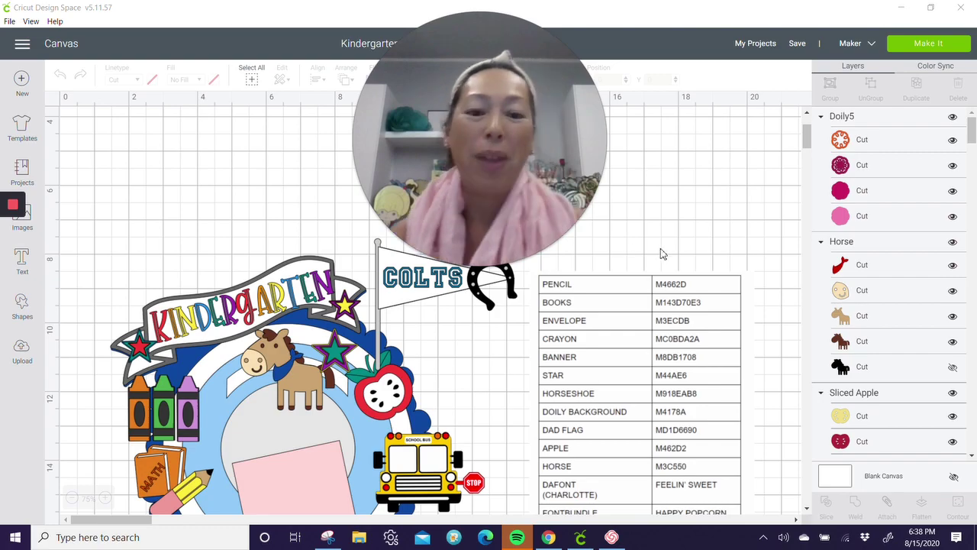
pyautogui.scroll(-1, 640, 242)
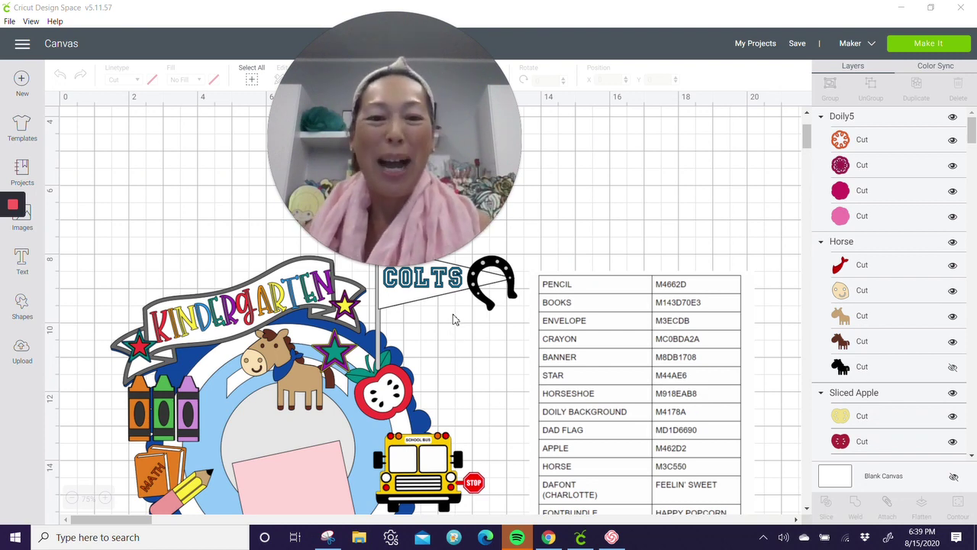
pyautogui.scroll(-1, 643, 371)
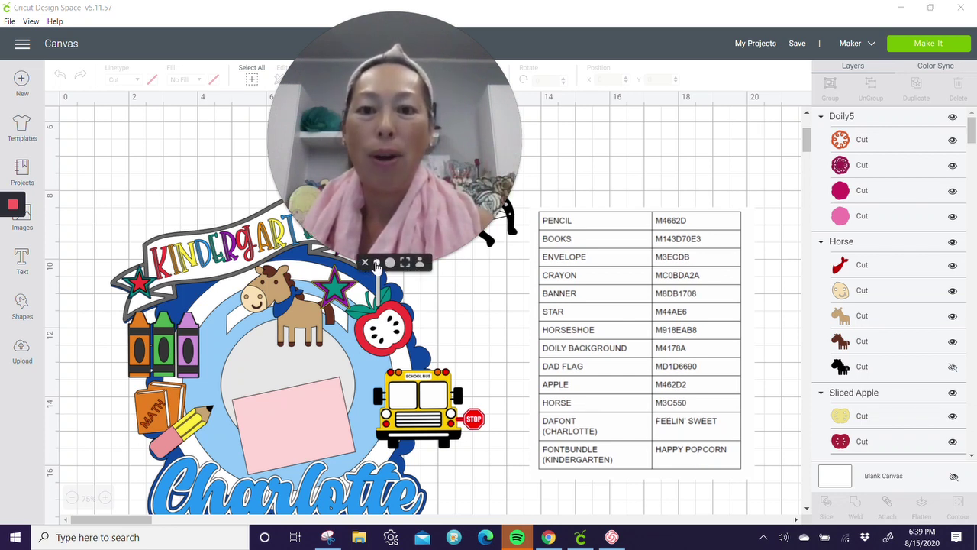
pyautogui.click(390, 261)
pyautogui.moveTo(395, 170); pyautogui.dragTo(432, 102)
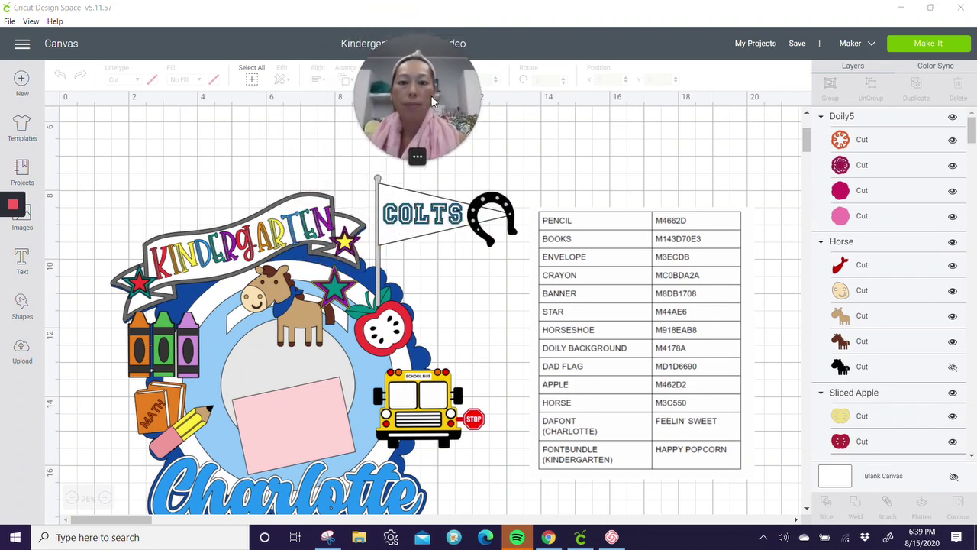
# Step: Move the orange crayon out from behind the sliced apple to the empty canvas area below the horse
pyautogui.click(198, 216)
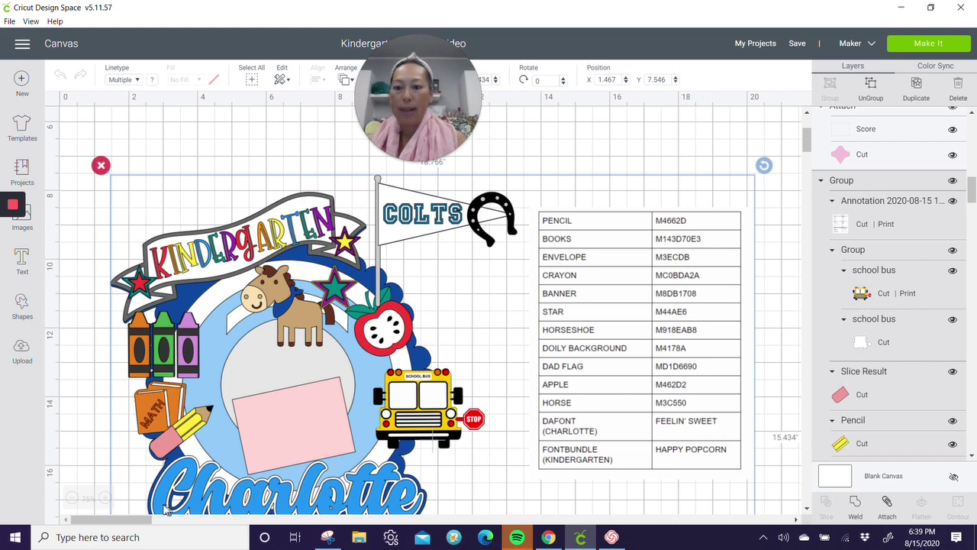
pyautogui.click(71, 498)
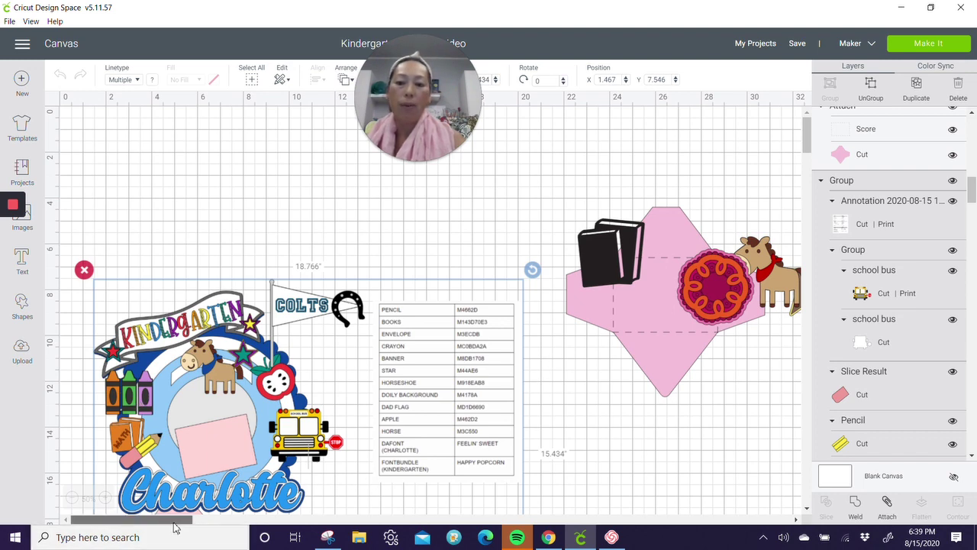
pyautogui.moveTo(178, 522); pyautogui.dragTo(245, 524)
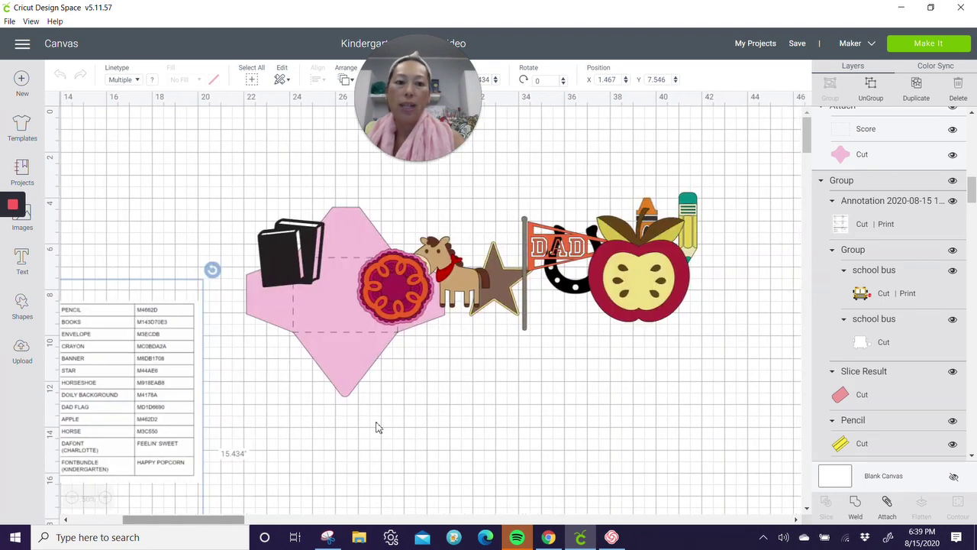
pyautogui.click(653, 208)
pyautogui.moveTo(652, 207); pyautogui.dragTo(455, 394)
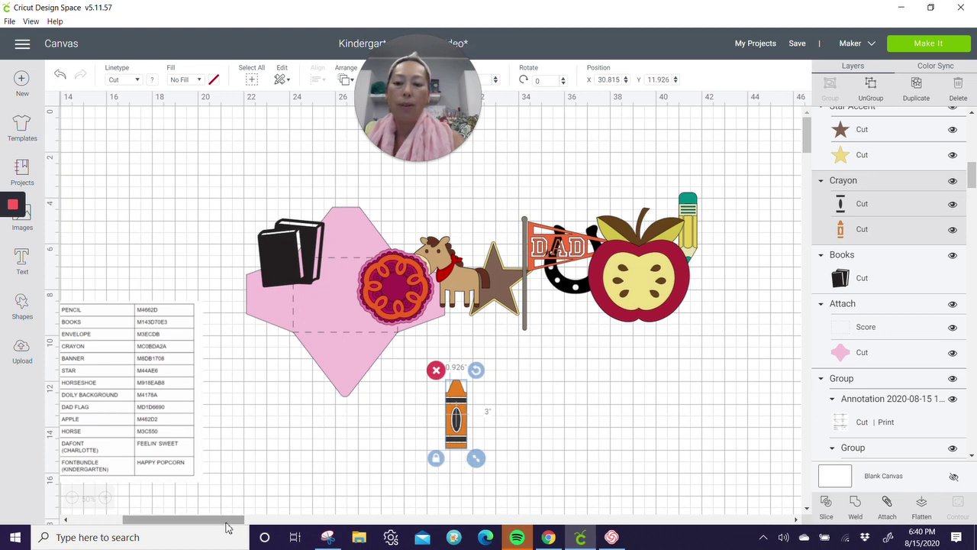
# Step: Search the image library for code #mc0bda23 and insert the outlined crayon on the canvas over the pink envelope
pyautogui.moveTo(223, 522); pyautogui.dragTo(176, 529)
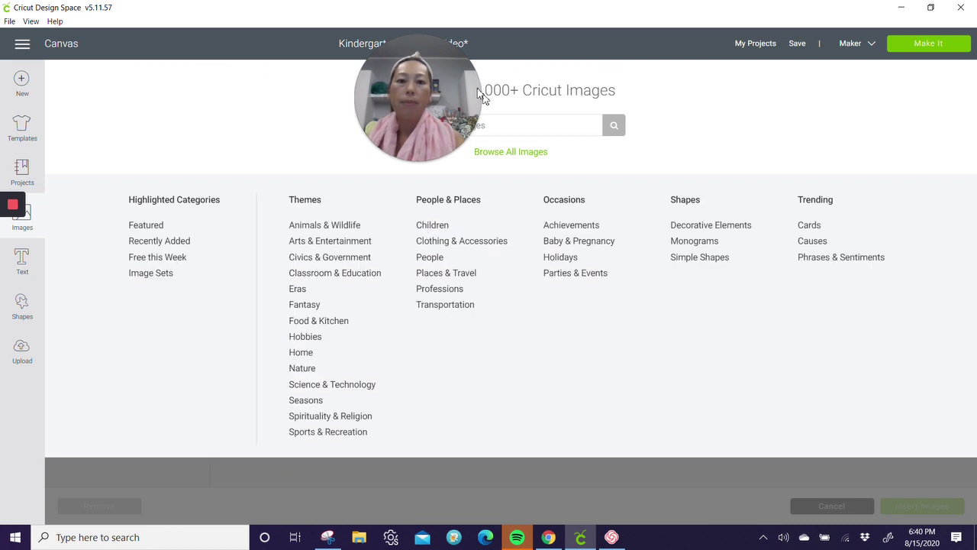
pyautogui.moveTo(415, 69); pyautogui.dragTo(283, 59)
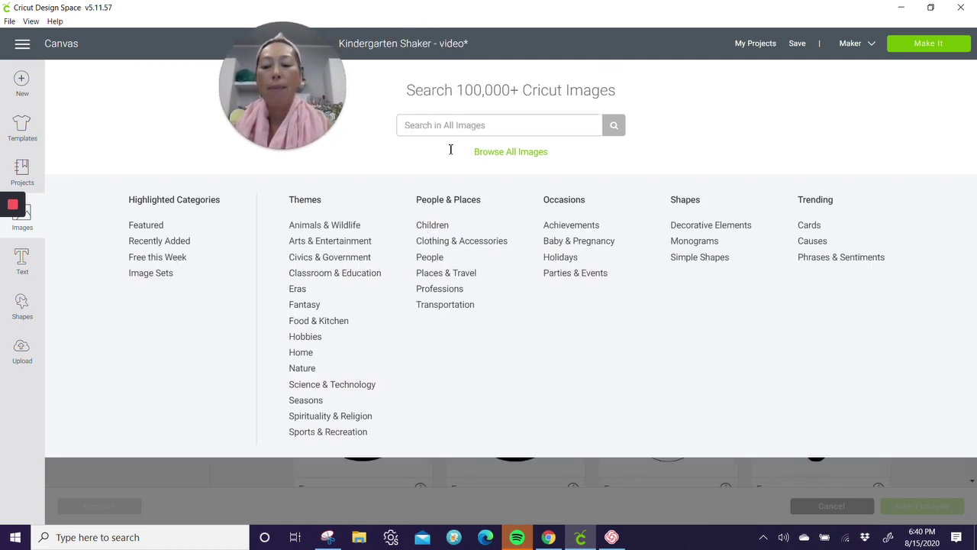
pyautogui.write('#mc0bda23')
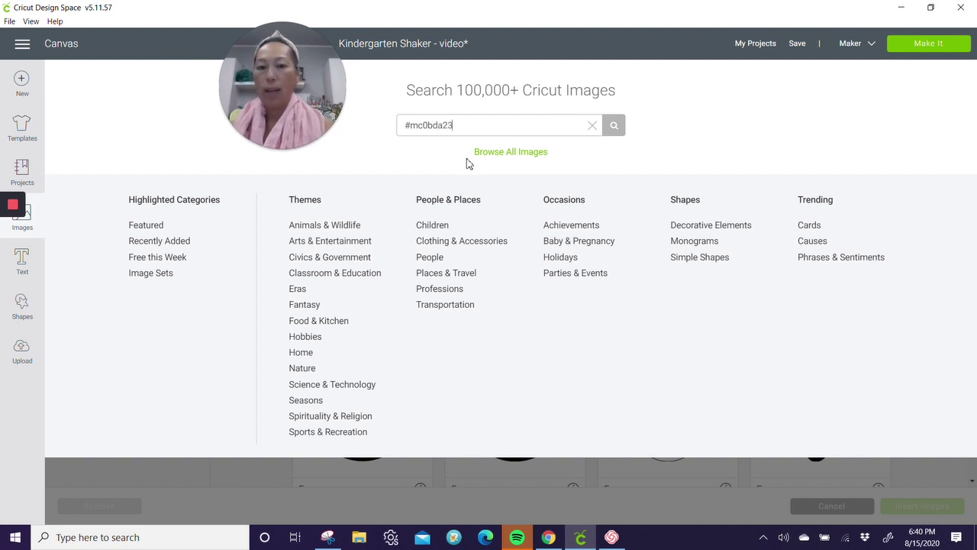
pyautogui.press('Return')
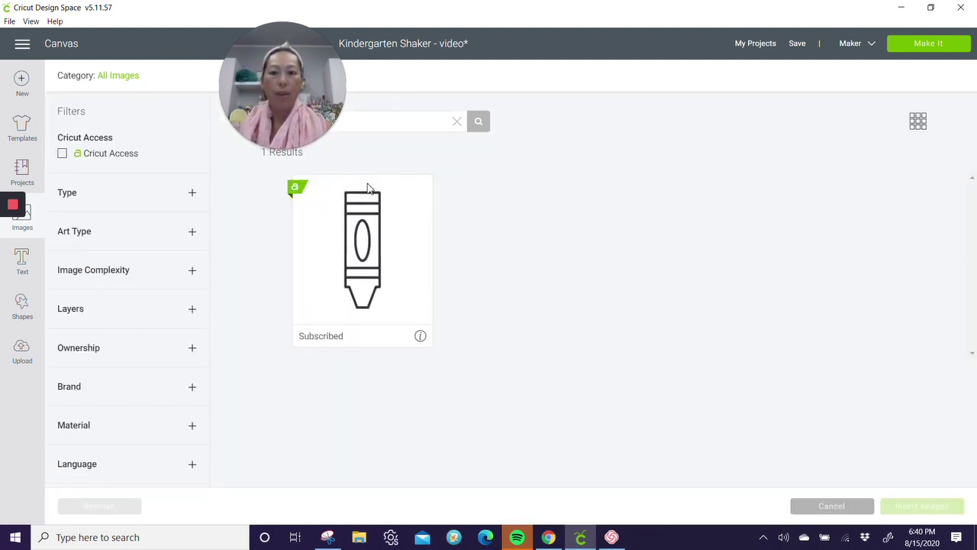
pyautogui.click(938, 507)
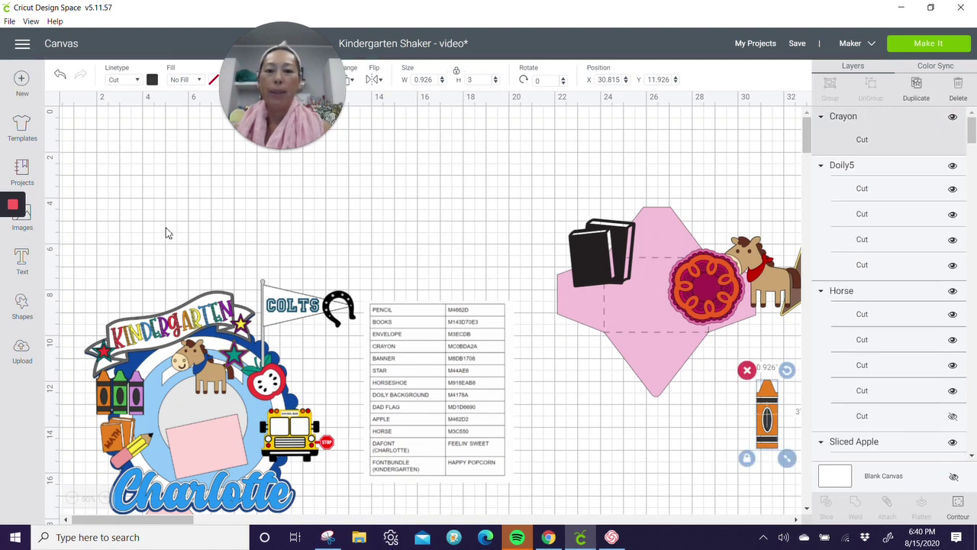
pyautogui.moveTo(130, 200); pyautogui.dragTo(785, 302)
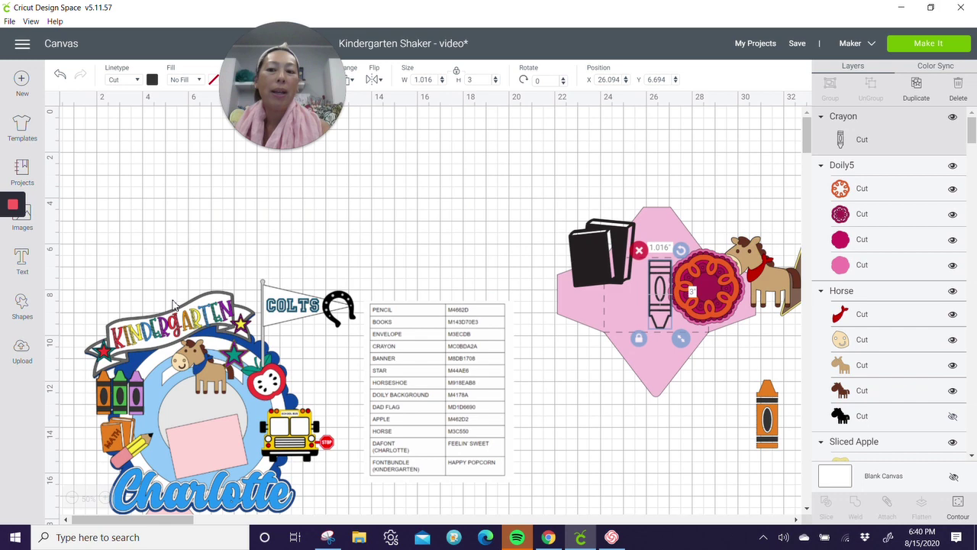
pyautogui.click(108, 291)
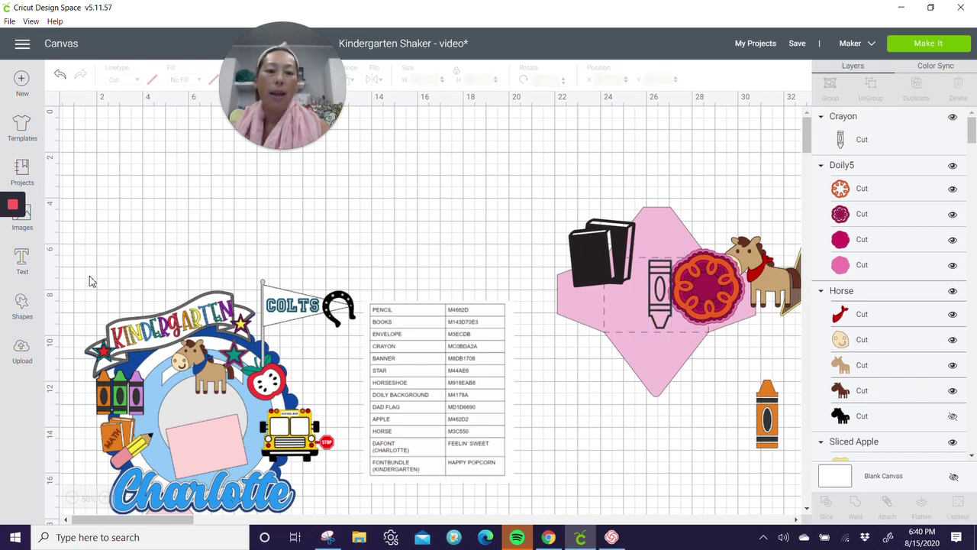
# Step: Ungroup the finished kindergarten design so its artwork and the image code table become separate objects
pyautogui.moveTo(89, 281); pyautogui.dragTo(340, 519)
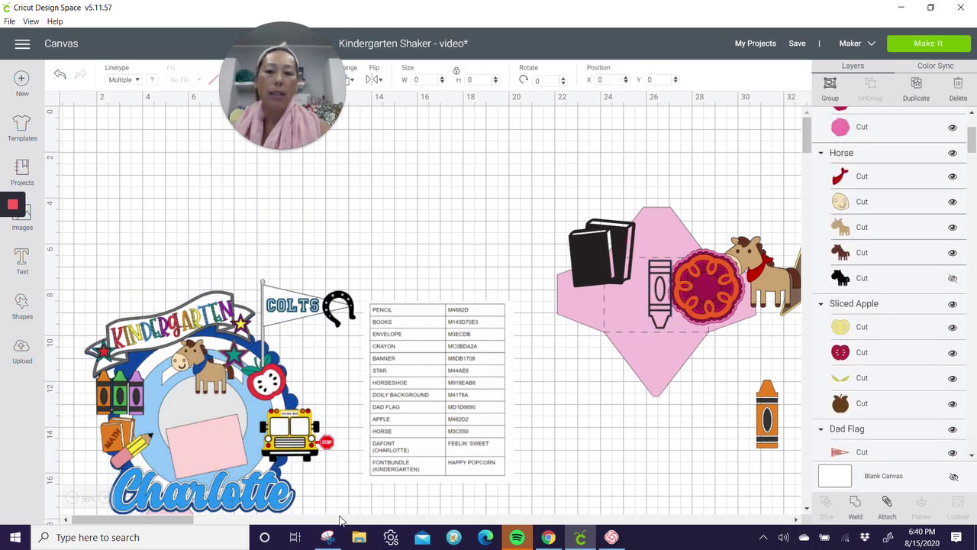
pyautogui.click(220, 188)
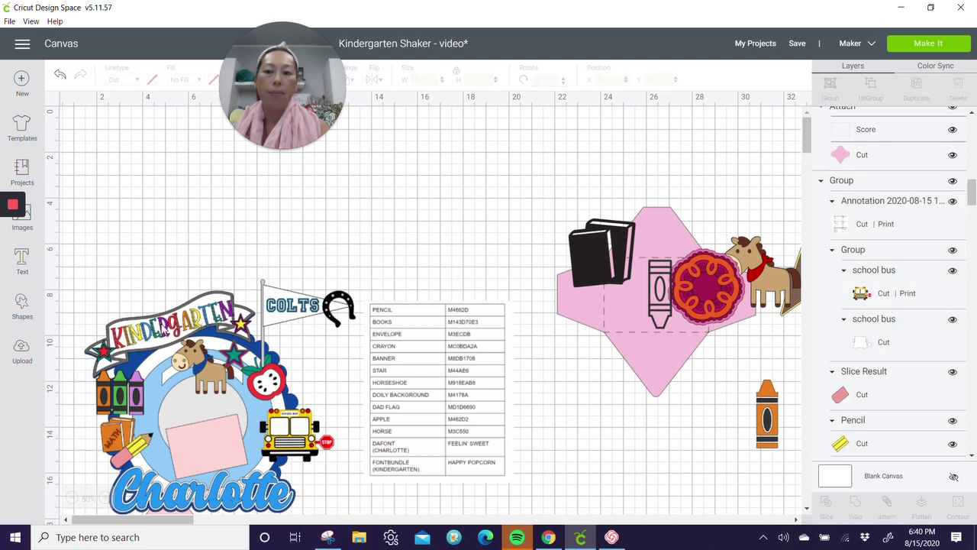
pyautogui.moveTo(73, 272); pyautogui.dragTo(349, 506)
pyautogui.moveTo(342, 519); pyautogui.dragTo(341, 517)
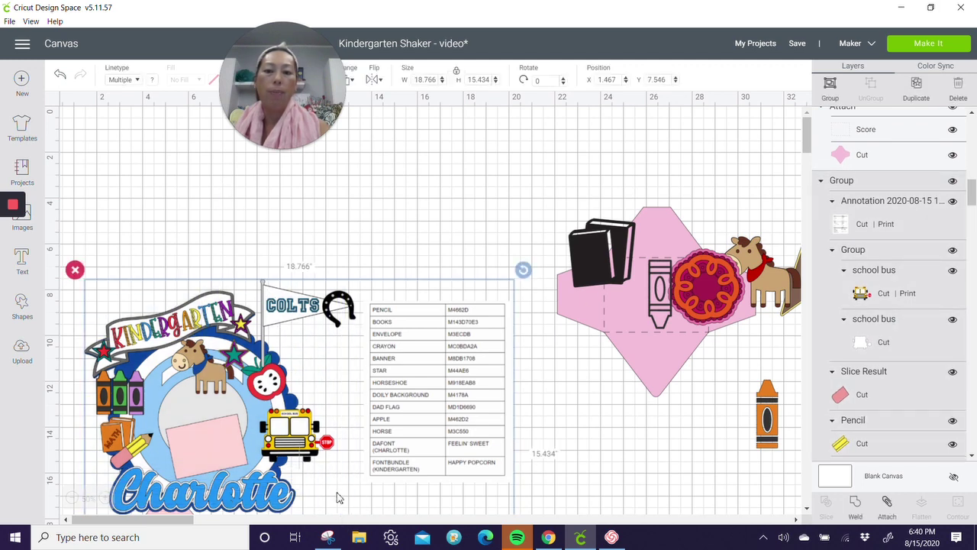
pyautogui.scroll(-3, 638, 332)
pyautogui.click(638, 331)
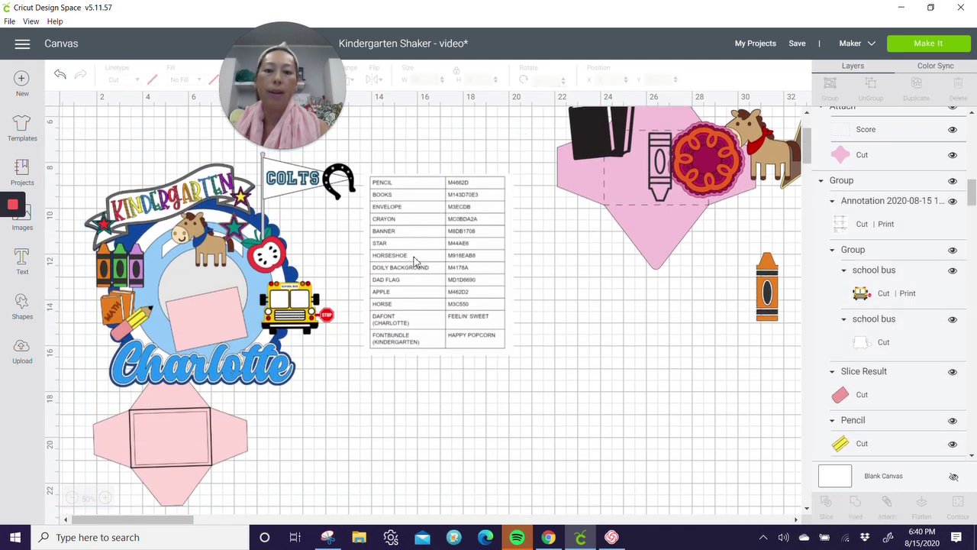
pyautogui.click(405, 243)
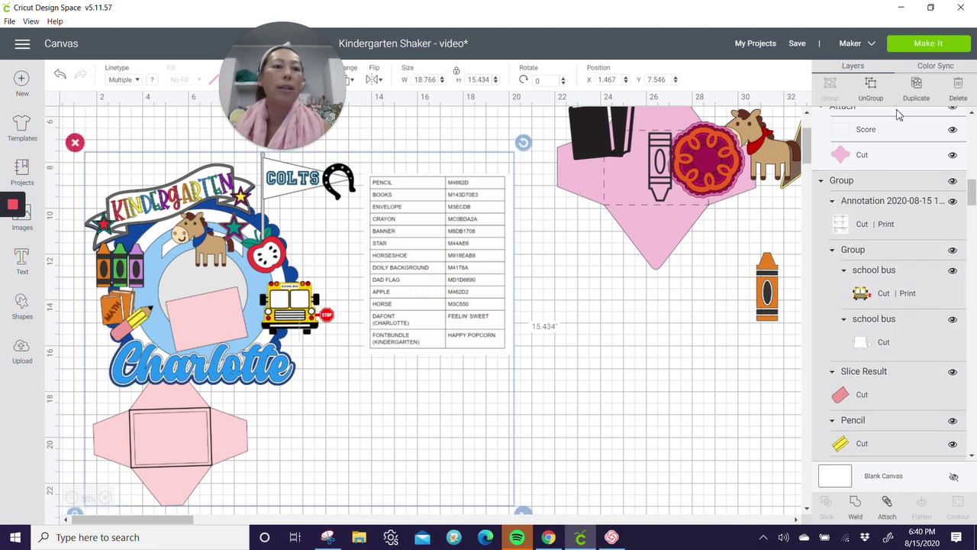
pyautogui.press('Delete')
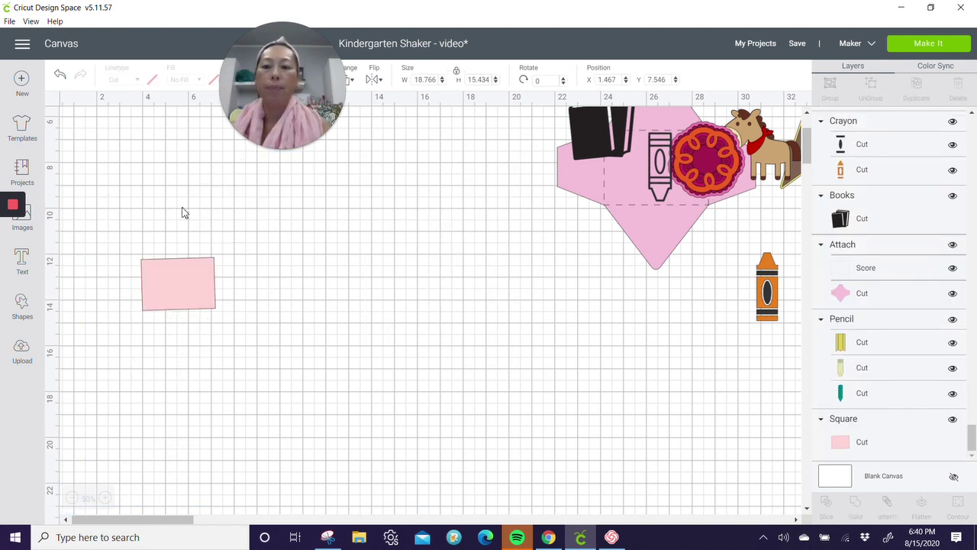
pyautogui.hotkey('ctrl', 'z')
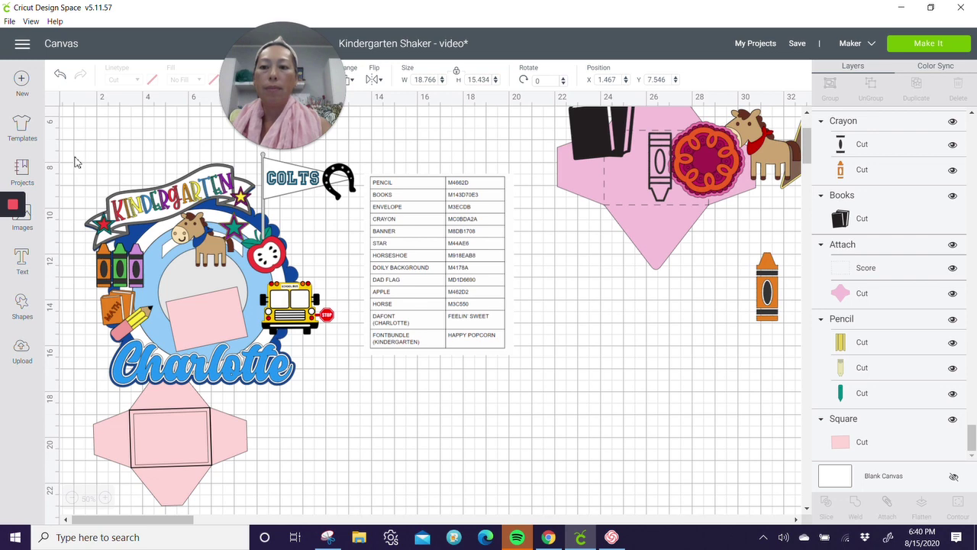
# Step: Delete the image code table beside the finished kindergarten design
pyautogui.moveTo(74, 147); pyautogui.dragTo(95, 185)
pyautogui.moveTo(134, 239); pyautogui.dragTo(354, 371)
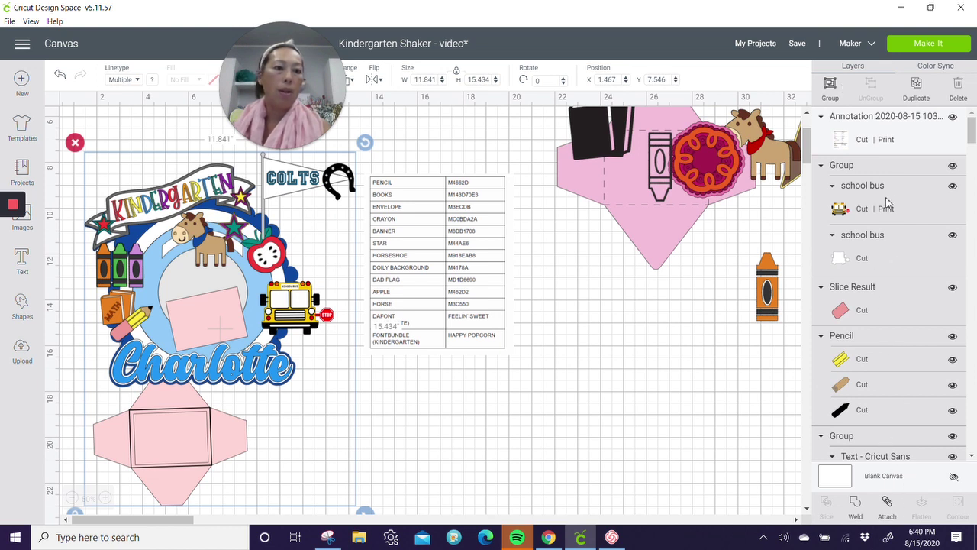
pyautogui.click(424, 252)
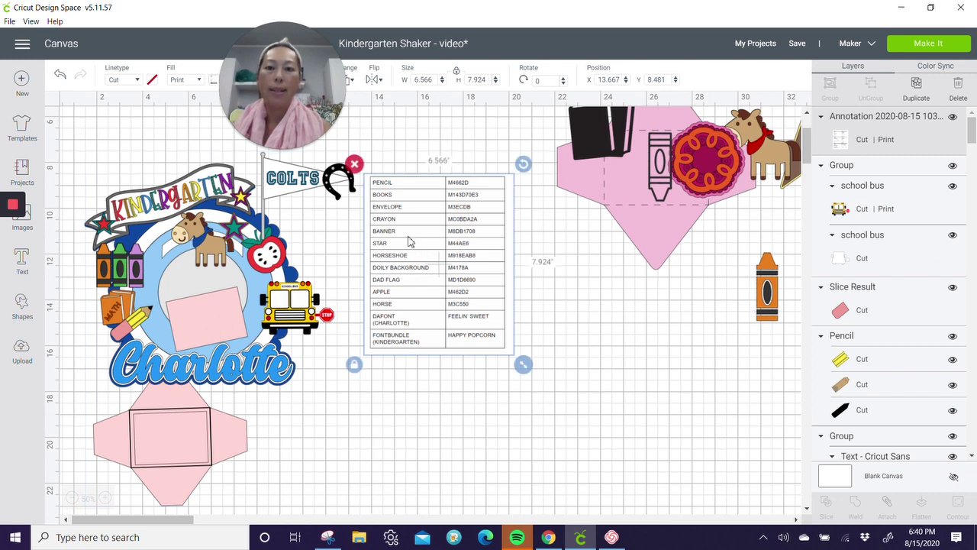
pyautogui.click(354, 164)
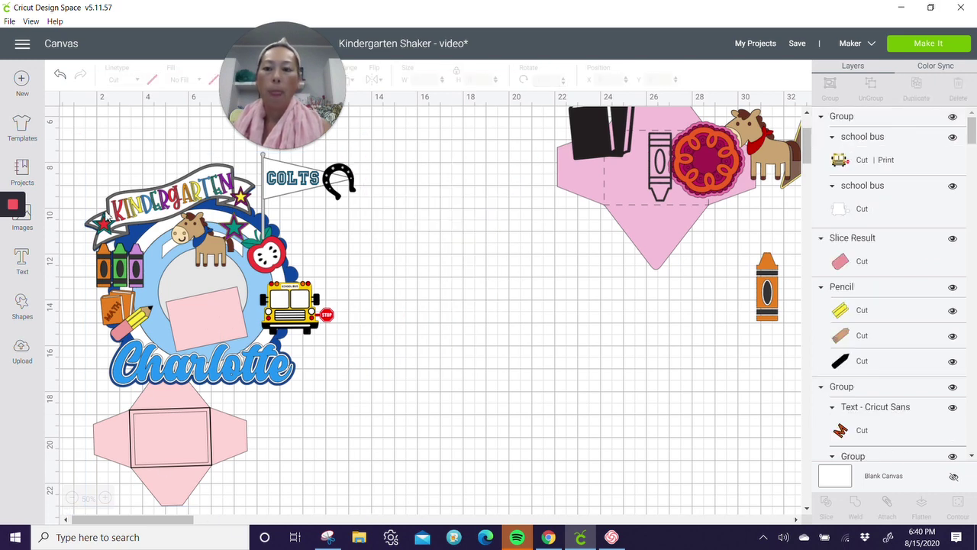
# Step: Select the whole finished kindergarten design and review its layers for the bus, pencil, books and crayons
pyautogui.moveTo(64, 140); pyautogui.dragTo(357, 388)
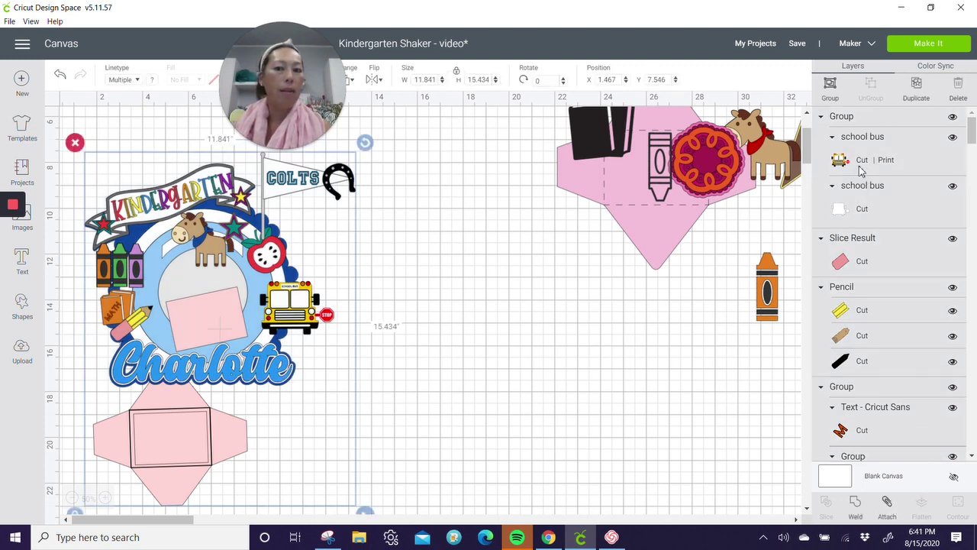
pyautogui.scroll(-3, 898, 341)
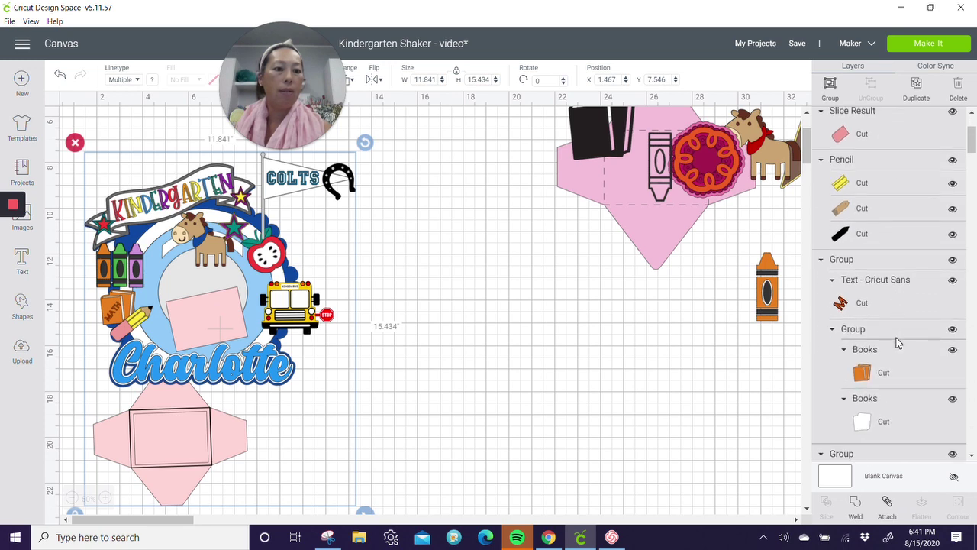
pyautogui.scroll(-3, 898, 343)
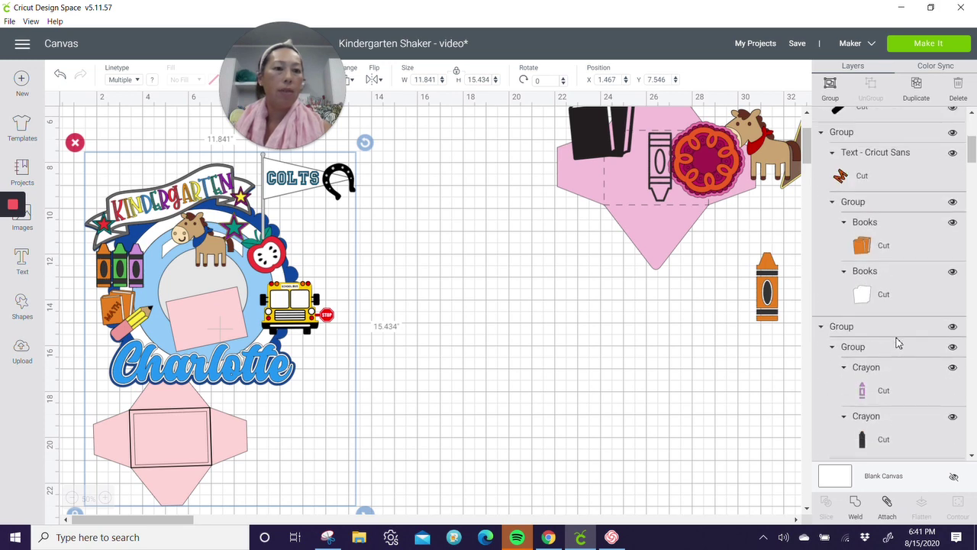
pyautogui.scroll(6, 898, 342)
pyautogui.click(459, 316)
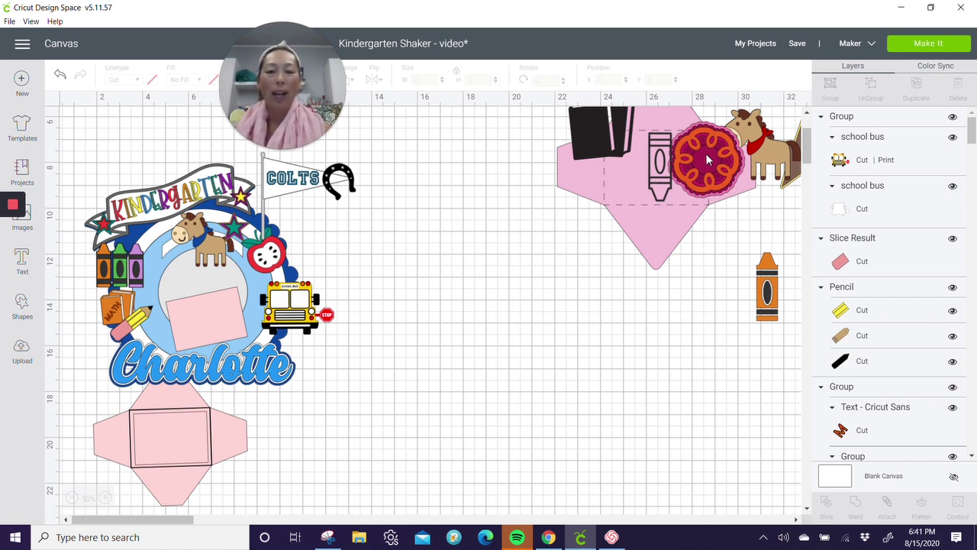
# Step: Move the doily image off the pink envelope onto the empty canvas between the envelope and the finished design
pyautogui.scroll(3, 535, 298)
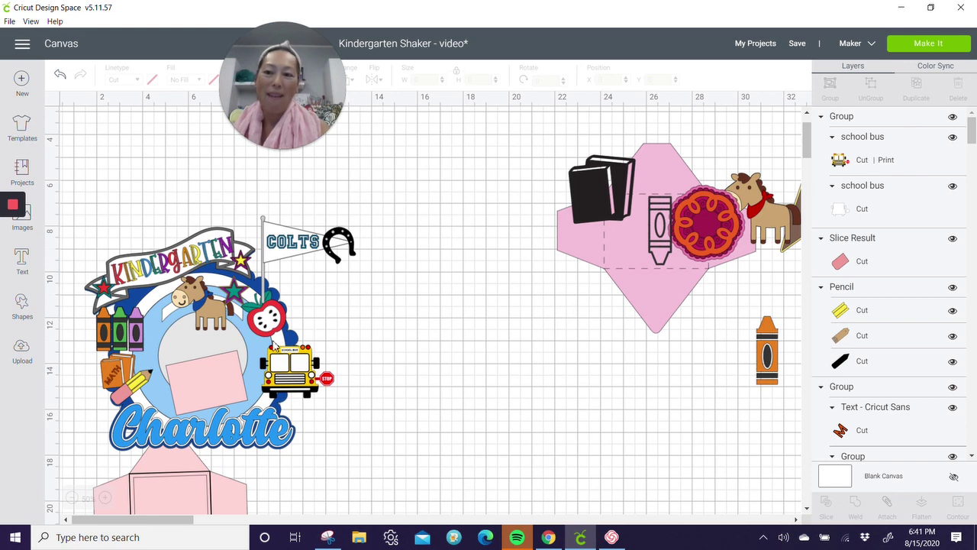
pyautogui.click(710, 219)
pyautogui.moveTo(709, 219); pyautogui.dragTo(659, 279)
pyautogui.moveTo(599, 429); pyautogui.dragTo(566, 391)
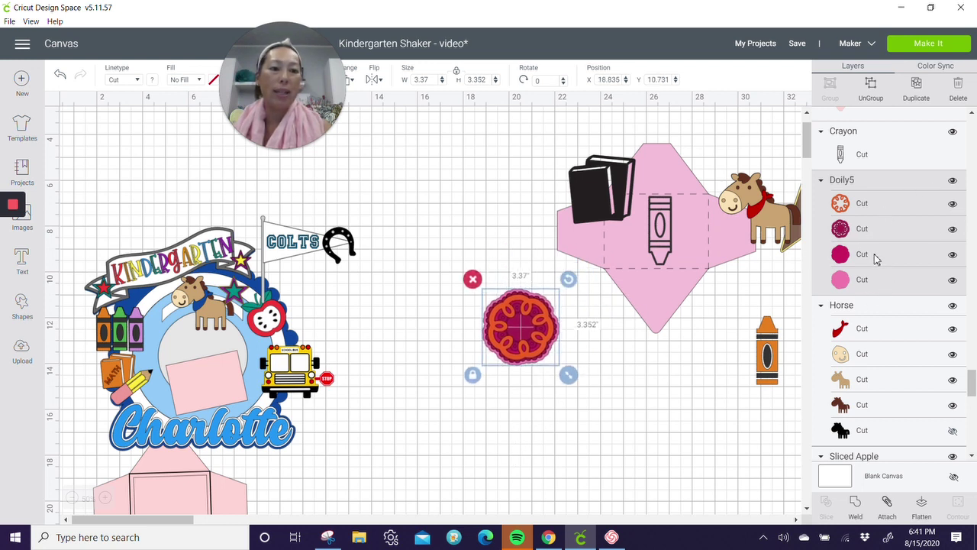
# Step: Delete the doily's orange, patterned burgundy and light pink layers, keeping only the solid magenta scalloped layer
pyautogui.click(876, 205)
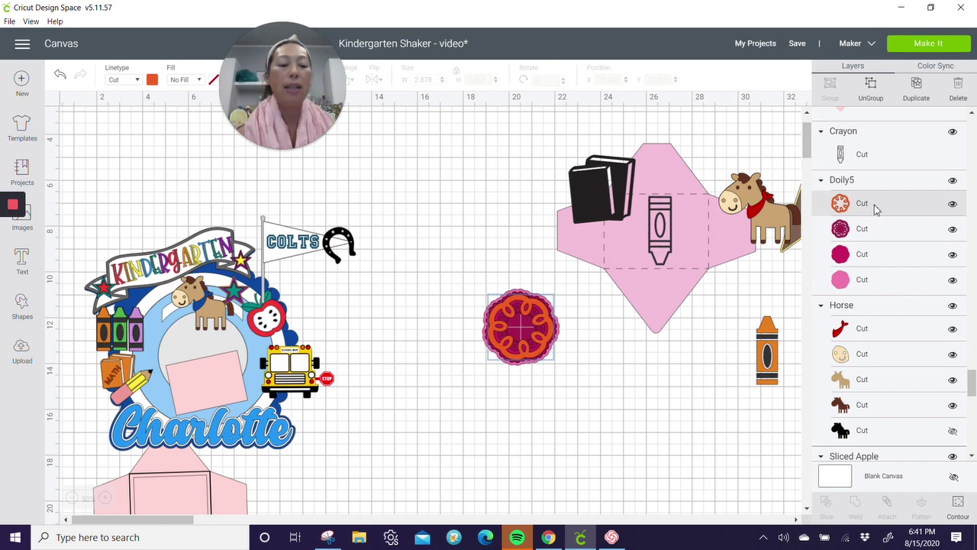
pyautogui.press('Delete')
pyautogui.click(877, 204)
pyautogui.press('Delete')
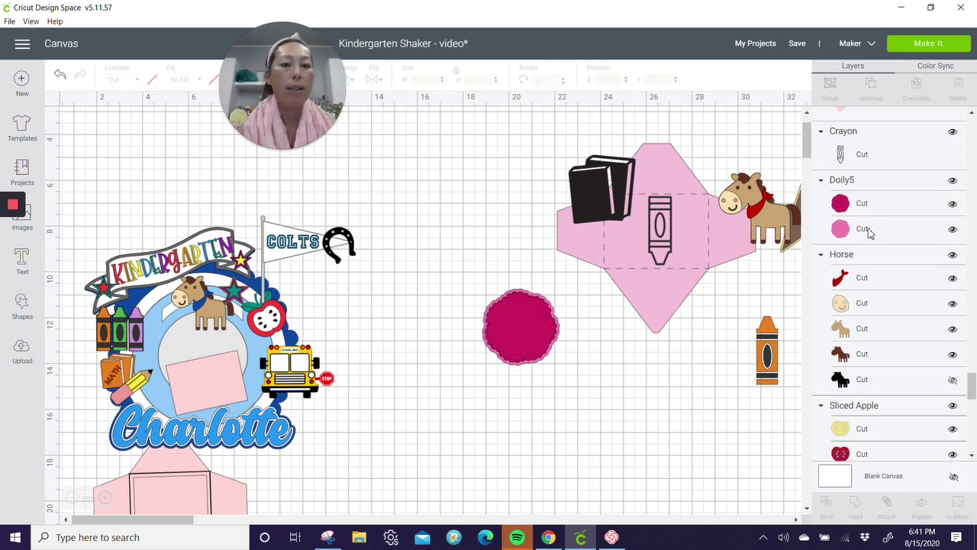
pyautogui.click(869, 232)
pyautogui.press('Delete')
# Step: Enlarge the magenta scalloped doily to about 8.351 by 8.3 inches and place it beside the finished design
pyautogui.click(510, 340)
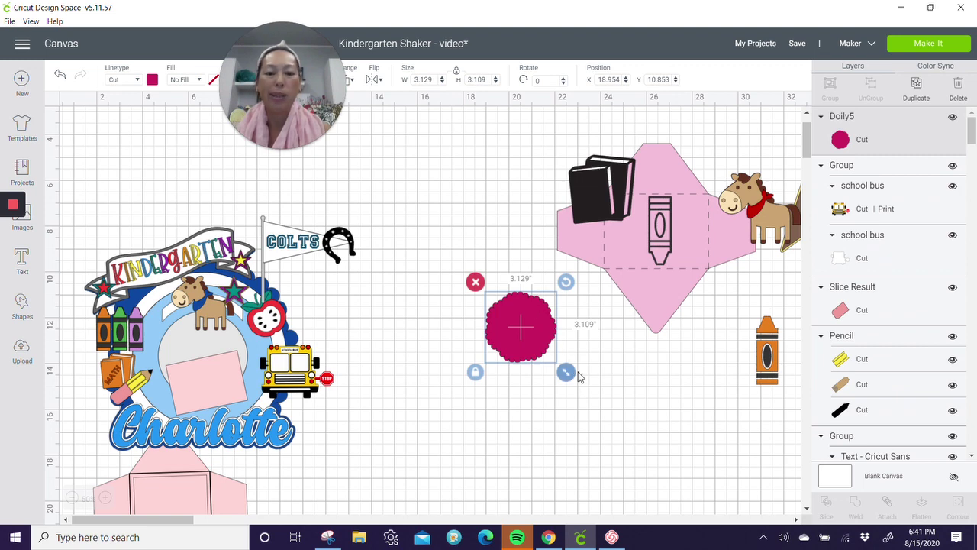
pyautogui.moveTo(566, 372); pyautogui.dragTo(686, 491)
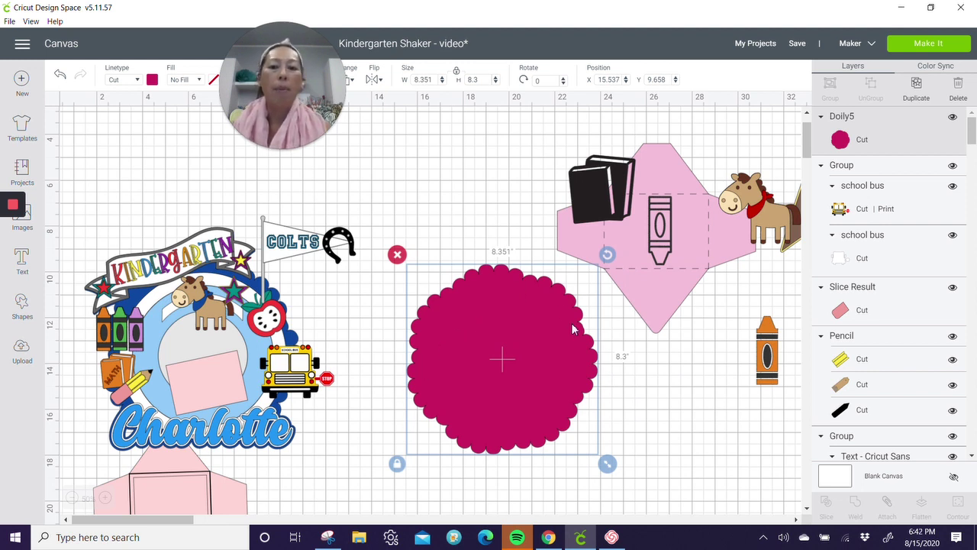
pyautogui.moveTo(574, 329); pyautogui.dragTo(526, 320)
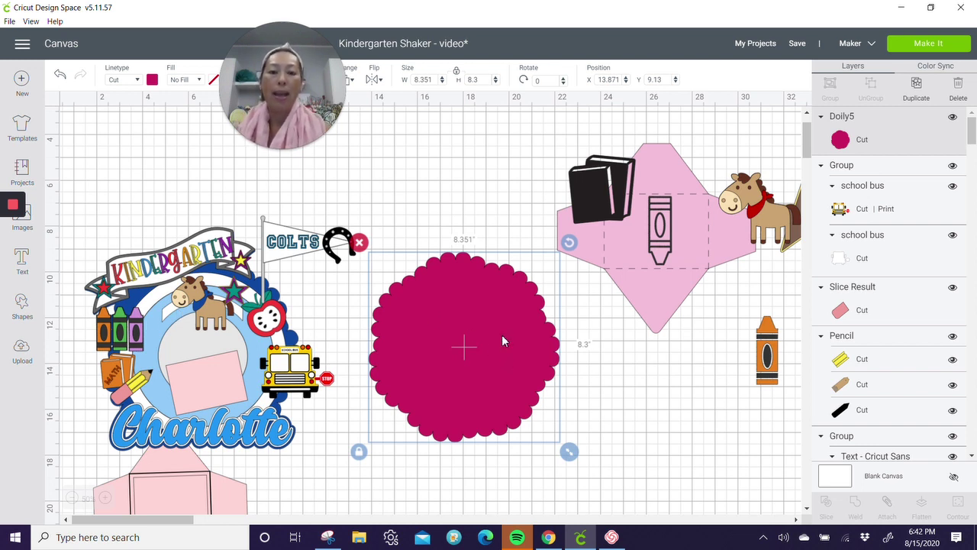
# Step: Move the magenta doily further away from the finished design, toward the pink envelope
pyautogui.moveTo(502, 342); pyautogui.dragTo(516, 342)
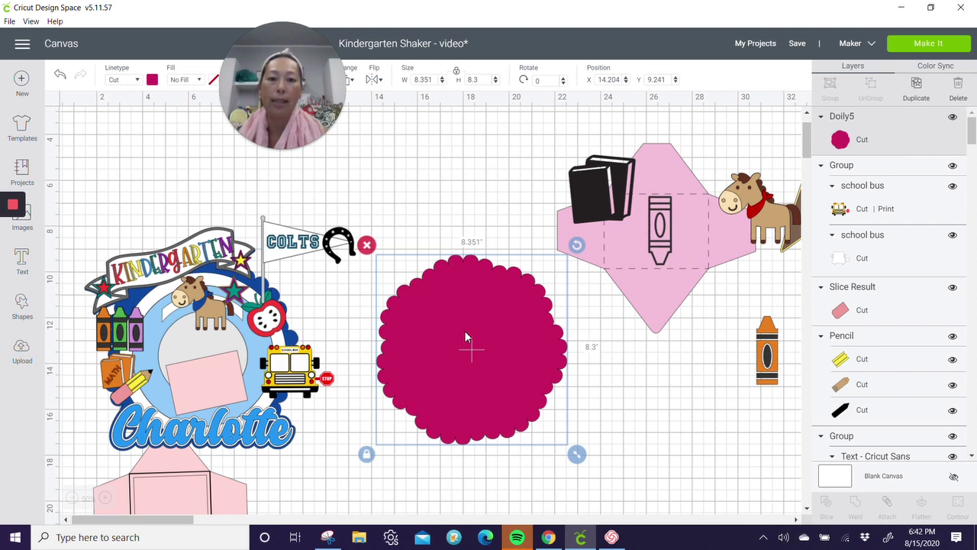
pyautogui.moveTo(466, 336); pyautogui.dragTo(499, 334)
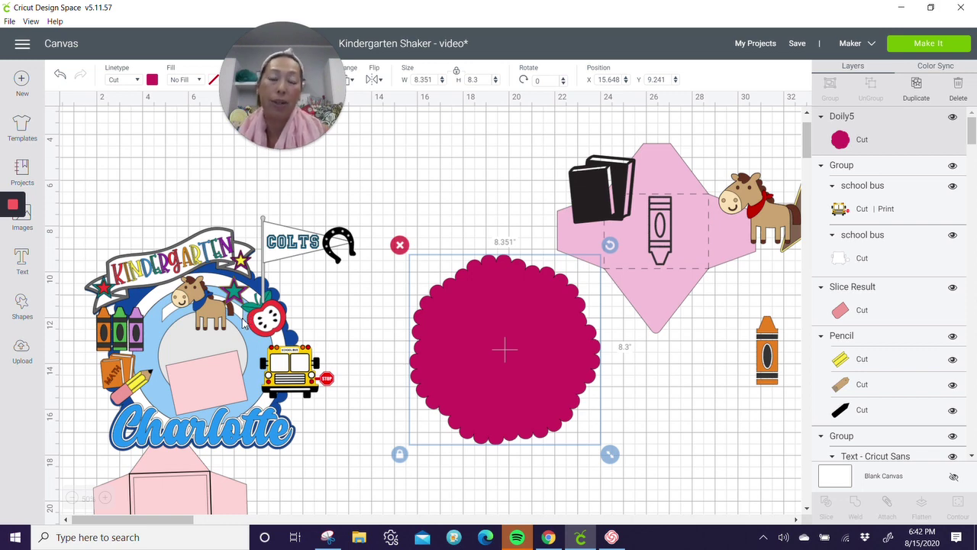
# Step: Insert the slider shaker template with rings, foam circles, back and acetate circle from the full set of uploaded images
pyautogui.click(23, 353)
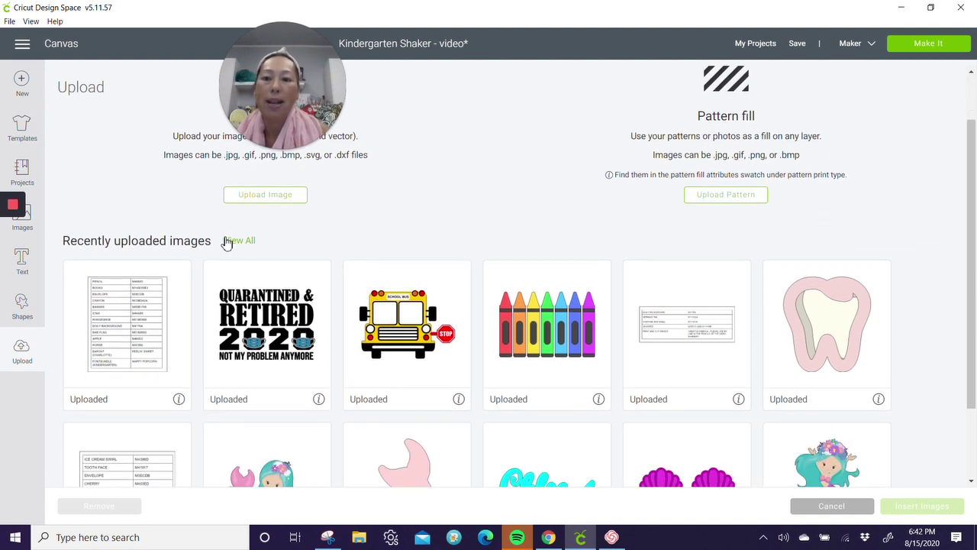
pyautogui.click(236, 241)
pyautogui.scroll(-6, 395, 264)
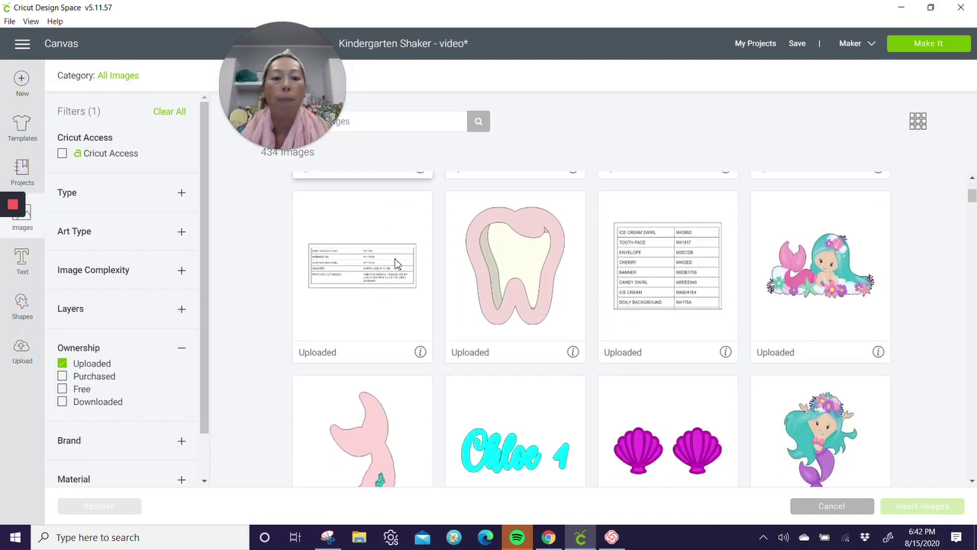
pyautogui.scroll(-5, 395, 263)
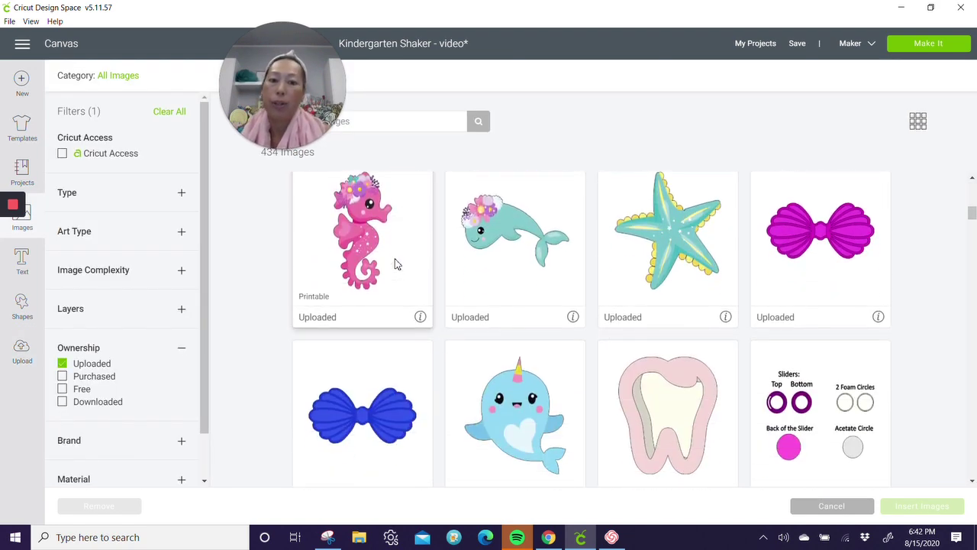
pyautogui.scroll(1, 880, 261)
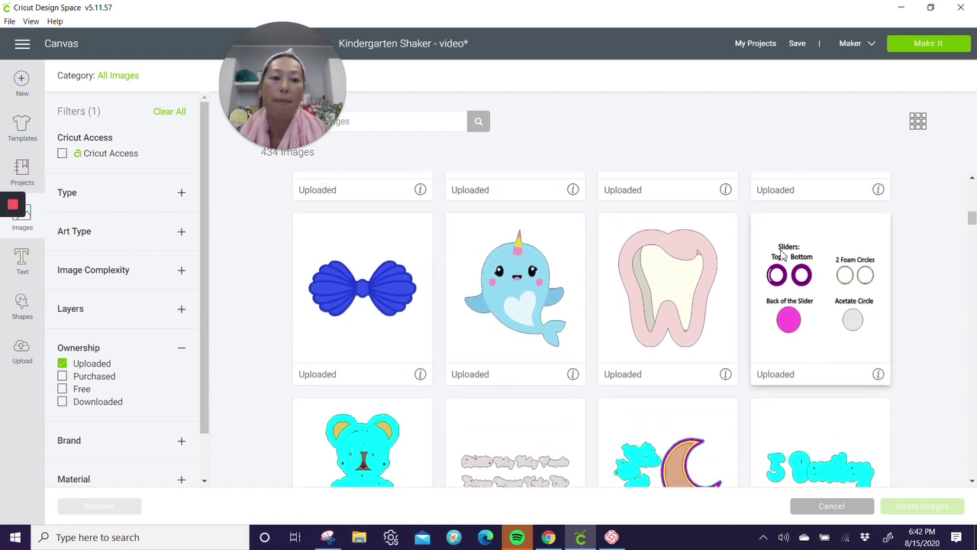
pyautogui.click(798, 271)
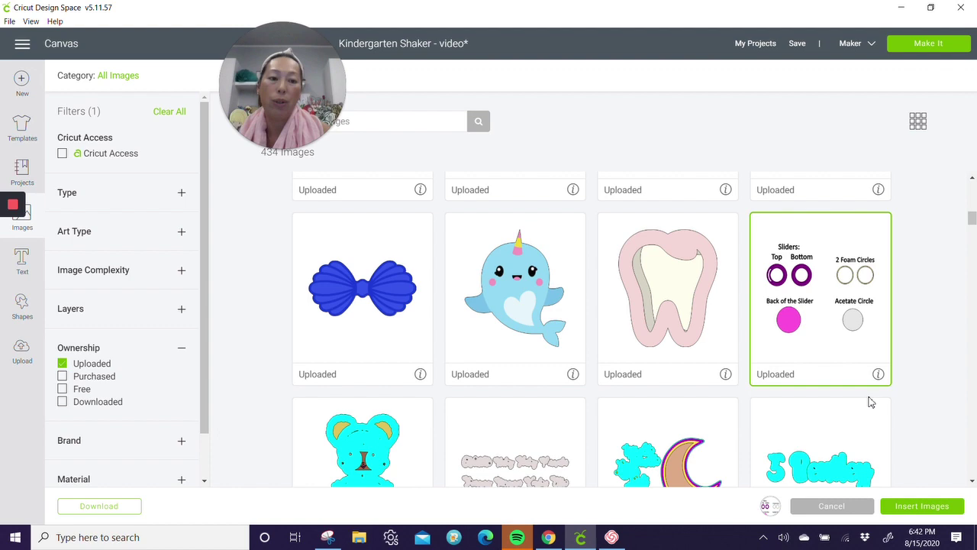
pyautogui.click(946, 508)
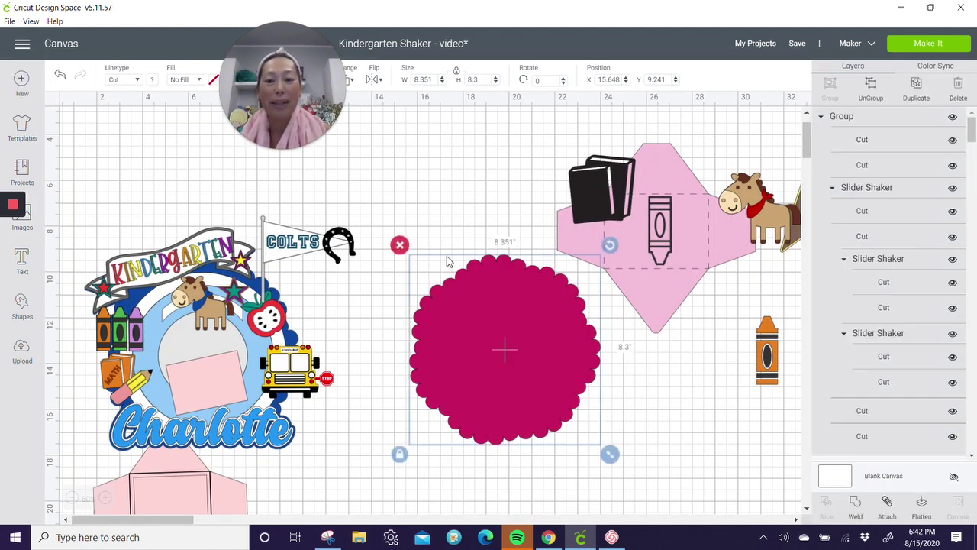
# Step: Place the slider shaker template over the doily, enlarged to about 15.4 by 11.7 inches, and ungroup its pieces
pyautogui.moveTo(239, 304); pyautogui.dragTo(677, 509)
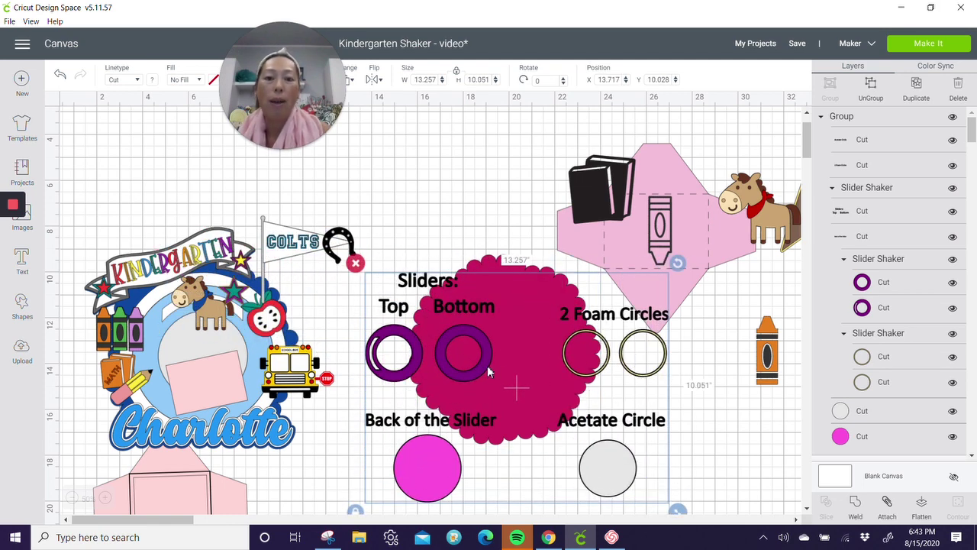
pyautogui.moveTo(487, 367); pyautogui.dragTo(525, 309)
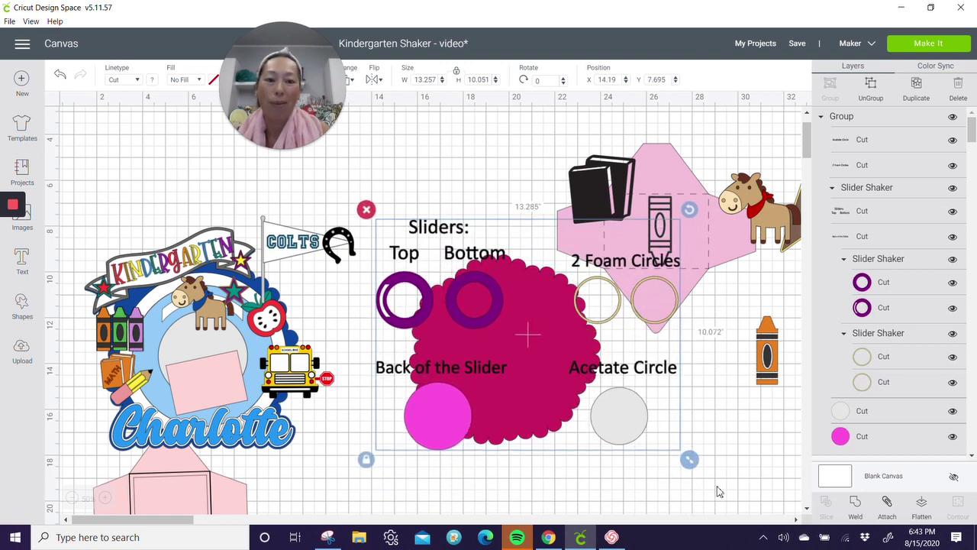
pyautogui.moveTo(689, 459); pyautogui.dragTo(737, 497)
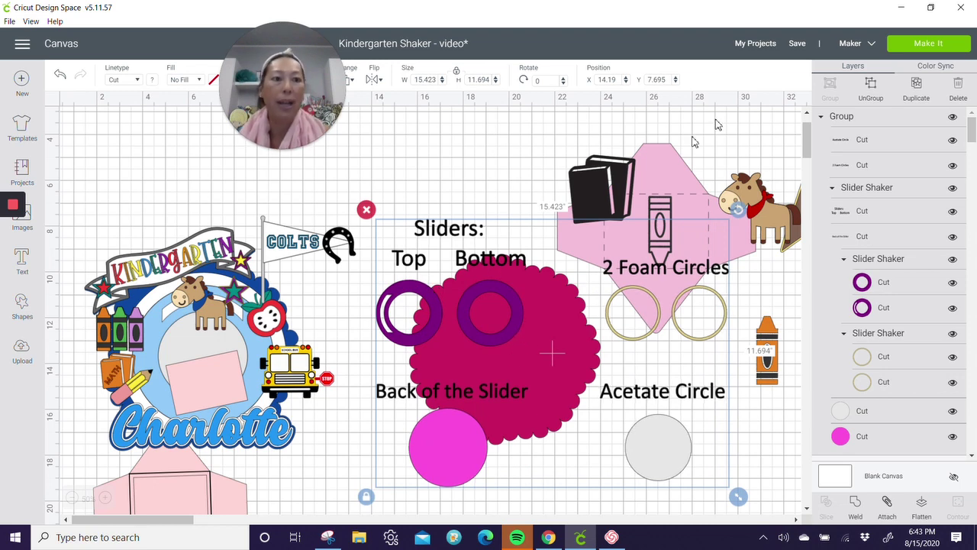
pyautogui.click(876, 95)
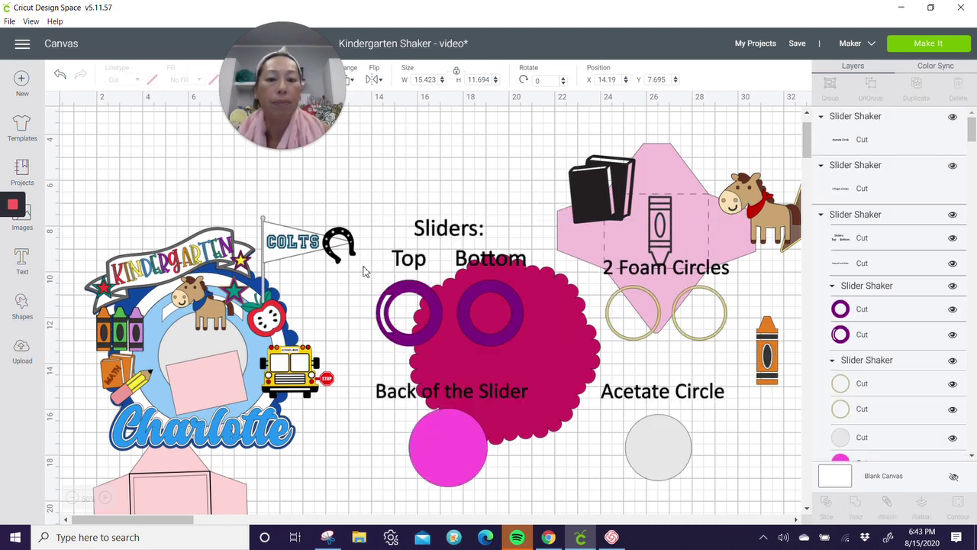
pyautogui.click(432, 237)
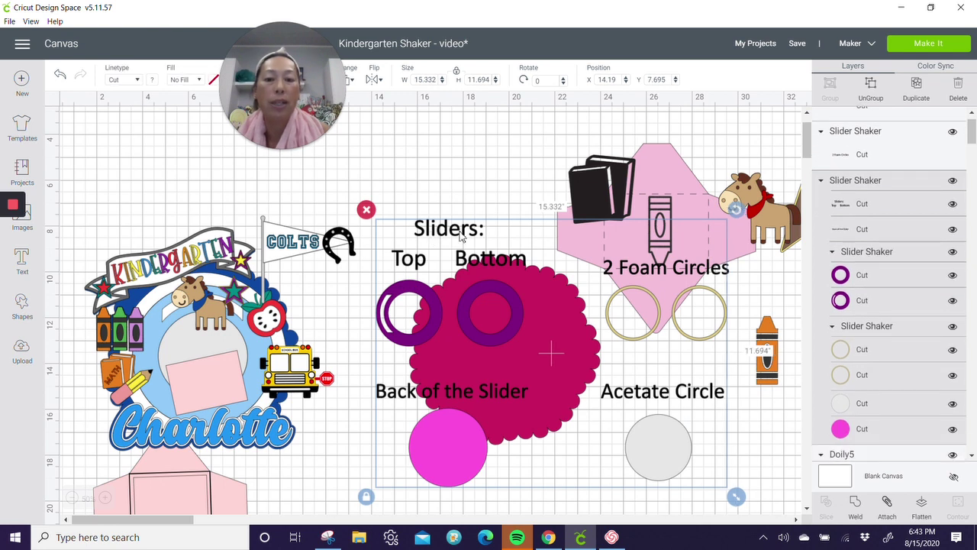
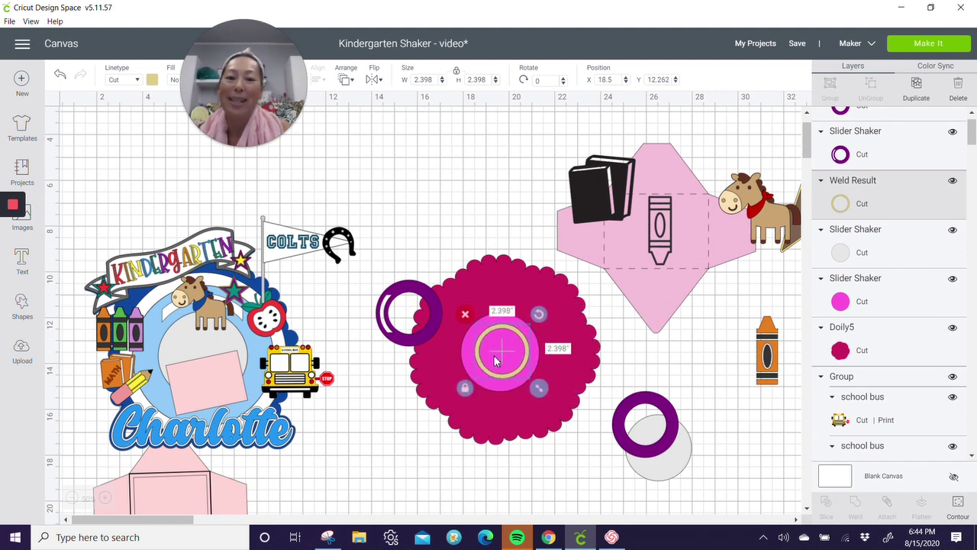
# Step: Stack the grey acetate circle and both purple slider rings onto the foam ring and pink back circle
pyautogui.click(690, 451)
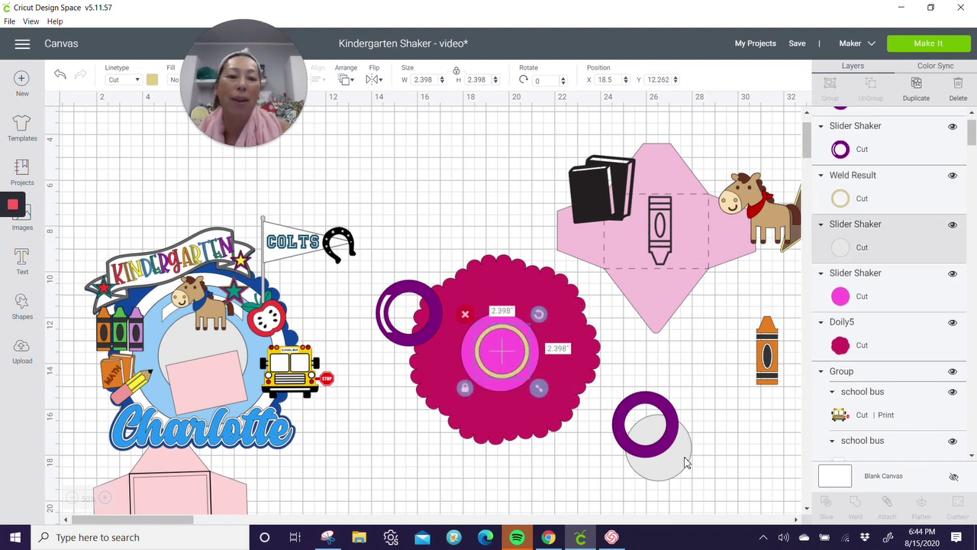
pyautogui.moveTo(645, 443); pyautogui.dragTo(511, 372)
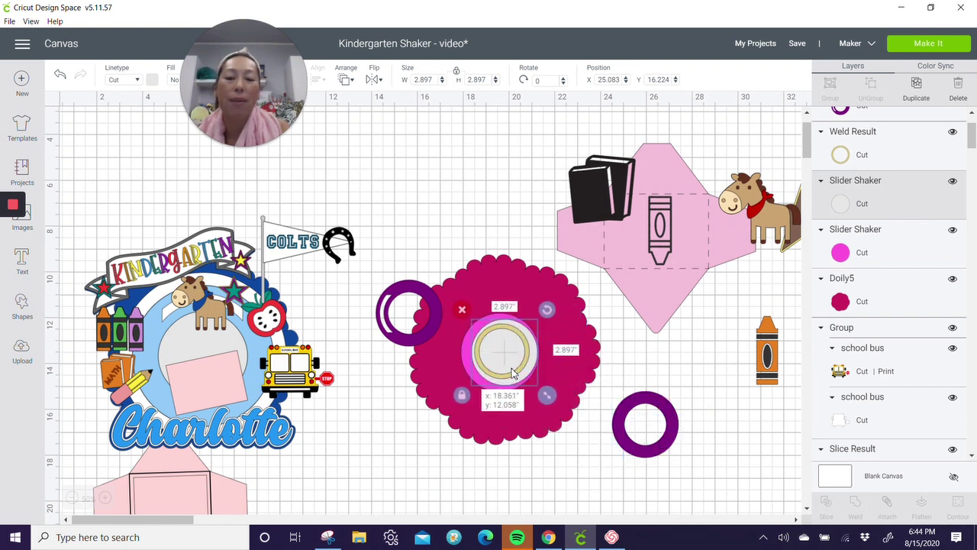
pyautogui.moveTo(679, 421); pyautogui.dragTo(616, 371)
pyautogui.moveTo(622, 408); pyautogui.dragTo(522, 379)
pyautogui.click(431, 334)
# Step: With the doily moved clear of them, center the five stacked shaker pieces on one another and group them
pyautogui.click(510, 272)
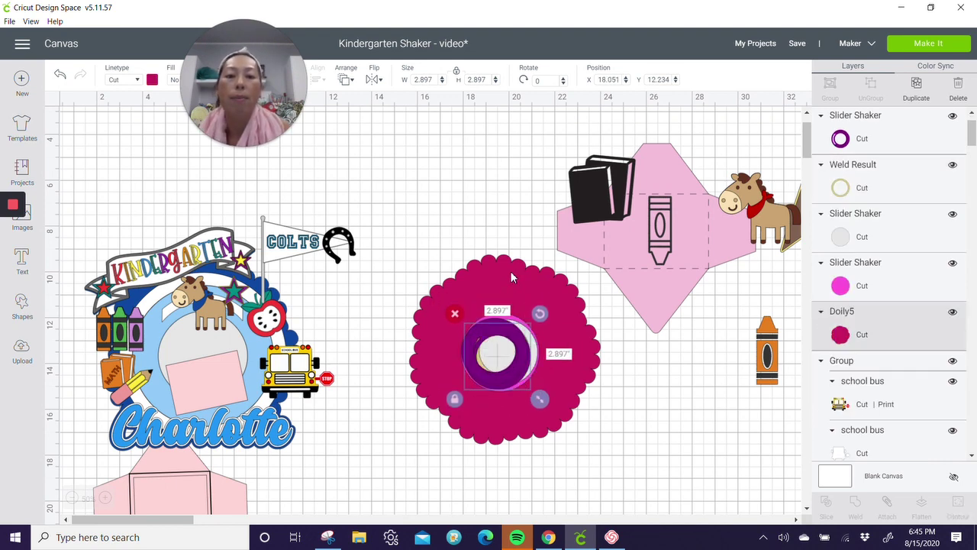
pyautogui.moveTo(510, 272); pyautogui.dragTo(494, 107)
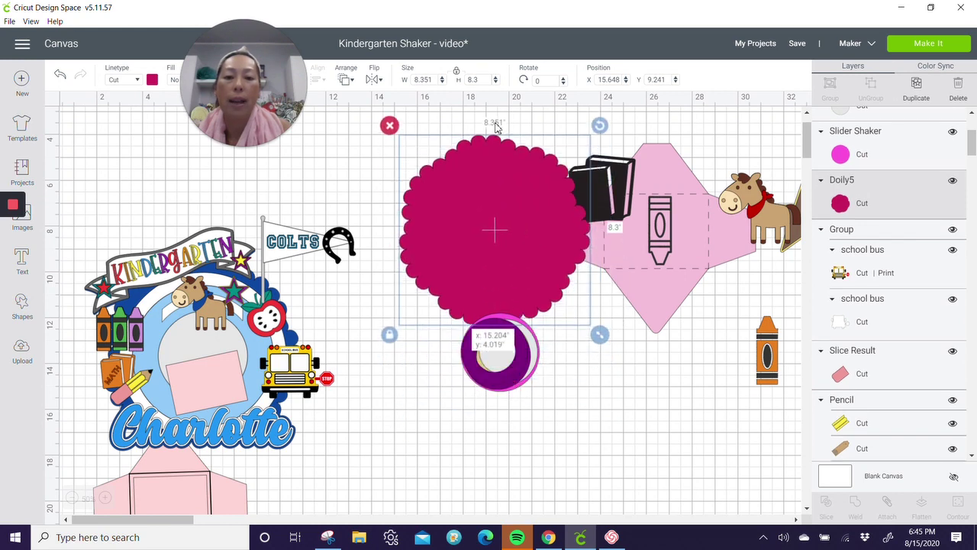
pyautogui.moveTo(554, 377); pyautogui.dragTo(478, 395)
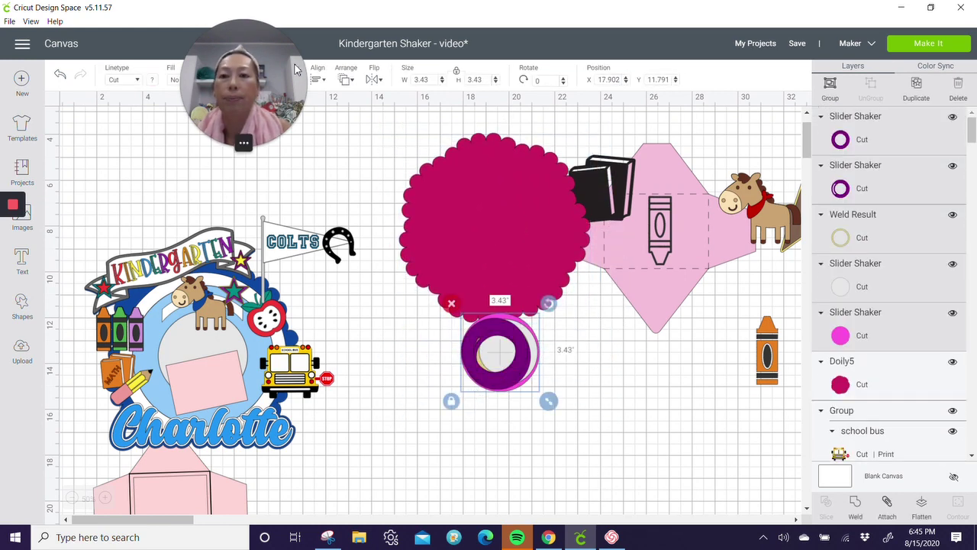
pyautogui.click(314, 80)
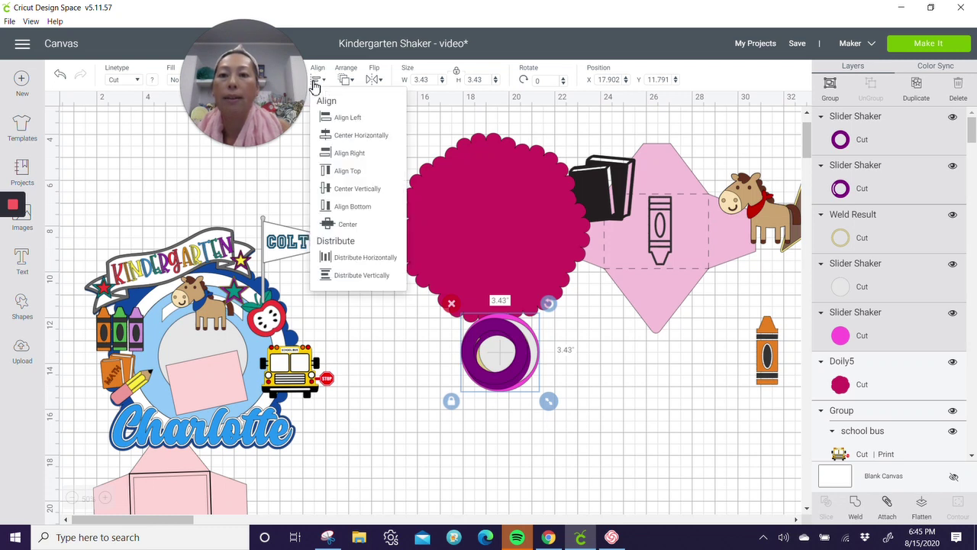
pyautogui.click(324, 223)
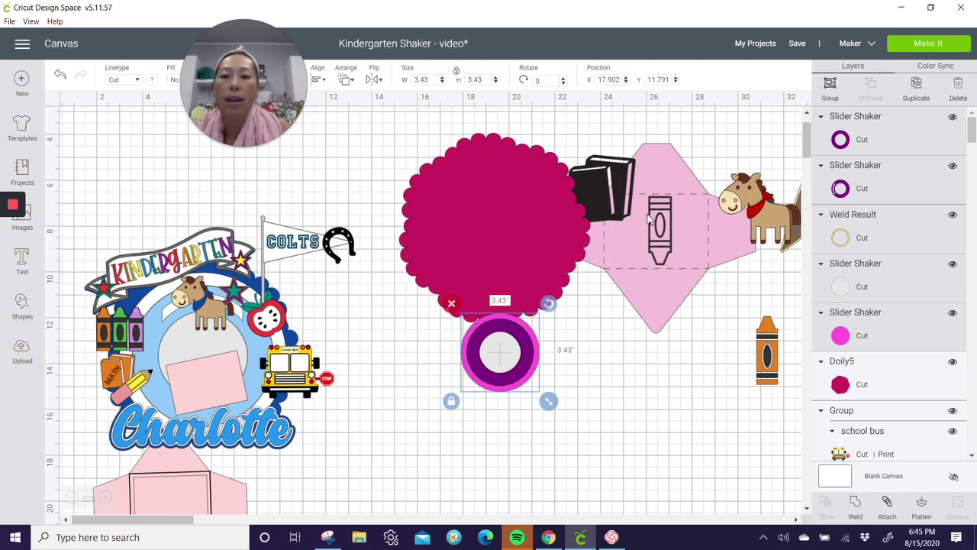
pyautogui.click(831, 88)
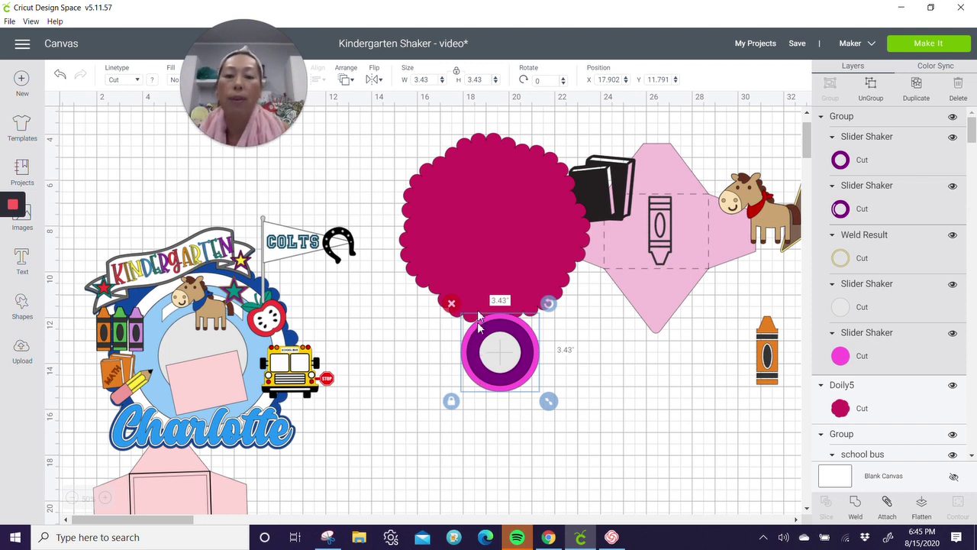
# Step: Place the shaker group on the doily and enlarge it until only the scalloped edge shows as a border
pyautogui.moveTo(479, 316); pyautogui.dragTo(462, 172)
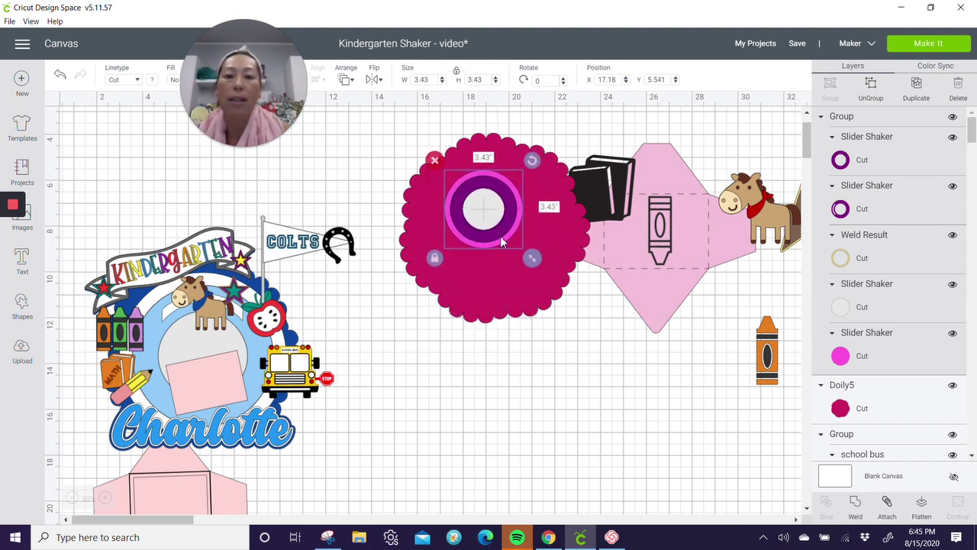
pyautogui.moveTo(533, 258); pyautogui.dragTo(600, 348)
pyautogui.moveTo(548, 263); pyautogui.dragTo(526, 251)
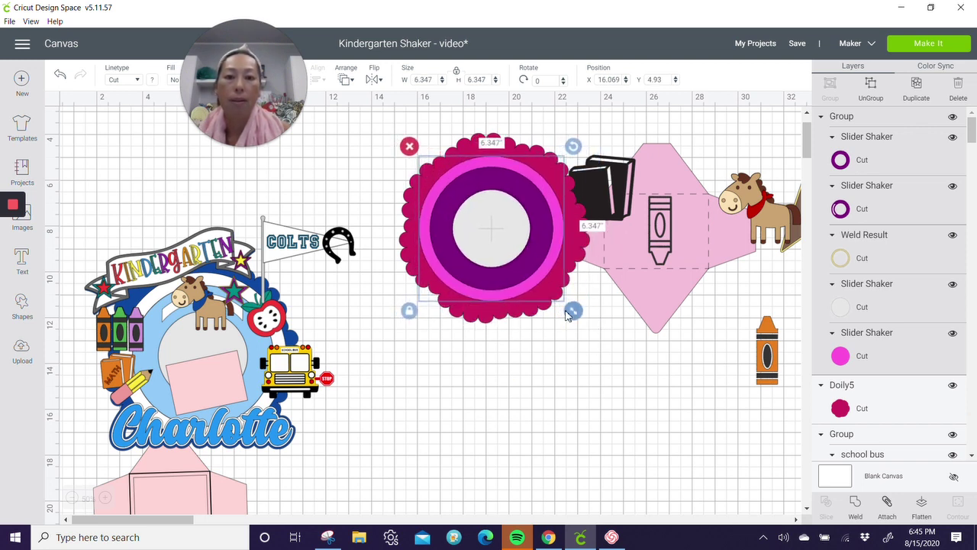
pyautogui.moveTo(572, 314); pyautogui.dragTo(593, 326)
pyautogui.moveTo(520, 263)
pyautogui.mouseDown()
pyautogui.moveTo(493, 248)
pyautogui.moveTo(511, 252)
pyautogui.mouseUp()
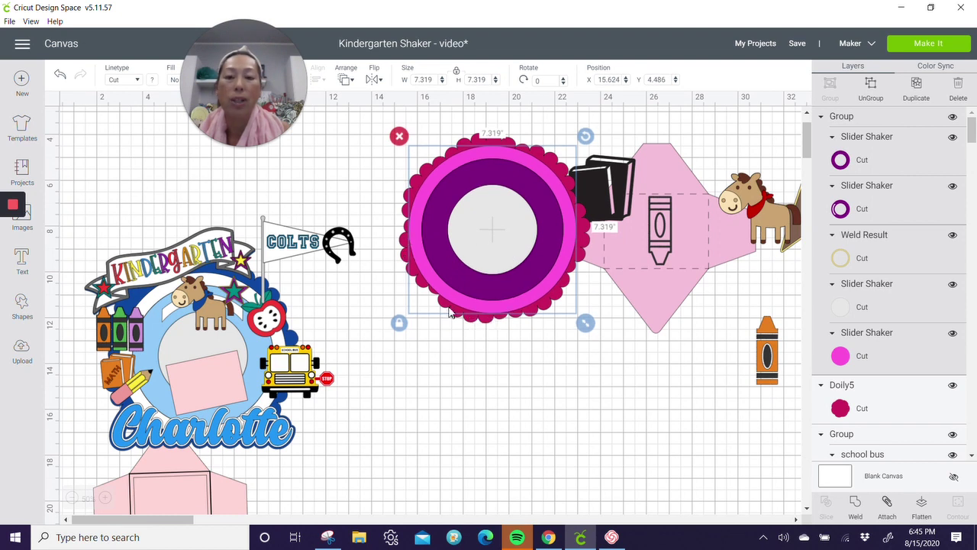
pyautogui.moveTo(589, 327)
pyautogui.mouseDown()
pyautogui.moveTo(573, 320)
pyautogui.moveTo(586, 342)
pyautogui.mouseUp()
pyautogui.moveTo(513, 259); pyautogui.dragTo(520, 260)
pyautogui.click(489, 405)
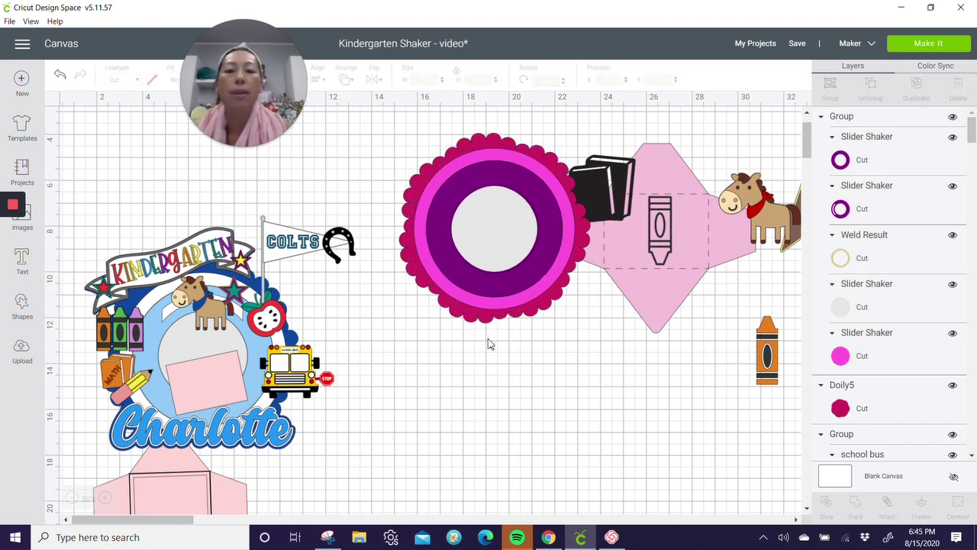
# Step: Center and group the shaker with the doily, and place the result on the empty canvas beside the finished design
pyautogui.click(463, 232)
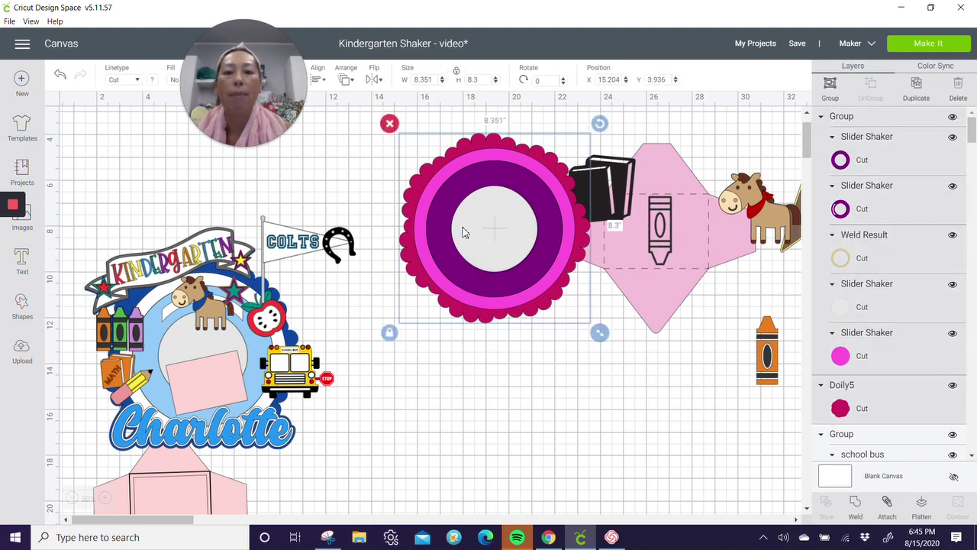
pyautogui.click(320, 80)
pyautogui.click(344, 224)
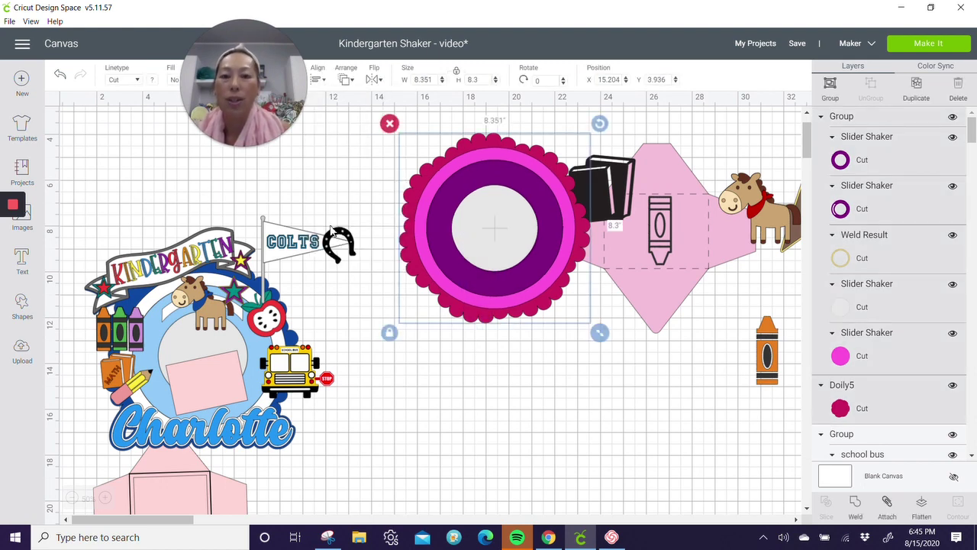
pyautogui.click(838, 99)
pyautogui.moveTo(490, 163); pyautogui.dragTo(499, 285)
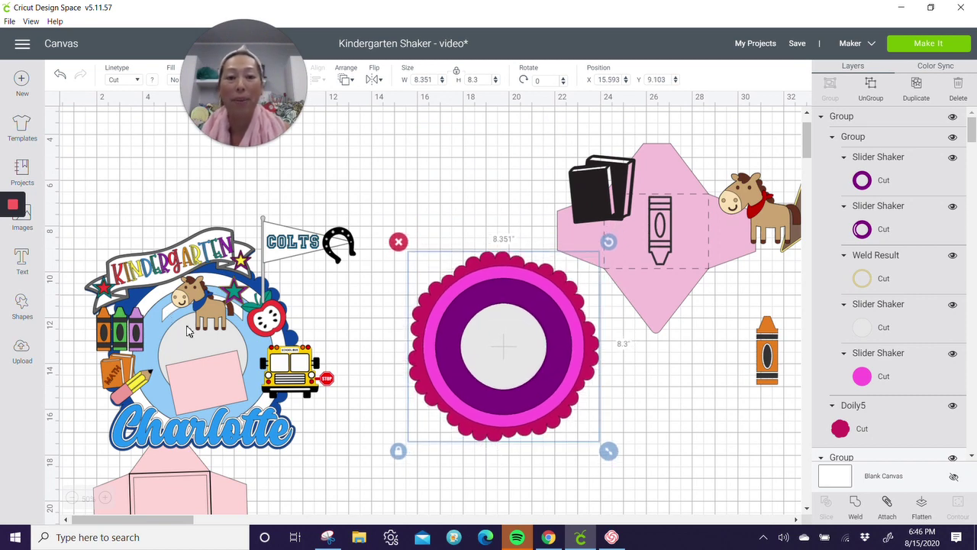
# Step: Move the black books off the pink envelope to above the shaker and place a duplicate beside them
pyautogui.click(609, 176)
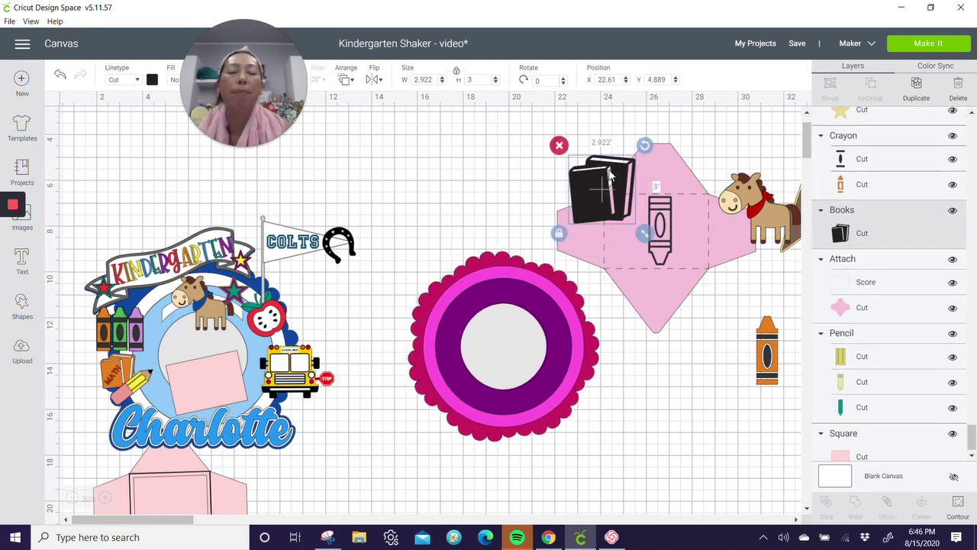
pyautogui.moveTo(609, 176); pyautogui.dragTo(390, 171)
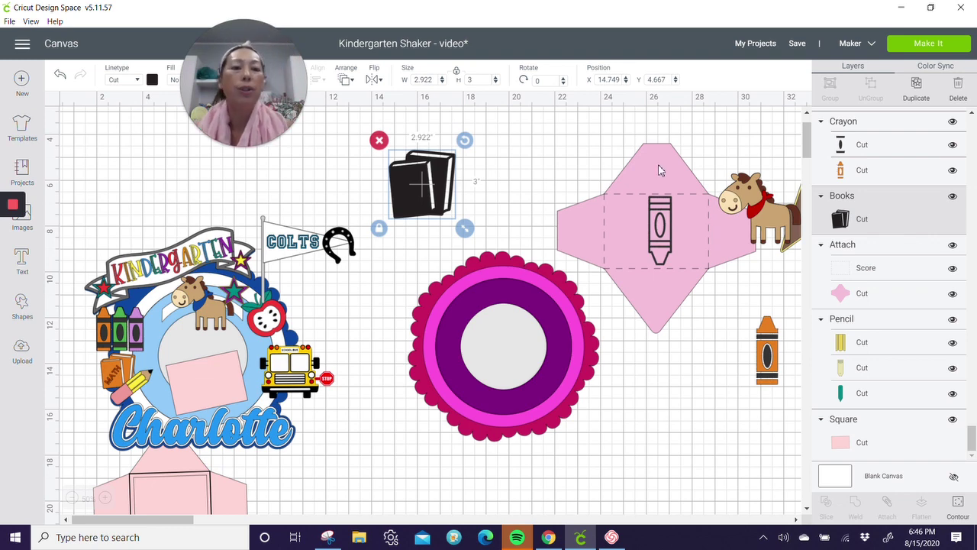
pyautogui.click(916, 84)
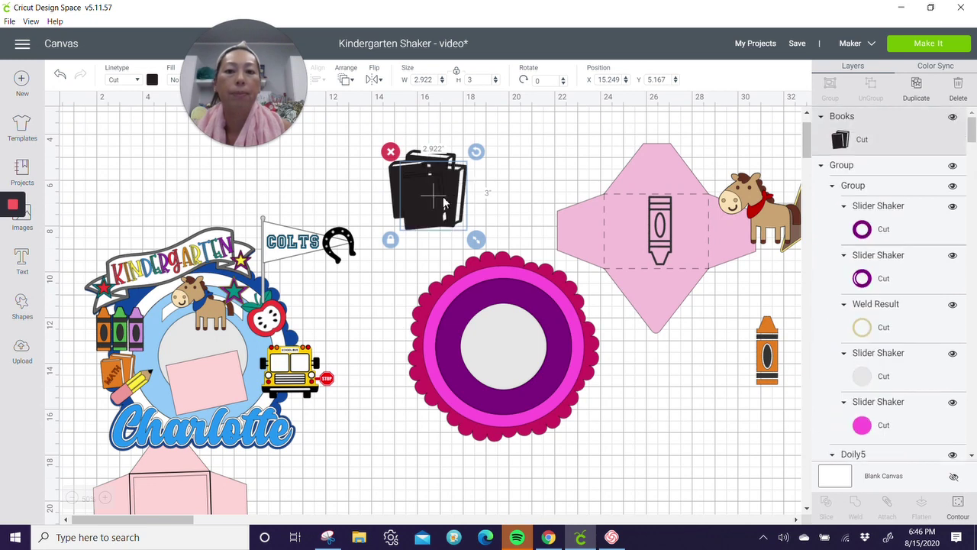
pyautogui.moveTo(449, 200); pyautogui.dragTo(536, 185)
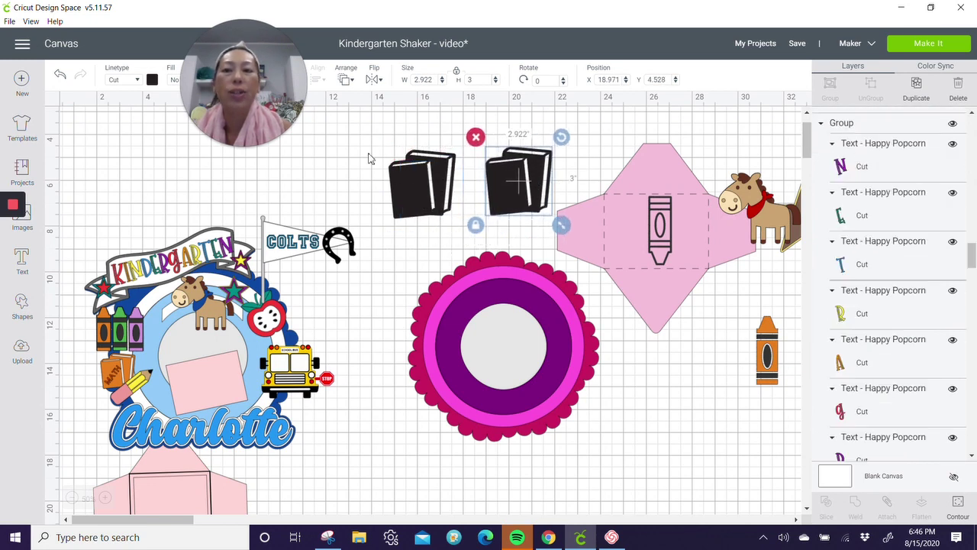
# Step: Recolor the original black books beside the duplicate to orange
pyautogui.click(432, 200)
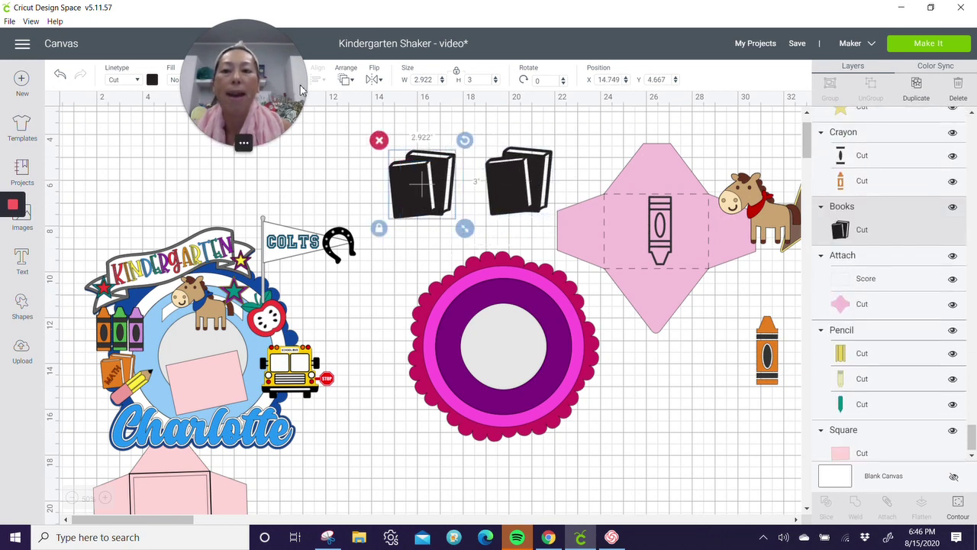
pyautogui.click(152, 79)
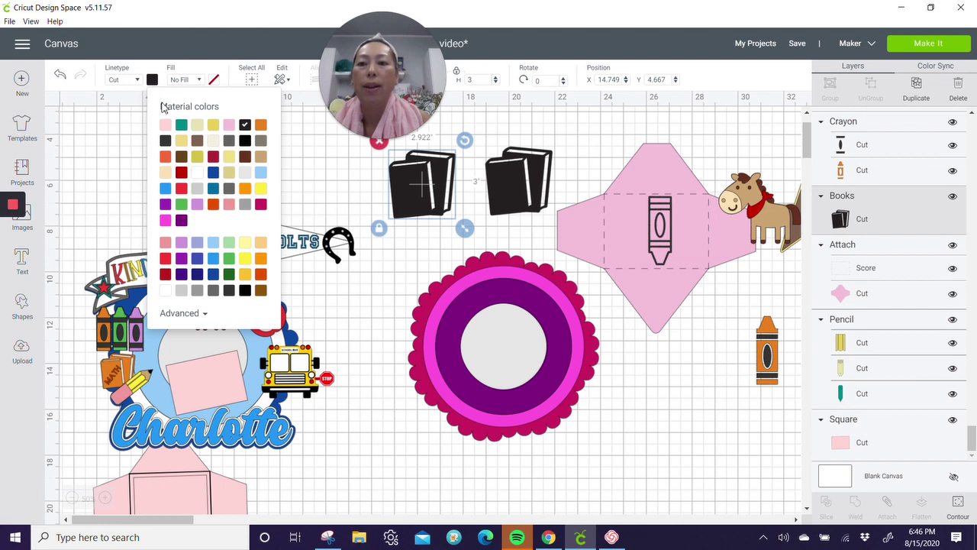
pyautogui.click(261, 125)
# Step: Hide all contours of the duplicate black books to leave a solid silhouette, and recolor it white
pyautogui.click(522, 179)
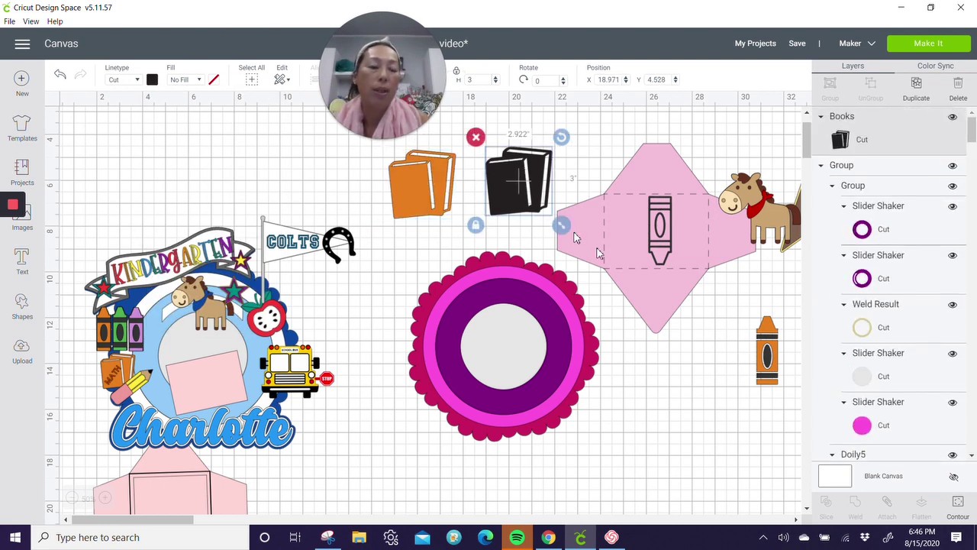
pyautogui.click(963, 510)
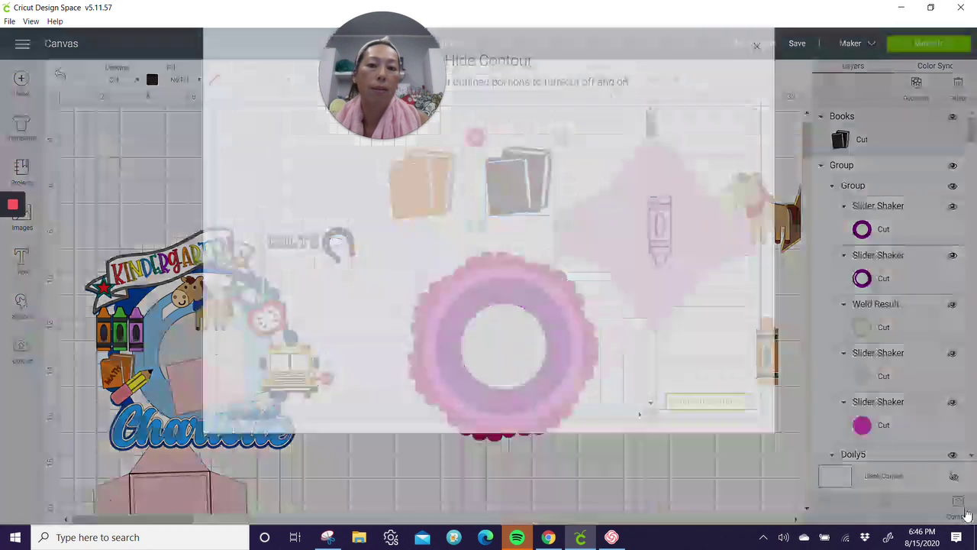
pyautogui.click(727, 429)
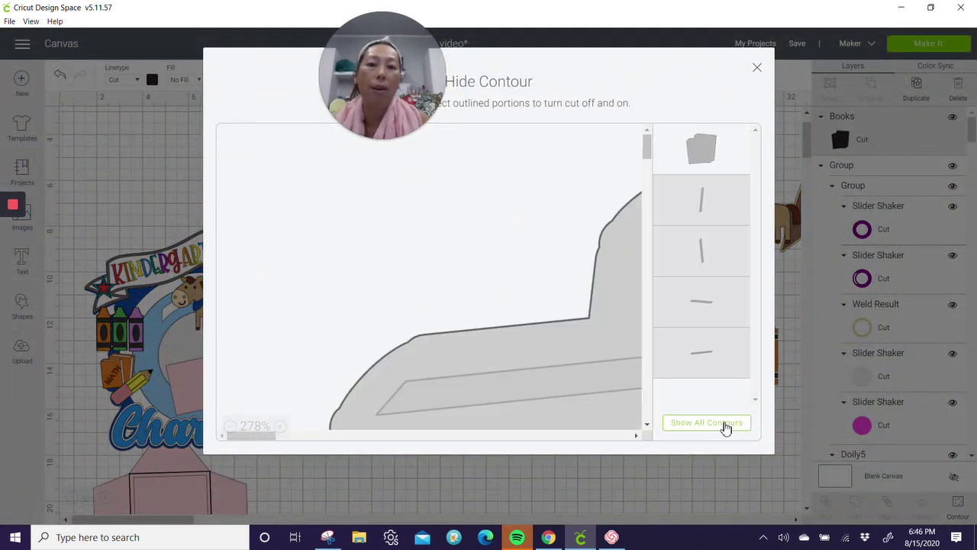
pyautogui.click(757, 72)
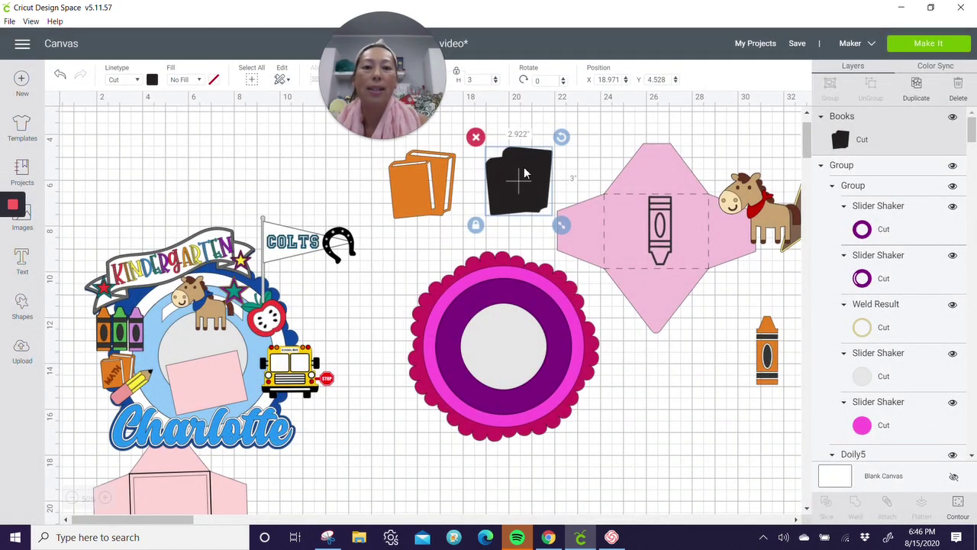
pyautogui.click(154, 81)
pyautogui.click(181, 172)
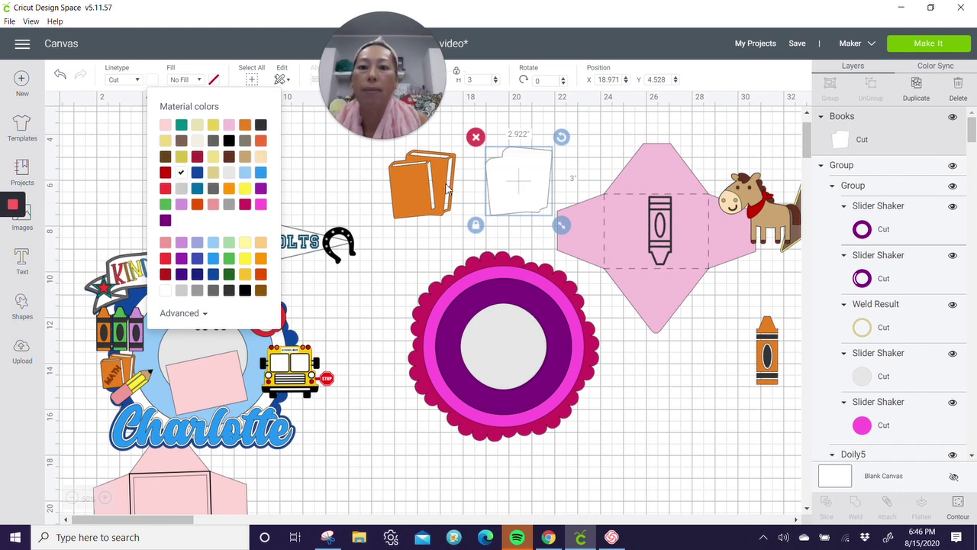
# Step: Bring the orange books to the front and place them over the white silhouette
pyautogui.moveTo(436, 186); pyautogui.dragTo(506, 186)
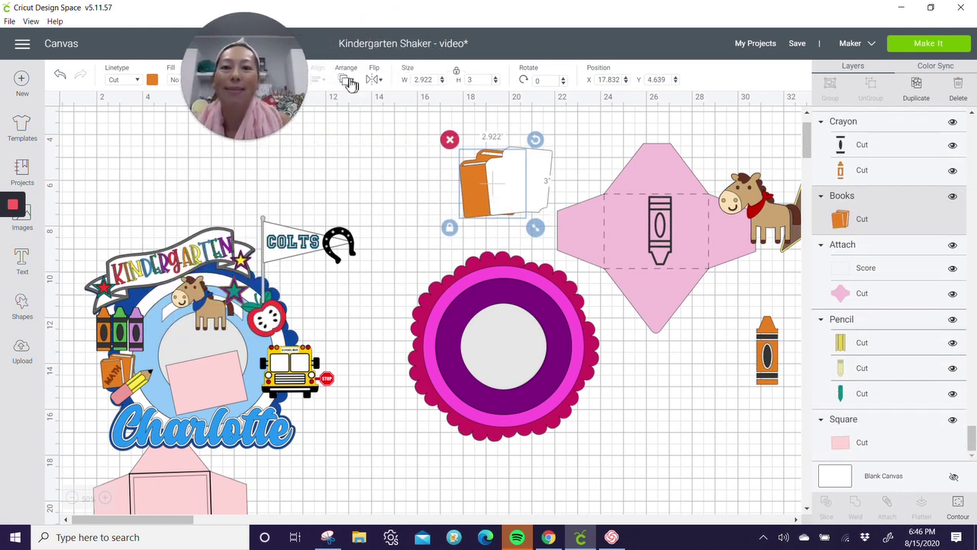
pyautogui.click(350, 84)
pyautogui.click(371, 157)
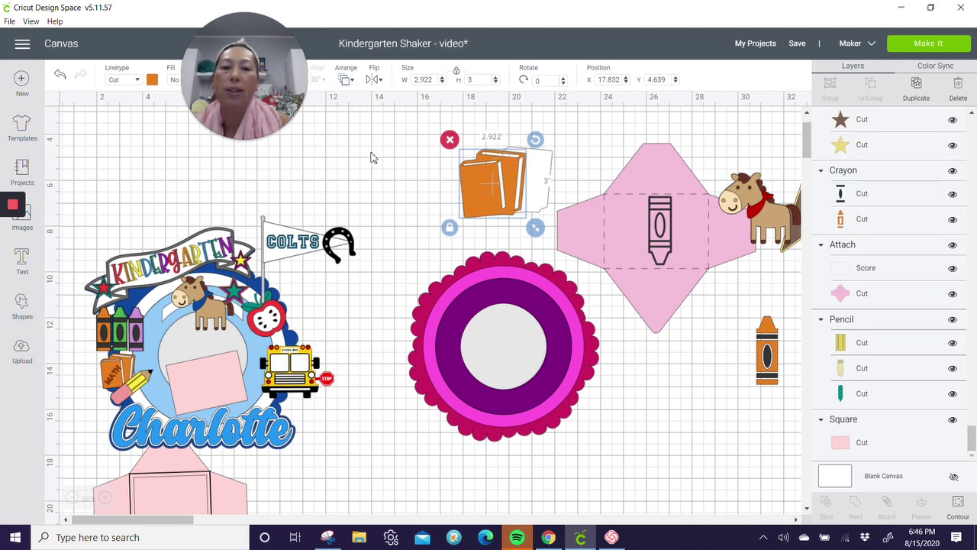
pyautogui.moveTo(475, 180); pyautogui.dragTo(513, 177)
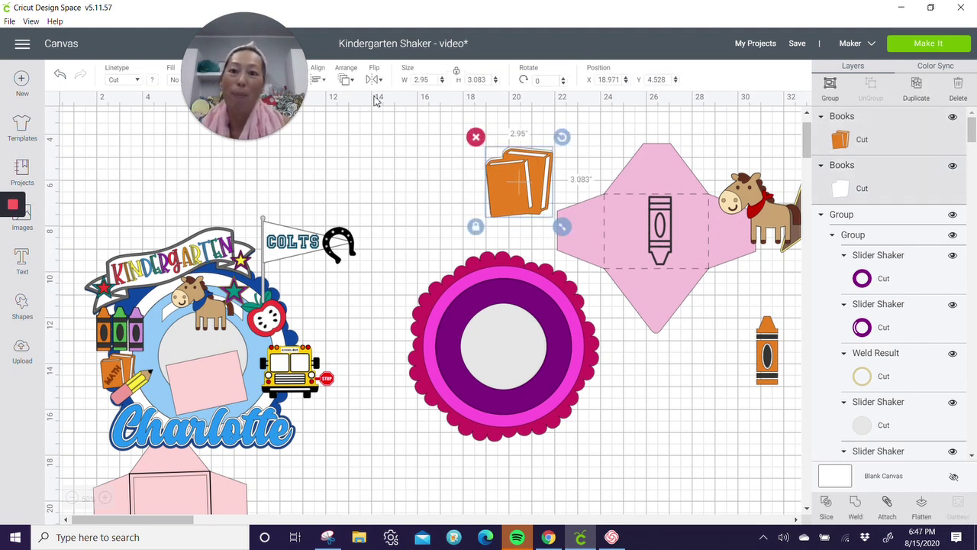
# Step: Center and group the two book layers, and place them on the shaker's left edge, shrunk to about 1.89 by 1.94 inches
pyautogui.click(327, 79)
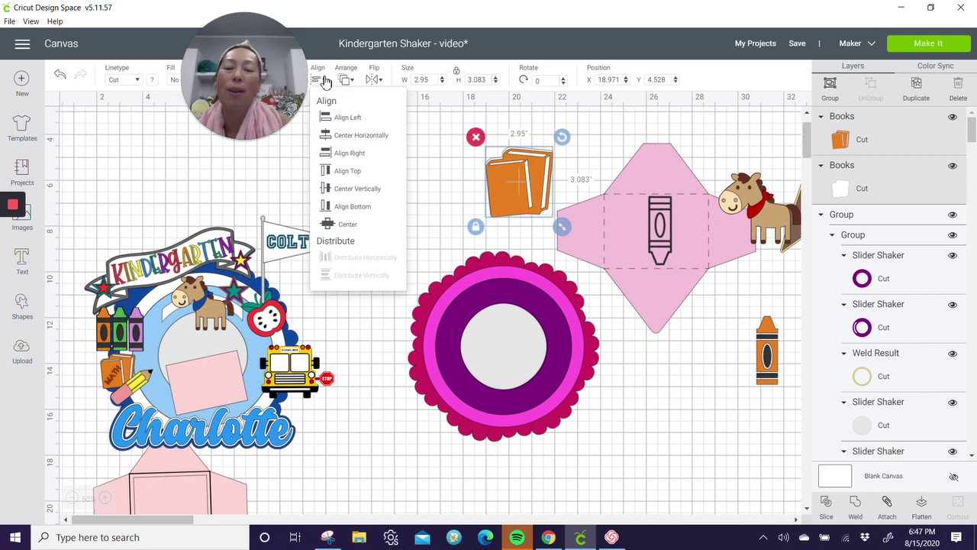
pyautogui.click(336, 223)
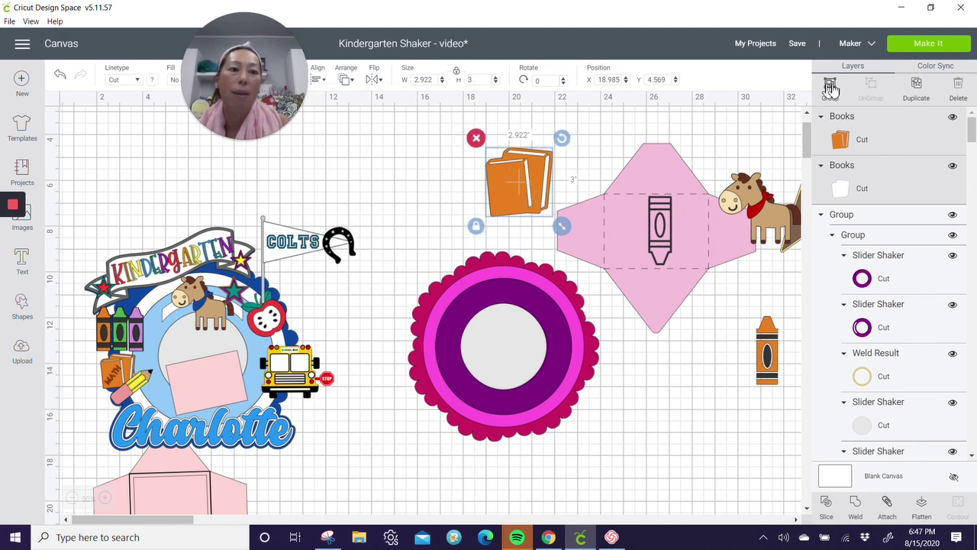
pyautogui.click(836, 90)
pyautogui.moveTo(518, 197); pyautogui.dragTo(448, 393)
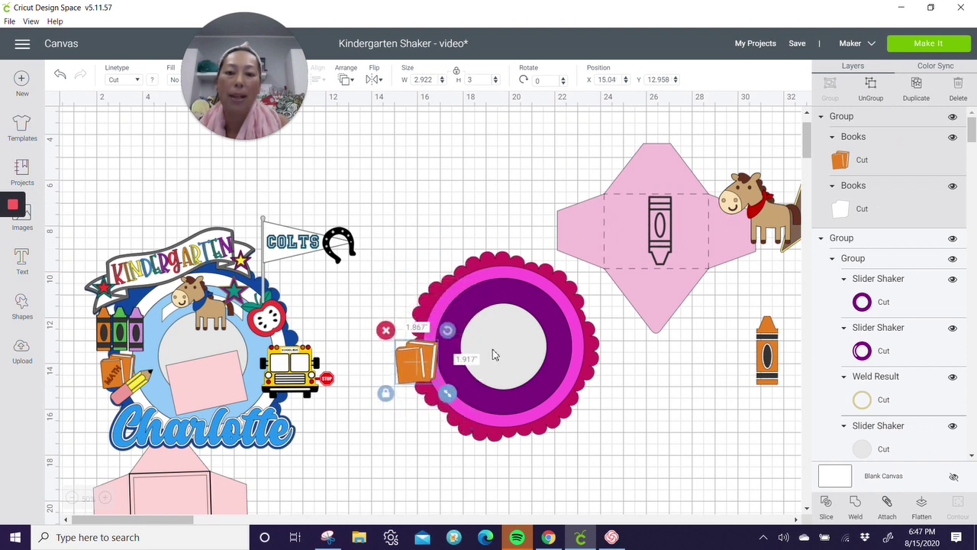
pyautogui.moveTo(419, 360); pyautogui.dragTo(439, 354)
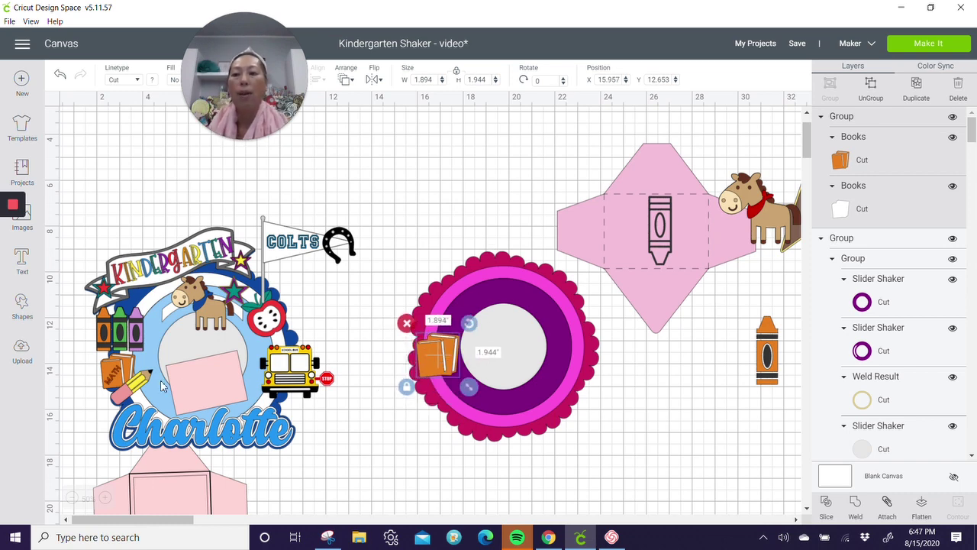
# Step: Add the text MATH in bold Cricut Sans, shrink it to about size 22, and tilt it diagonally across the front orange book
pyautogui.moveTo(31, 303)
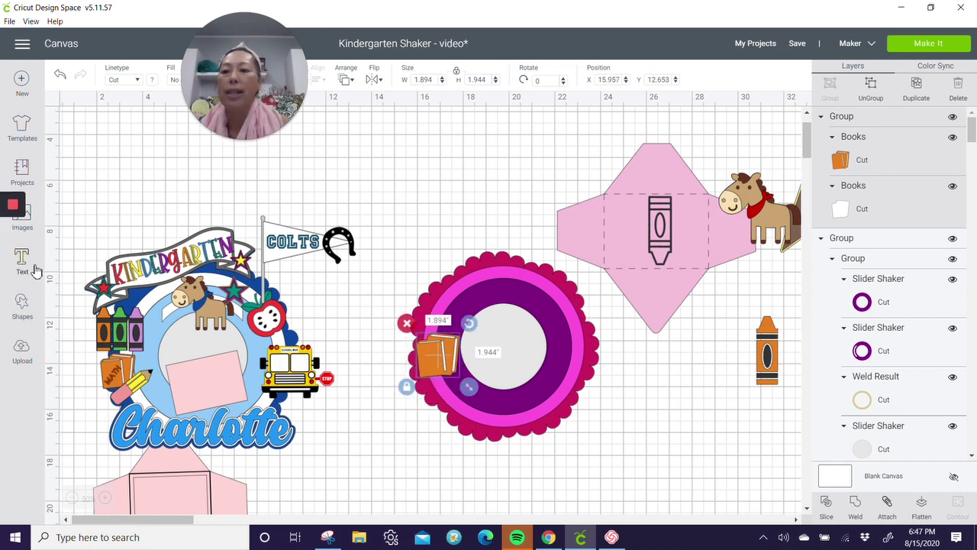
pyautogui.click(32, 265)
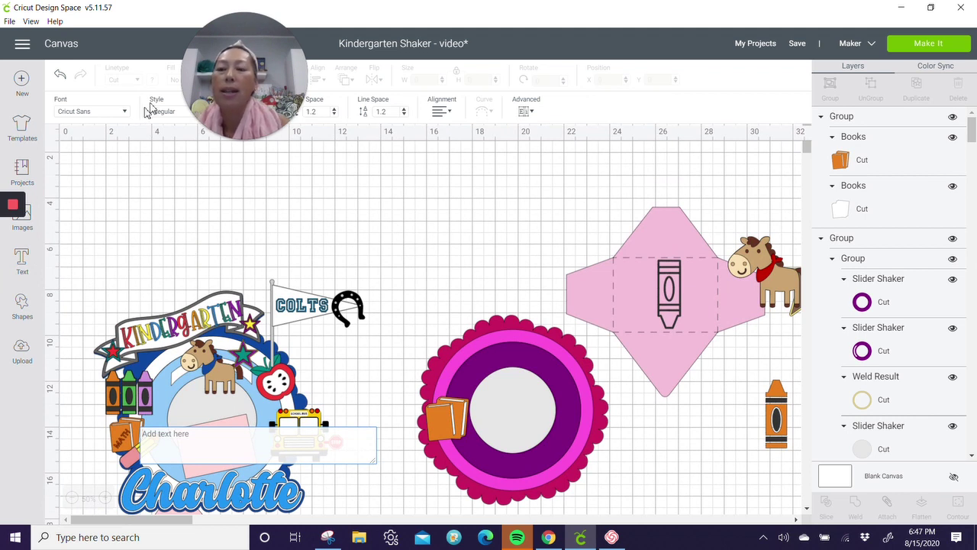
pyautogui.click(193, 112)
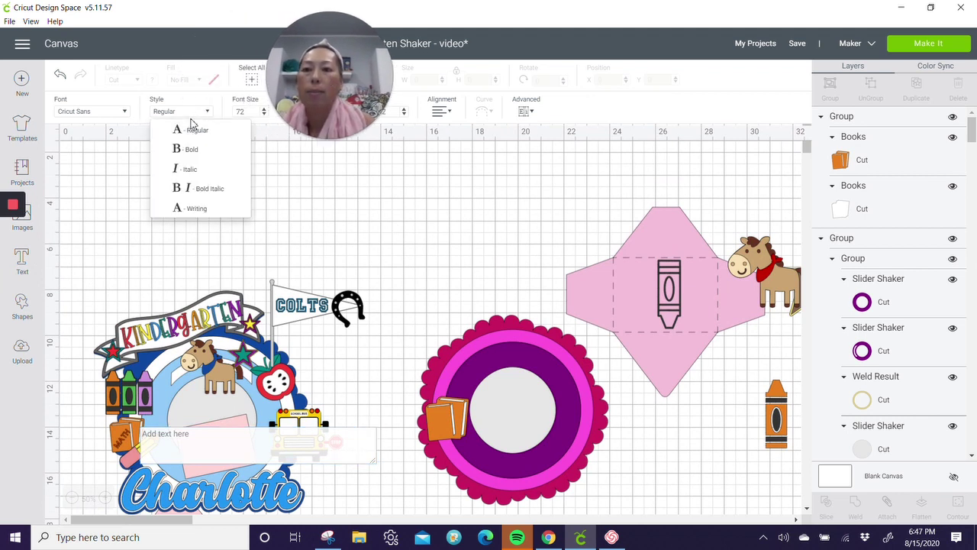
pyautogui.click(191, 150)
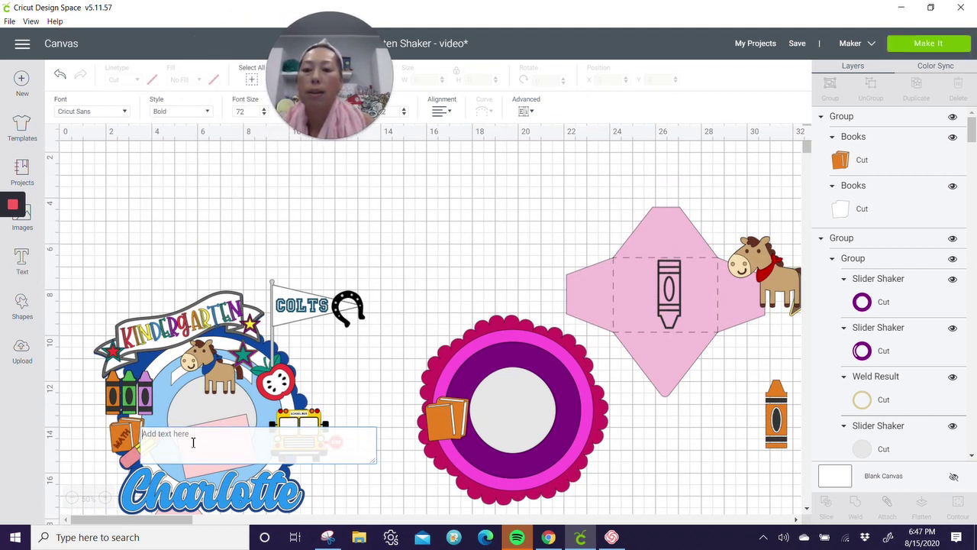
pyautogui.write('MATH')
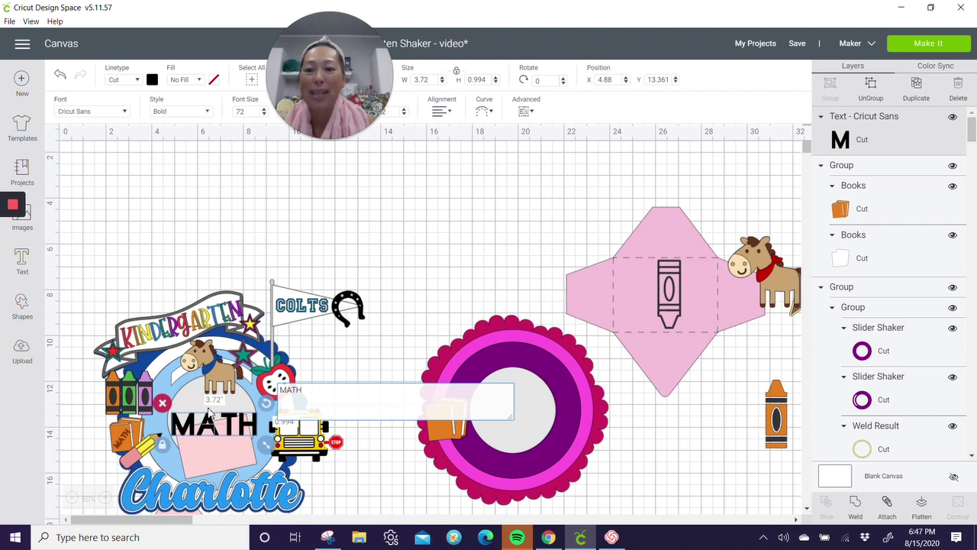
pyautogui.moveTo(236, 431); pyautogui.dragTo(459, 445)
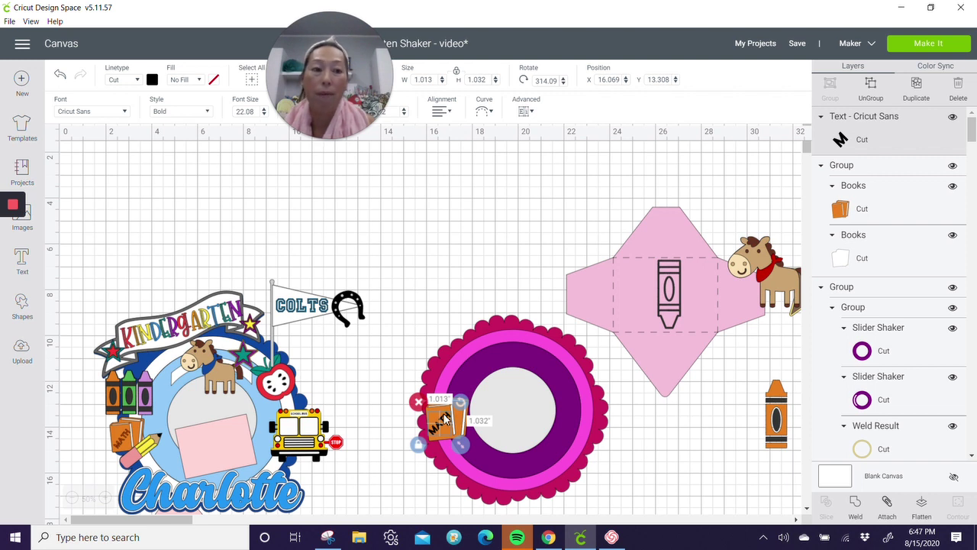
pyautogui.click(461, 207)
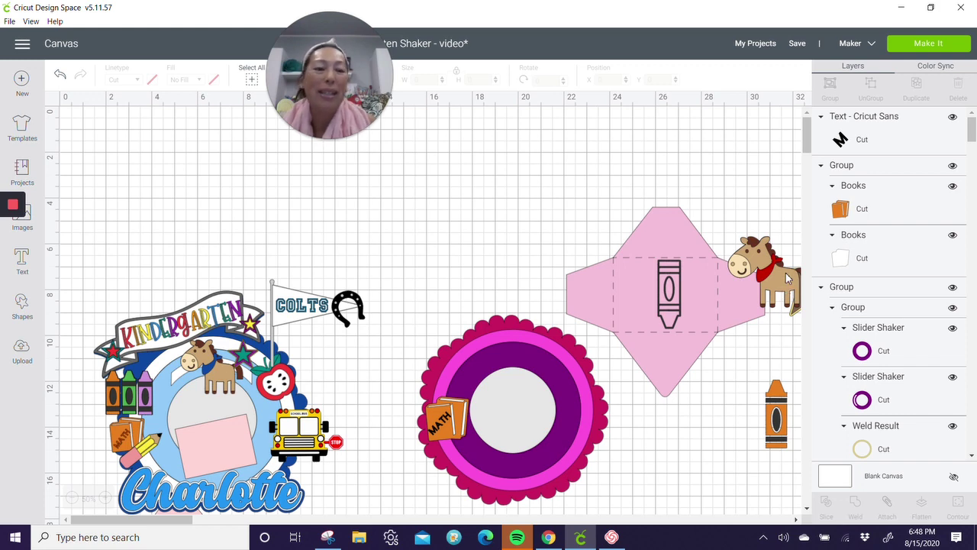
# Step: Move the horse off the pink envelope to the empty canvas above the shaker
pyautogui.click(746, 262)
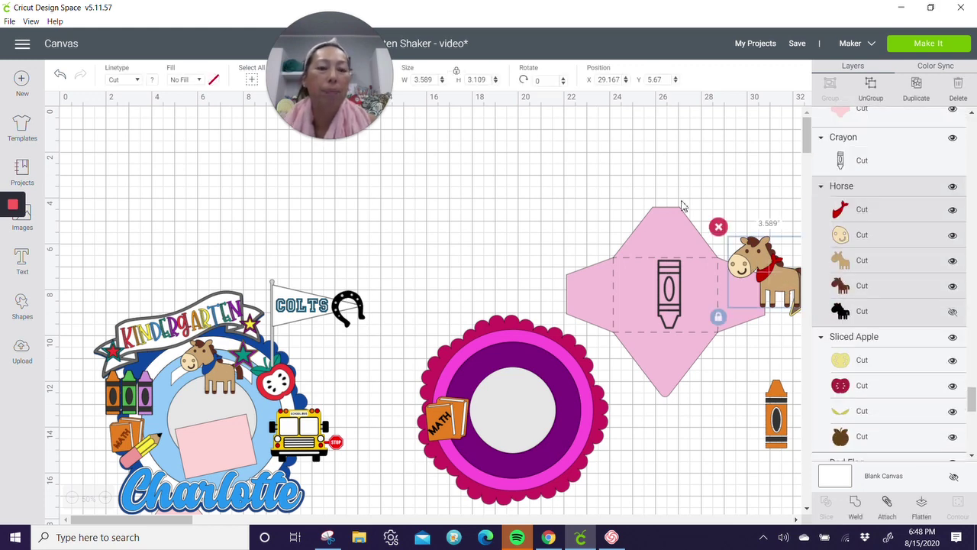
pyautogui.moveTo(746, 262); pyautogui.dragTo(681, 230)
pyautogui.moveTo(584, 176); pyautogui.dragTo(482, 185)
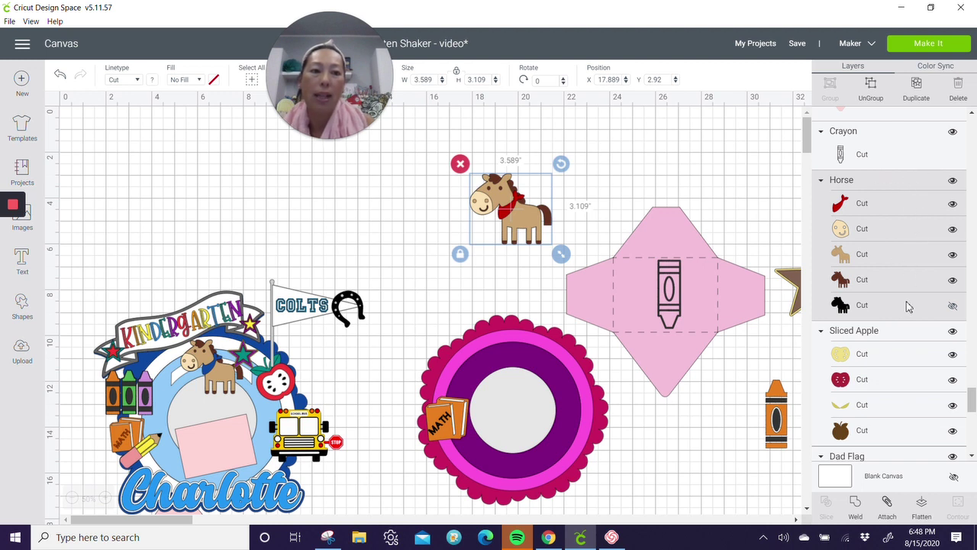
# Step: Recolor the horse's red scarf to dark blue
pyautogui.click(874, 206)
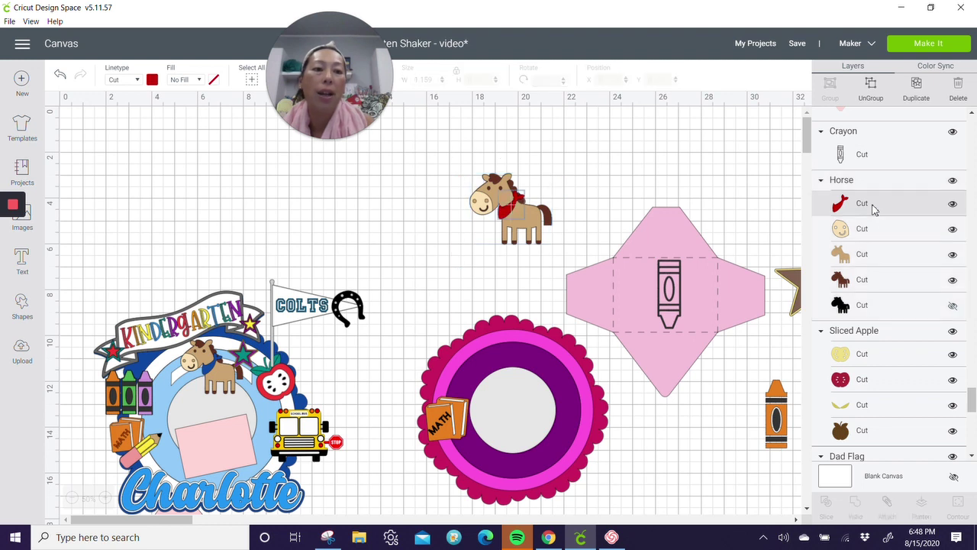
pyautogui.click(155, 82)
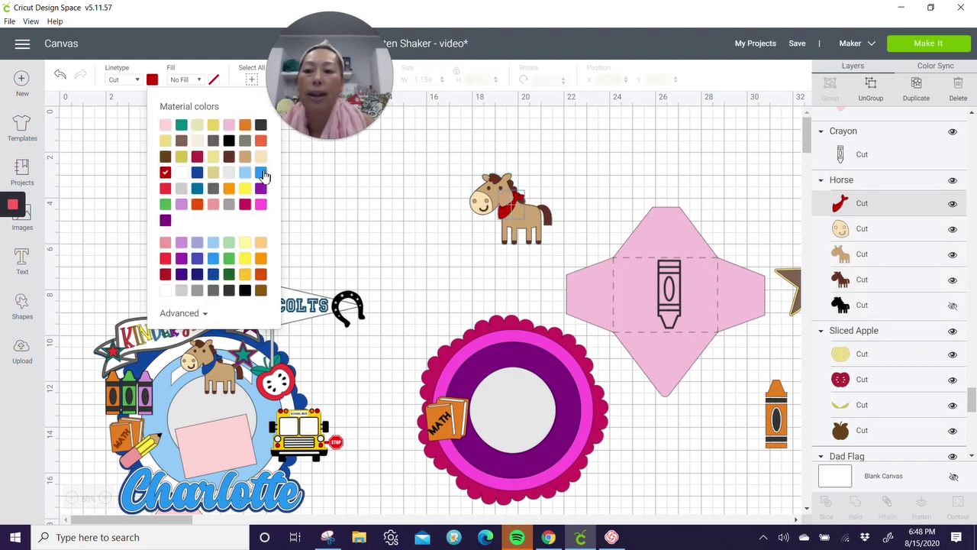
pyautogui.click(197, 172)
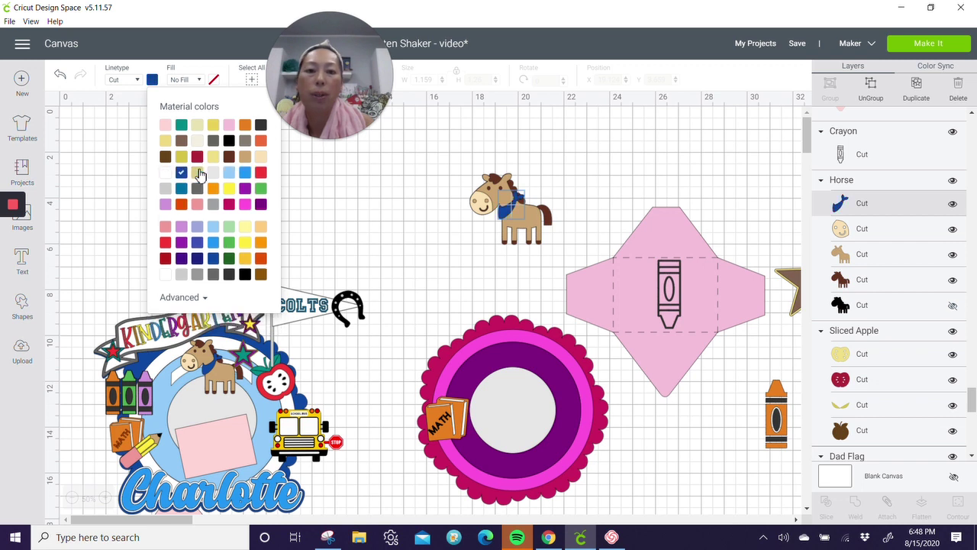
pyautogui.click(442, 230)
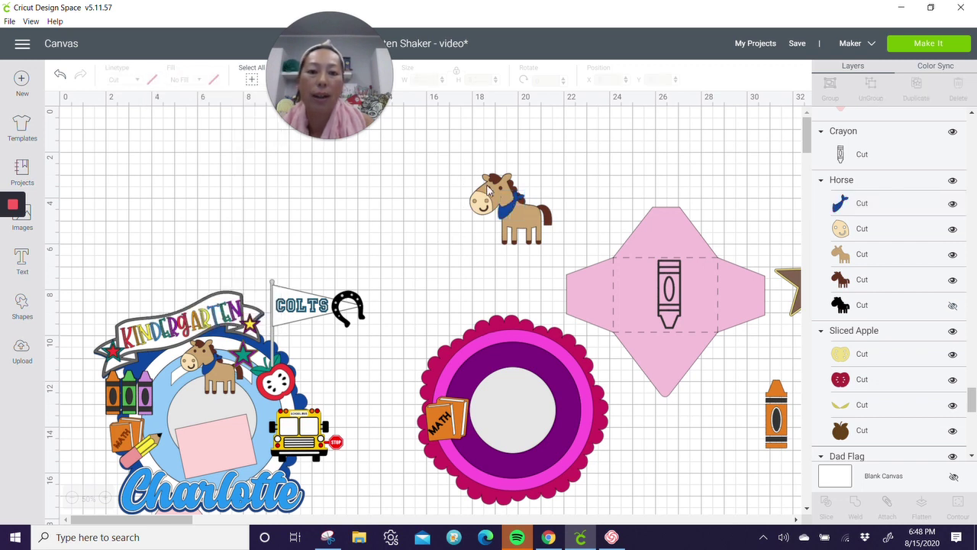
# Step: Send the horse to the front and place it on the upper part of the shaker ring, shrunk to about 2.51 by 2.17 inches
pyautogui.click(504, 209)
pyautogui.moveTo(510, 221); pyautogui.dragTo(497, 278)
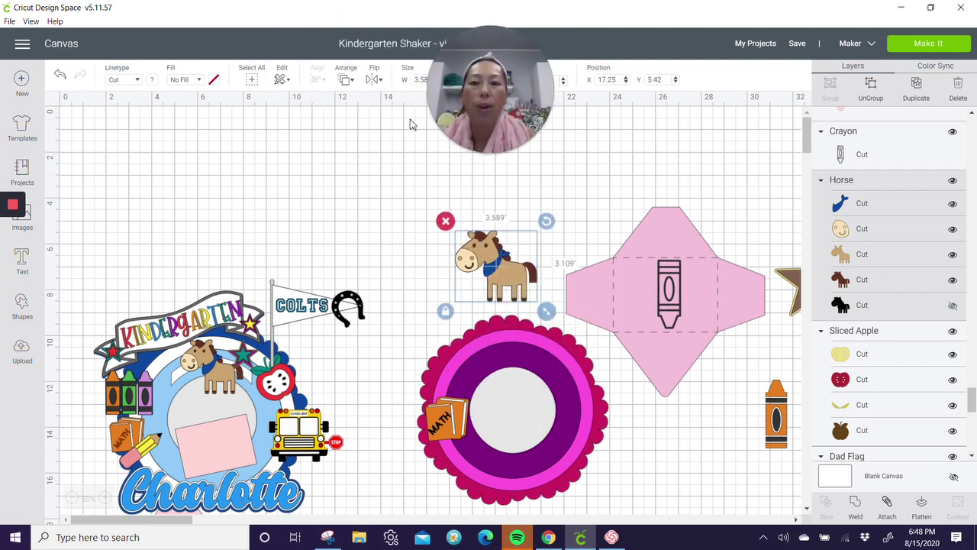
pyautogui.click(342, 90)
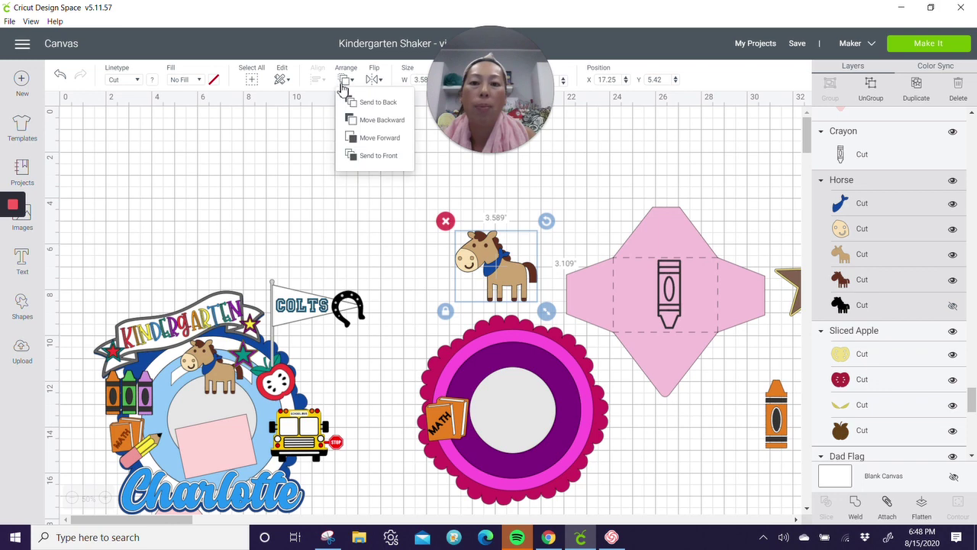
pyautogui.click(373, 159)
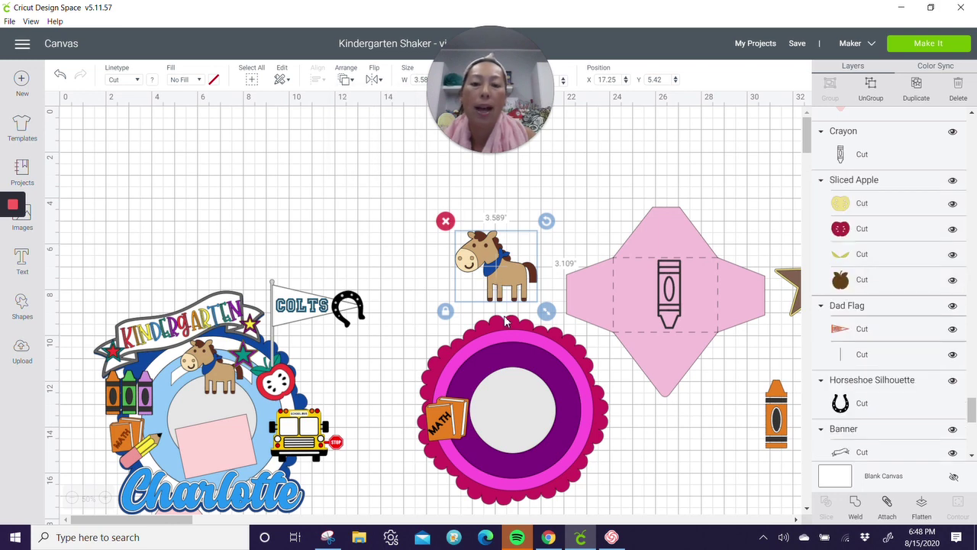
pyautogui.moveTo(498, 281); pyautogui.dragTo(520, 369)
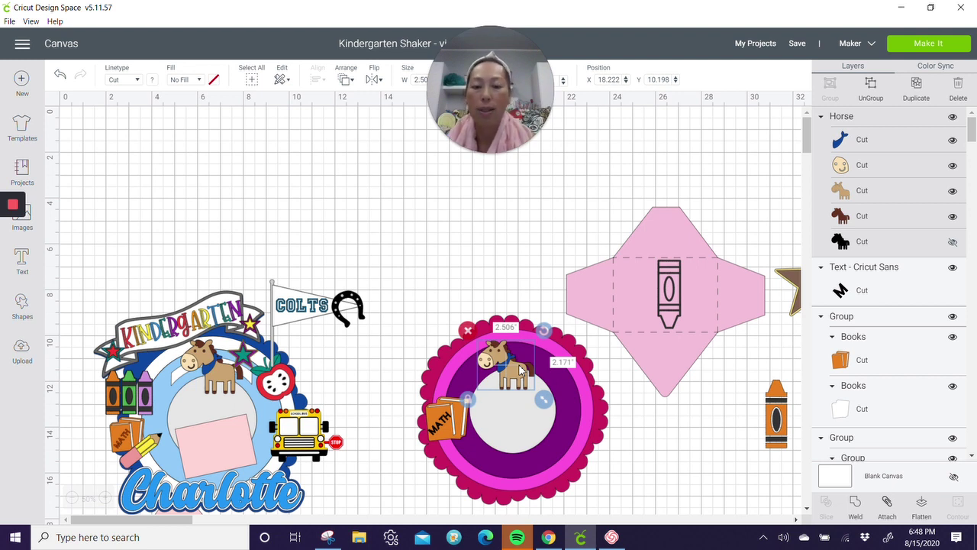
pyautogui.click(459, 244)
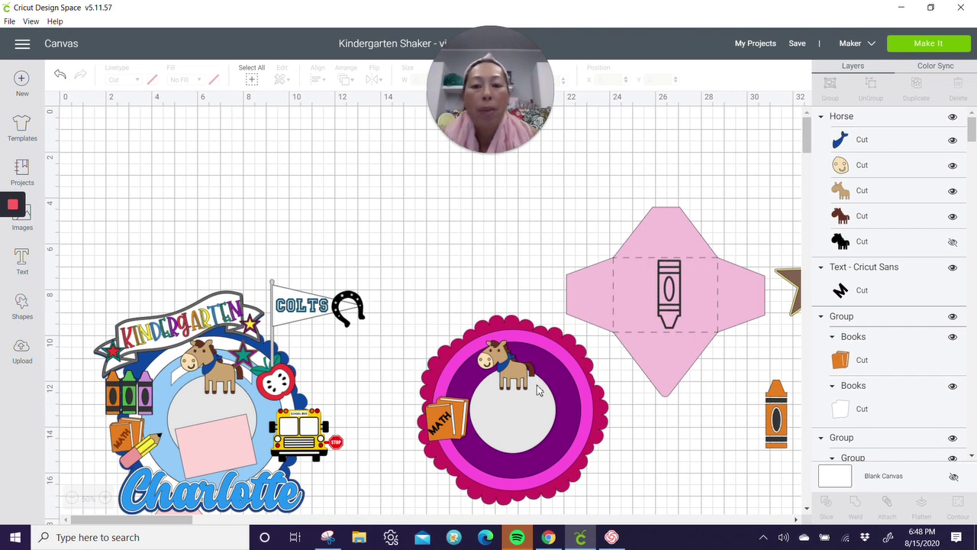
# Step: Move the crayon outline off the pink envelope onto the orange crayon, and shift the envelope up and closer to the shaker
pyautogui.click(664, 287)
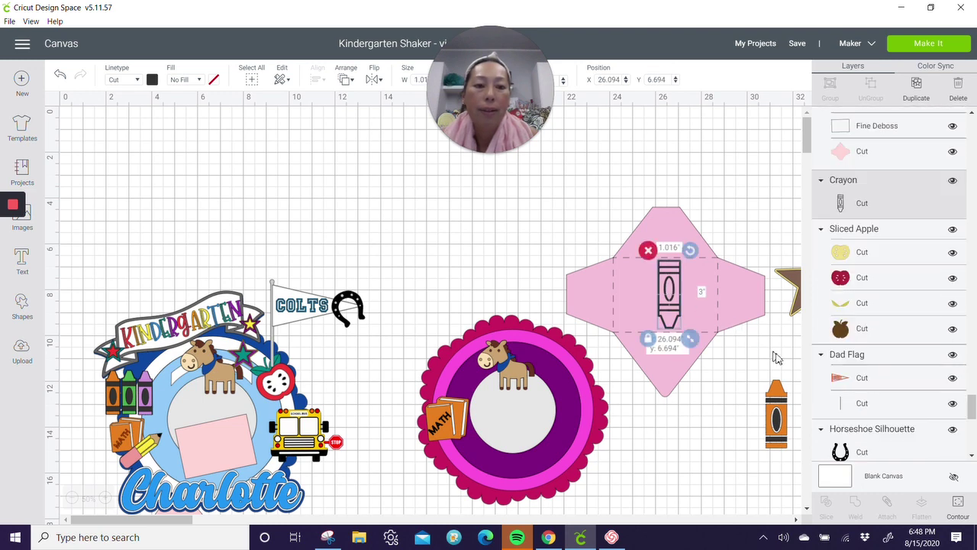
pyautogui.moveTo(669, 290); pyautogui.dragTo(782, 382)
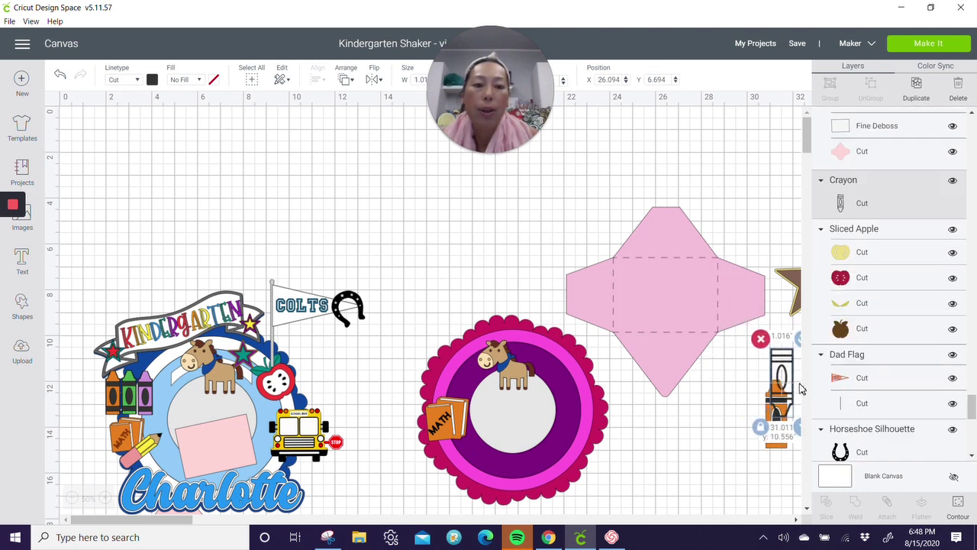
pyautogui.click(650, 285)
pyautogui.moveTo(629, 253); pyautogui.dragTo(586, 208)
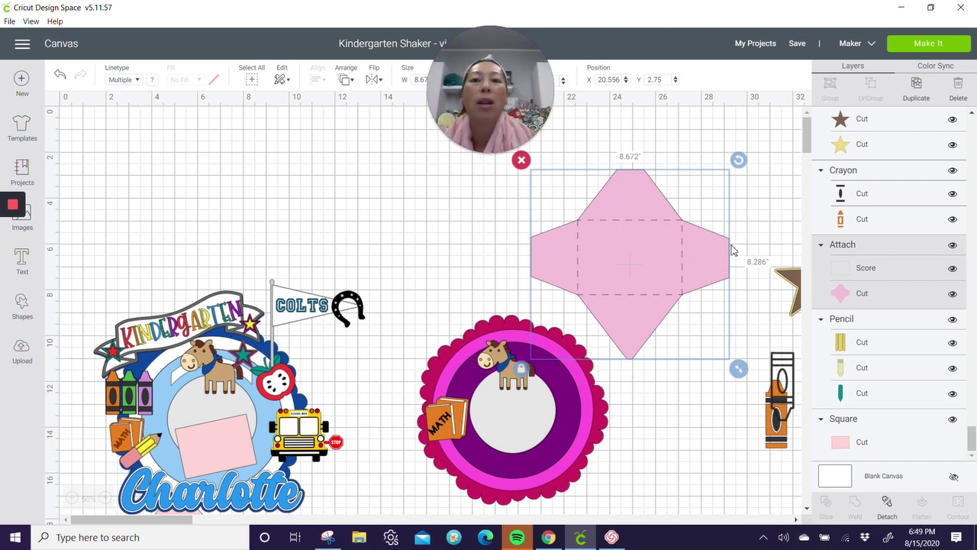
# Step: Change the pink envelope's inner fold-line rectangle from a score line to a deboss line
pyautogui.click(860, 272)
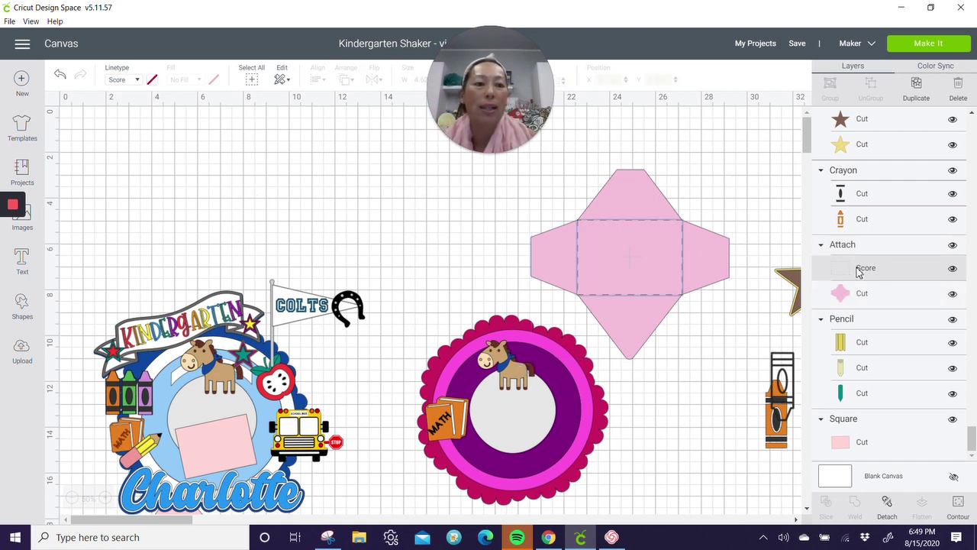
pyautogui.click(138, 81)
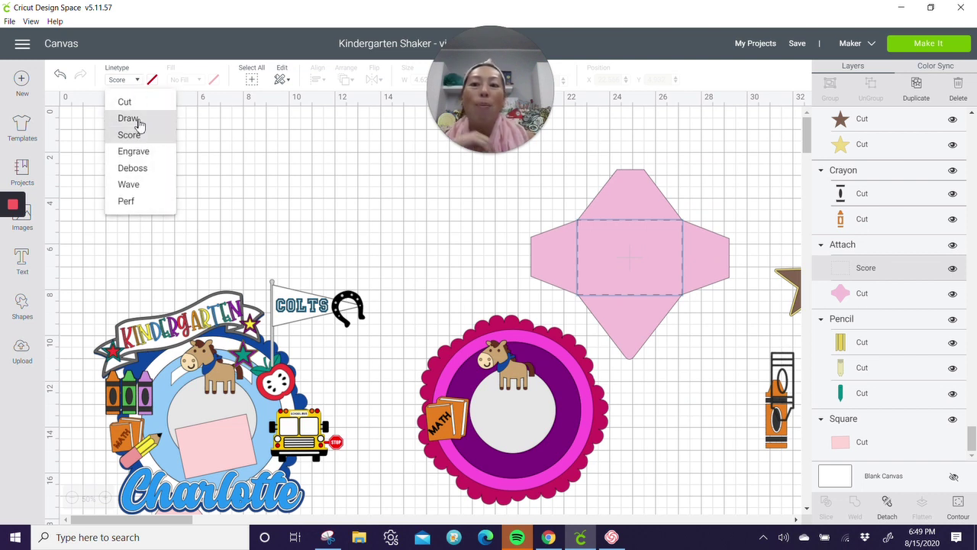
pyautogui.click(136, 168)
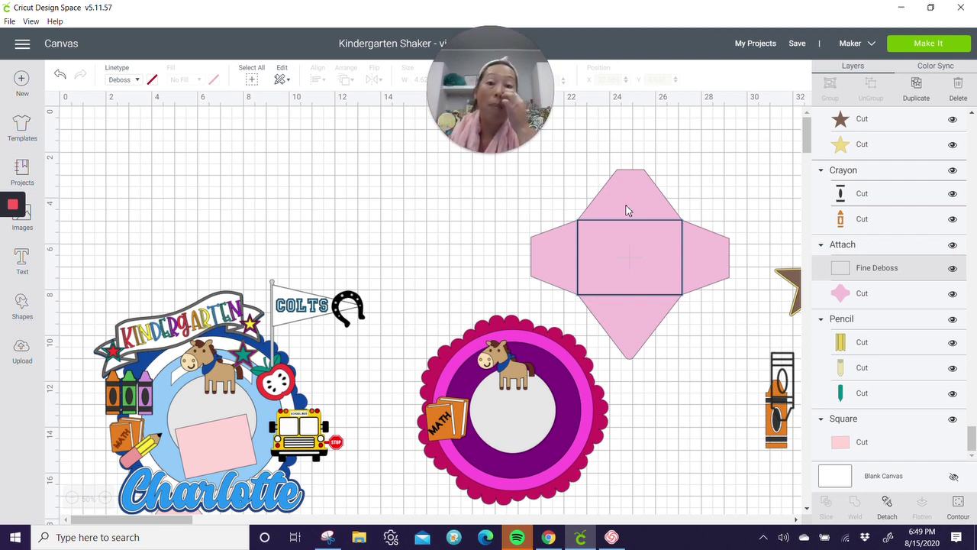
pyautogui.click(750, 157)
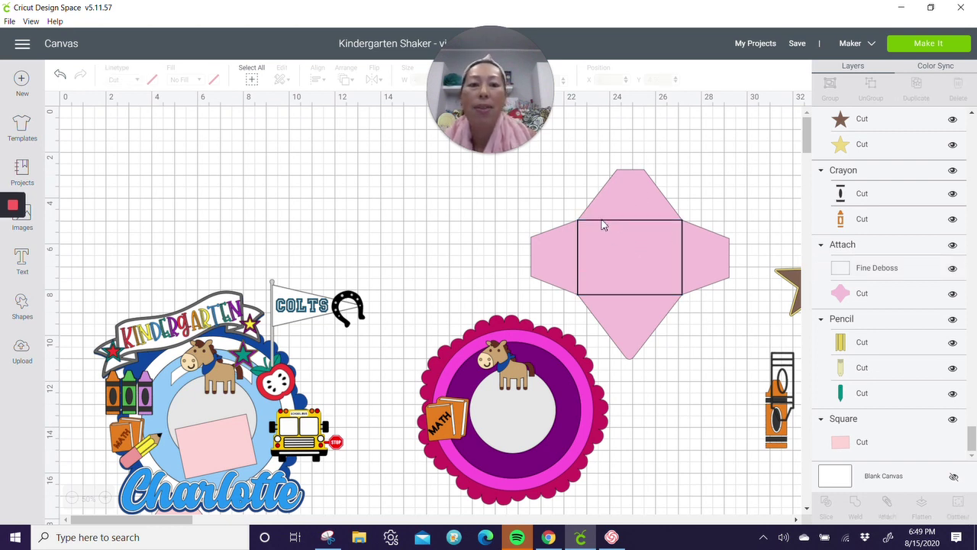
# Step: Insert a square and fit it inside the envelope's fold lines as a rectangle about 4.39 by 2.89 inches
pyautogui.click(29, 309)
pyautogui.click(75, 221)
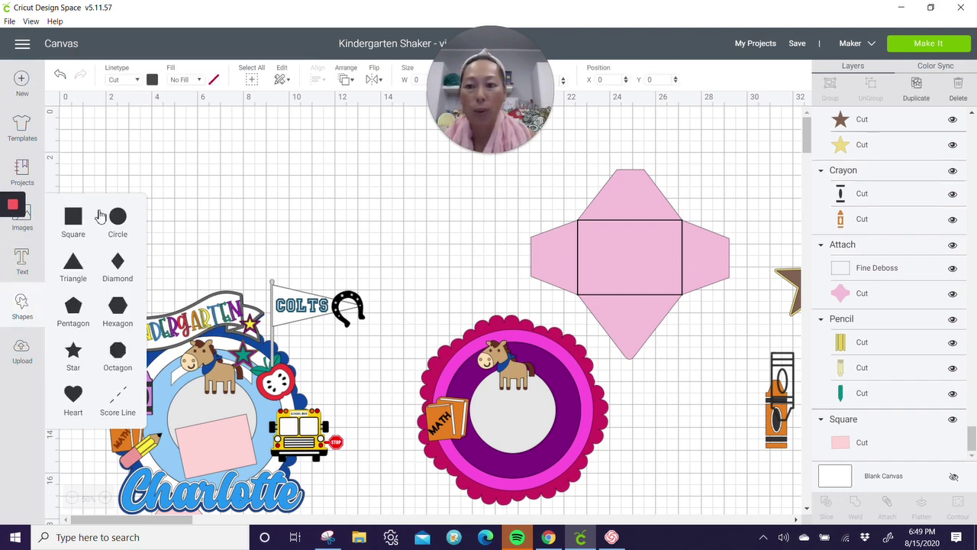
pyautogui.moveTo(350, 188); pyautogui.dragTo(601, 222)
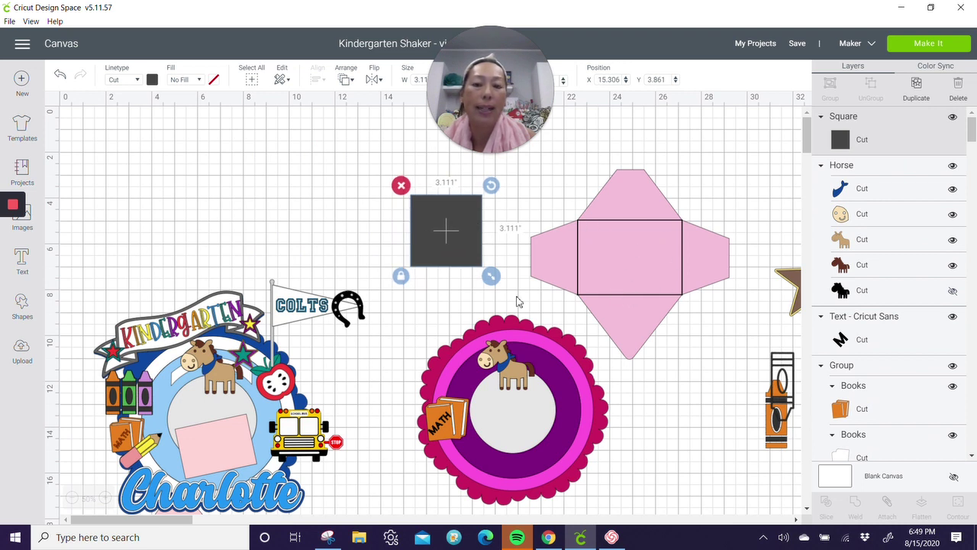
pyautogui.moveTo(446, 234); pyautogui.dragTo(616, 264)
pyautogui.moveTo(659, 306); pyautogui.dragTo(689, 301)
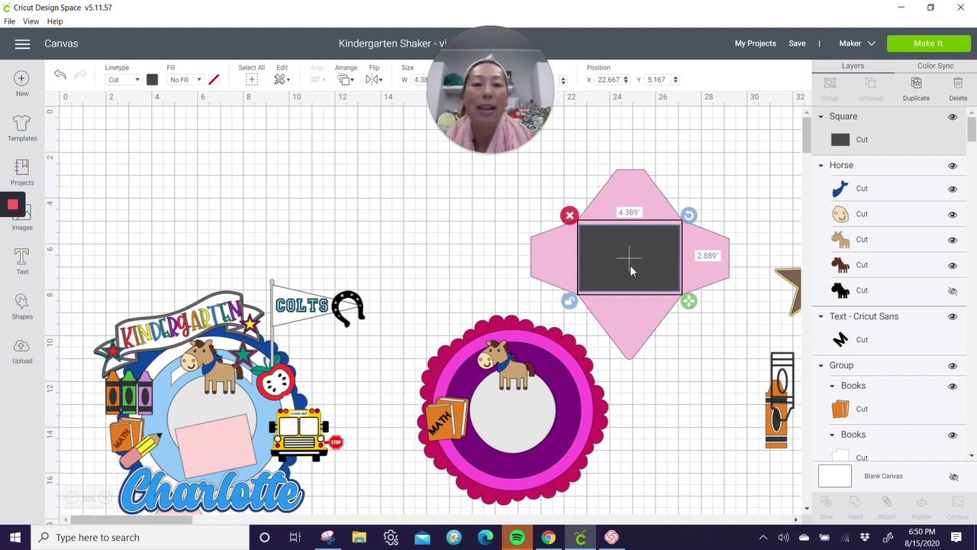
# Step: Make two copies of the dark rectangle and move the uppermost copy over the envelope's middle
pyautogui.click(928, 88)
pyautogui.click(928, 89)
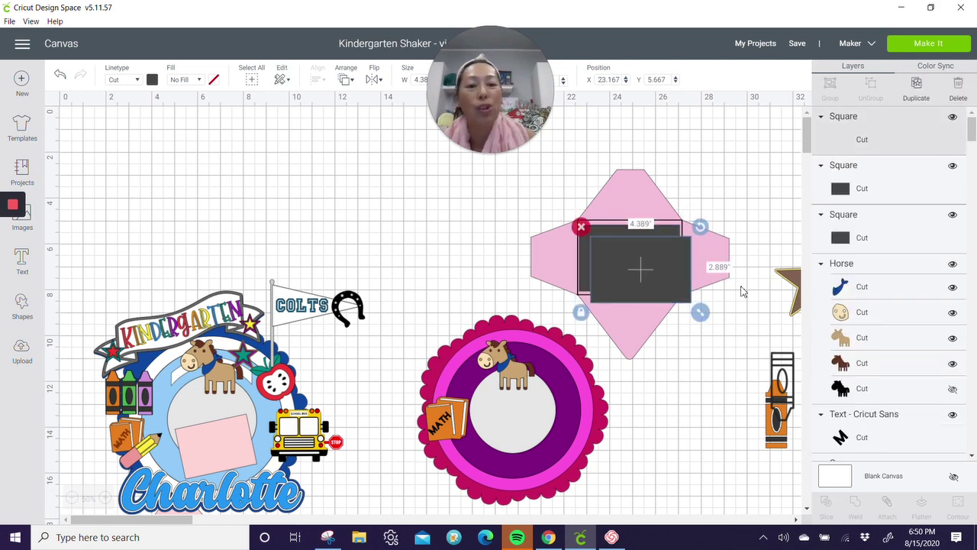
pyautogui.moveTo(661, 294); pyautogui.dragTo(638, 257)
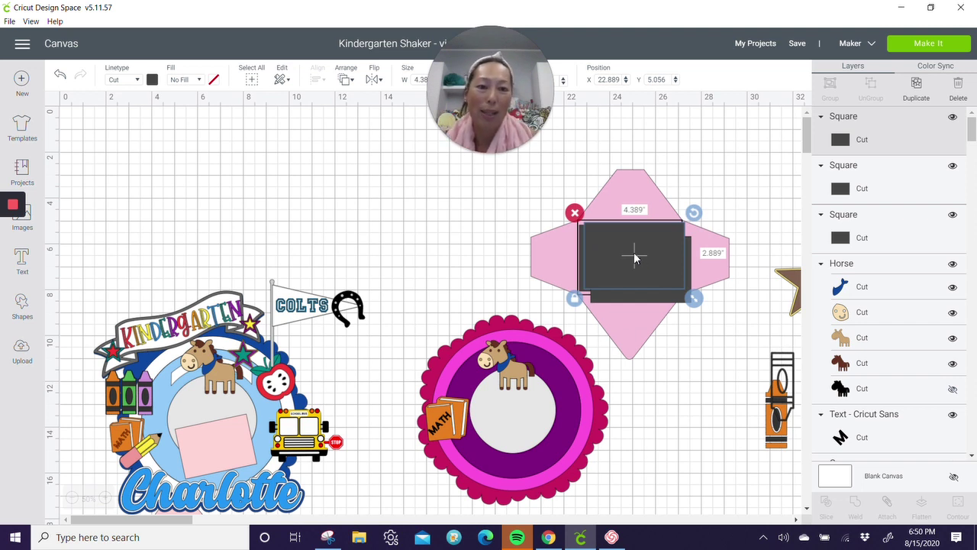
# Step: Center the three rectangles with the envelope and shrink the whole set until the rectangles are about 2.21 by 1.46 inches
pyautogui.moveTo(506, 201); pyautogui.dragTo(691, 268)
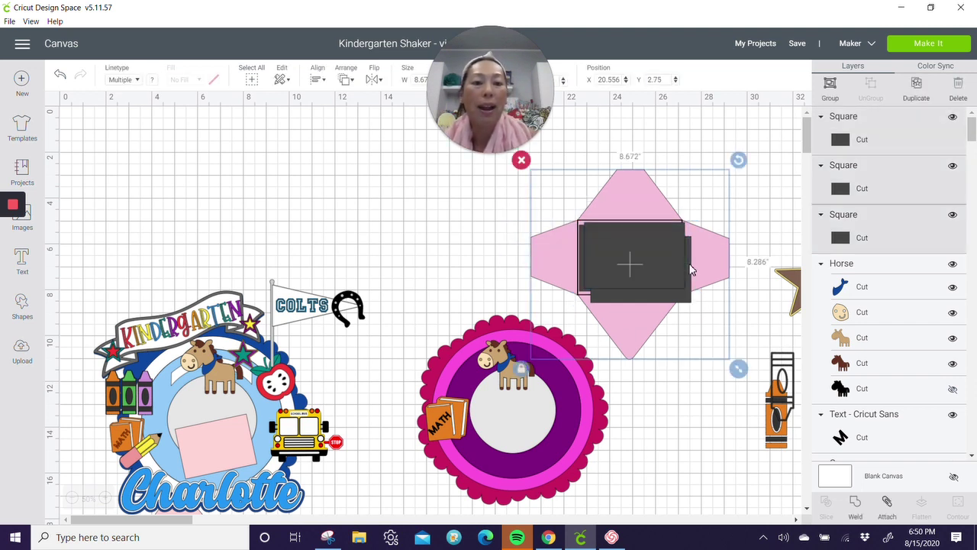
pyautogui.click(345, 80)
pyautogui.click(318, 81)
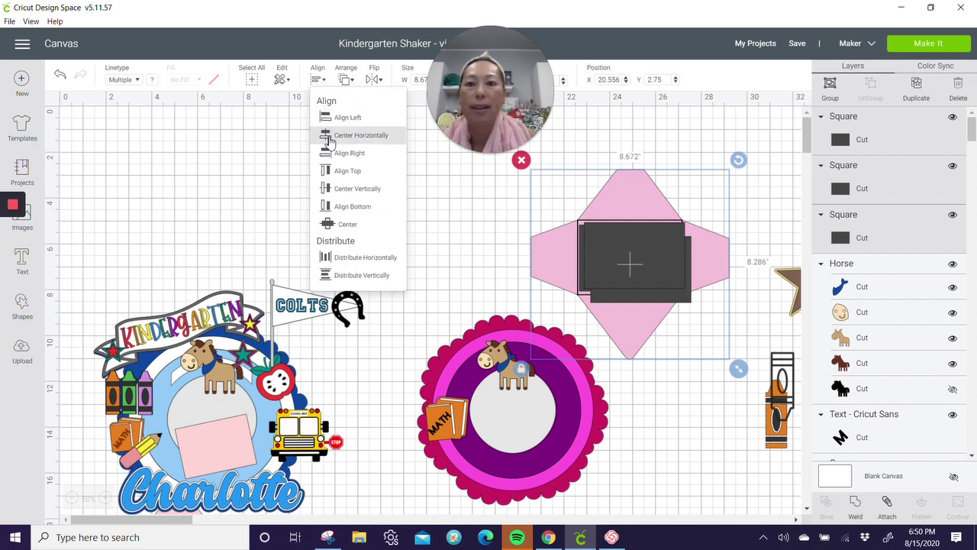
pyautogui.click(345, 224)
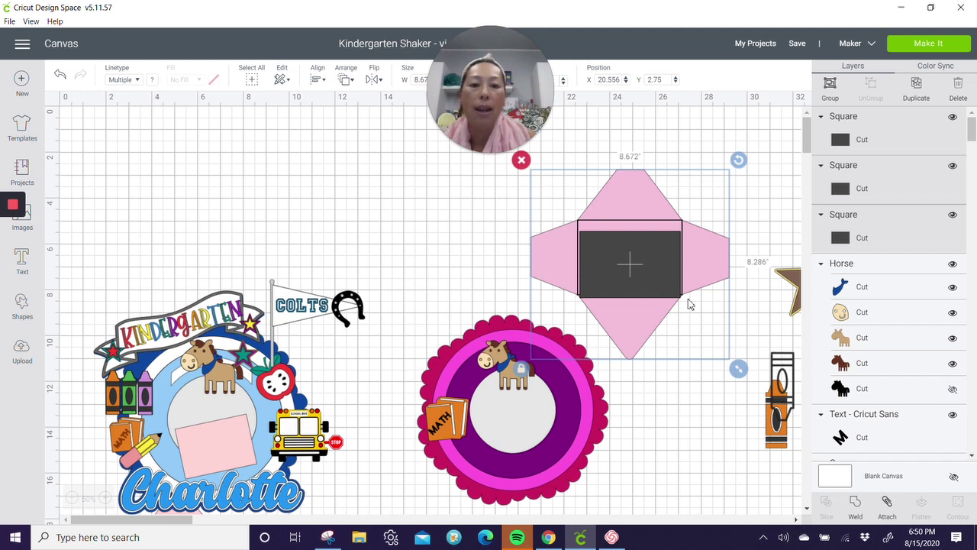
pyautogui.moveTo(737, 369); pyautogui.dragTo(633, 261)
pyautogui.click(645, 319)
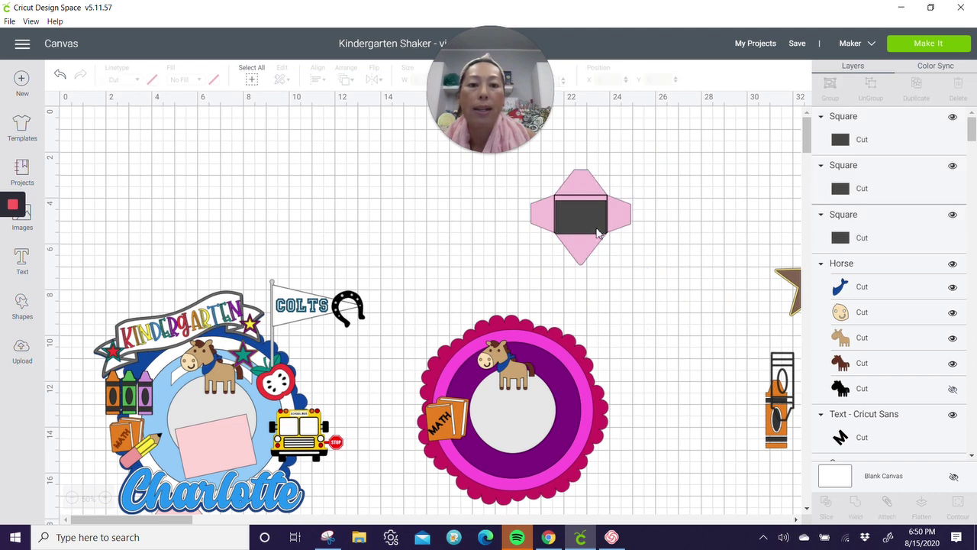
# Step: Move one dark rectangle from the envelope onto the lower part of the shaker window and tilt it counterclockwise
pyautogui.click(596, 226)
pyautogui.moveTo(595, 218); pyautogui.dragTo(535, 441)
pyautogui.moveTo(559, 408); pyautogui.dragTo(540, 430)
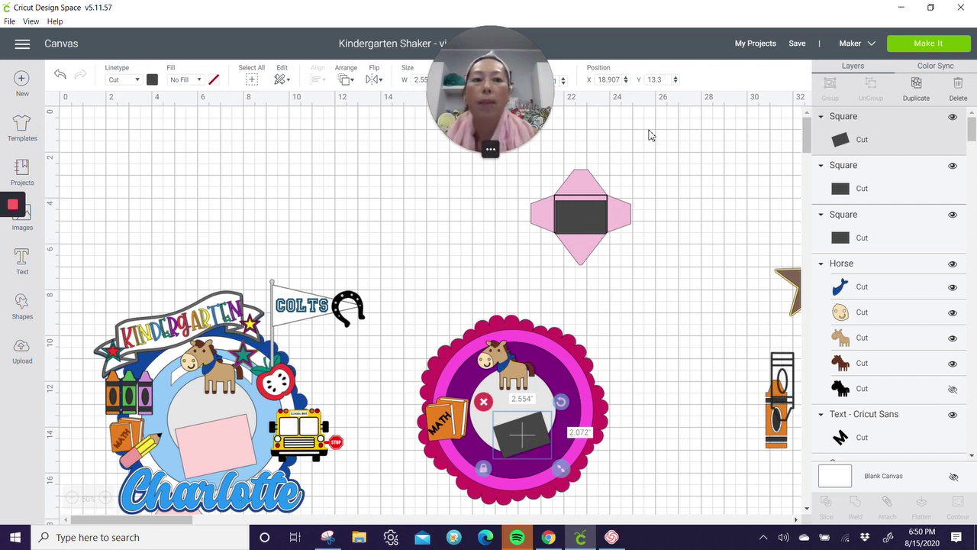
# Step: Nudge one of the envelope's dark rectangles up to Y 4.026 so it sits within the fold lines
pyautogui.click(152, 80)
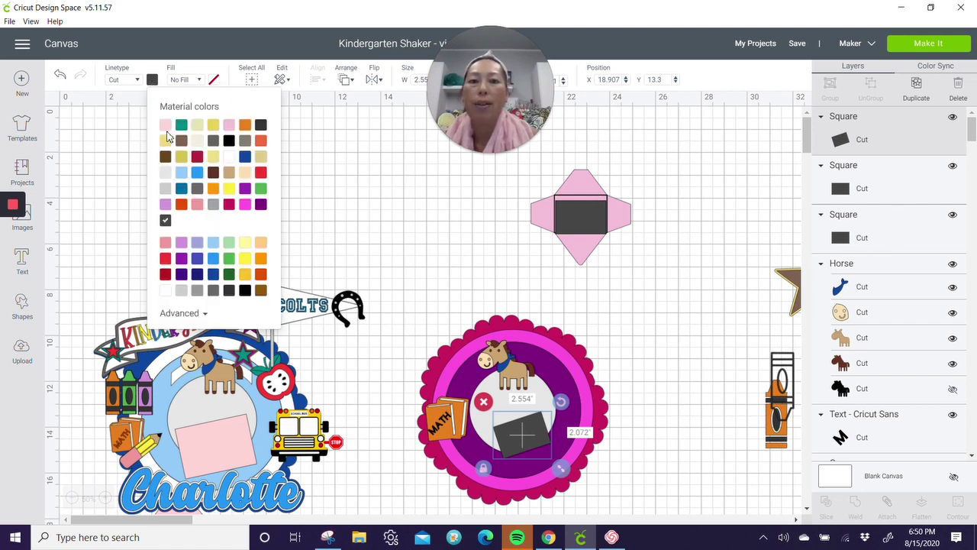
pyautogui.click(592, 228)
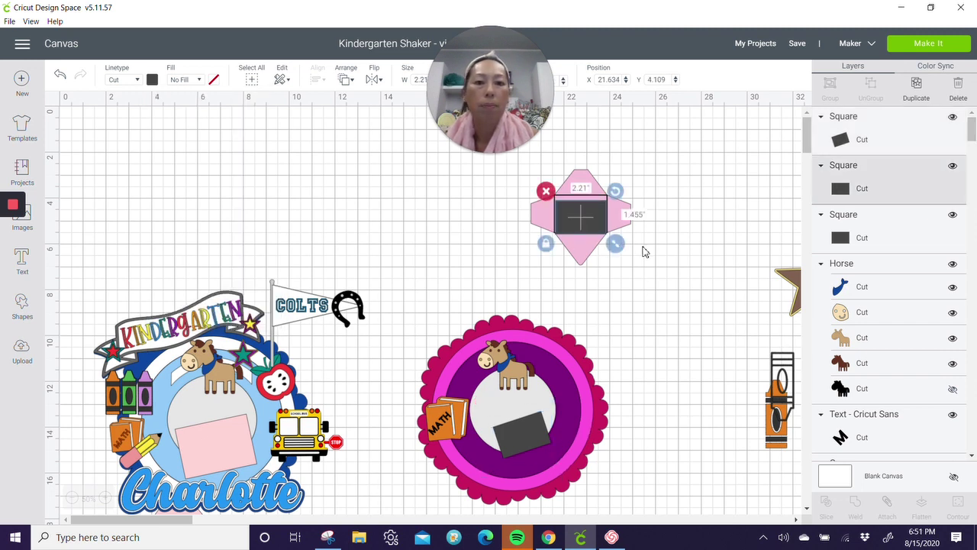
pyautogui.moveTo(647, 251)
pyautogui.mouseDown()
pyautogui.moveTo(622, 237)
pyautogui.moveTo(643, 251)
pyautogui.mouseUp()
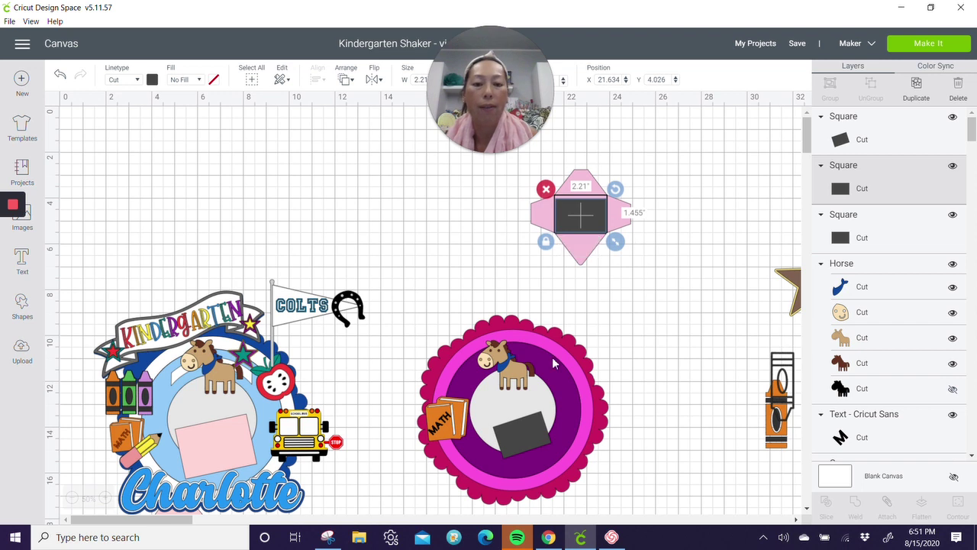
# Step: Recolor the tilted rectangle on the shaker to light pink
pyautogui.click(523, 431)
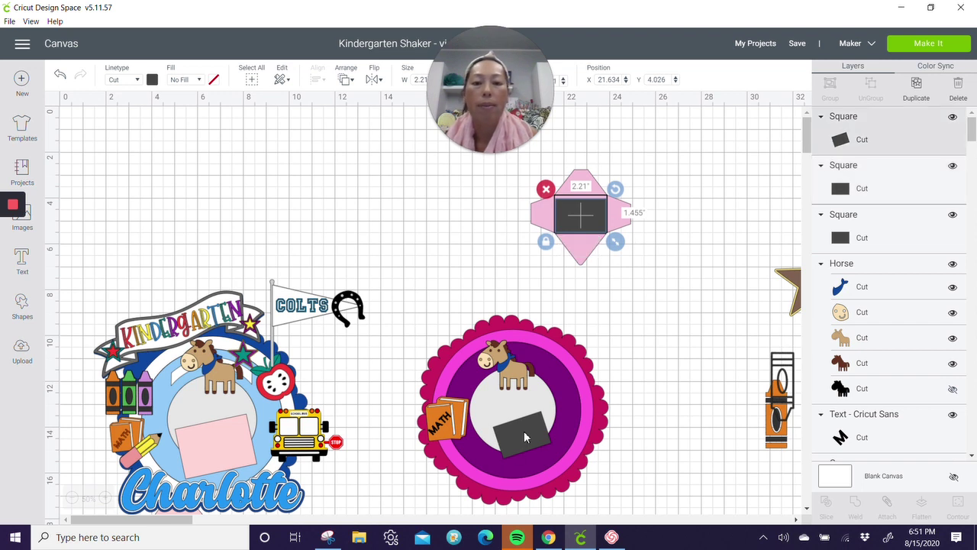
pyautogui.click(154, 80)
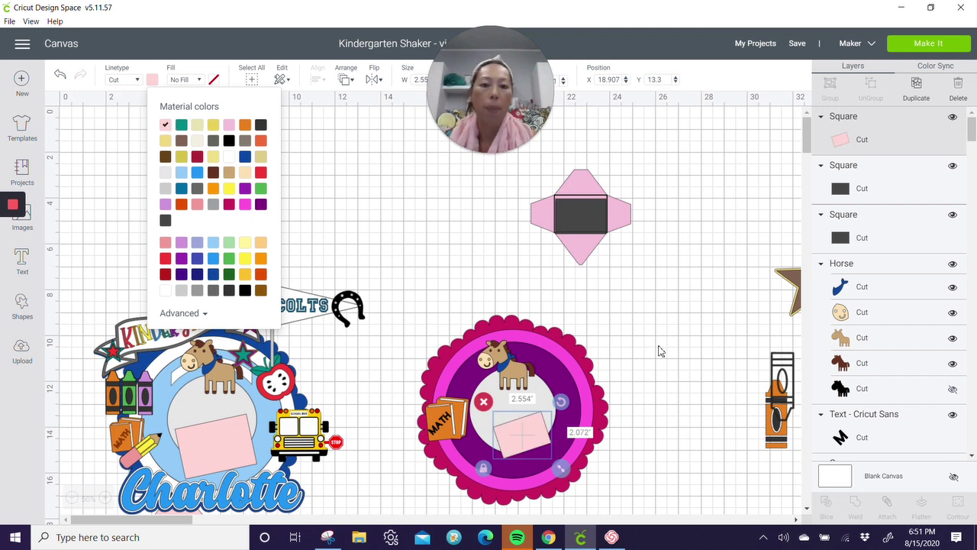
pyautogui.click(649, 320)
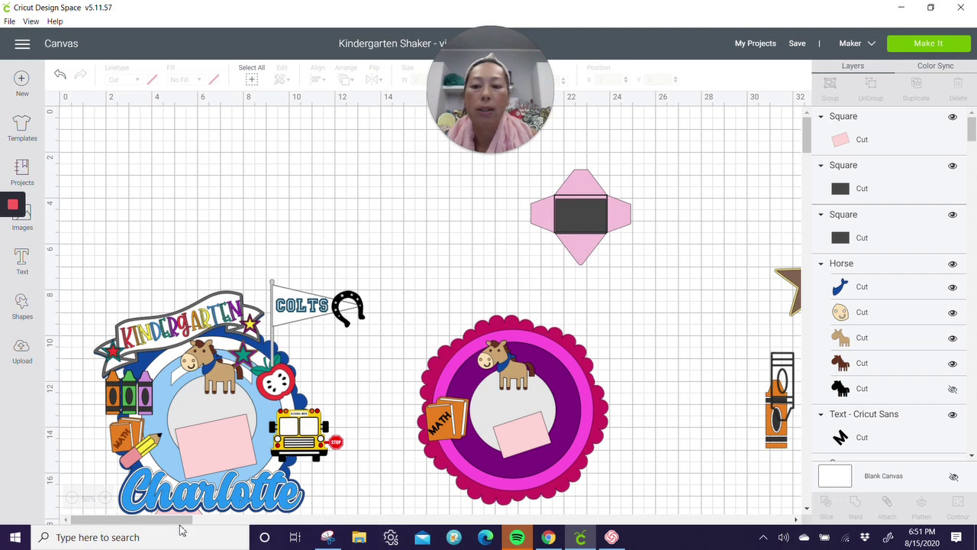
# Step: Move the sliced apple to the empty canvas between the shaker and the star, and delete its yellow leaf layer
pyautogui.moveTo(182, 529); pyautogui.dragTo(214, 530)
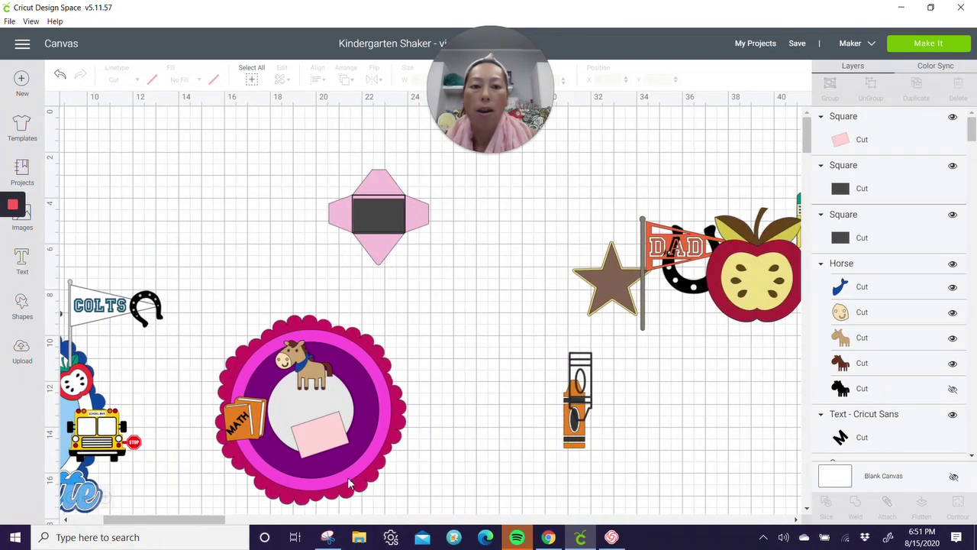
pyautogui.click(768, 277)
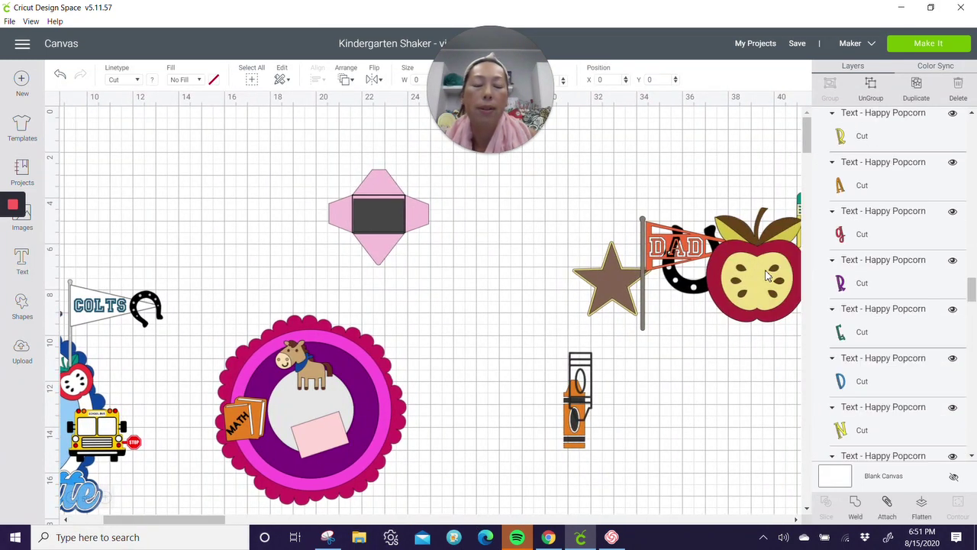
pyautogui.moveTo(709, 299); pyautogui.dragTo(507, 325)
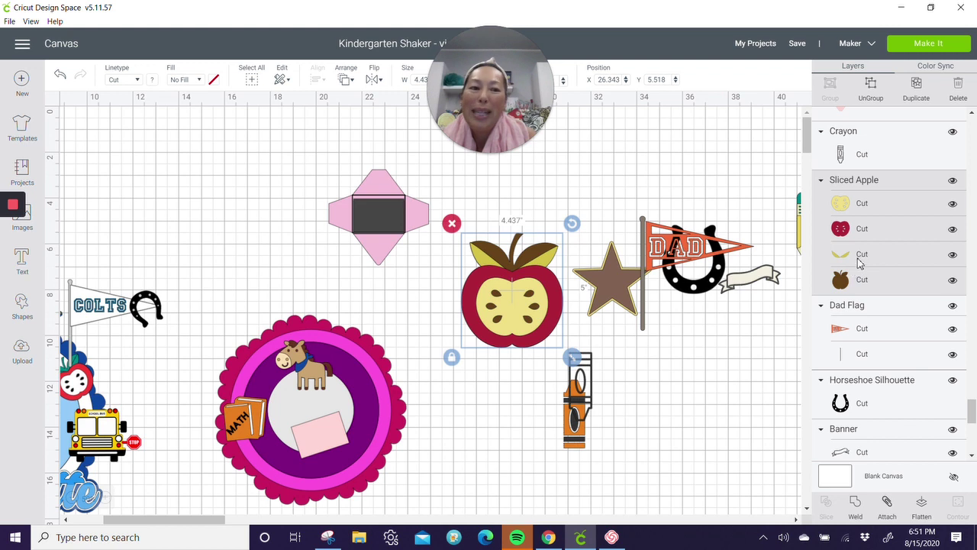
pyautogui.click(862, 255)
pyautogui.press('Delete')
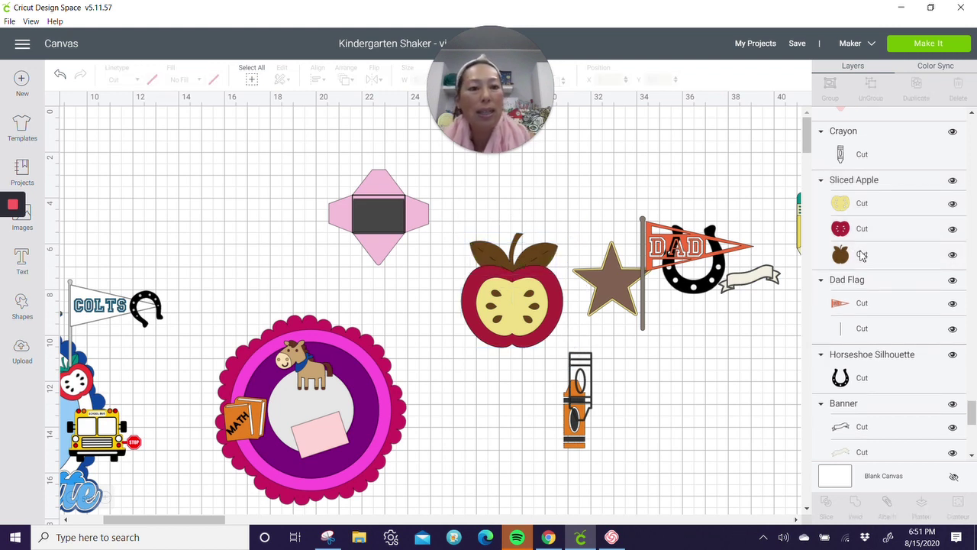
# Step: Recolor the sliced apple's brown base layer to teal green
pyautogui.click(862, 255)
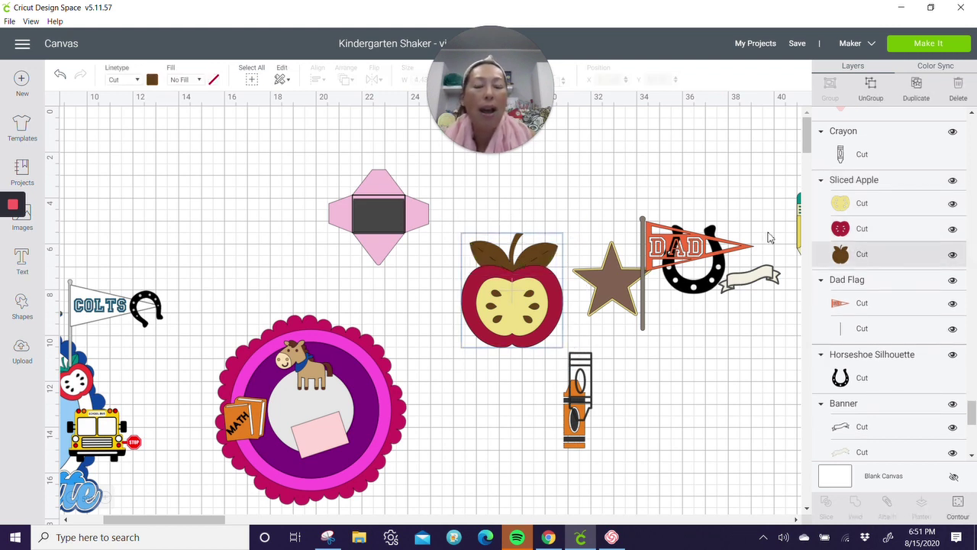
pyautogui.click(151, 80)
pyautogui.click(182, 126)
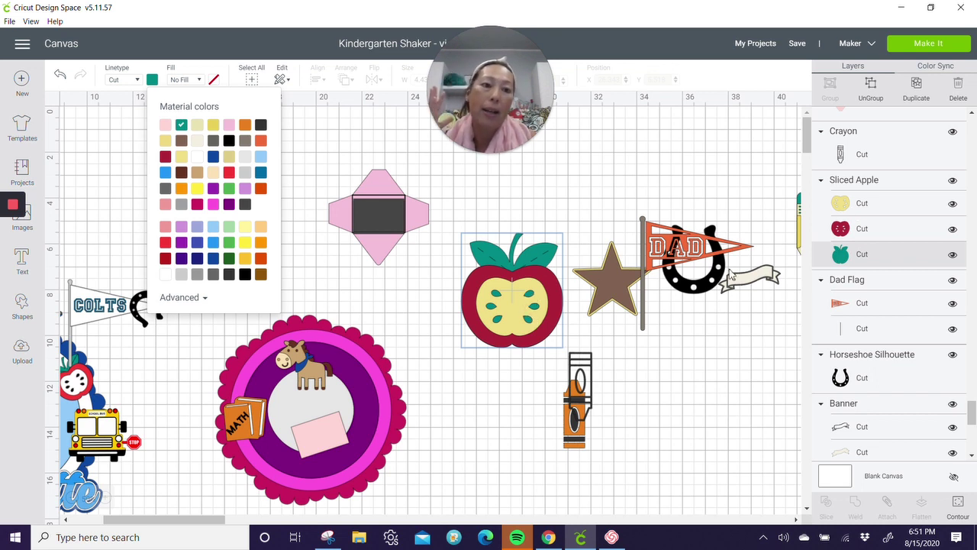
# Step: Duplicate the apple's yellow flesh layer and hide all contours on the copy to fill in its seed holes
pyautogui.click(875, 207)
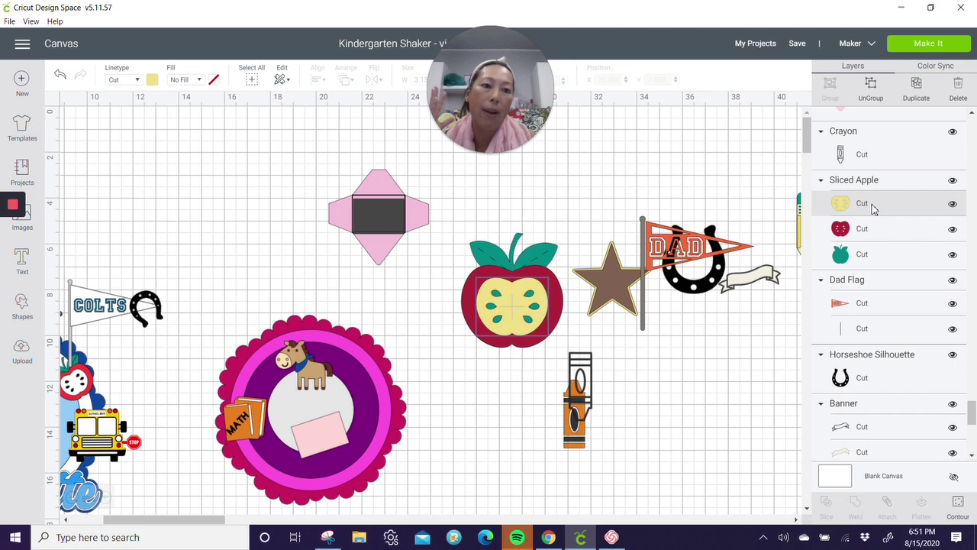
pyautogui.click(915, 87)
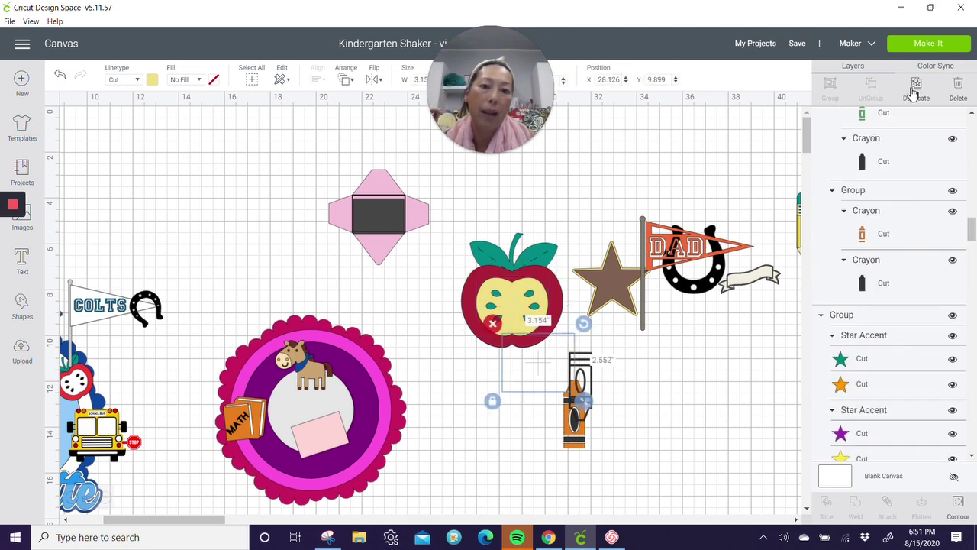
pyautogui.click(958, 507)
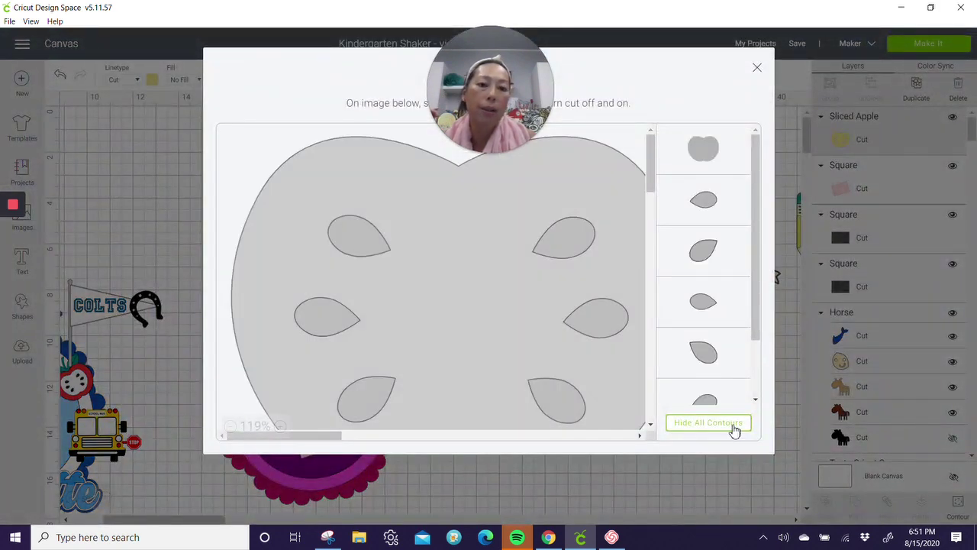
pyautogui.click(757, 67)
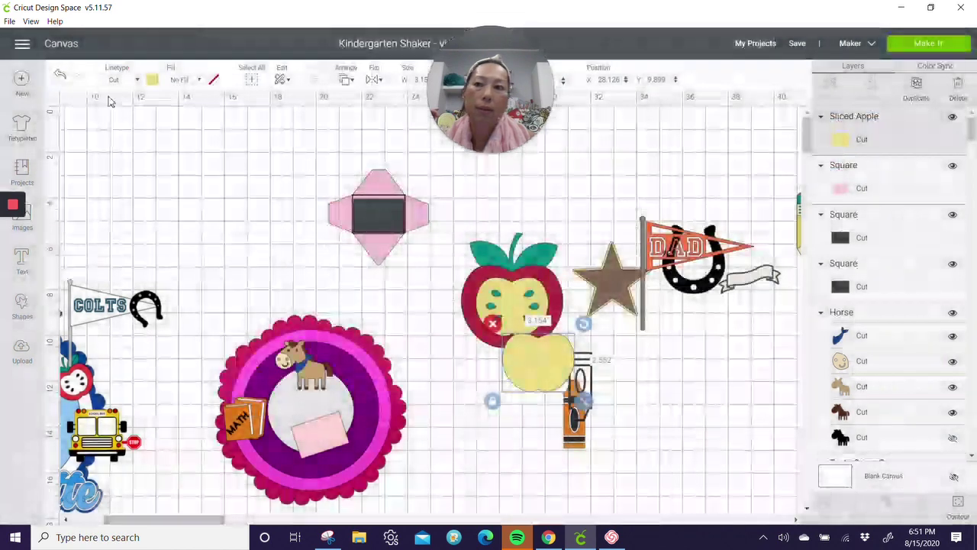
# Step: Recolor the solid apple flesh copy to dark charcoal and place it over the yellow flesh of the apple
pyautogui.click(152, 80)
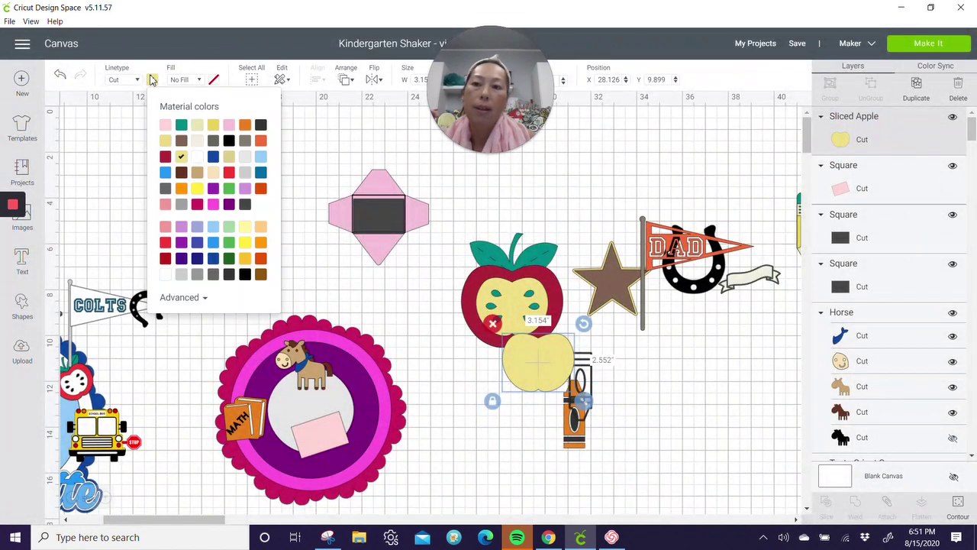
pyautogui.click(261, 126)
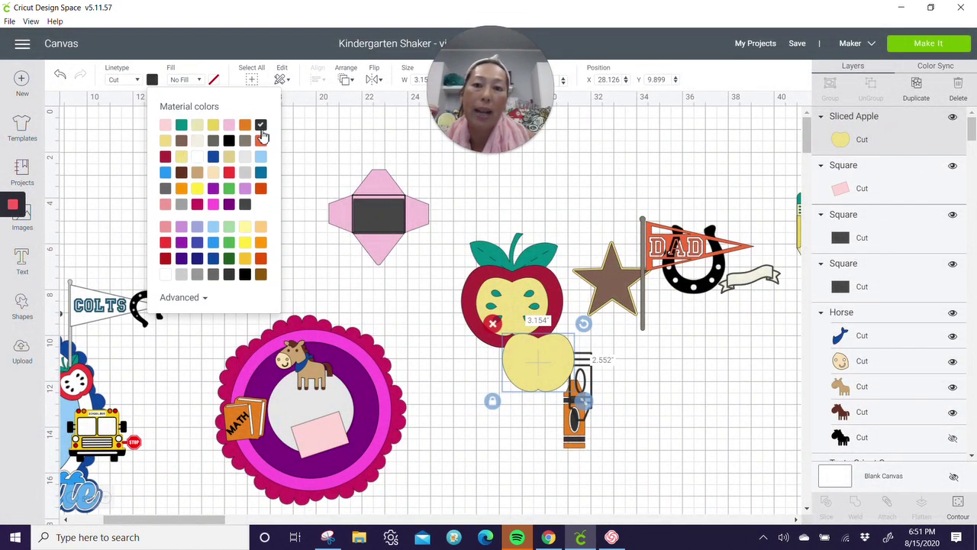
pyautogui.moveTo(543, 380); pyautogui.dragTo(520, 310)
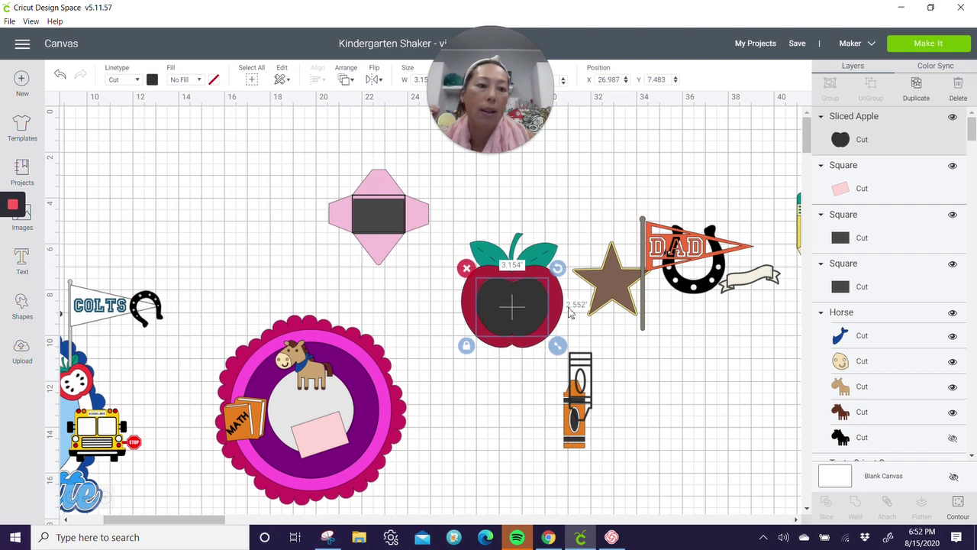
# Step: Group the charcoal apple flesh copy with the layered sliced apple
pyautogui.scroll(-10, 916, 173)
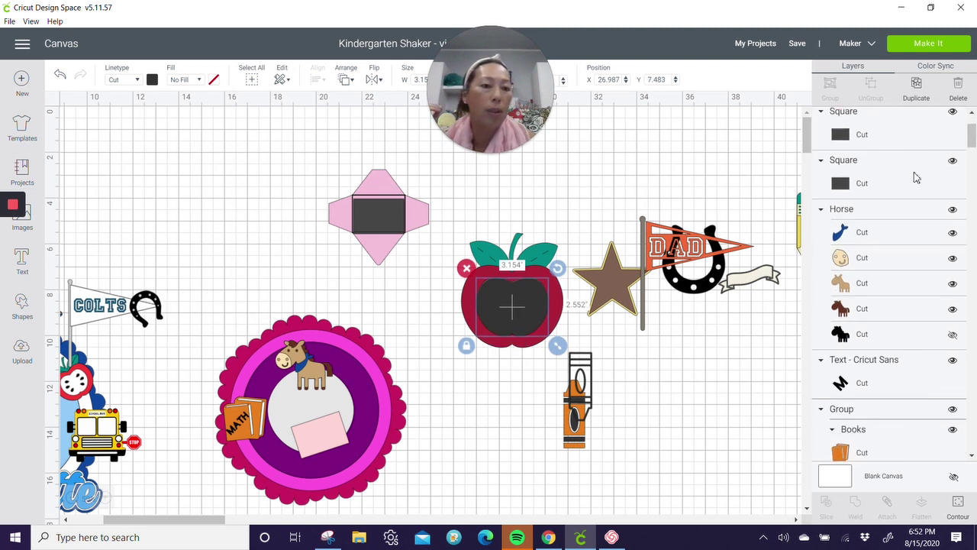
pyautogui.scroll(-5, 914, 183)
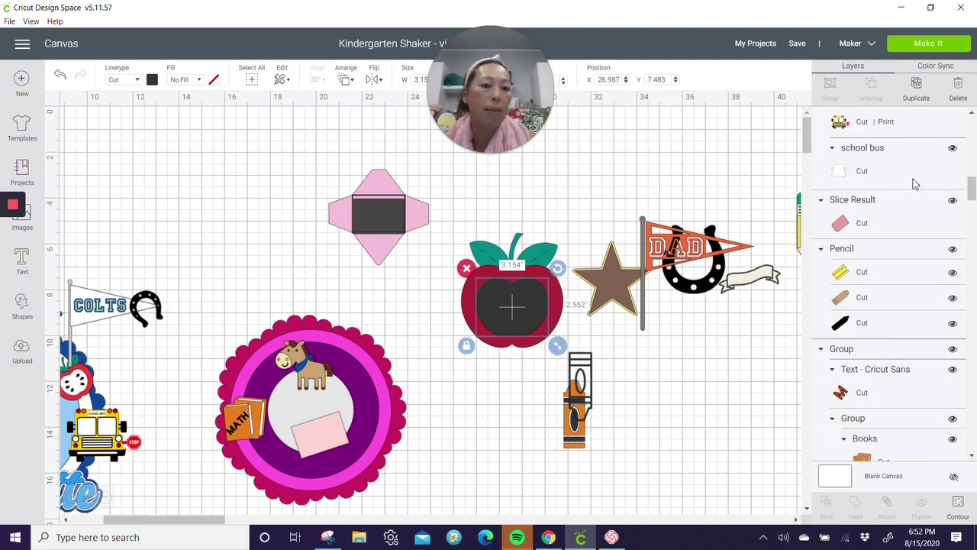
pyautogui.scroll(8, 914, 183)
pyautogui.click(554, 294)
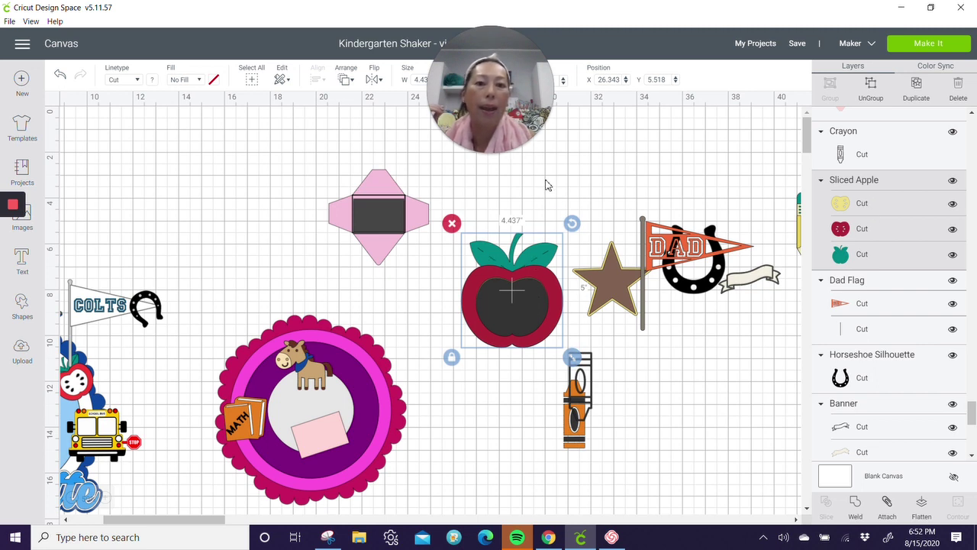
pyautogui.click(527, 200)
pyautogui.moveTo(495, 201); pyautogui.dragTo(516, 373)
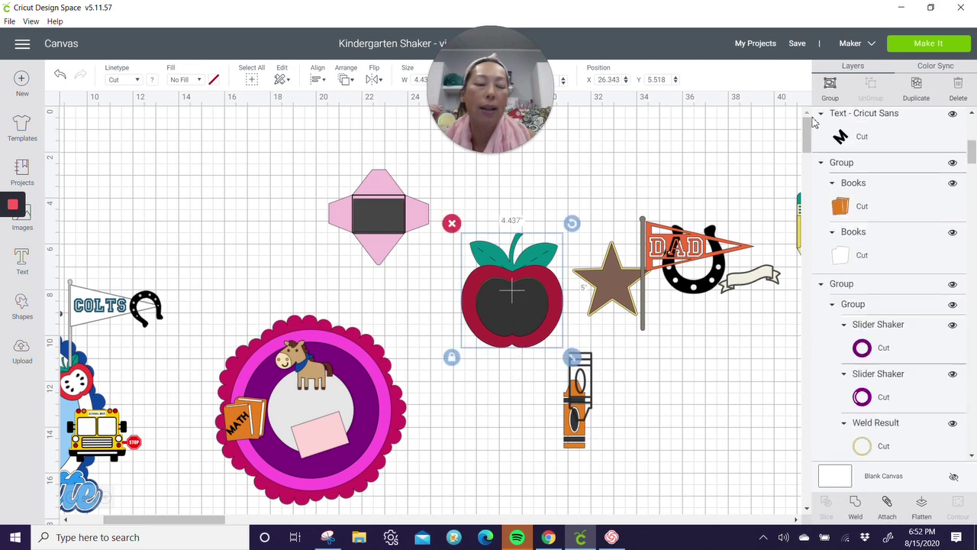
pyautogui.click(830, 85)
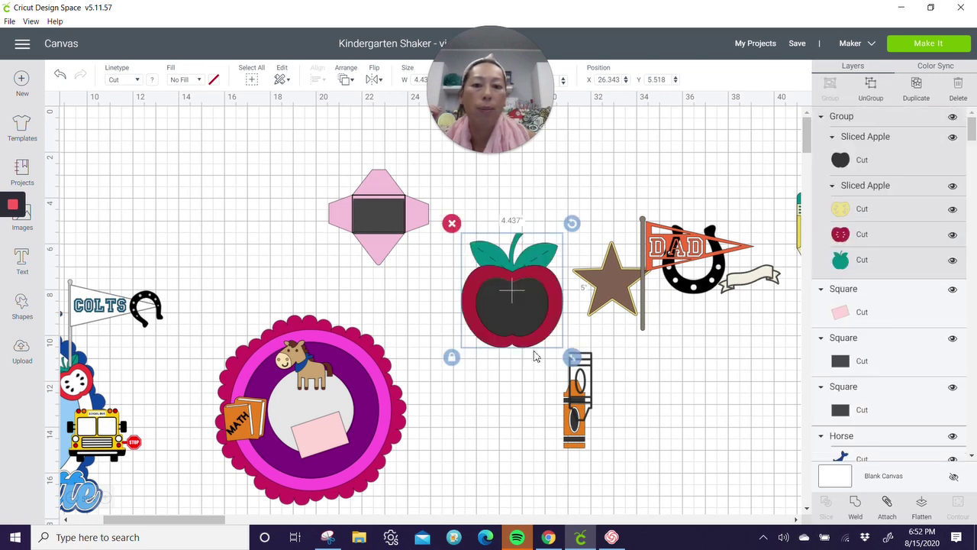
# Step: Shrink the grouped apple and place it on the right side of the shaker ring
pyautogui.moveTo(572, 358); pyautogui.dragTo(547, 305)
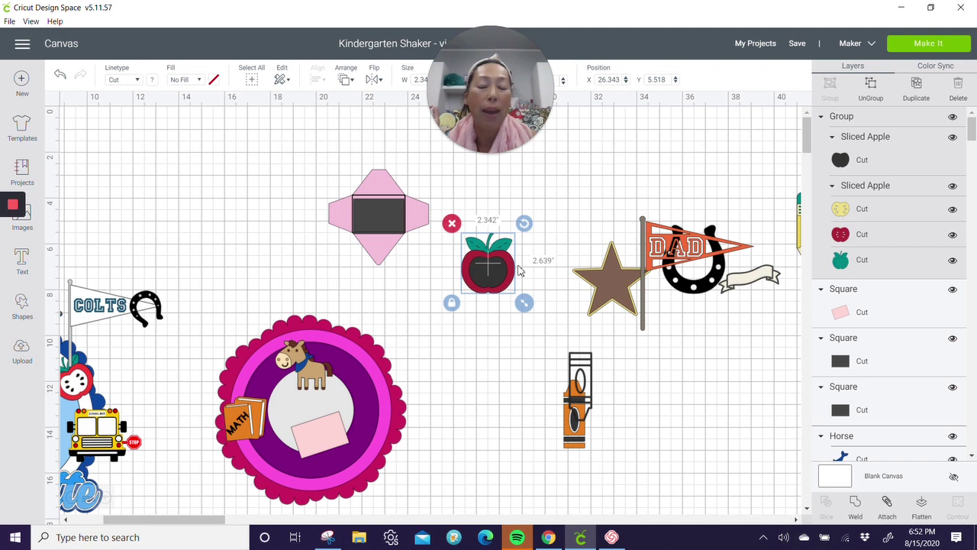
pyautogui.click(487, 345)
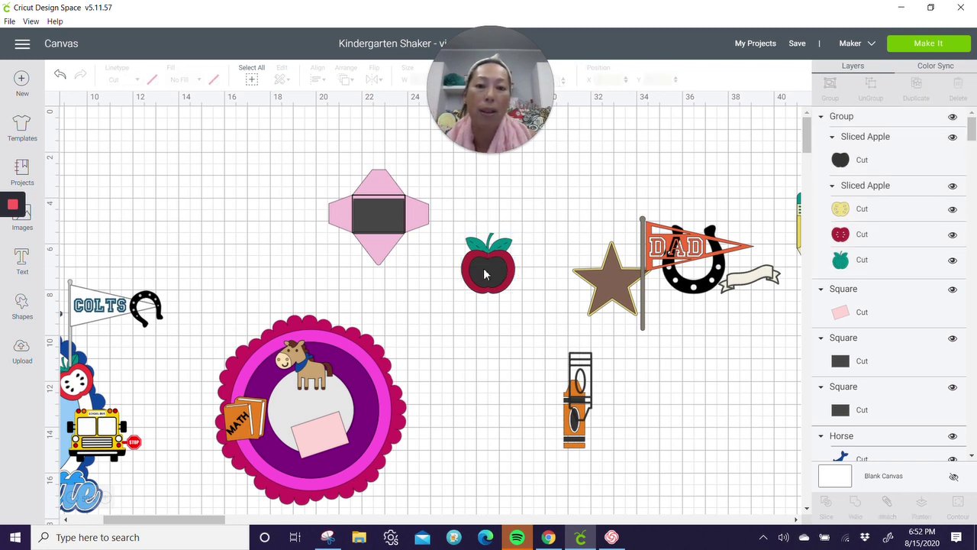
pyautogui.click(483, 268)
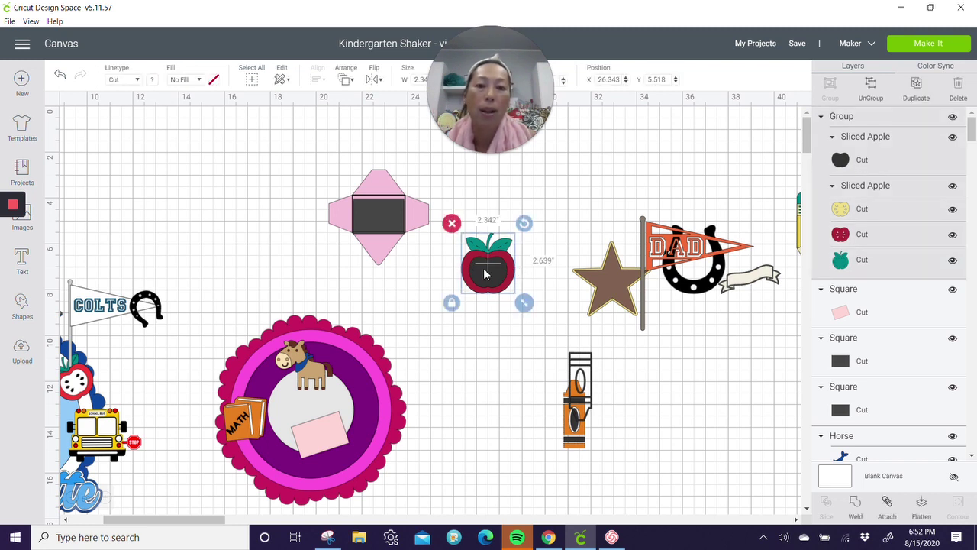
pyautogui.click(886, 157)
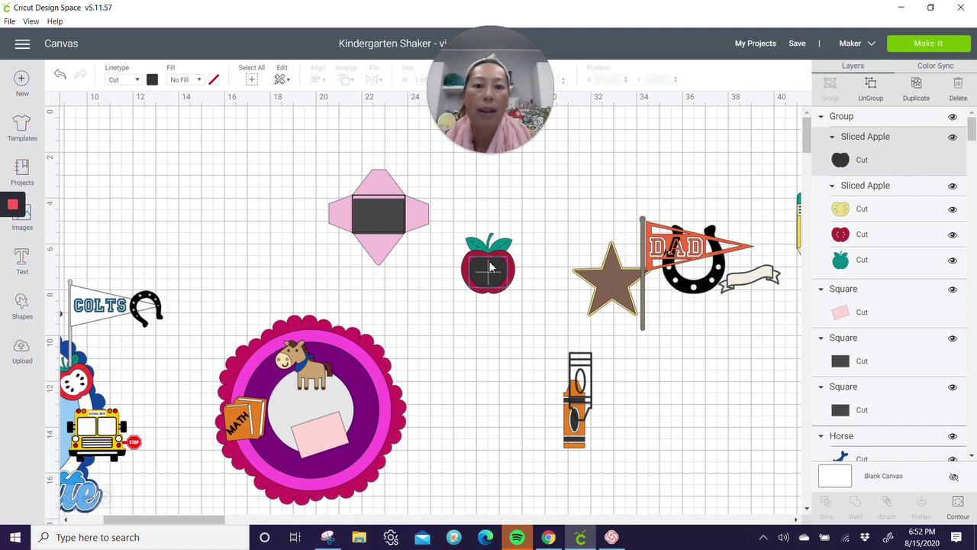
pyautogui.click(488, 260)
pyautogui.moveTo(489, 260); pyautogui.dragTo(456, 307)
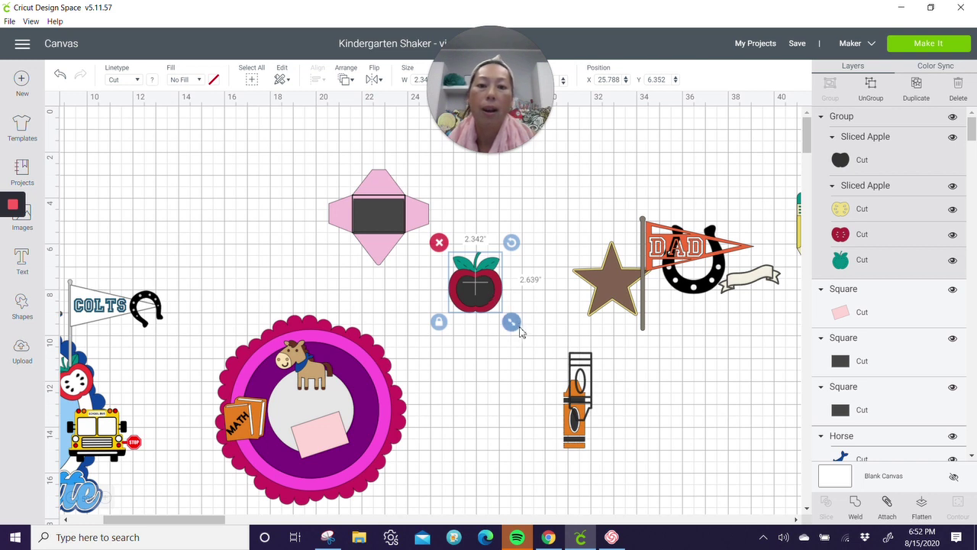
pyautogui.moveTo(514, 323); pyautogui.dragTo(375, 395)
# Step: Move the Dad flag between the envelope and the star, and hide all contours of its orange pennant layer
pyautogui.click(689, 260)
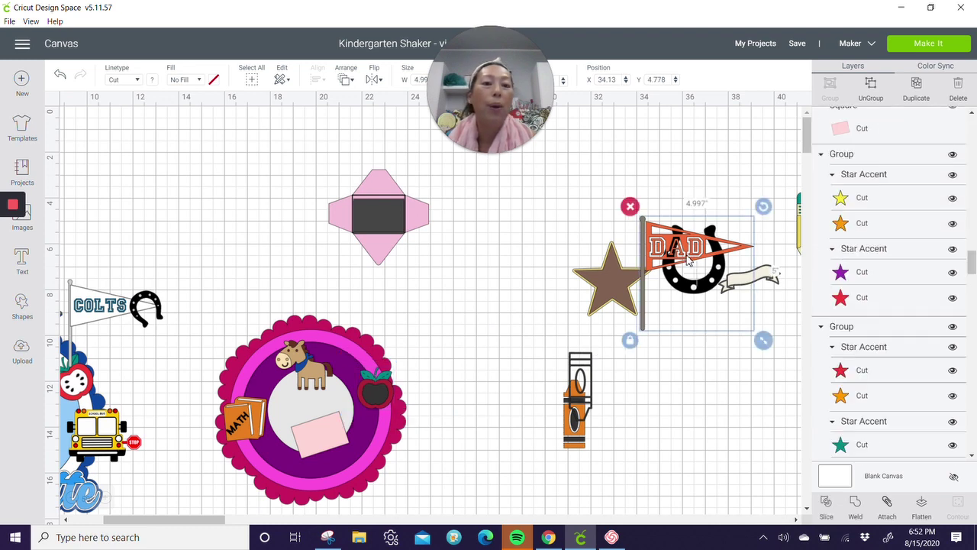
pyautogui.moveTo(643, 262); pyautogui.dragTo(489, 254)
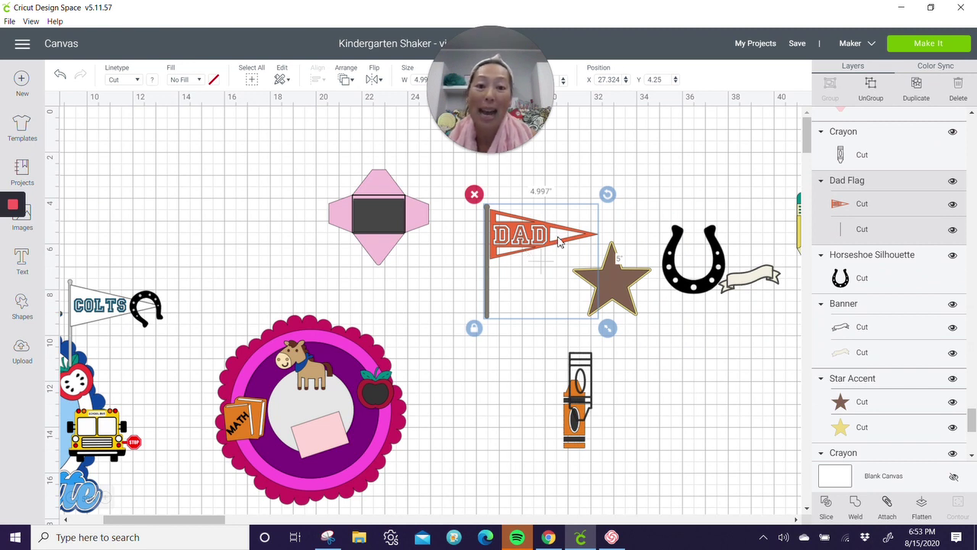
pyautogui.click(871, 206)
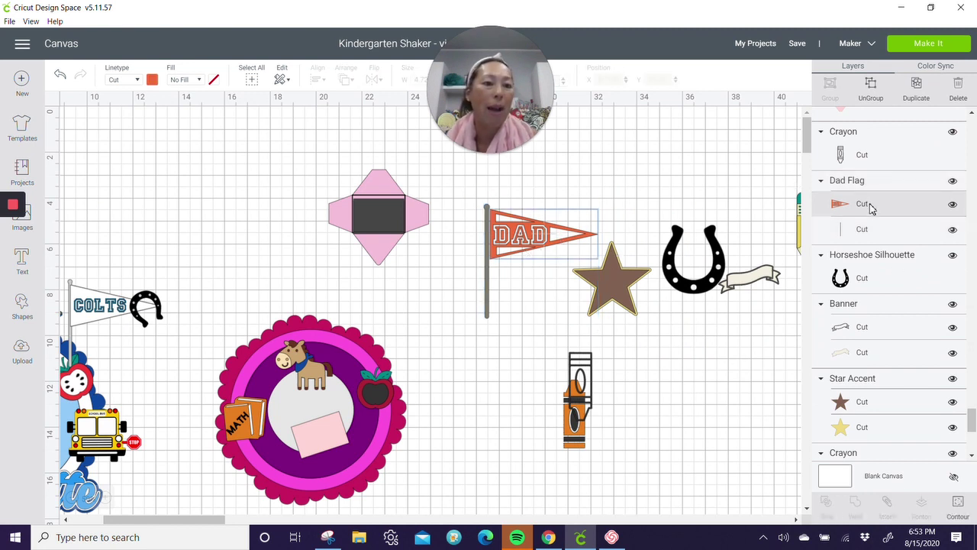
pyautogui.click(958, 506)
pyautogui.click(720, 422)
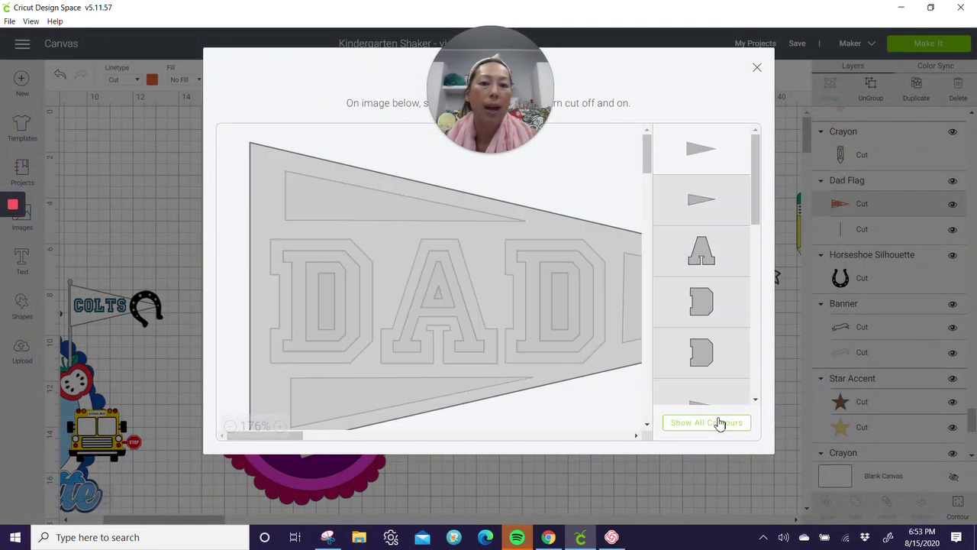
pyautogui.click(756, 69)
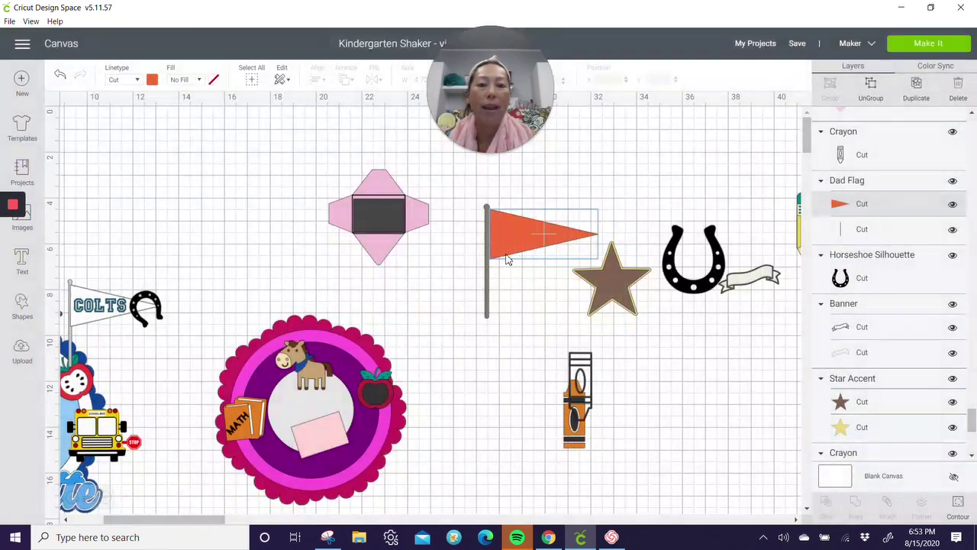
# Step: Recolor the solid pennant white and lay a duplicate of it over the original
pyautogui.click(152, 80)
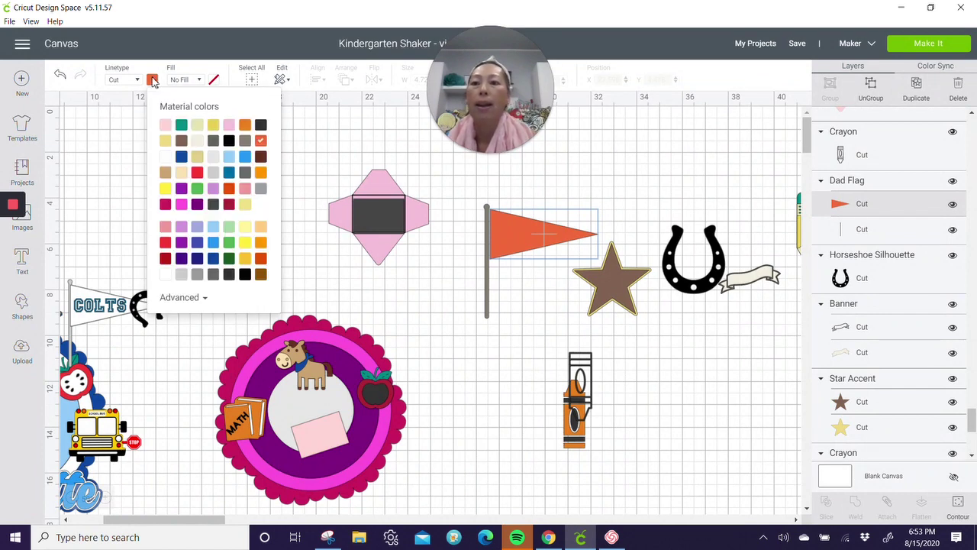
pyautogui.click(165, 157)
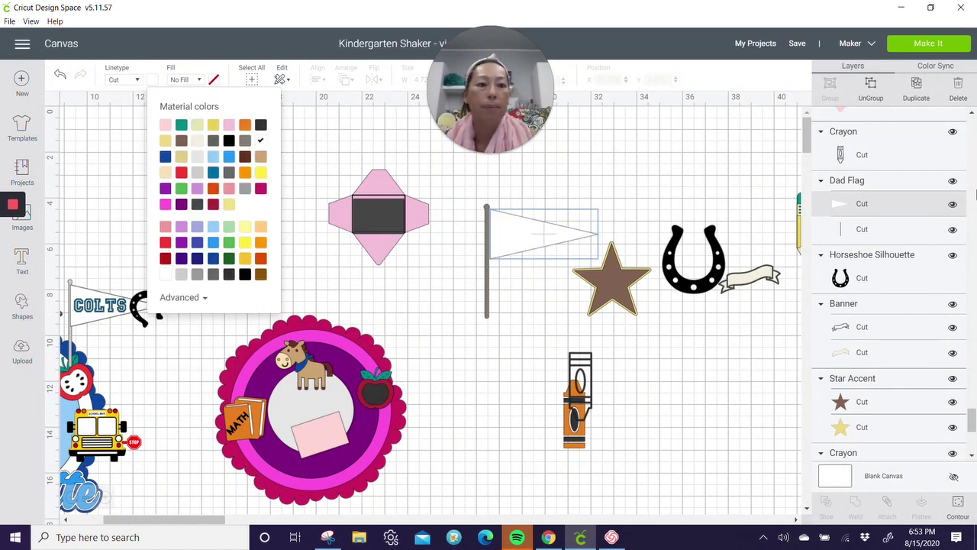
pyautogui.click(917, 87)
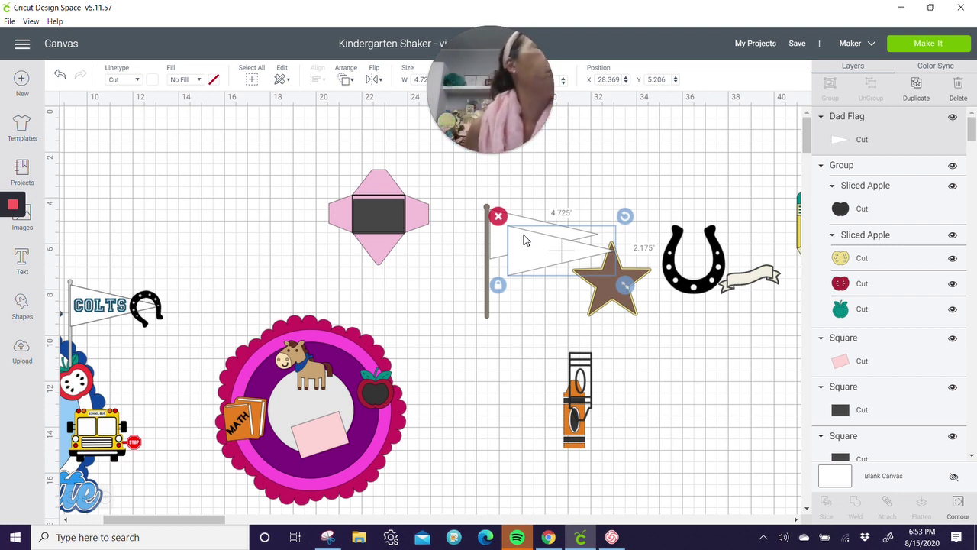
pyautogui.moveTo(525, 241); pyautogui.dragTo(506, 224)
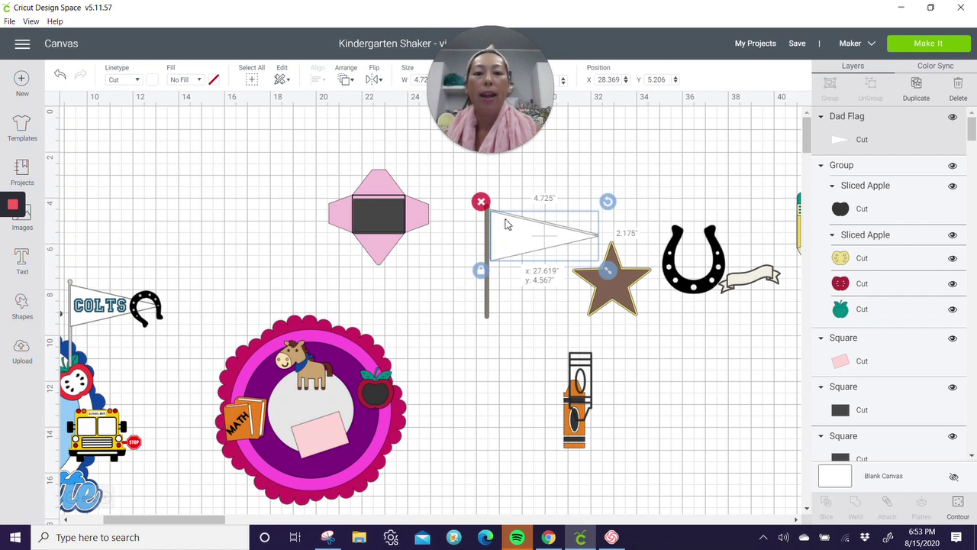
pyautogui.click(533, 167)
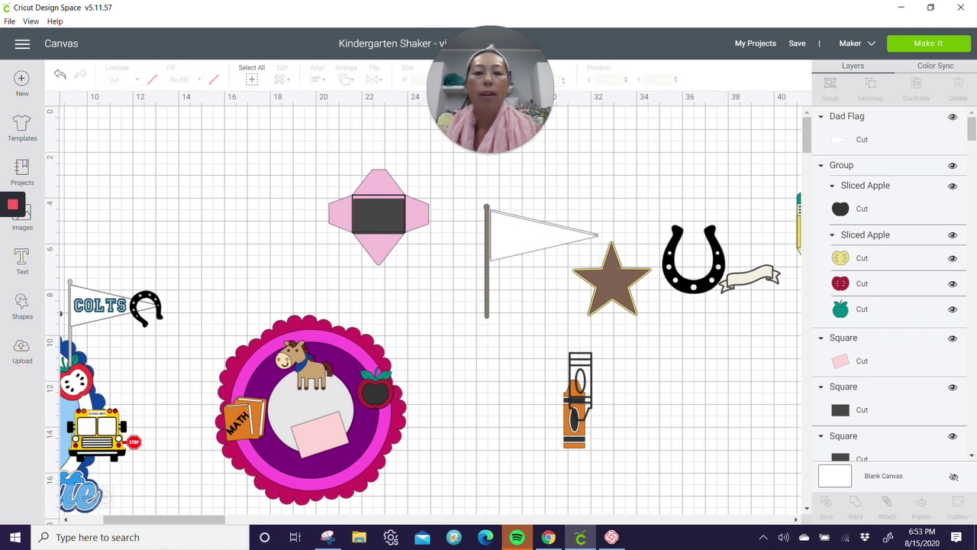
pyautogui.click(527, 250)
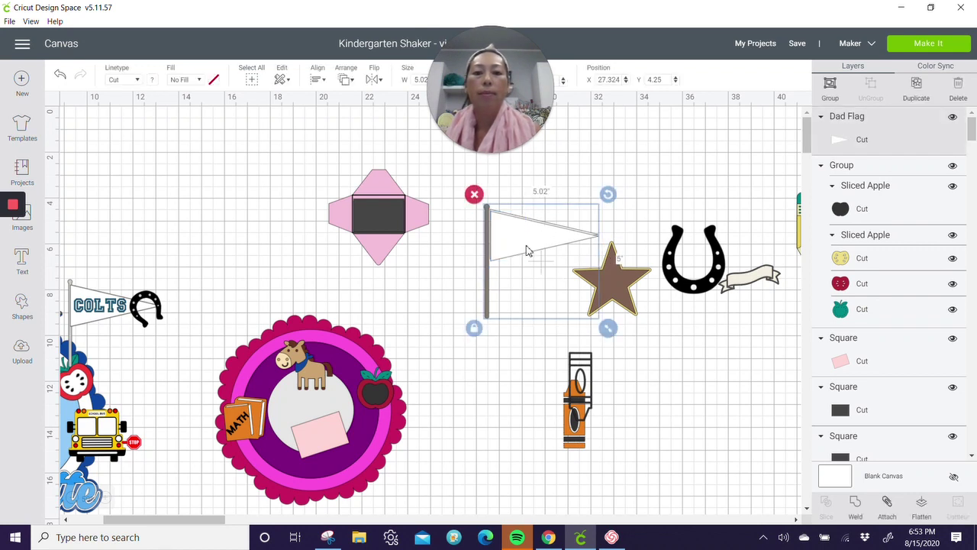
pyautogui.click(349, 81)
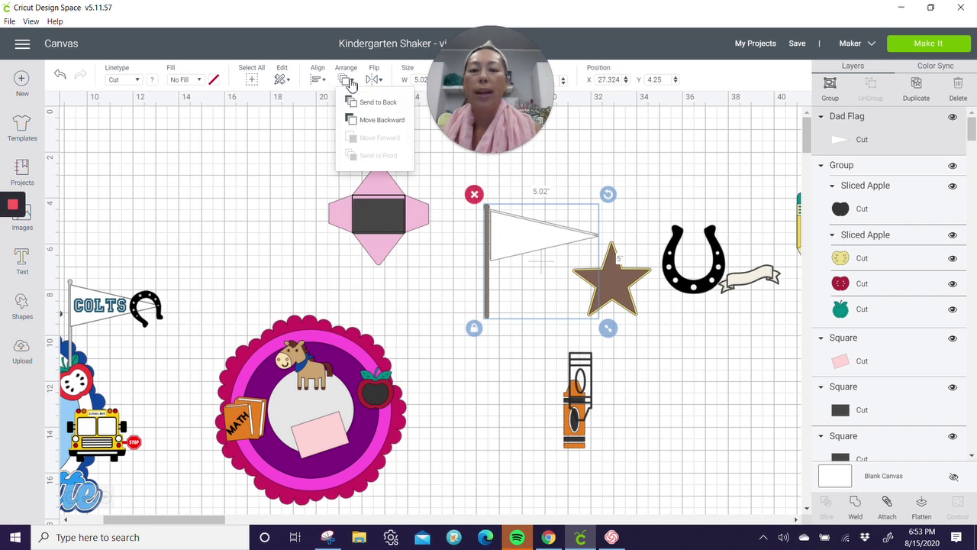
pyautogui.click(314, 82)
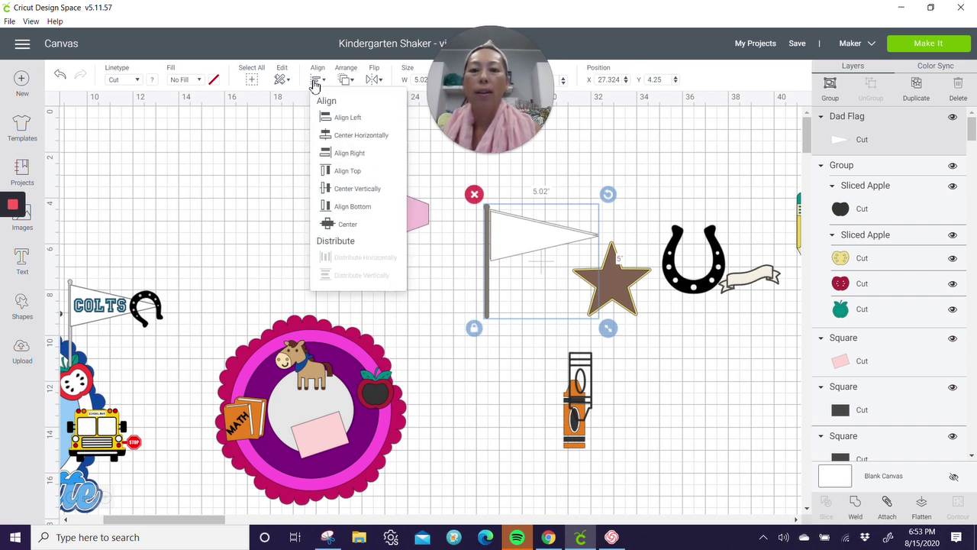
pyautogui.click(341, 155)
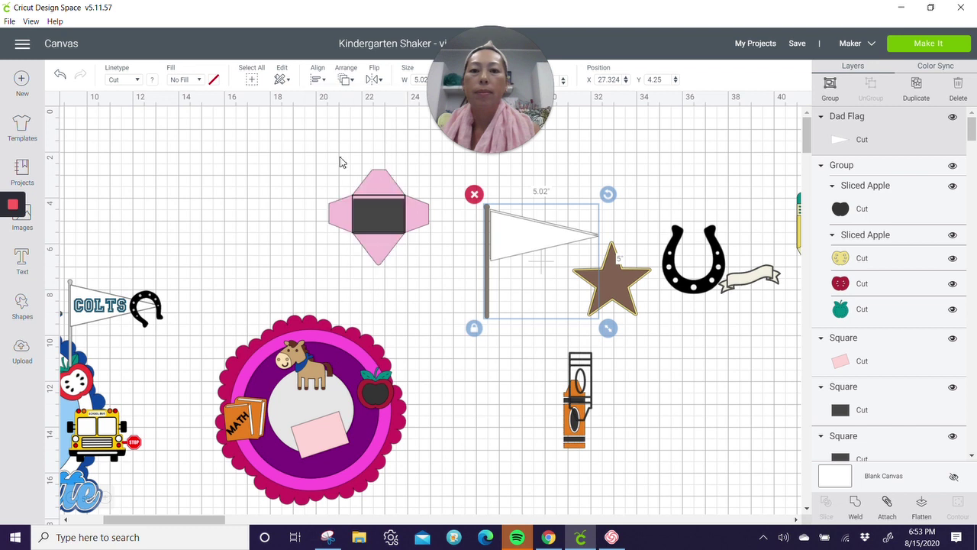
# Step: Line the pennant copy up exactly over the original pennant and group it with the flag
pyautogui.click(623, 197)
pyautogui.click(517, 244)
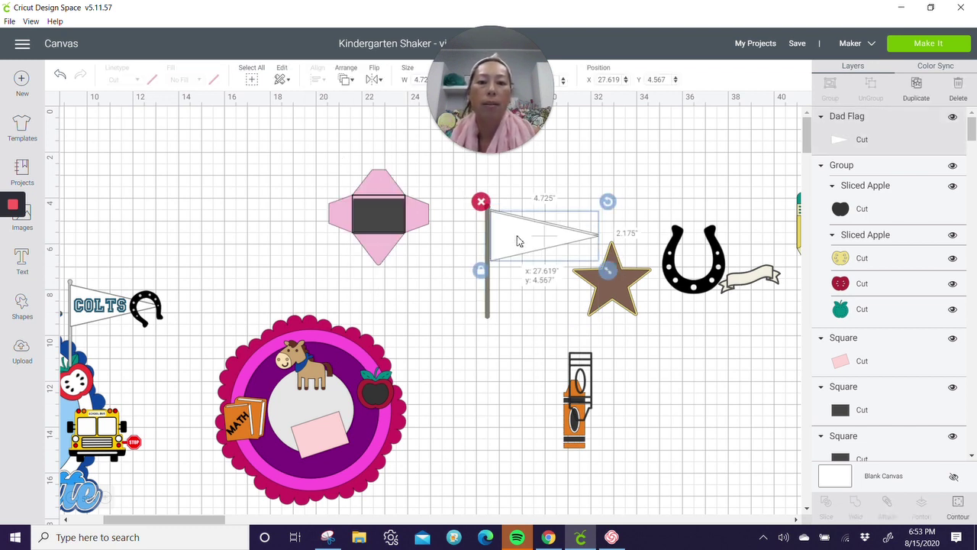
pyautogui.click(501, 346)
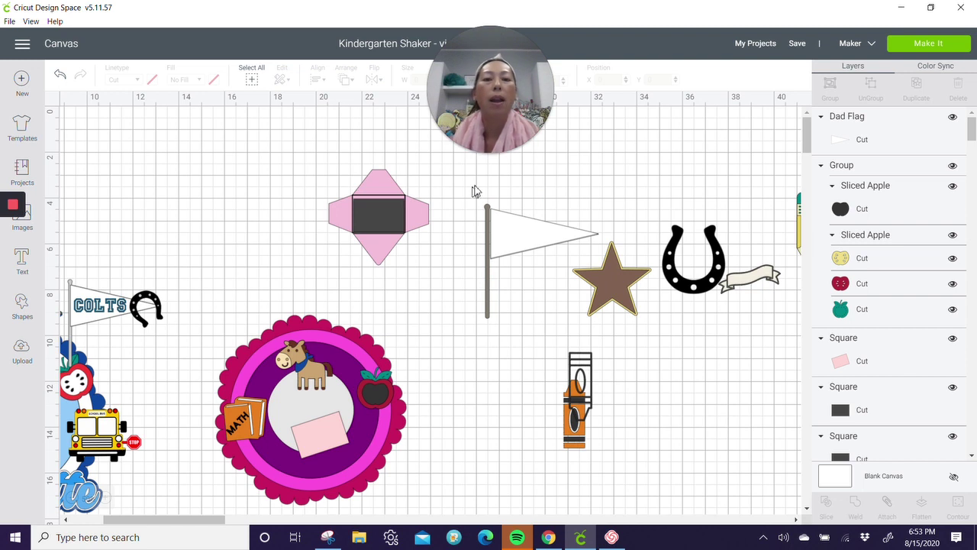
pyautogui.moveTo(476, 185); pyautogui.dragTo(545, 243)
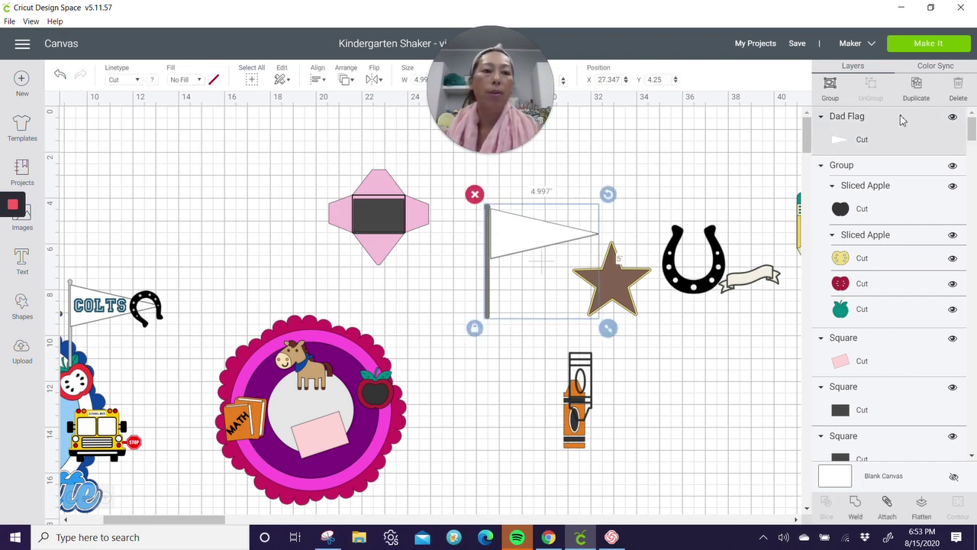
pyautogui.click(831, 88)
# Step: Resize the grouped flag to about 3.5 inches and stand it on the shaker's upper edge between the horse and the apple
pyautogui.moveTo(550, 233); pyautogui.dragTo(424, 292)
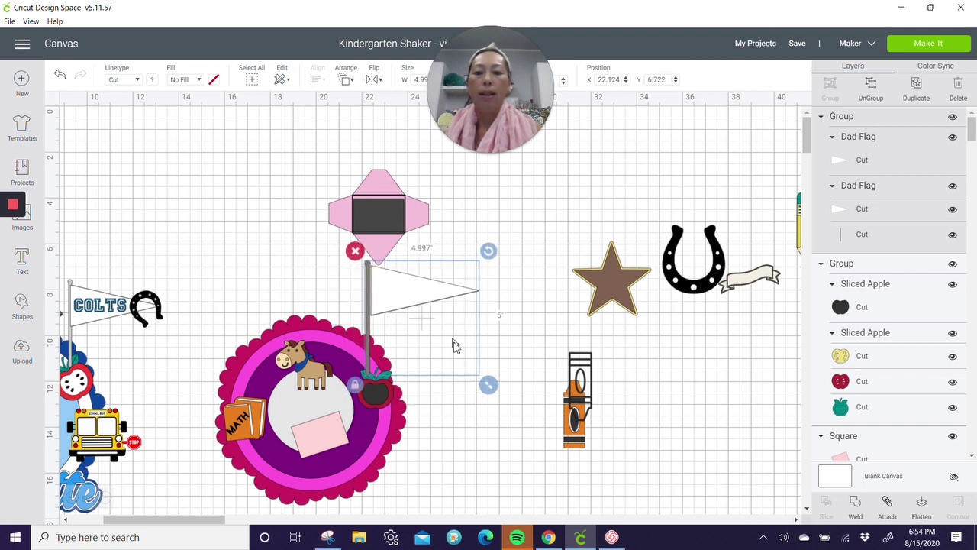
pyautogui.moveTo(493, 388); pyautogui.dragTo(441, 338)
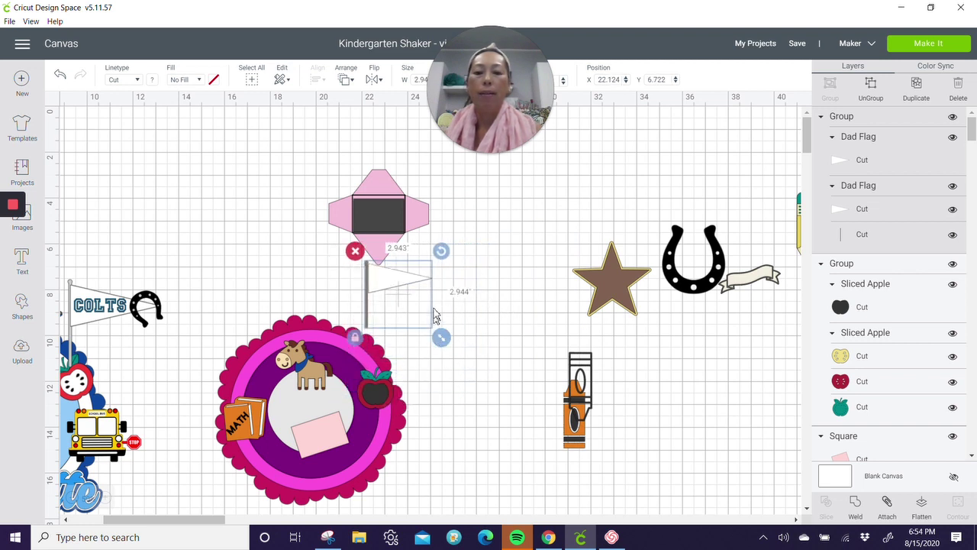
pyautogui.moveTo(374, 292); pyautogui.dragTo(356, 315)
pyautogui.moveTo(422, 362); pyautogui.dragTo(449, 381)
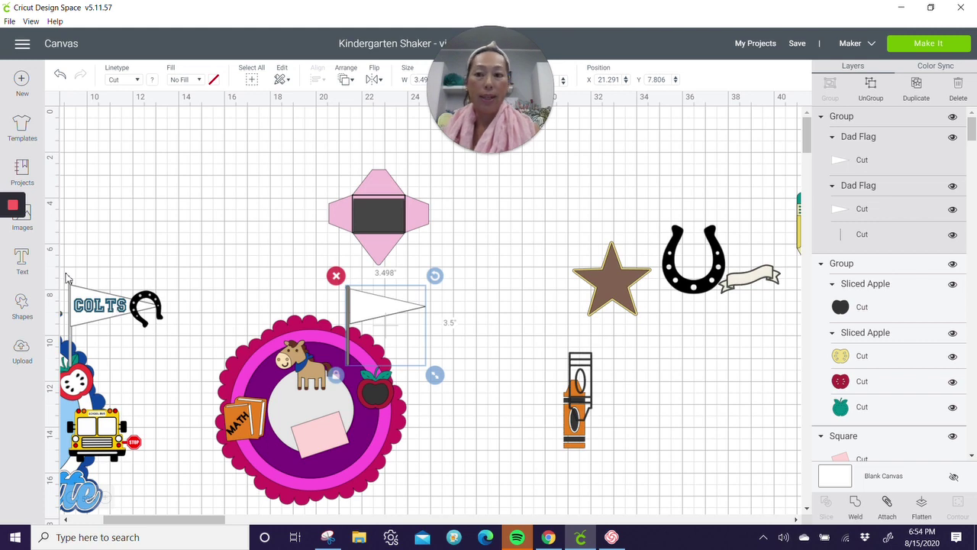
# Step: Add a text box and set its font to Varsity
pyautogui.click(36, 260)
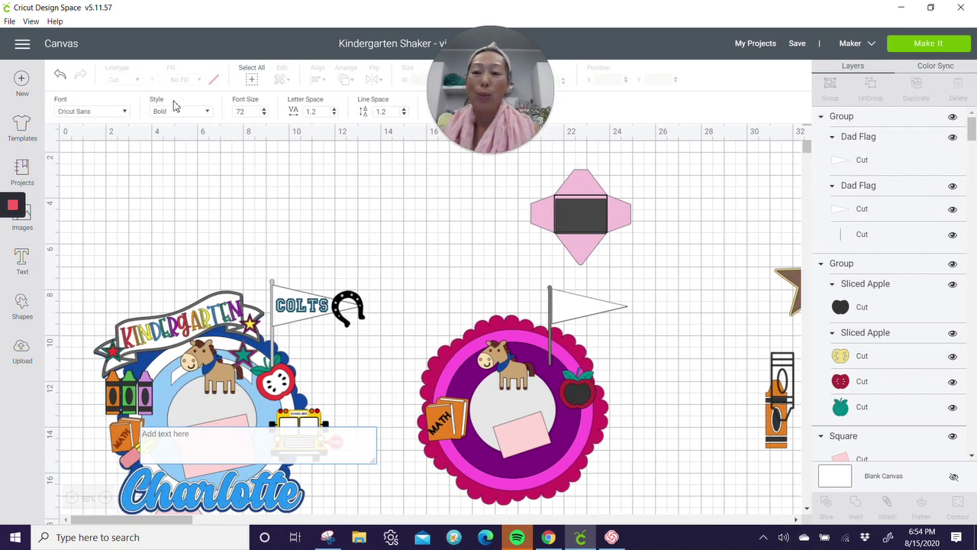
pyautogui.click(107, 116)
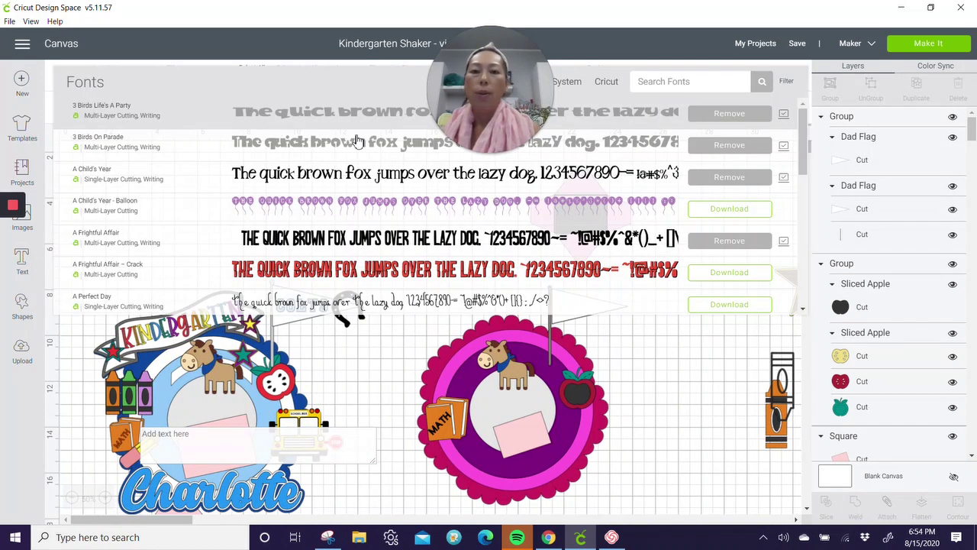
pyautogui.click(701, 85)
pyautogui.write('varist')
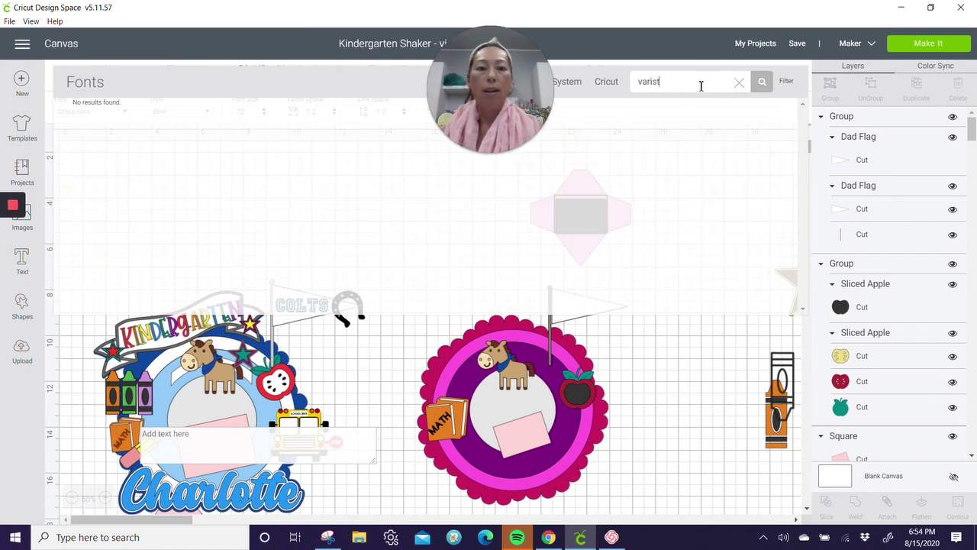
pyautogui.press('BackSpace')
pyautogui.press('BackSpace')
pyautogui.press('BackSpace')
pyautogui.write('sity')
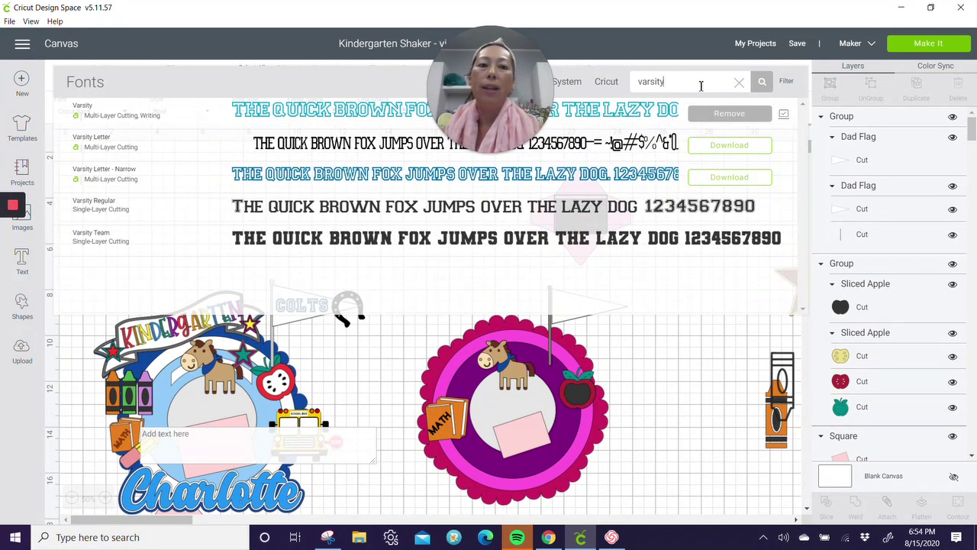
pyautogui.click(106, 118)
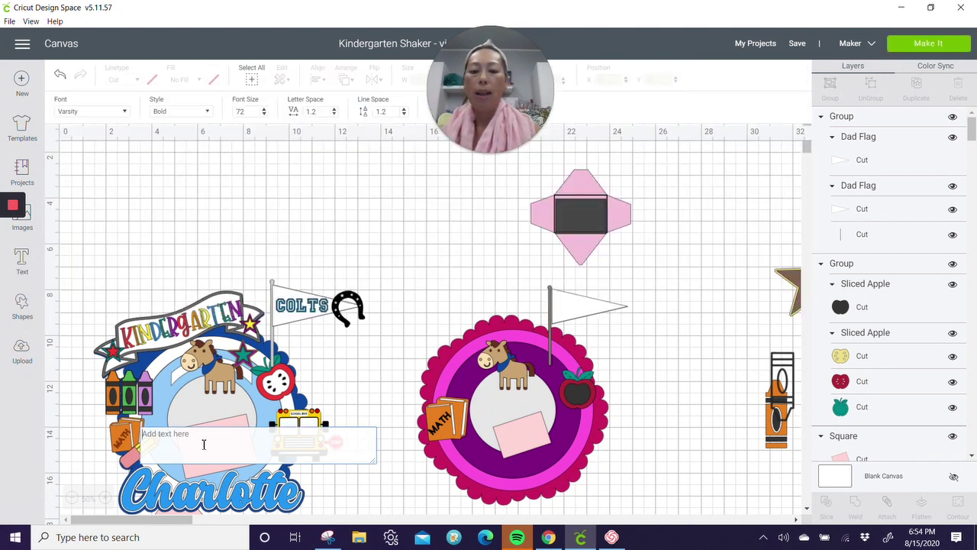
# Step: Enter COLTS as the text, scale it to about 2.06 inches wide and place it on the new shaker's pennant
pyautogui.write('COLTS')
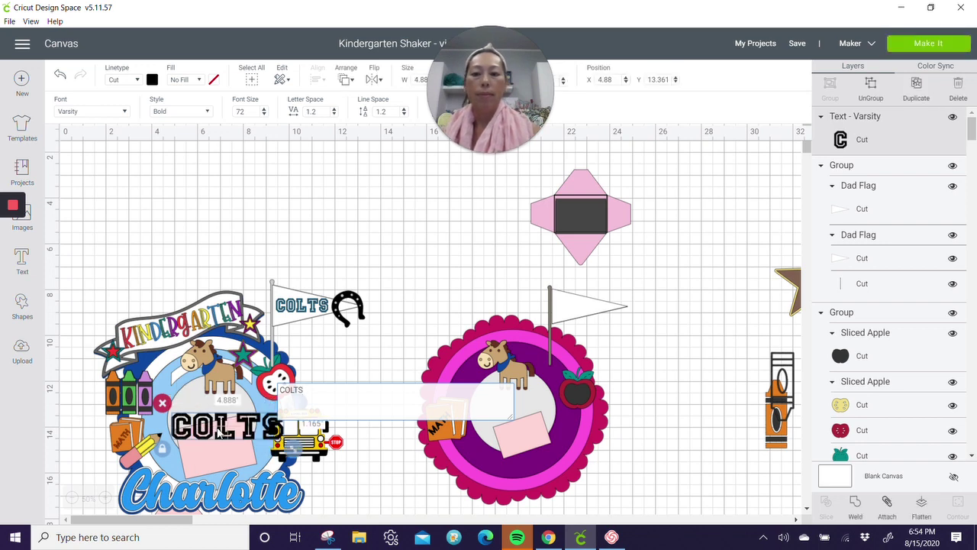
pyautogui.moveTo(219, 432); pyautogui.dragTo(618, 273)
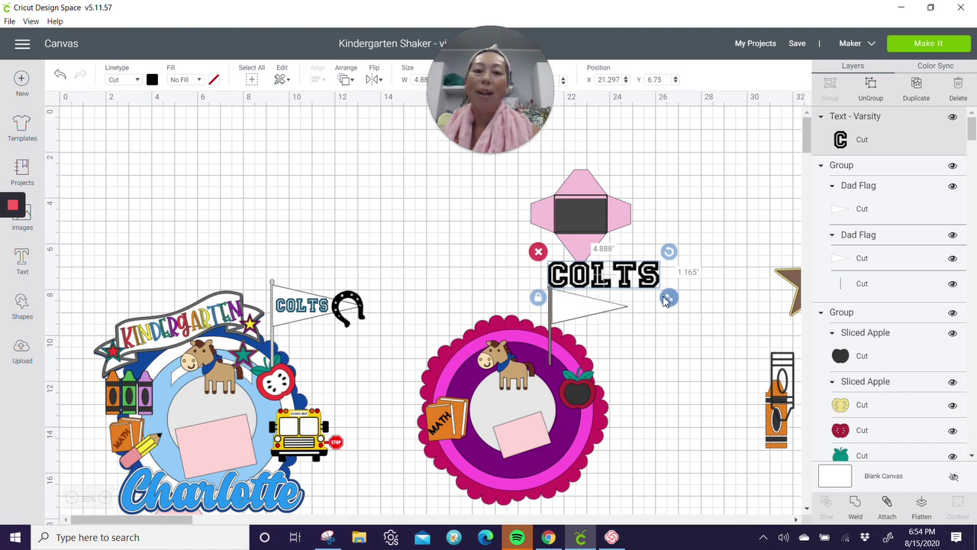
pyautogui.moveTo(666, 300); pyautogui.dragTo(611, 283)
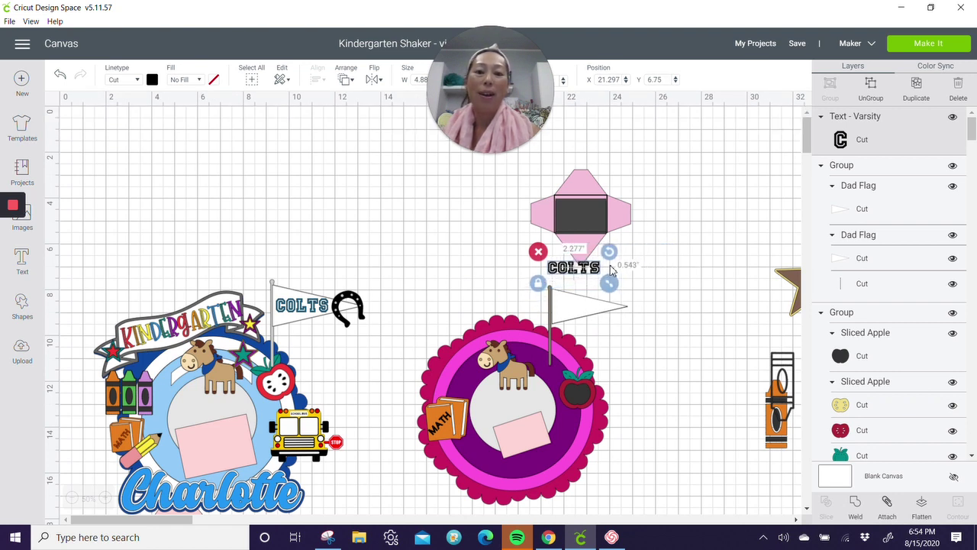
pyautogui.click(582, 273)
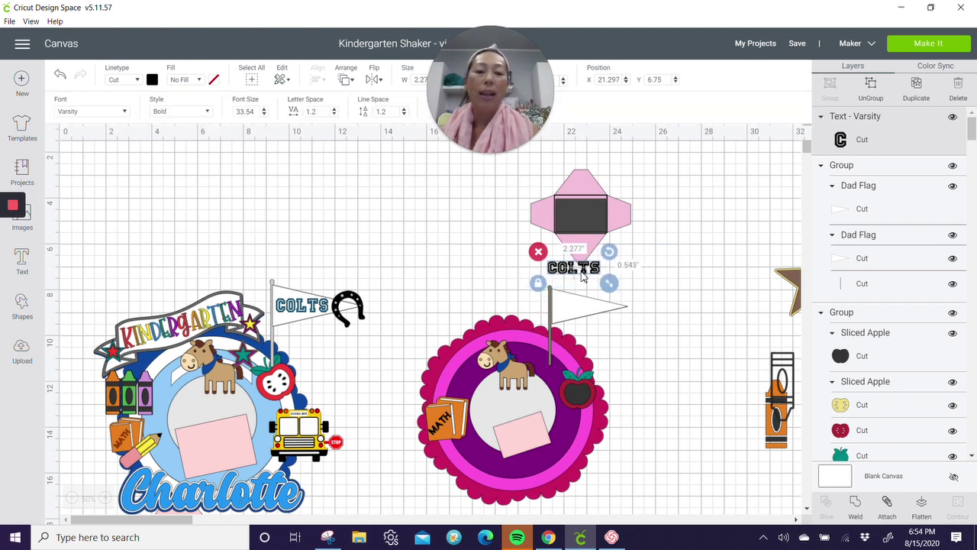
pyautogui.moveTo(586, 274); pyautogui.dragTo(593, 331)
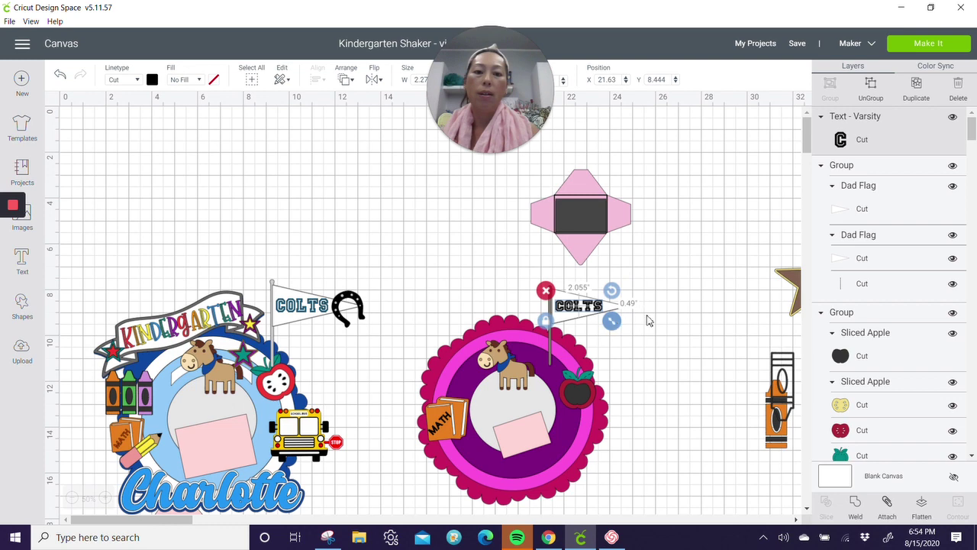
pyautogui.click(626, 321)
# Step: Recolor the COLTS lettering dark blue
pyautogui.click(840, 138)
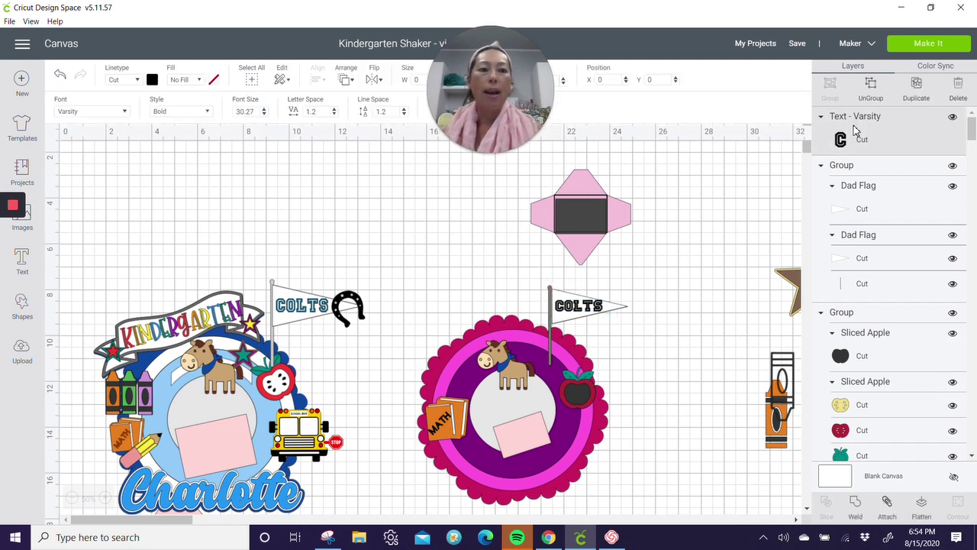
pyautogui.click(152, 80)
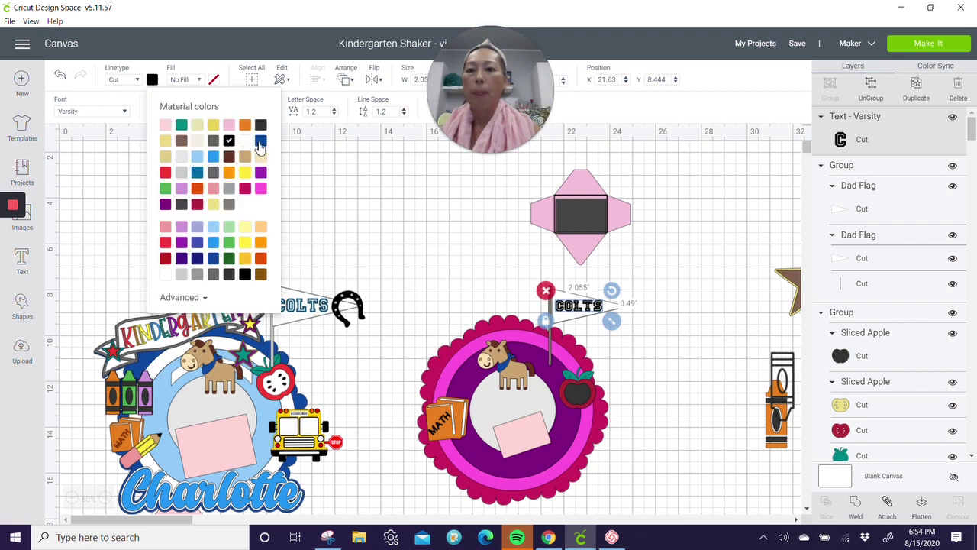
pyautogui.click(260, 143)
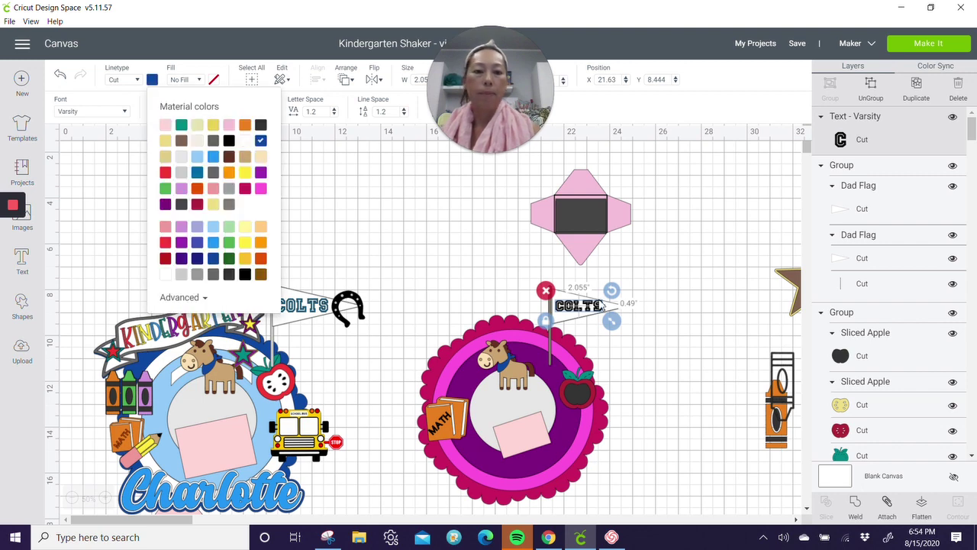
pyautogui.click(686, 338)
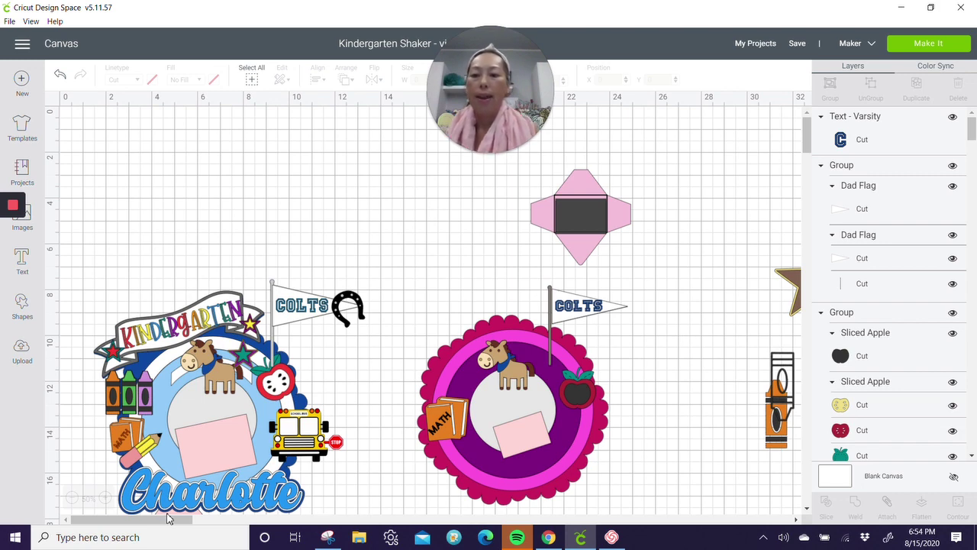
# Step: Place the pencil beside the crayon and rotate it to lie horizontally with its tip facing left
pyautogui.moveTo(168, 518); pyautogui.dragTo(223, 522)
pyautogui.moveTo(609, 178)
pyautogui.mouseDown()
pyautogui.moveTo(654, 223)
pyautogui.moveTo(642, 219)
pyautogui.moveTo(617, 391)
pyautogui.moveTo(514, 414)
pyautogui.mouseUp()
pyautogui.click(639, 217)
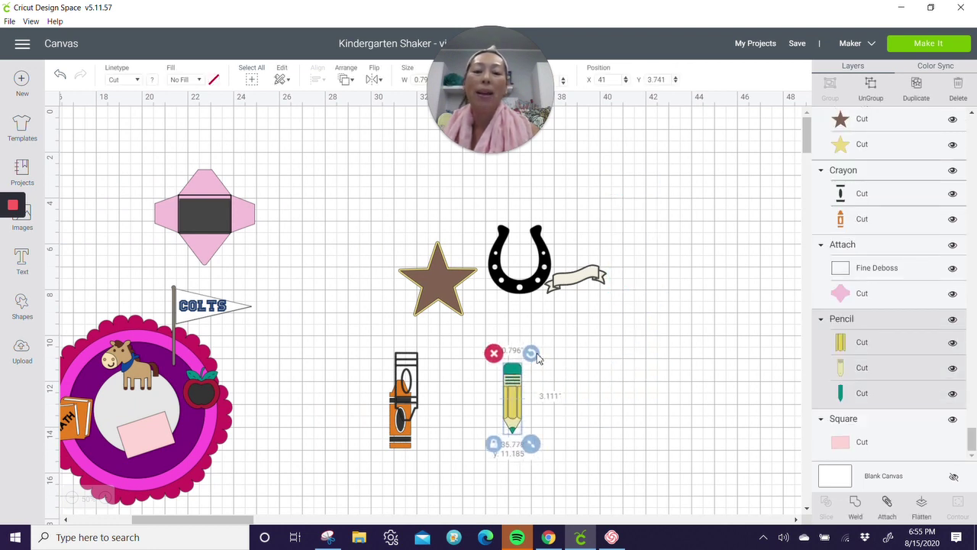
pyautogui.moveTo(541, 359)
pyautogui.mouseDown()
pyautogui.moveTo(611, 448)
pyautogui.moveTo(619, 484)
pyautogui.moveTo(620, 455)
pyautogui.mouseUp()
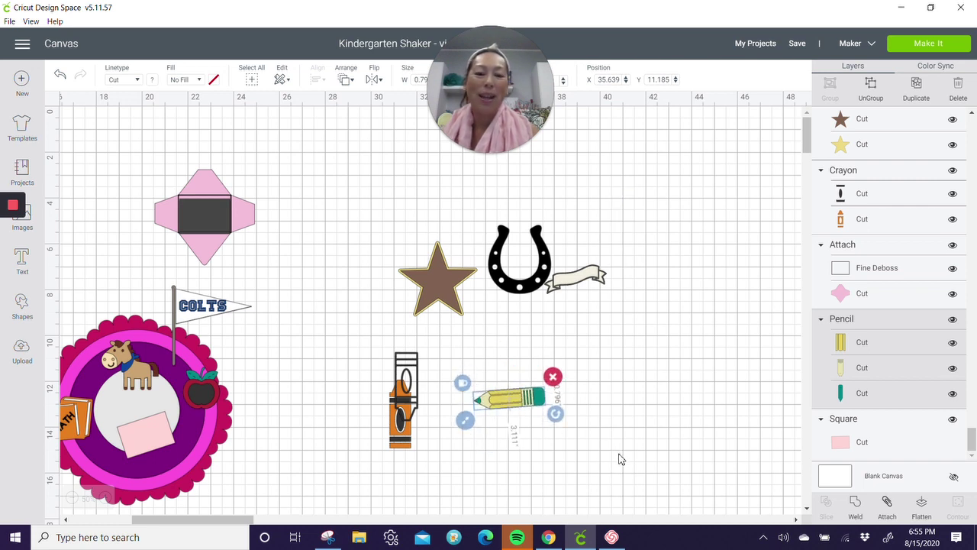
pyautogui.click(945, 335)
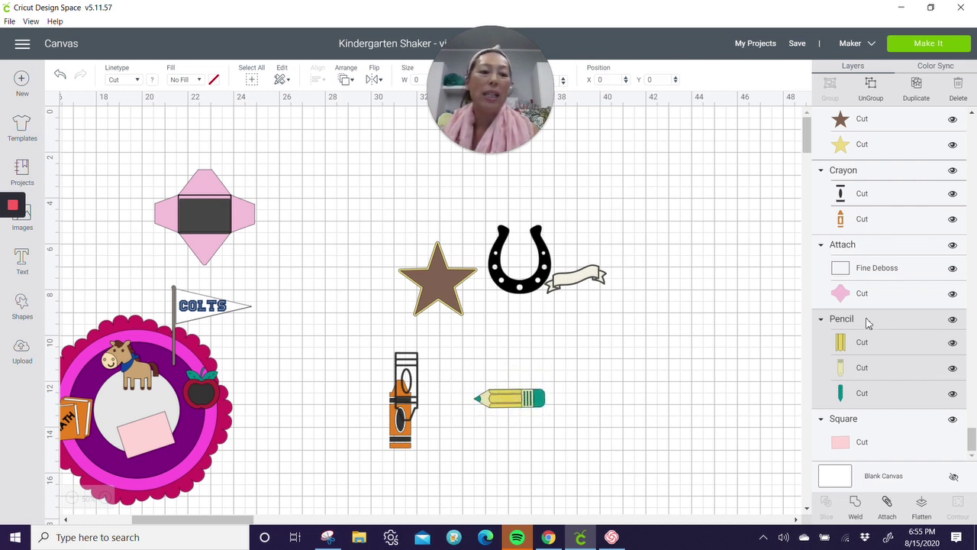
# Step: Duplicate the pencil's green base layer and place the copy below the pencil
pyautogui.click(868, 322)
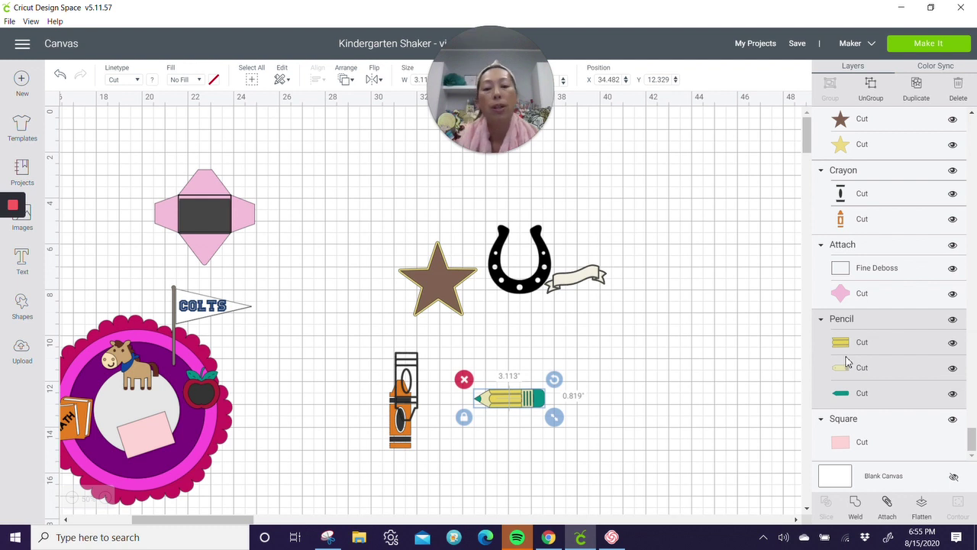
pyautogui.click(848, 405)
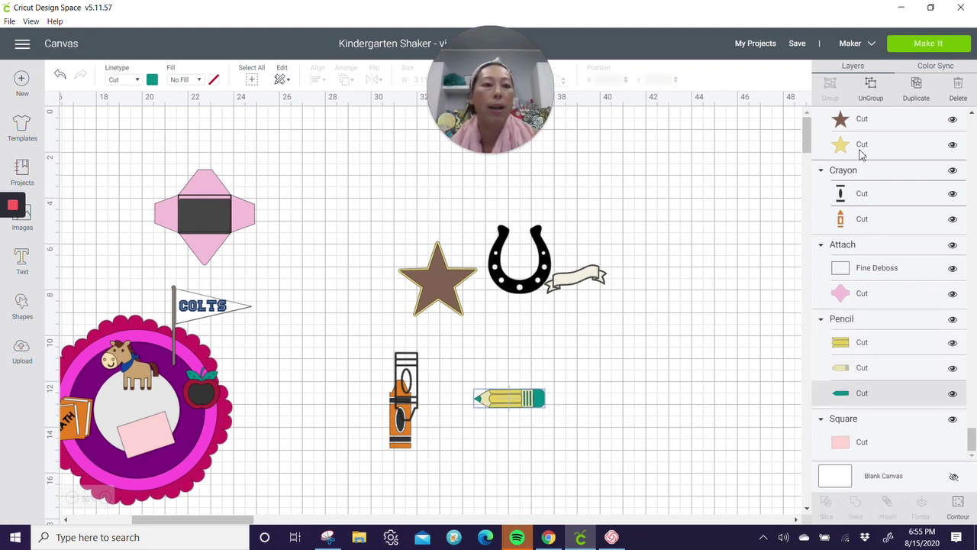
pyautogui.click(917, 85)
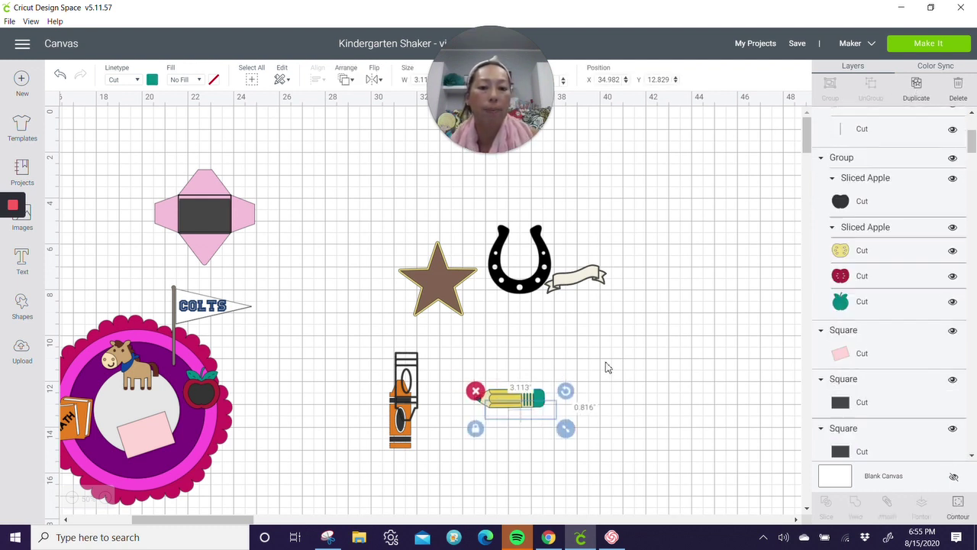
pyautogui.moveTo(552, 425); pyautogui.dragTo(570, 477)
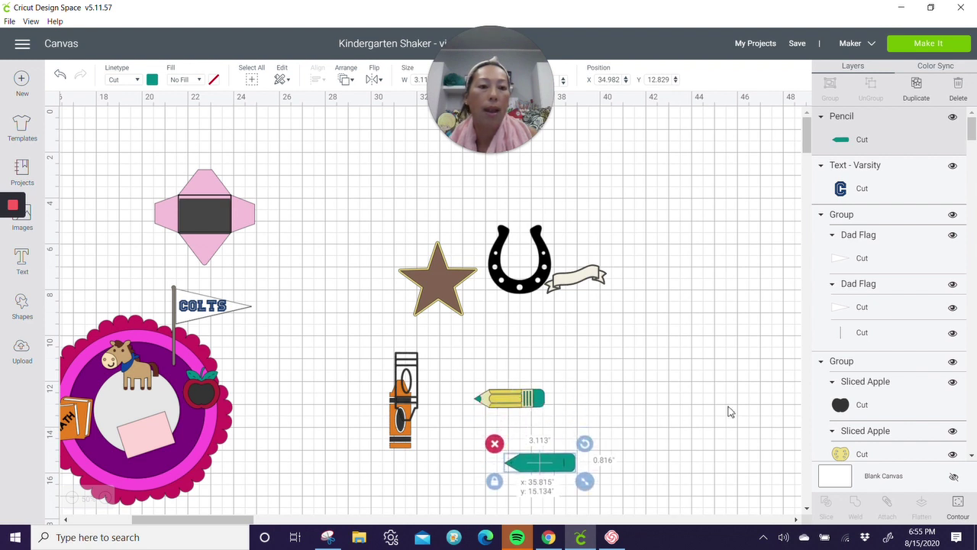
# Step: Recolor the original pencil's green base layer dark charcoal
pyautogui.scroll(-10, 873, 196)
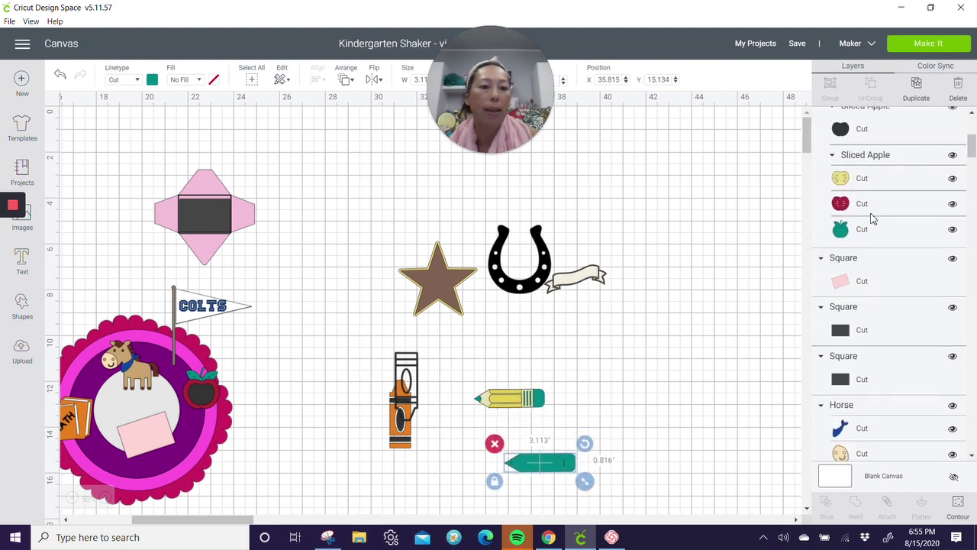
pyautogui.click(500, 406)
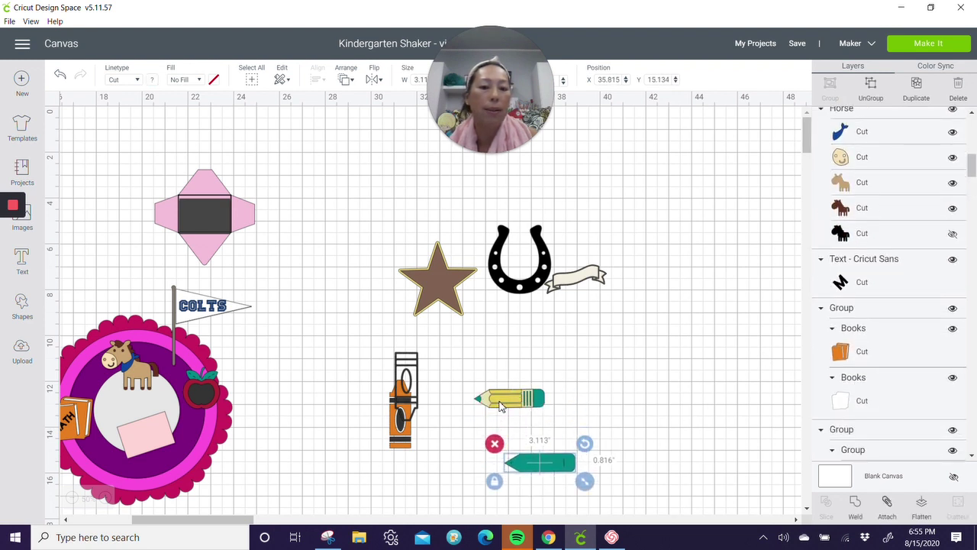
pyautogui.click(843, 401)
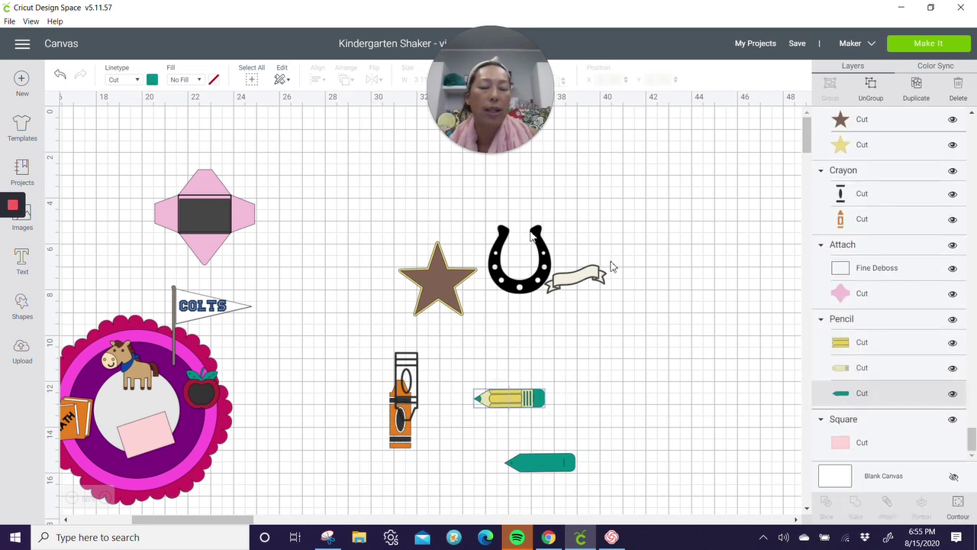
pyautogui.click(152, 80)
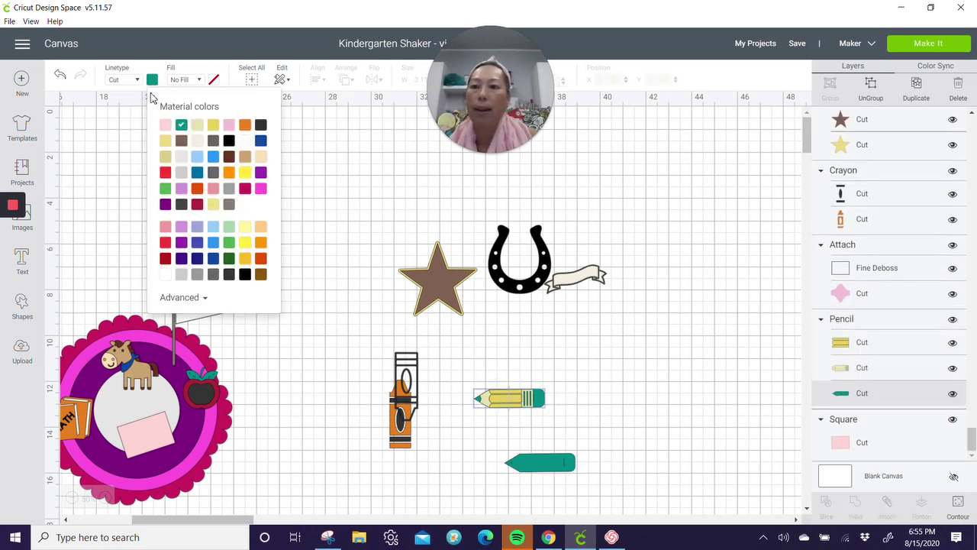
pyautogui.click(260, 127)
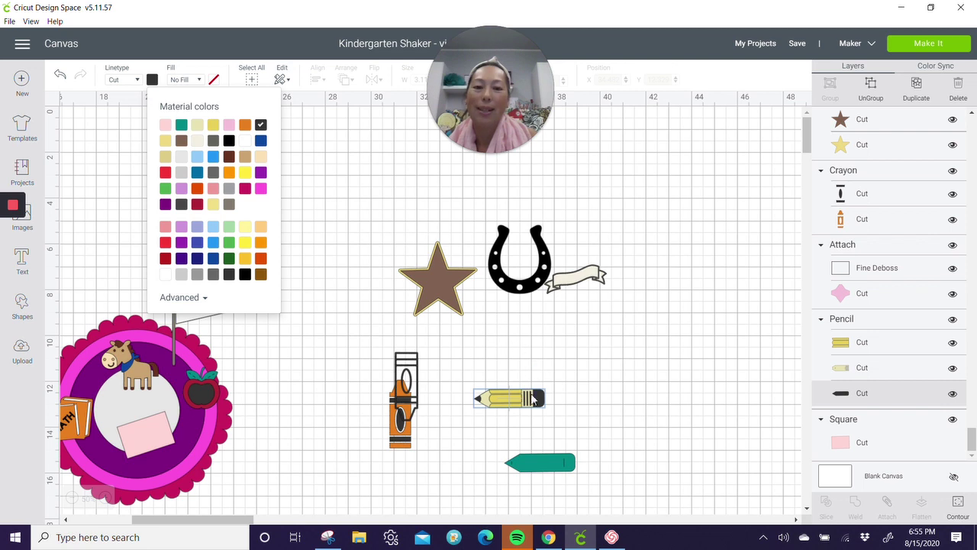
# Step: Recolor the pencil's pale wood layer tan
pyautogui.click(882, 367)
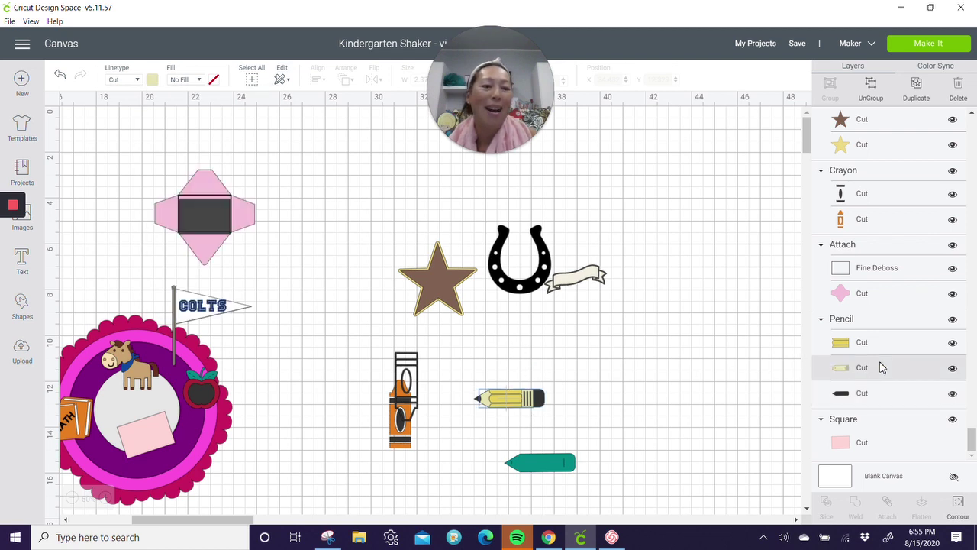
pyautogui.click(155, 80)
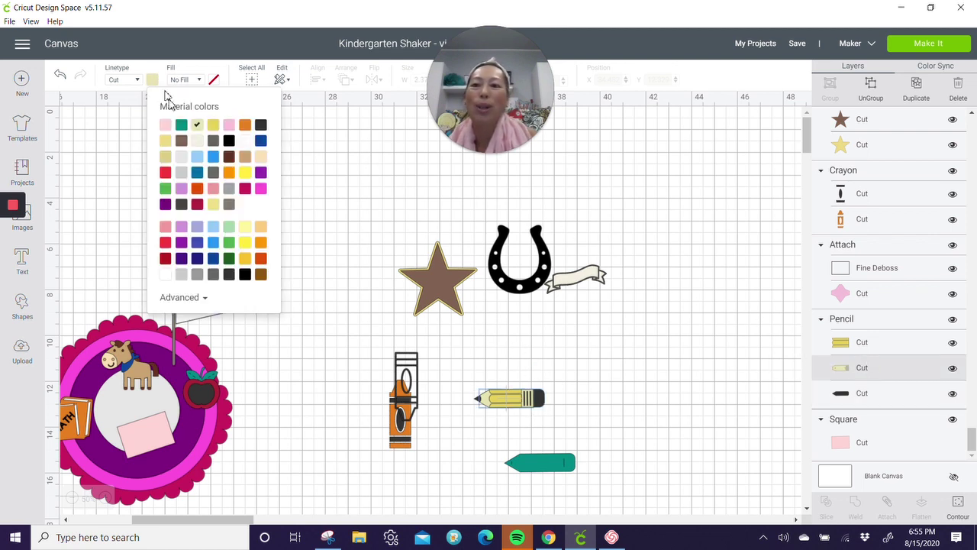
pyautogui.click(245, 158)
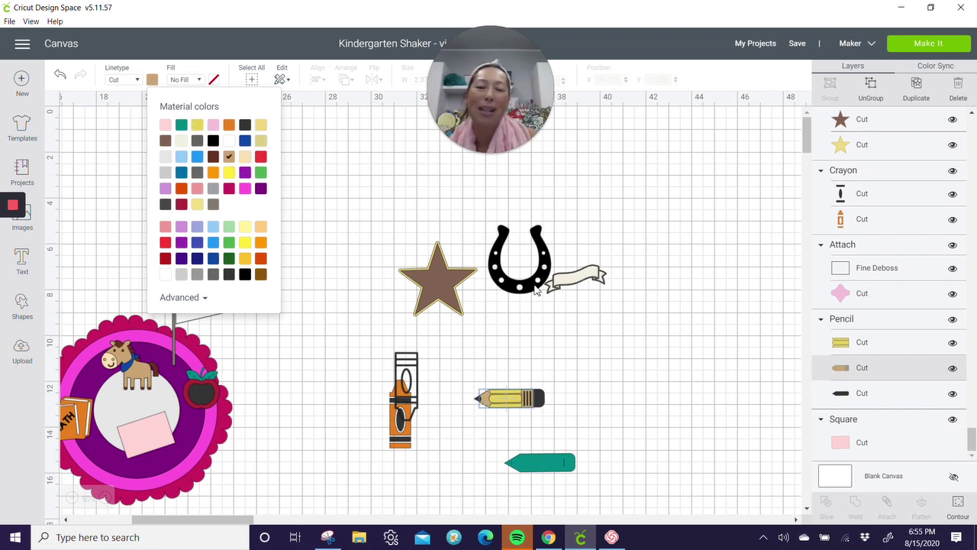
# Step: Bring the green base copy close under the pencil and add a square shape beside it
pyautogui.click(551, 463)
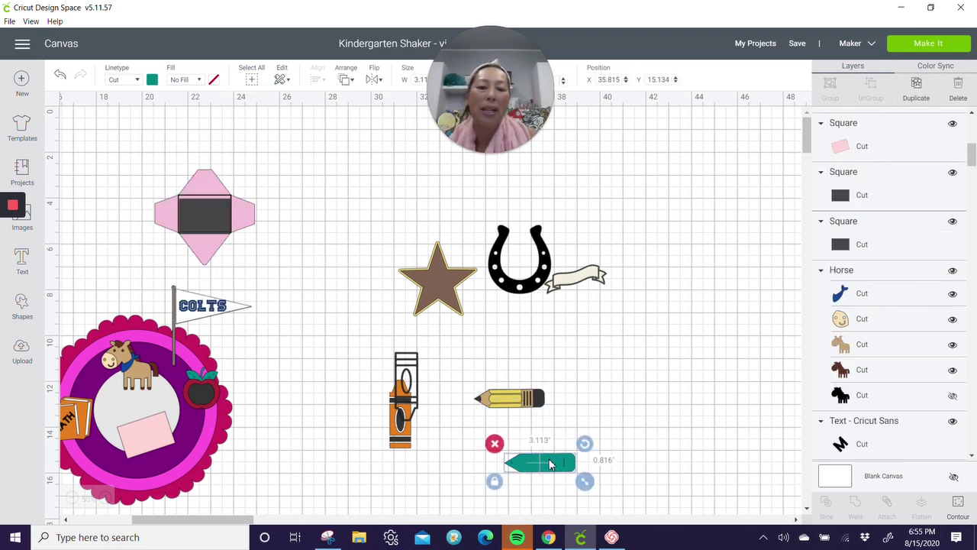
pyautogui.moveTo(551, 463); pyautogui.dragTo(542, 429)
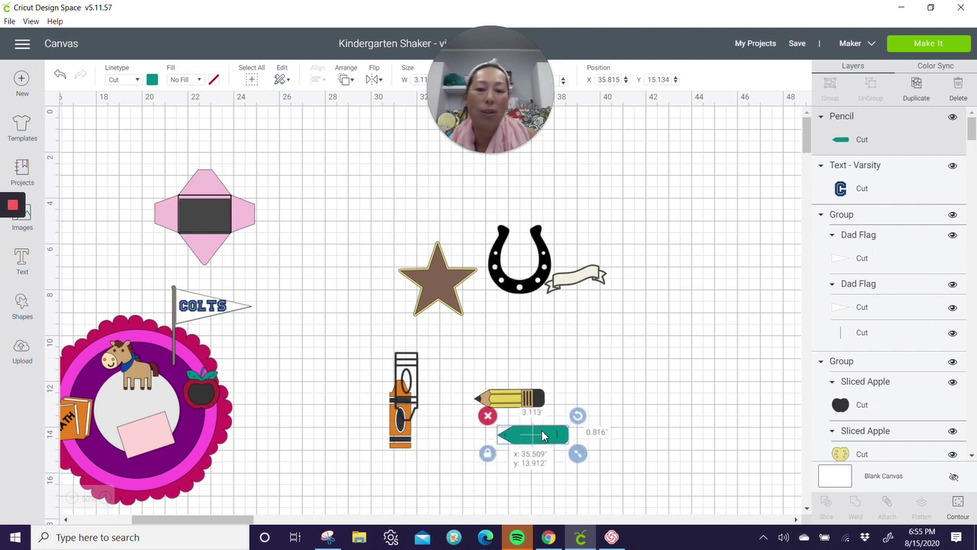
pyautogui.click(38, 309)
pyautogui.click(96, 229)
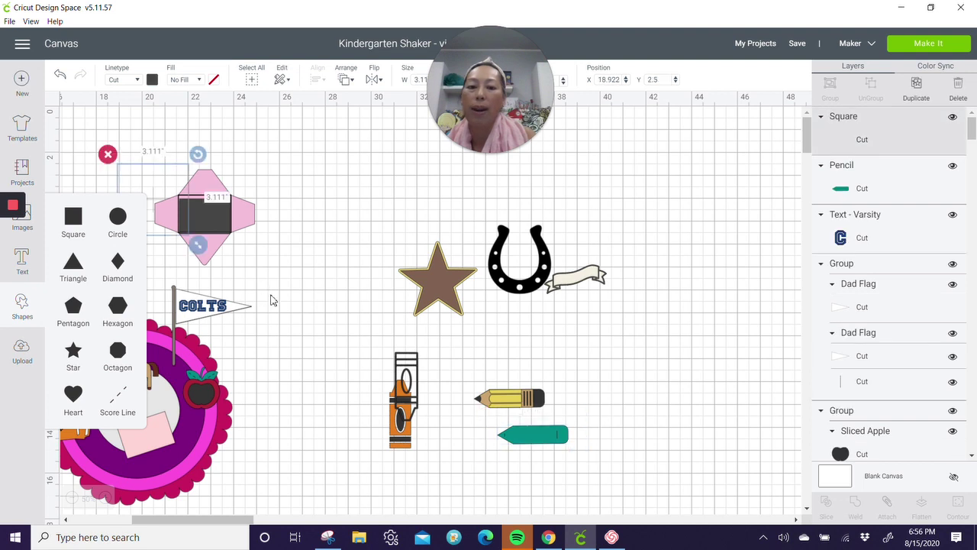
pyautogui.moveTo(174, 199)
pyautogui.mouseDown()
pyautogui.moveTo(249, 259)
pyautogui.moveTo(316, 348)
pyautogui.moveTo(463, 458)
pyautogui.moveTo(498, 467)
pyautogui.moveTo(476, 471)
pyautogui.mouseUp()
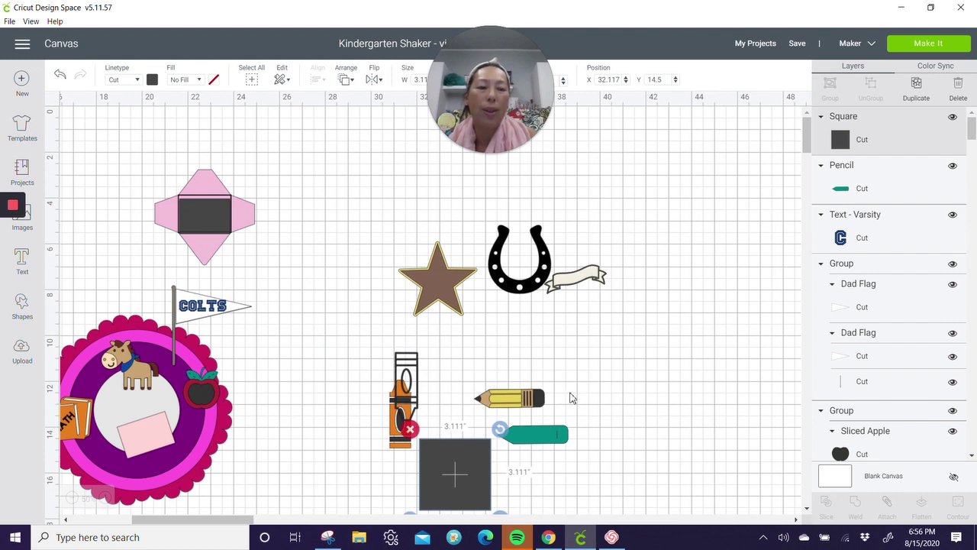
# Step: Lay the square over the green copy so only the eraser end is exposed, and slice the two shapes
pyautogui.click(533, 400)
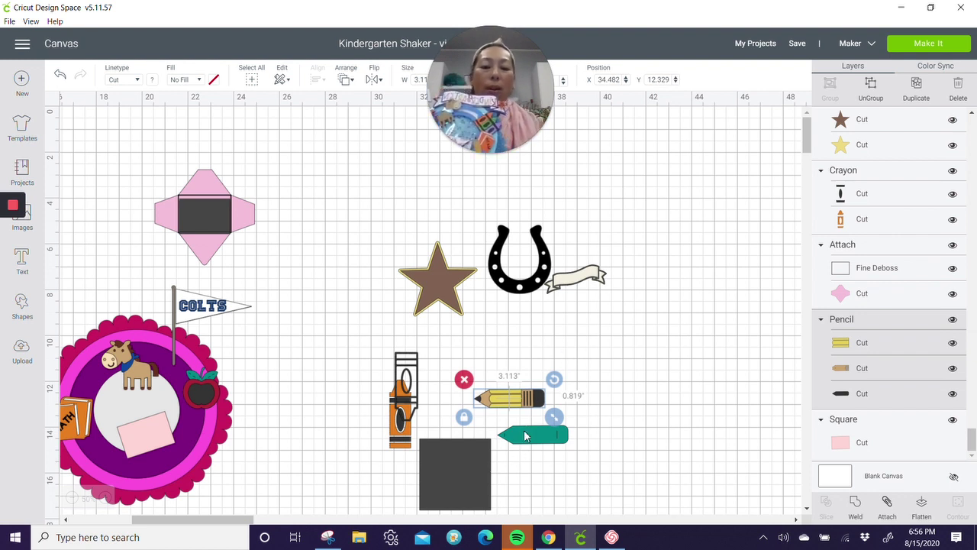
pyautogui.moveTo(451, 481); pyautogui.dragTo(502, 466)
pyautogui.click(611, 460)
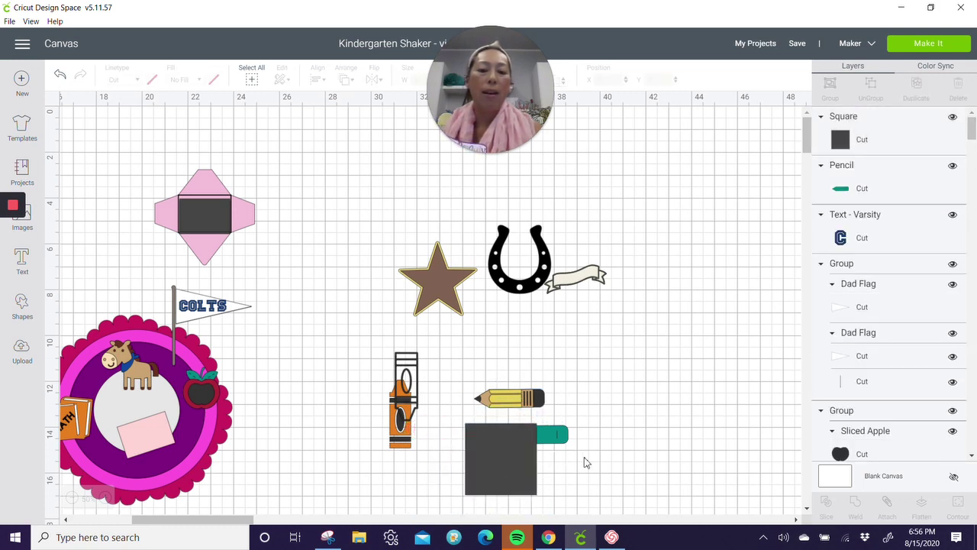
pyautogui.moveTo(611, 456)
pyautogui.mouseDown()
pyautogui.moveTo(530, 446)
pyautogui.moveTo(504, 426)
pyautogui.mouseUp()
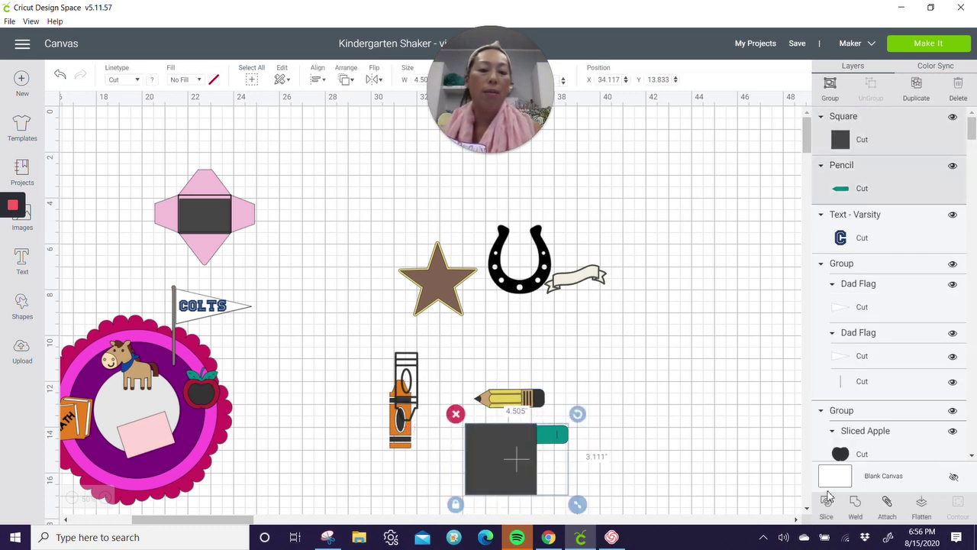
pyautogui.click(827, 505)
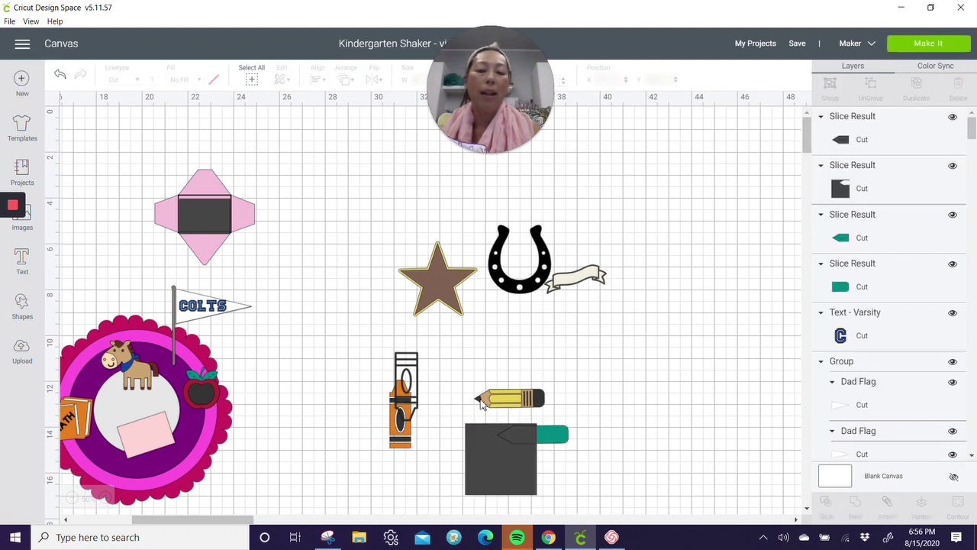
# Step: Ungroup the pencil and move its dark base layer out to the right of the other pencil layers
pyautogui.click(545, 405)
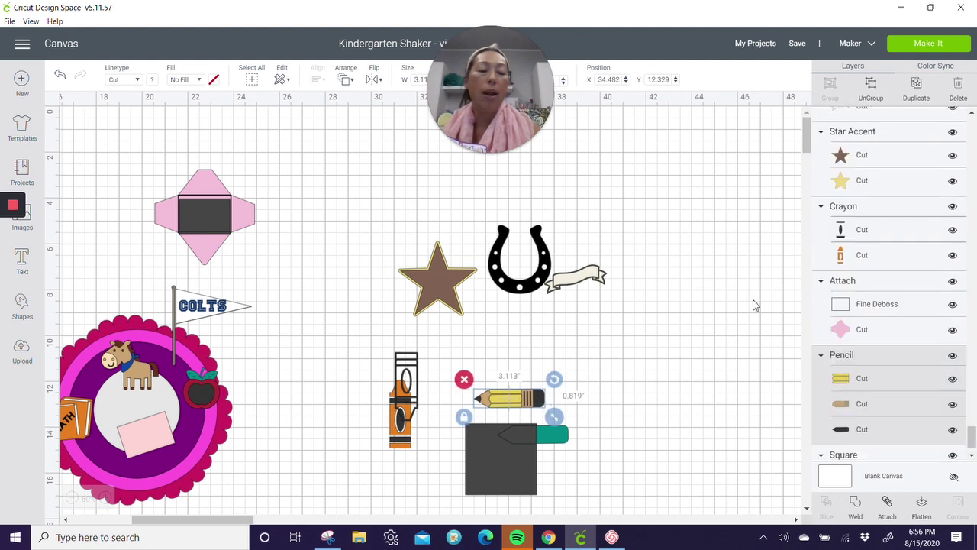
pyautogui.click(871, 94)
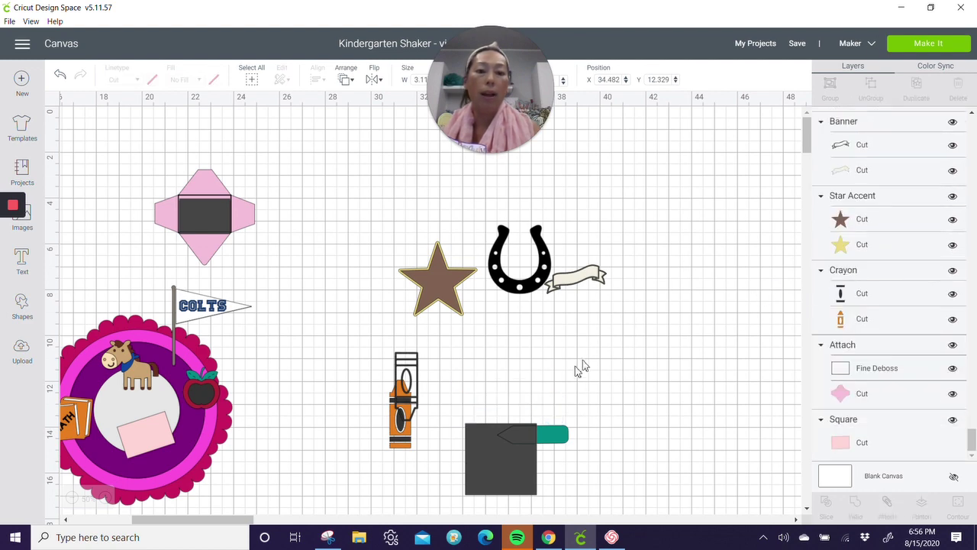
pyautogui.moveTo(534, 398); pyautogui.dragTo(651, 362)
# Step: Pull out the sliced green eraser piece, recolor it pink and set it against the dark pencil base's eraser end
pyautogui.moveTo(553, 441)
pyautogui.mouseDown()
pyautogui.moveTo(606, 438)
pyautogui.moveTo(617, 421)
pyautogui.moveTo(649, 428)
pyautogui.mouseUp()
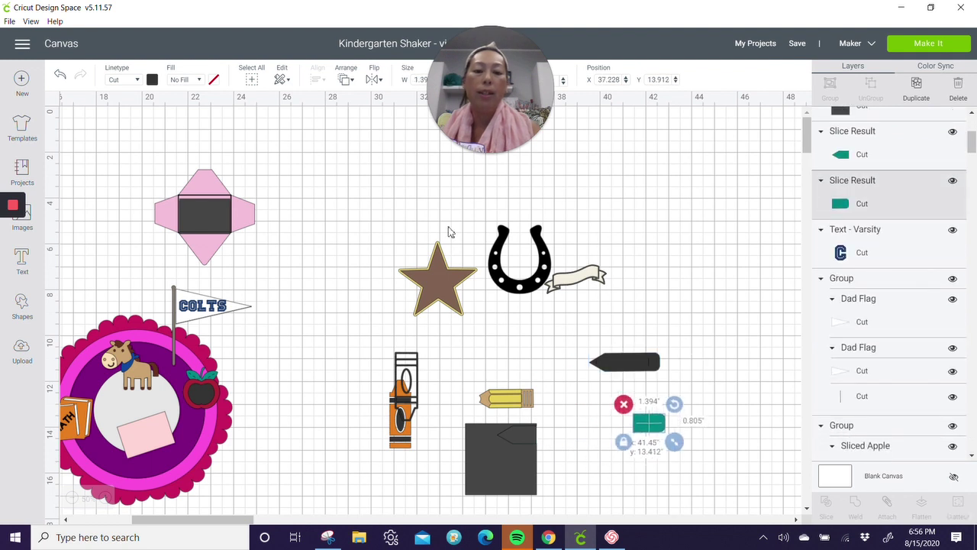
pyautogui.click(155, 84)
pyautogui.click(181, 125)
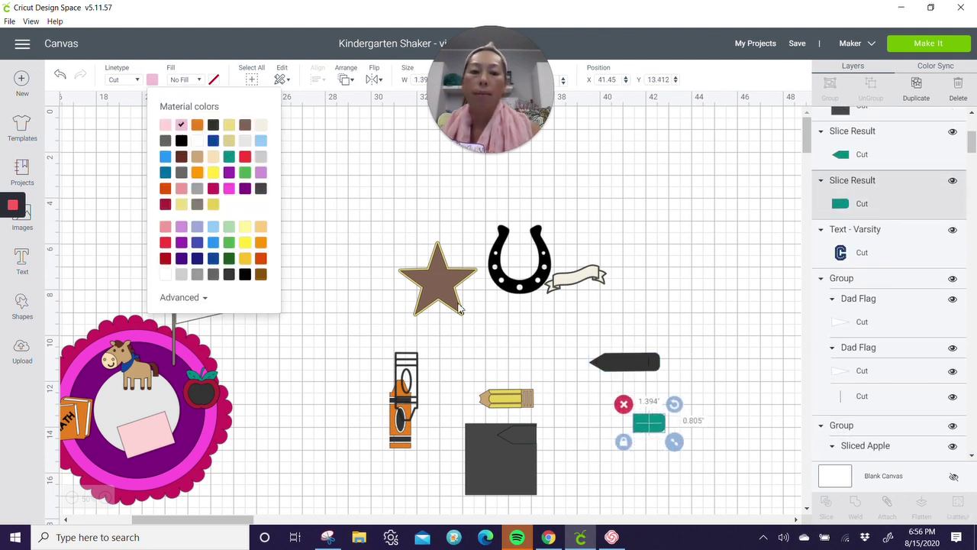
pyautogui.moveTo(648, 426)
pyautogui.mouseDown()
pyautogui.moveTo(644, 370)
pyautogui.moveTo(675, 366)
pyautogui.mouseUp()
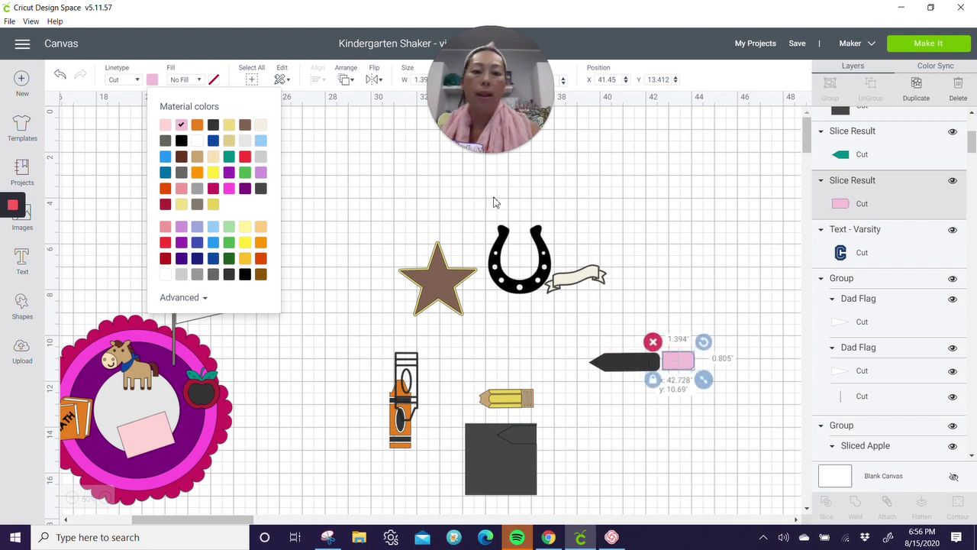
# Step: Send the pink slice piece to the front and place it over the eraser end of the dark pencil base
pyautogui.click(344, 89)
pyautogui.click(375, 157)
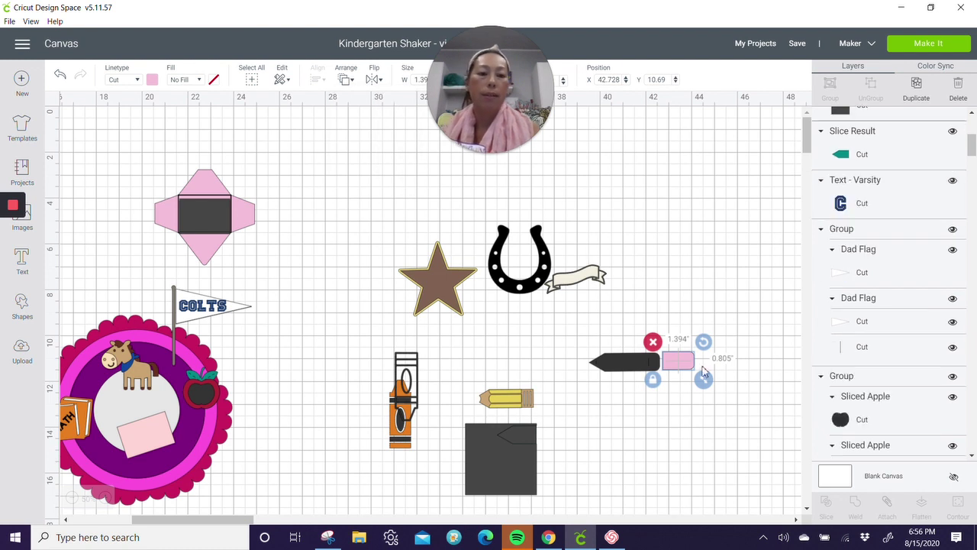
pyautogui.moveTo(677, 366); pyautogui.dragTo(640, 367)
pyautogui.click(622, 426)
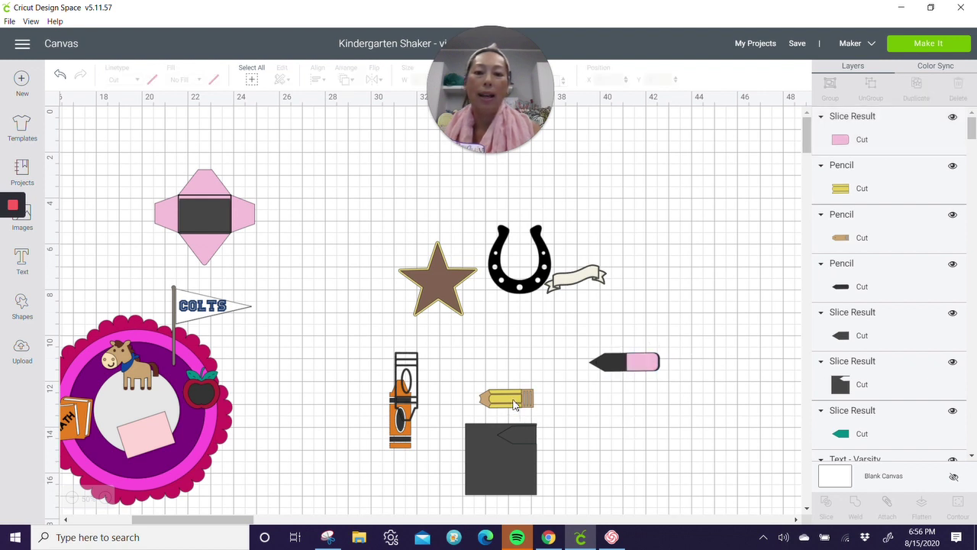
# Step: Move the tan pencil layer onto the dark pencil base, send it to the front and align it within the outline
pyautogui.click(516, 403)
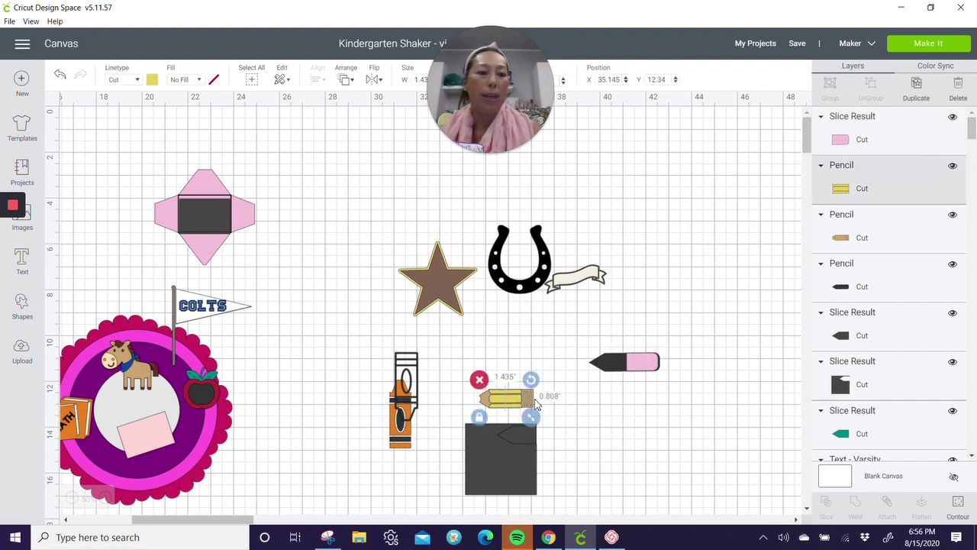
pyautogui.click(930, 220)
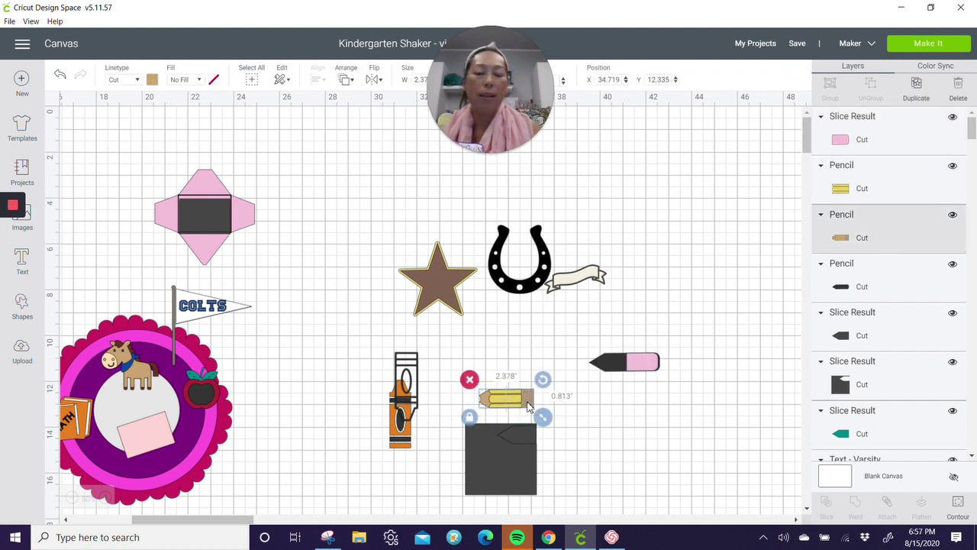
pyautogui.moveTo(550, 374)
pyautogui.mouseDown()
pyautogui.moveTo(600, 327)
pyautogui.moveTo(659, 343)
pyautogui.mouseUp()
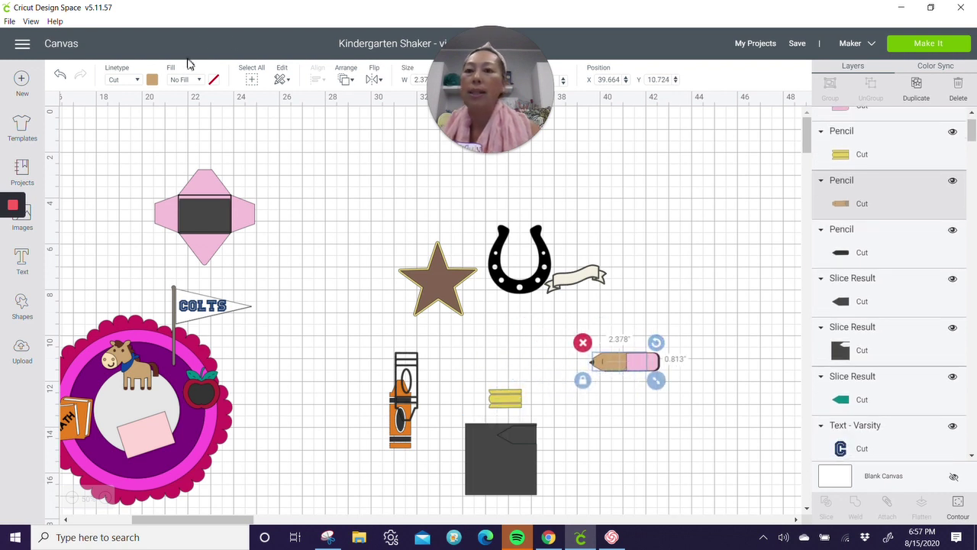
pyautogui.click(348, 81)
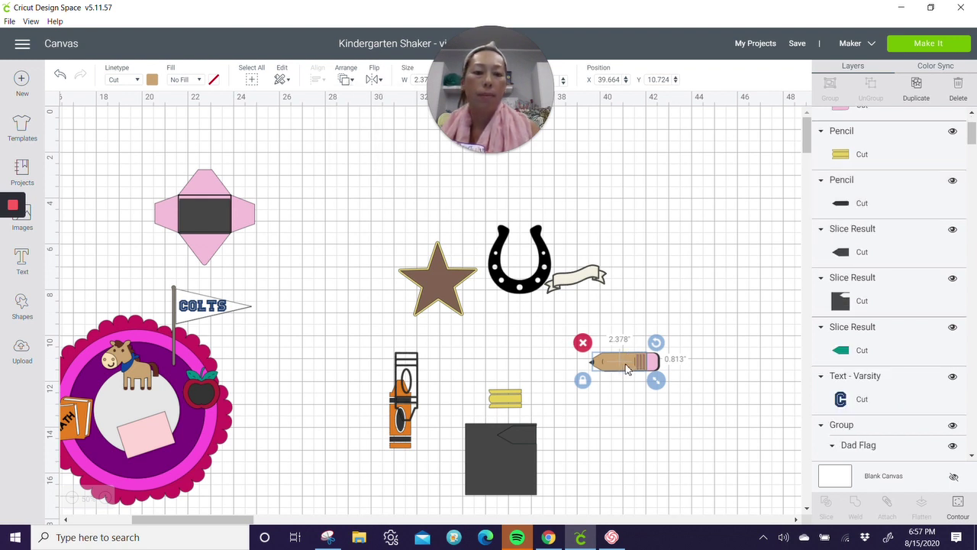
pyautogui.moveTo(626, 369); pyautogui.dragTo(654, 365)
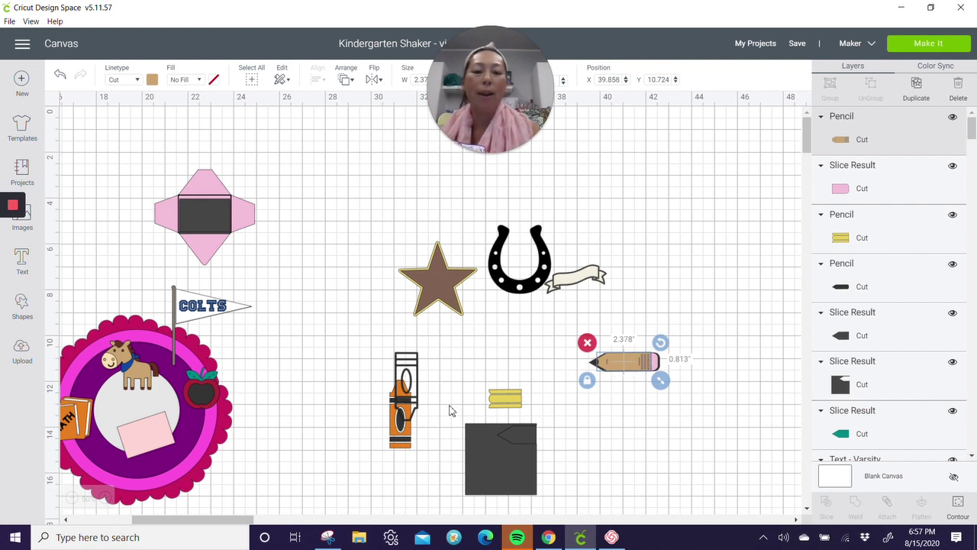
# Step: Send the yellow pencil layer to the front and place it over the middle of the tan pencil body
pyautogui.click(501, 400)
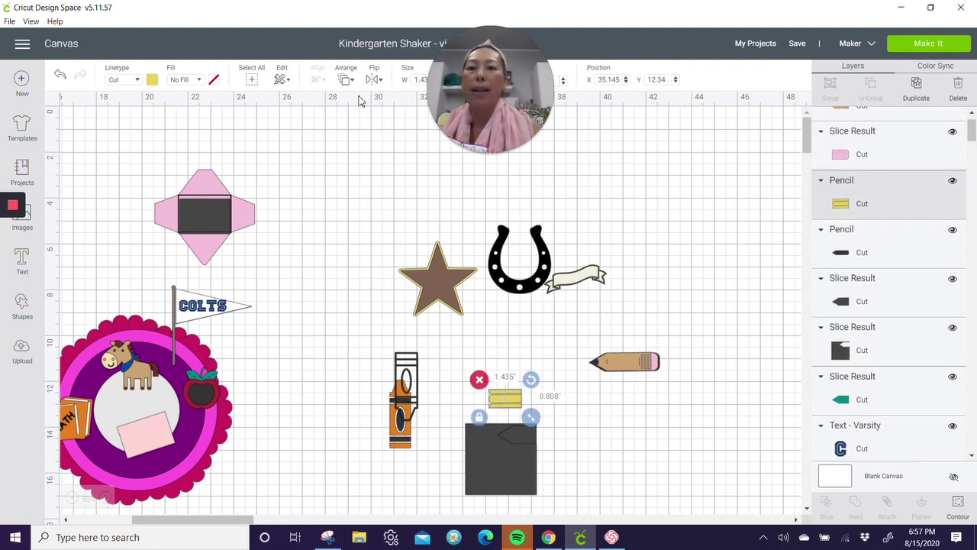
pyautogui.click(395, 158)
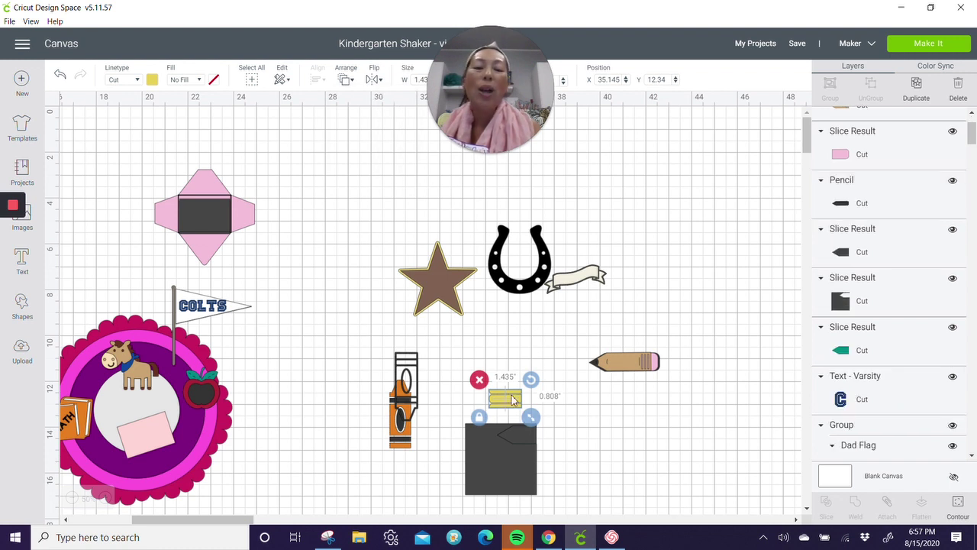
pyautogui.moveTo(512, 400)
pyautogui.mouseDown()
pyautogui.moveTo(635, 363)
pyautogui.moveTo(627, 369)
pyautogui.mouseUp()
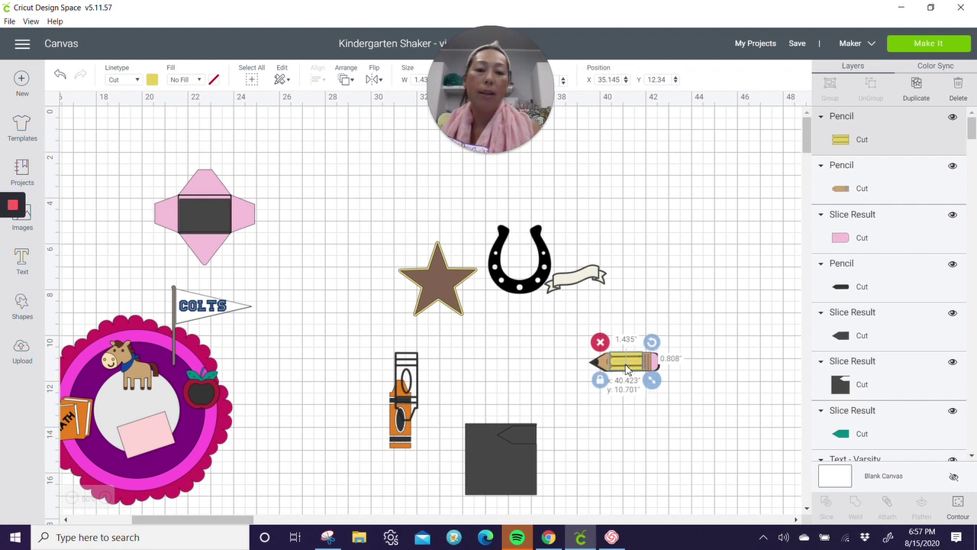
pyautogui.click(572, 386)
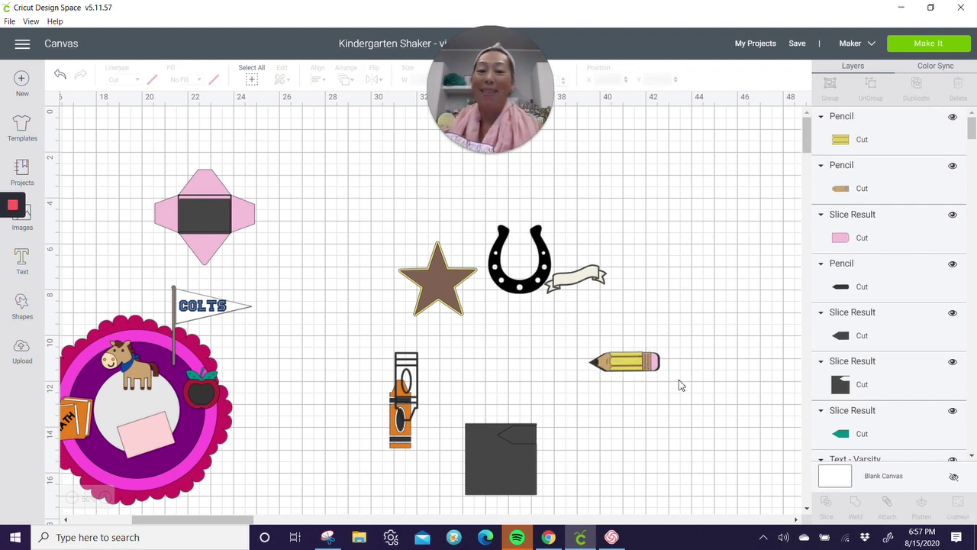
# Step: Group the yellow, tan, pink and dark layers of the assembled pencil
pyautogui.click(486, 148)
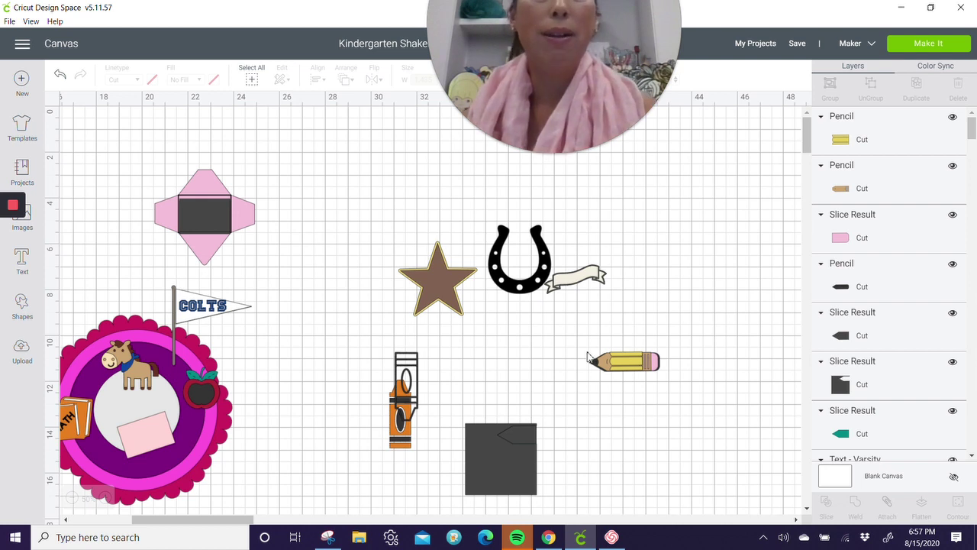
pyautogui.moveTo(586, 346)
pyautogui.mouseDown()
pyautogui.moveTo(621, 387)
pyautogui.moveTo(682, 384)
pyautogui.mouseUp()
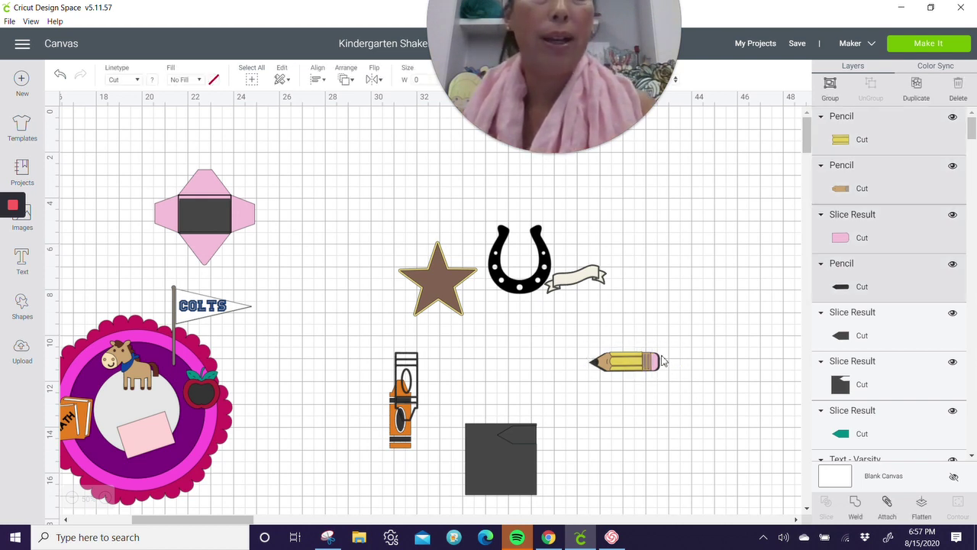
pyautogui.moveTo(556, 151)
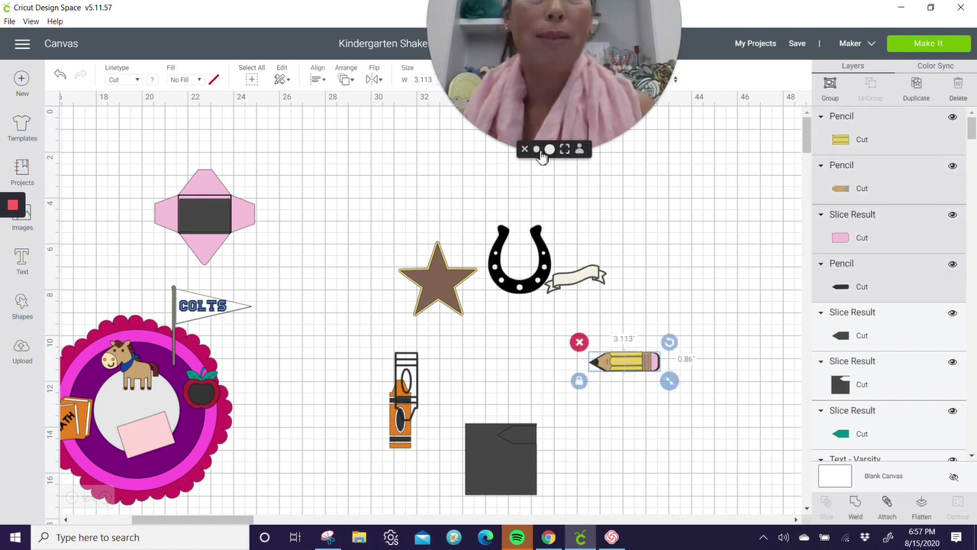
pyautogui.click(551, 149)
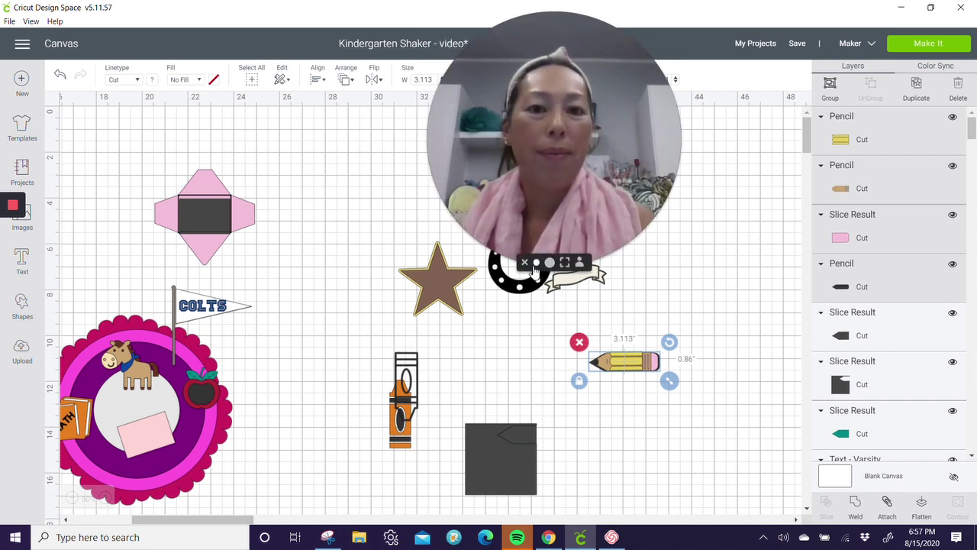
pyautogui.click(523, 67)
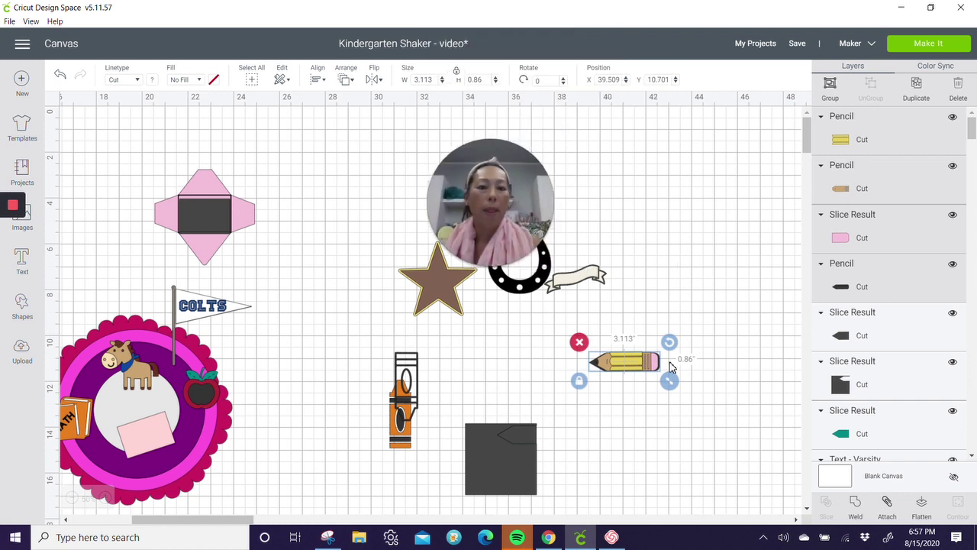
pyautogui.click(830, 87)
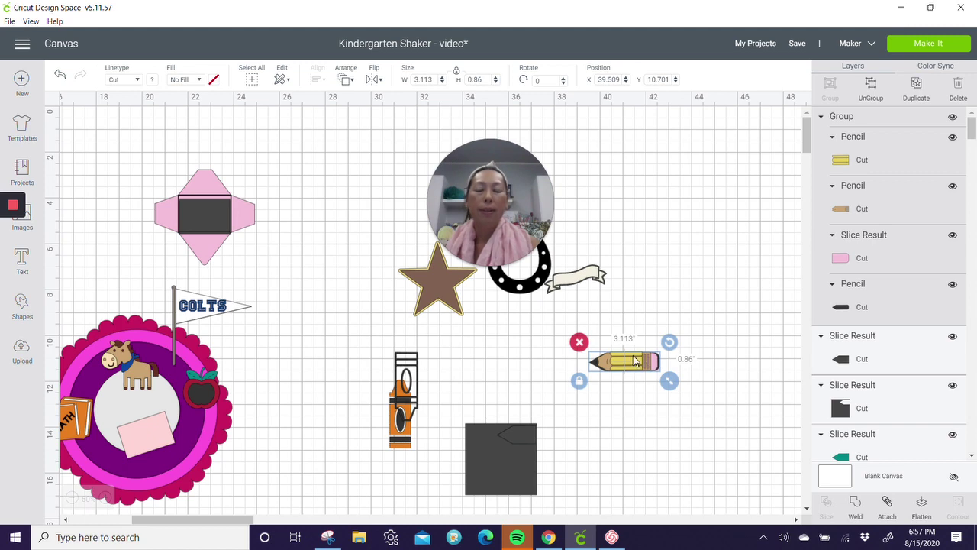
# Step: Place the pencil group beside the math books on the round shaker, shrunk to about 2.4" wide and rotated diagonally with the tip up
pyautogui.moveTo(640, 365)
pyautogui.mouseDown()
pyautogui.moveTo(488, 378)
pyautogui.moveTo(290, 432)
pyautogui.moveTo(124, 453)
pyautogui.moveTo(70, 441)
pyautogui.mouseUp()
pyautogui.moveTo(206, 529); pyautogui.dragTo(178, 529)
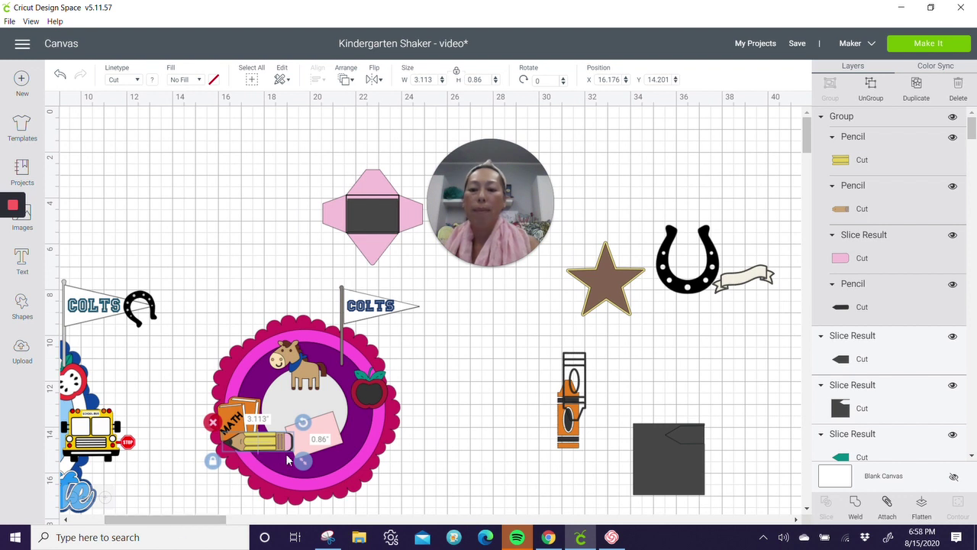
pyautogui.moveTo(303, 462)
pyautogui.mouseDown()
pyautogui.moveTo(256, 449)
pyautogui.moveTo(265, 478)
pyautogui.mouseUp()
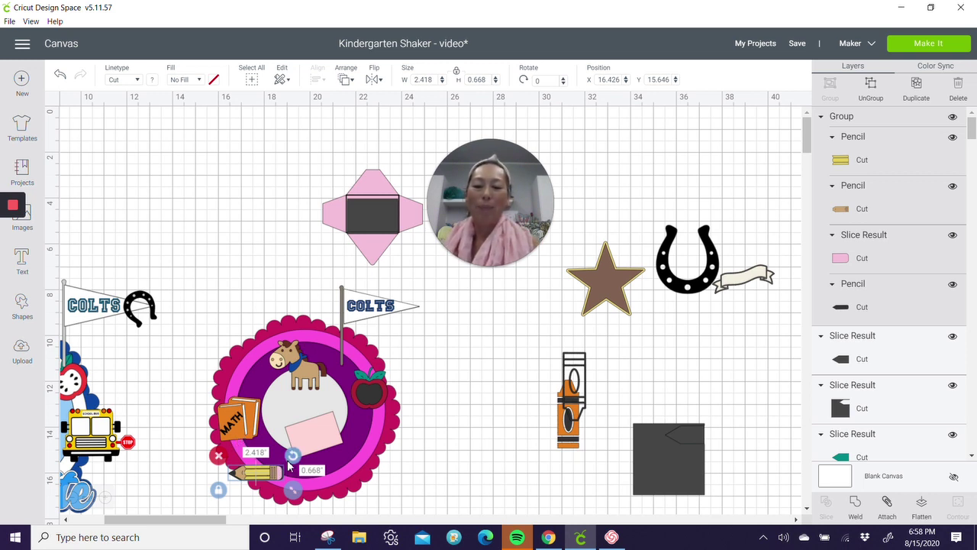
pyautogui.moveTo(294, 458)
pyautogui.mouseDown()
pyautogui.moveTo(305, 477)
pyautogui.moveTo(286, 500)
pyautogui.moveTo(249, 504)
pyautogui.moveTo(254, 439)
pyautogui.mouseUp()
pyautogui.click(155, 486)
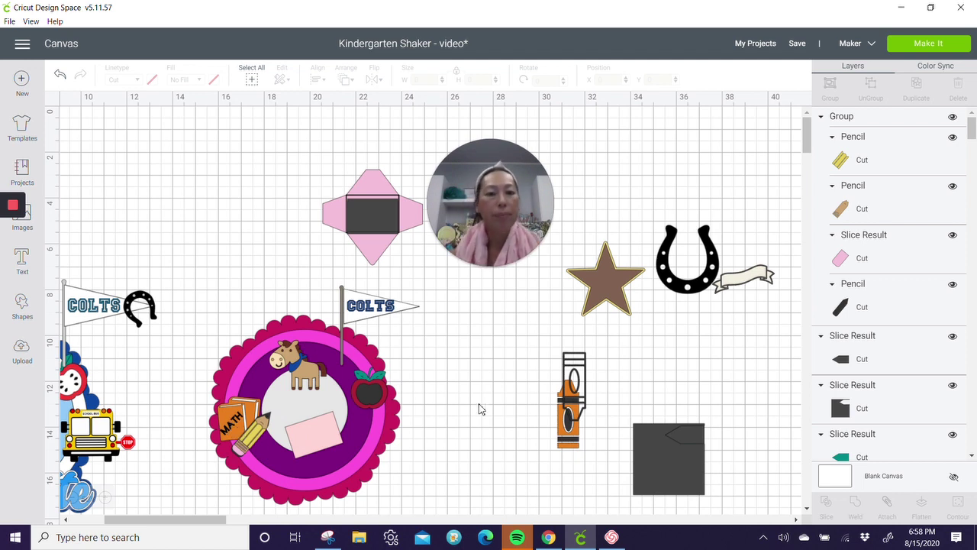
# Step: Move the black horseshoe silhouette into the clear space above the star and banner, and duplicate it
pyautogui.click(710, 283)
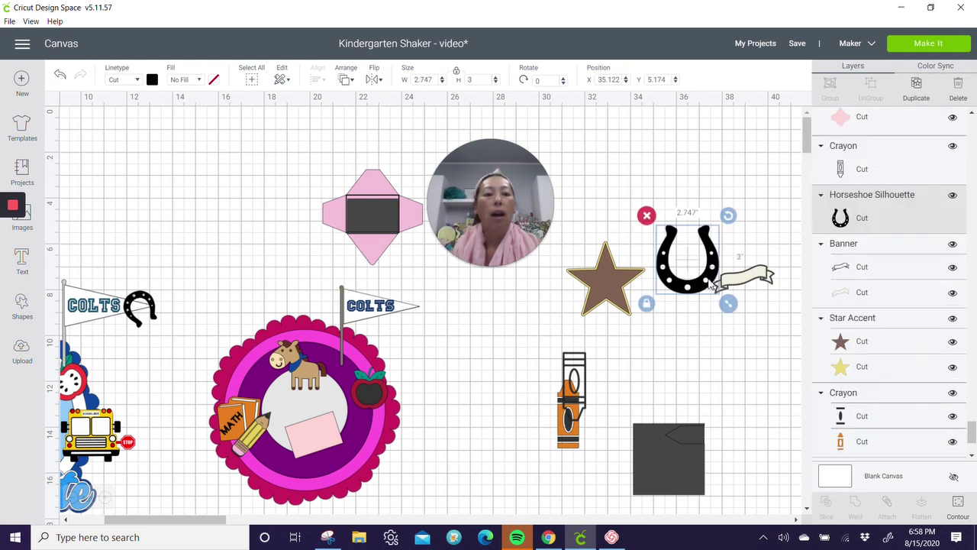
pyautogui.moveTo(708, 283); pyautogui.dragTo(699, 181)
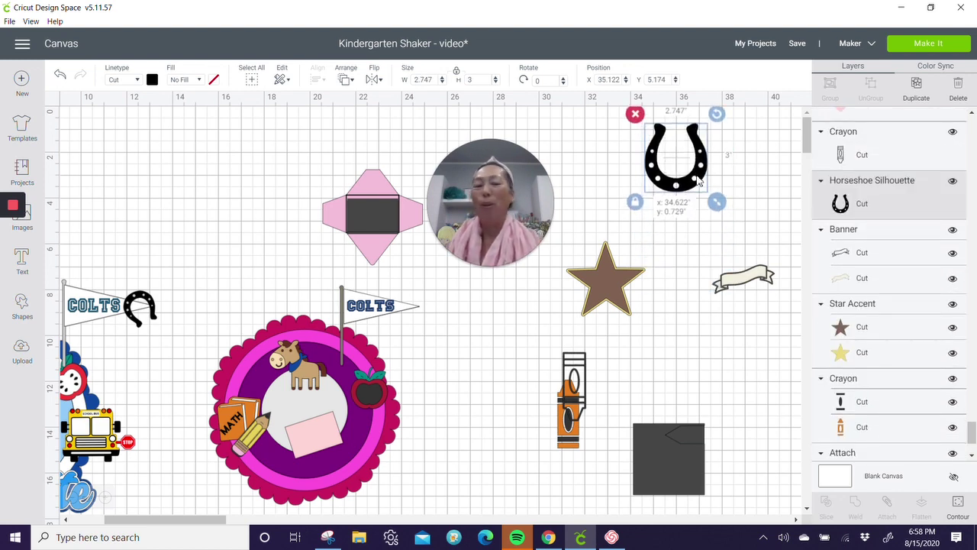
pyautogui.moveTo(699, 181); pyautogui.dragTo(700, 198)
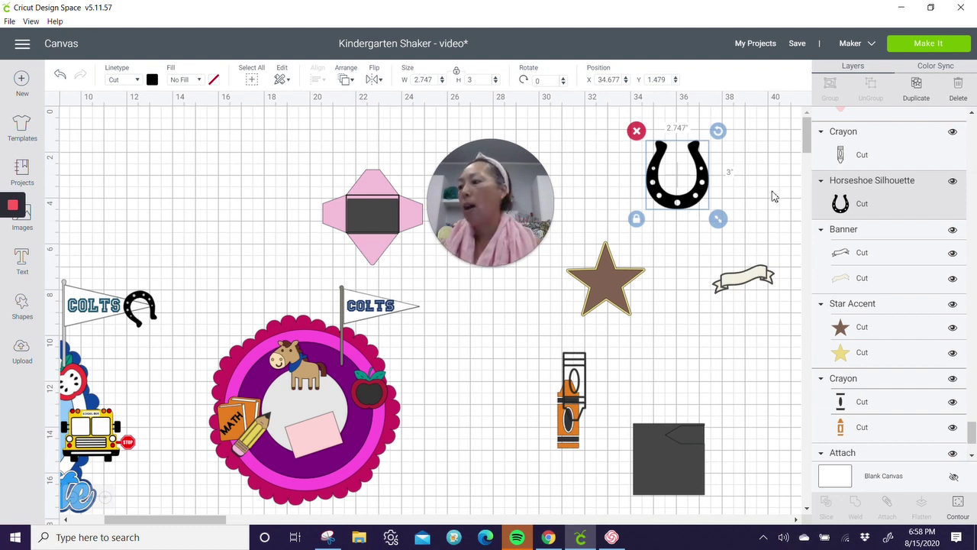
pyautogui.click(916, 90)
pyautogui.scroll(5, 863, 163)
pyautogui.hotkey('ctrl', 'd')
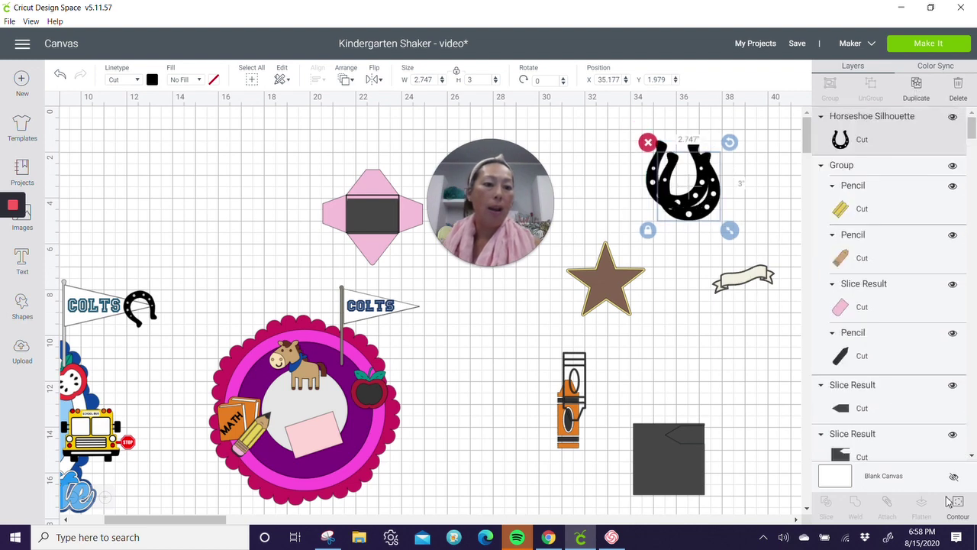
# Step: Hide all the nail-hole contours of the duplicate horseshoe and change its material color to light gray
pyautogui.click(957, 505)
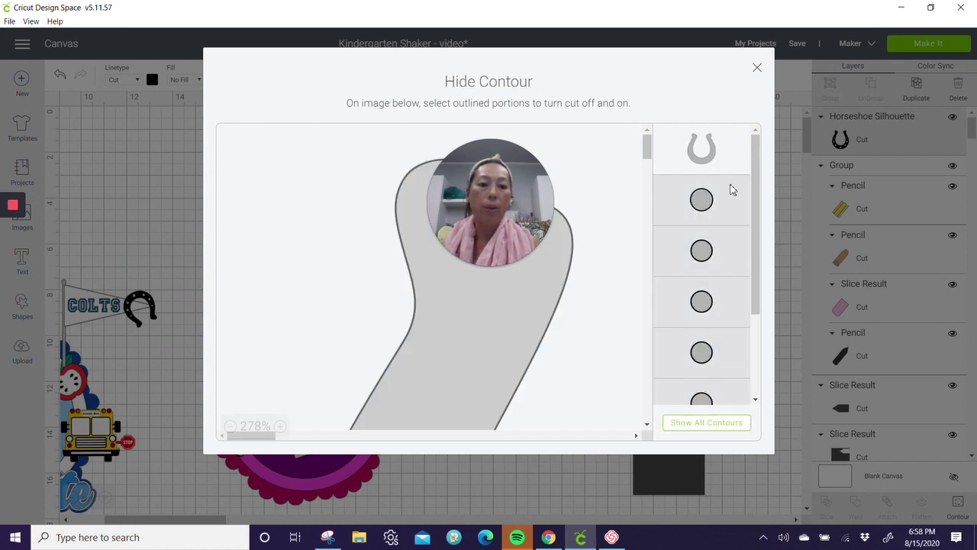
pyautogui.click(756, 68)
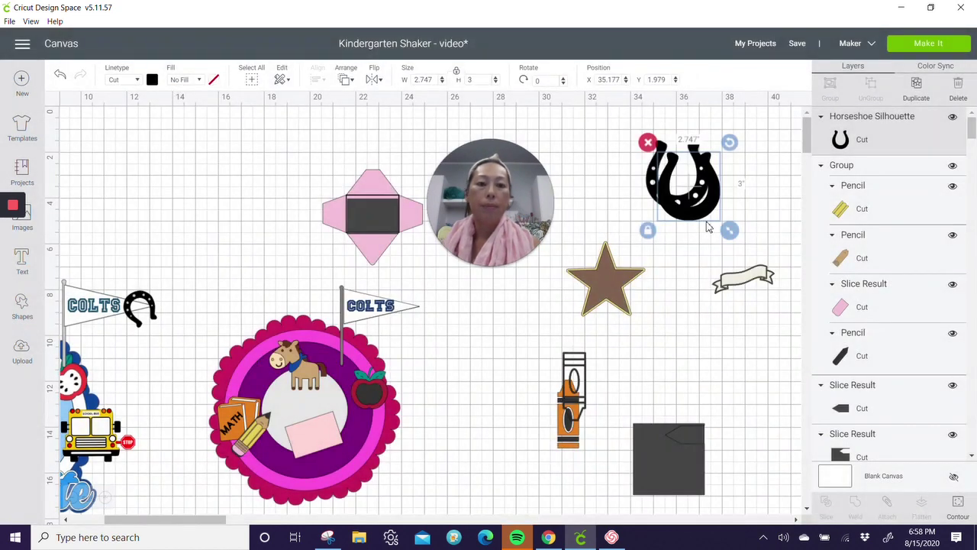
pyautogui.click(153, 80)
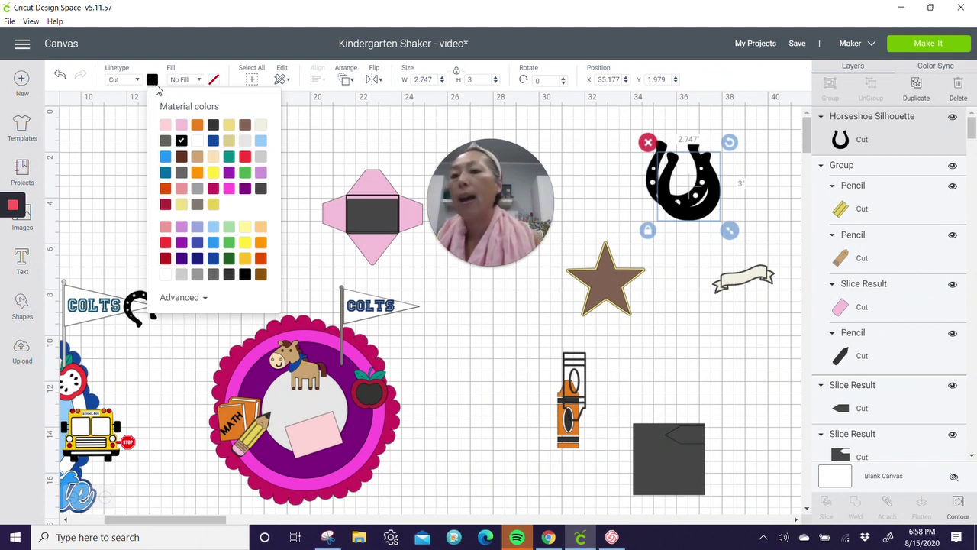
pyautogui.click(261, 159)
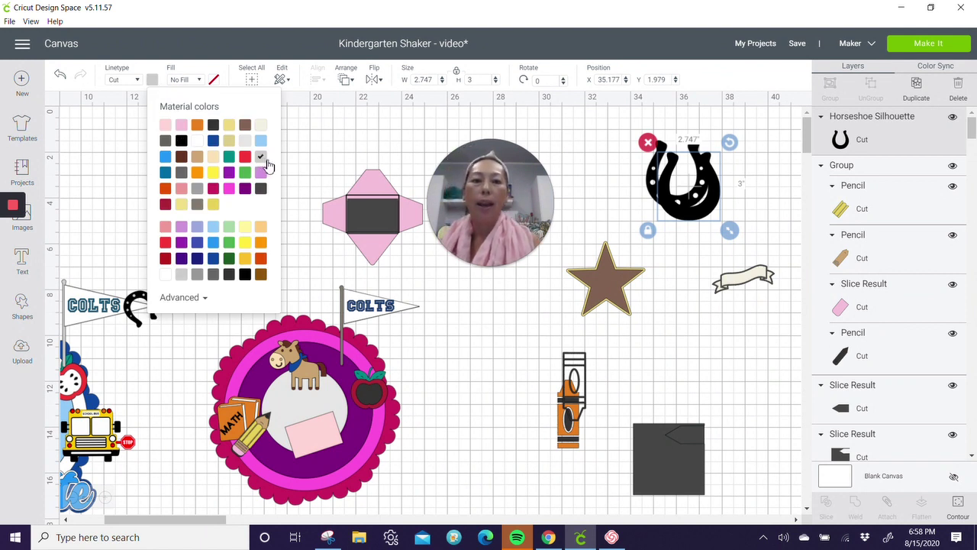
# Step: Shift the gray horseshoe slightly toward the black one and send it to the back
pyautogui.moveTo(672, 220); pyautogui.dragTo(666, 213)
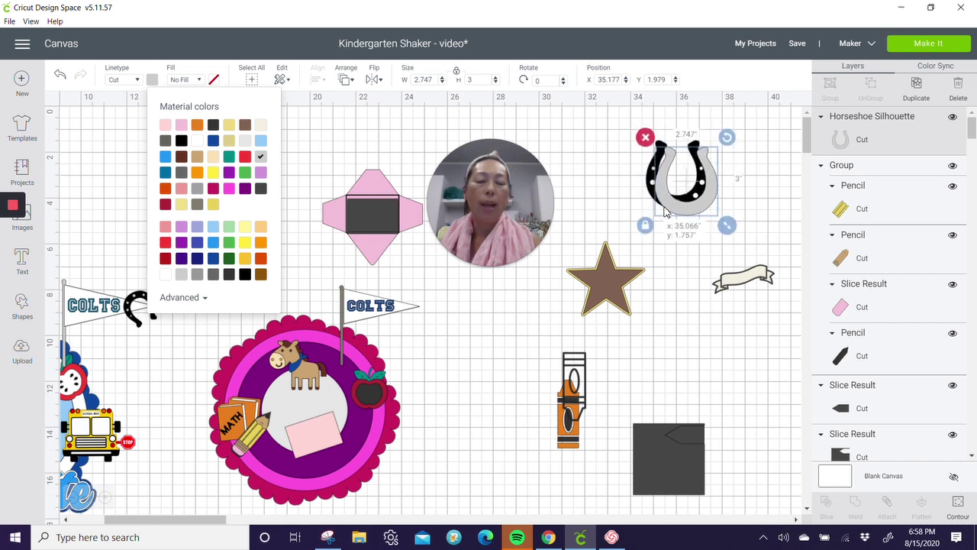
pyautogui.click(346, 80)
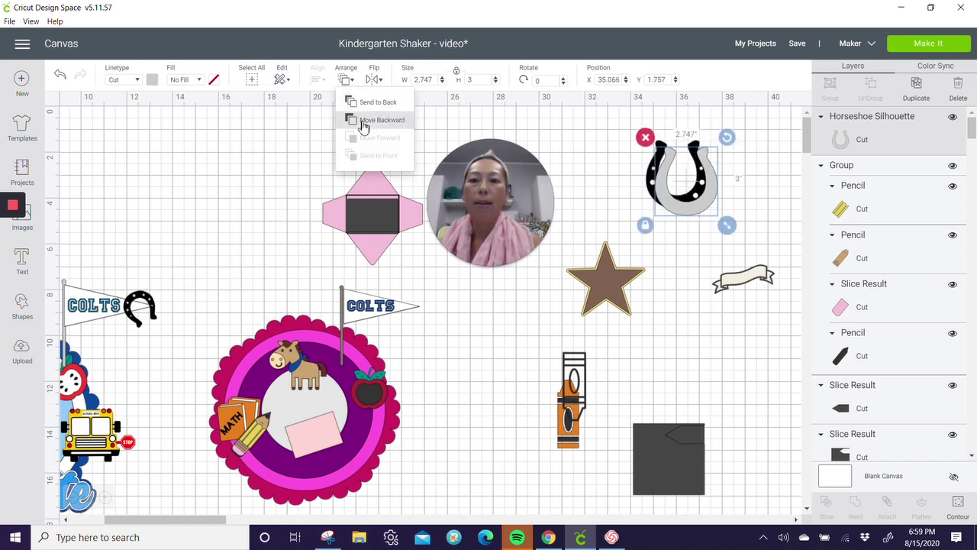
pyautogui.click(370, 102)
# Step: Center the black and gray horseshoes on each other and group them
pyautogui.moveTo(631, 147); pyautogui.dragTo(717, 216)
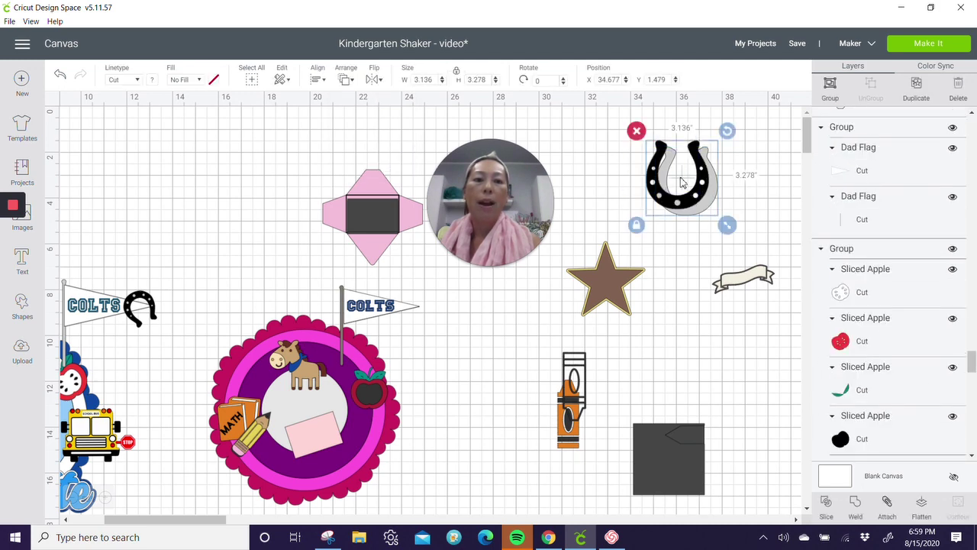
pyautogui.click(318, 79)
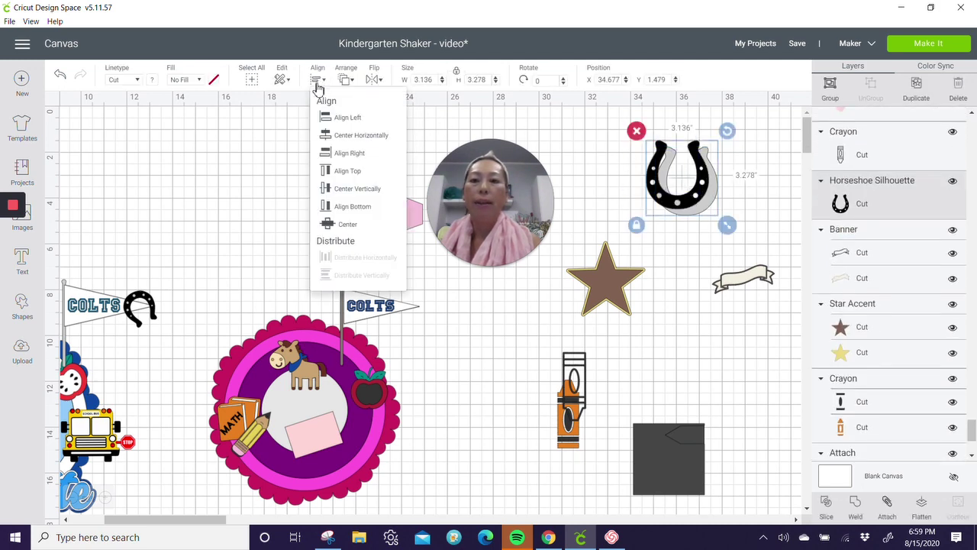
pyautogui.click(340, 224)
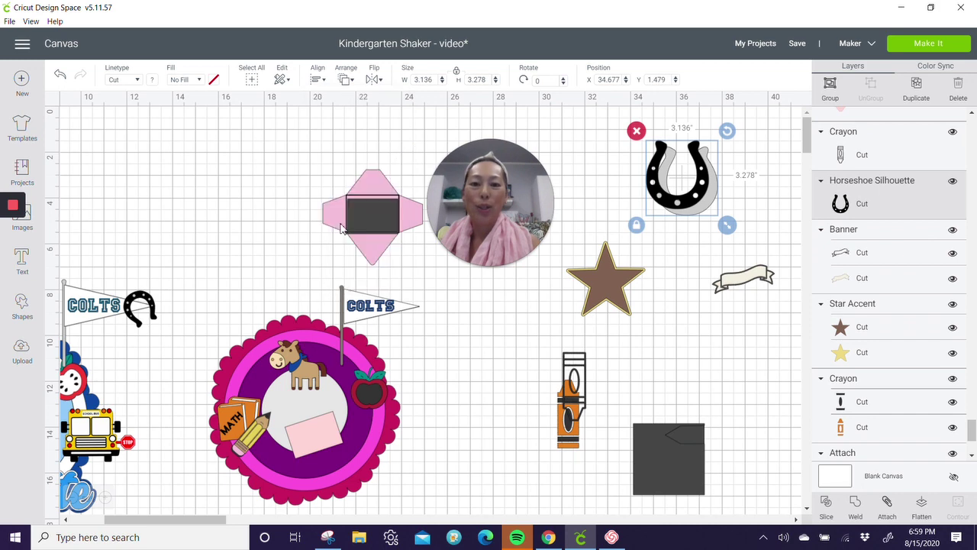
pyautogui.click(829, 90)
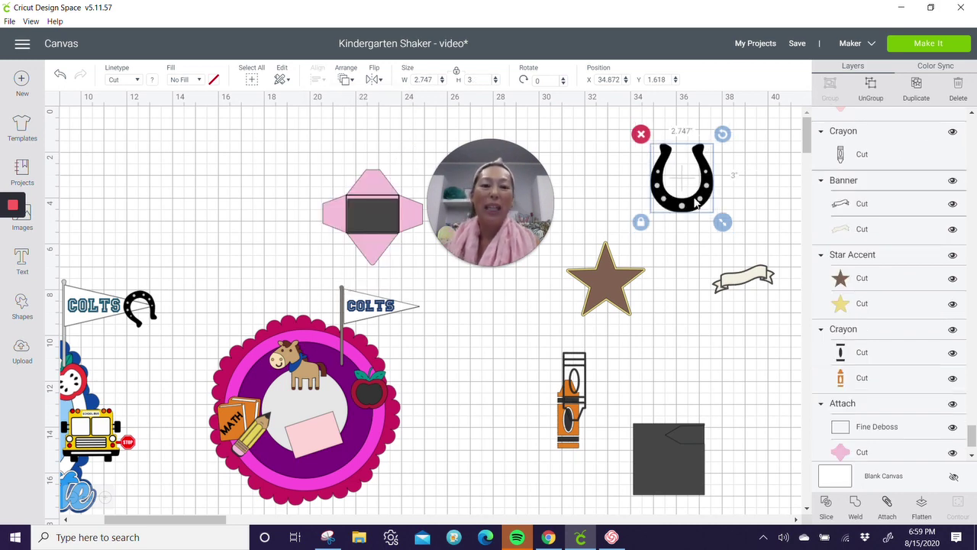
# Step: Shrink the grouped horseshoe to about 1.25 in wide, tilt it to about 339°, and place it by the pink shaker's COLTS pennant pole
pyautogui.moveTo(691, 204); pyautogui.dragTo(389, 336)
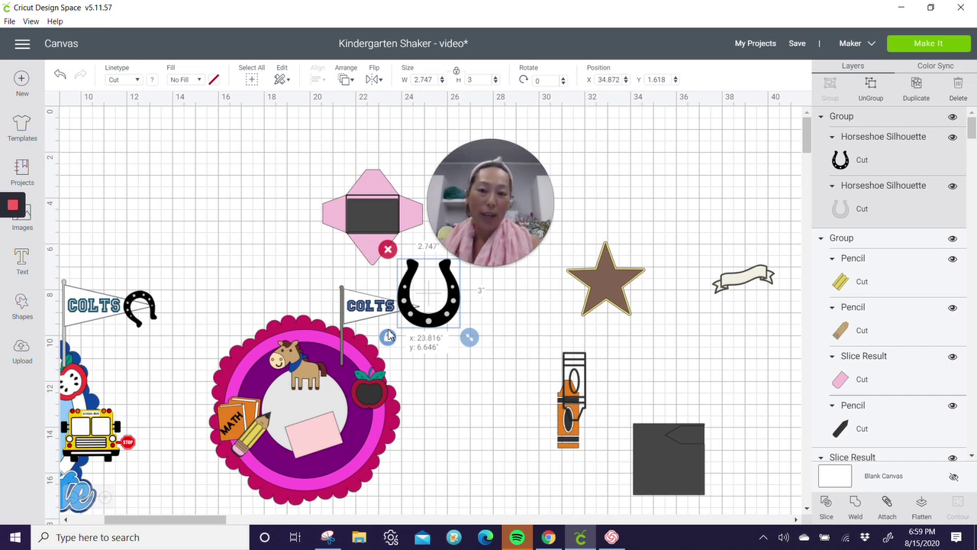
pyautogui.moveTo(389, 336); pyautogui.dragTo(290, 337)
pyautogui.moveTo(371, 338); pyautogui.dragTo(339, 329)
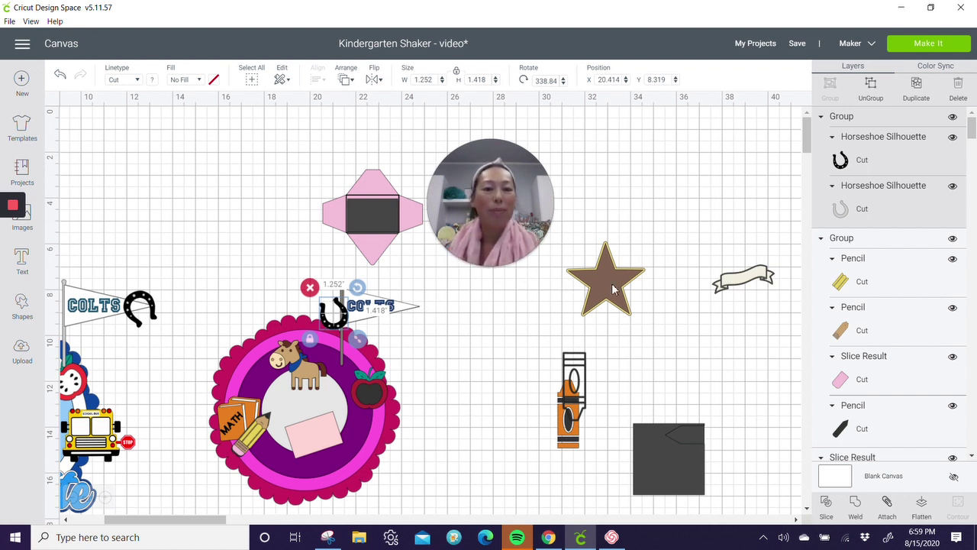
# Step: Enlarge the banner to about 9.35 in wide, place it over the upper edge of the pink shaker, and bring it to the front
pyautogui.click(763, 281)
pyautogui.moveTo(732, 284); pyautogui.dragTo(452, 342)
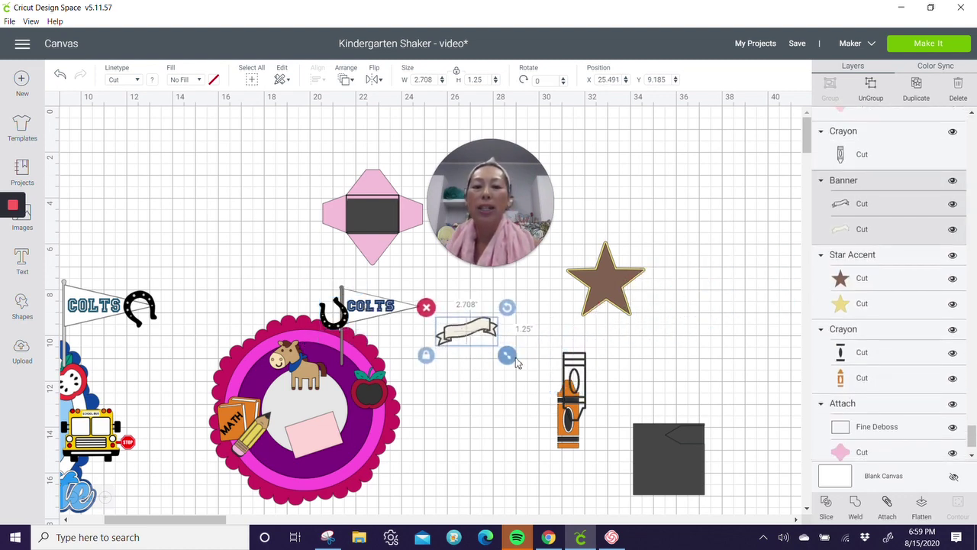
pyautogui.moveTo(517, 362); pyautogui.dragTo(668, 451)
pyautogui.moveTo(617, 345); pyautogui.dragTo(362, 284)
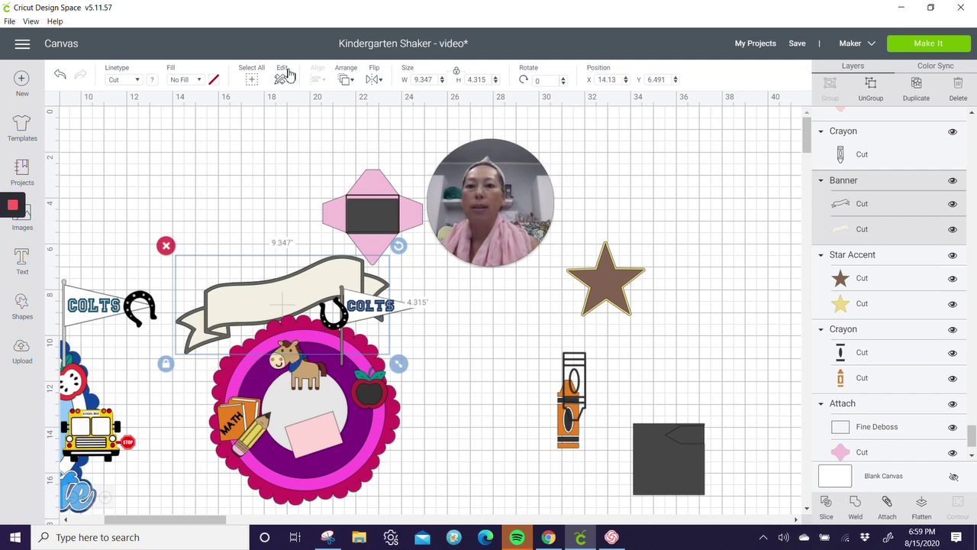
pyautogui.click(343, 79)
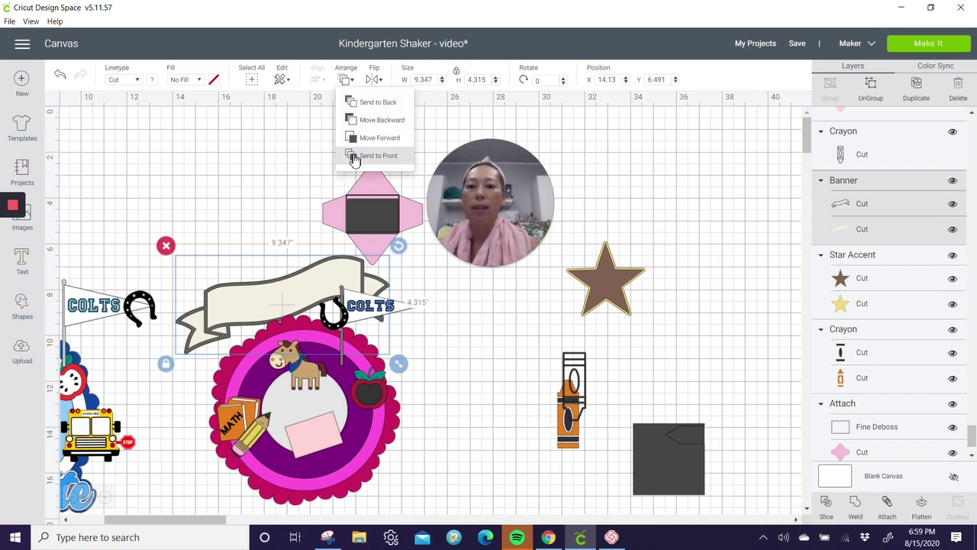
pyautogui.click(355, 155)
pyautogui.moveTo(259, 318); pyautogui.dragTo(260, 341)
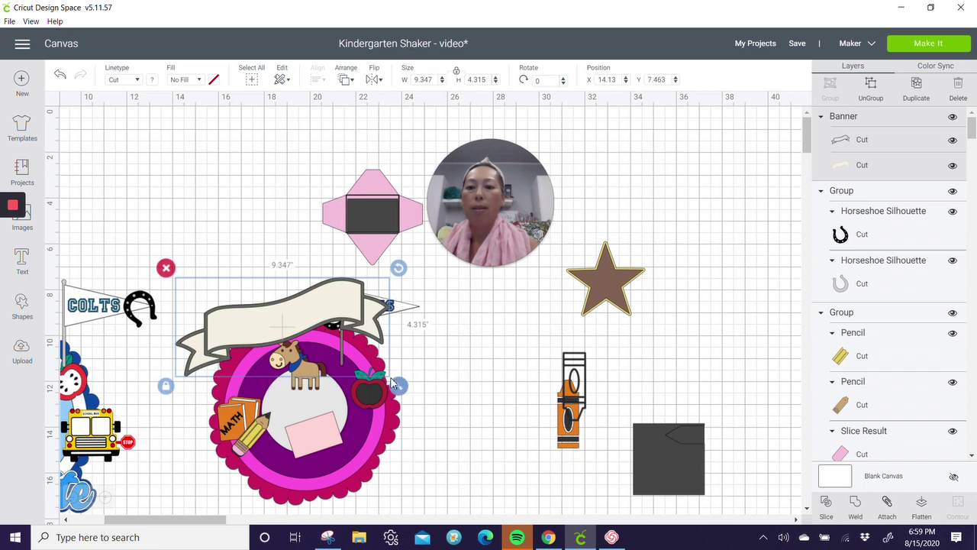
# Step: Shrink the banner to about 7.2 in wide and tilt it to about 348° above the horse on the pink shaker
pyautogui.moveTo(399, 386); pyautogui.dragTo(340, 362)
pyautogui.moveTo(267, 321); pyautogui.dragTo(267, 343)
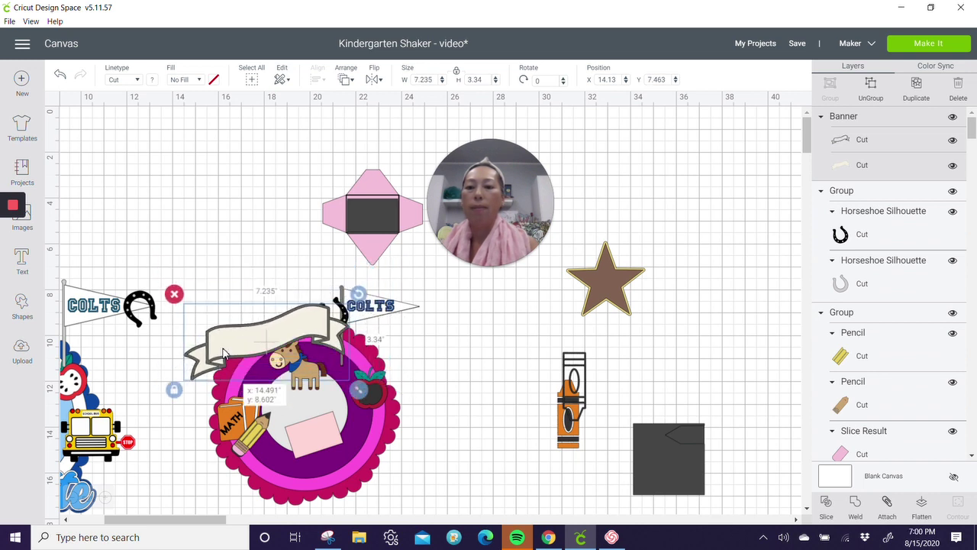
pyautogui.moveTo(358, 293); pyautogui.dragTo(336, 289)
pyautogui.moveTo(297, 317); pyautogui.dragTo(298, 308)
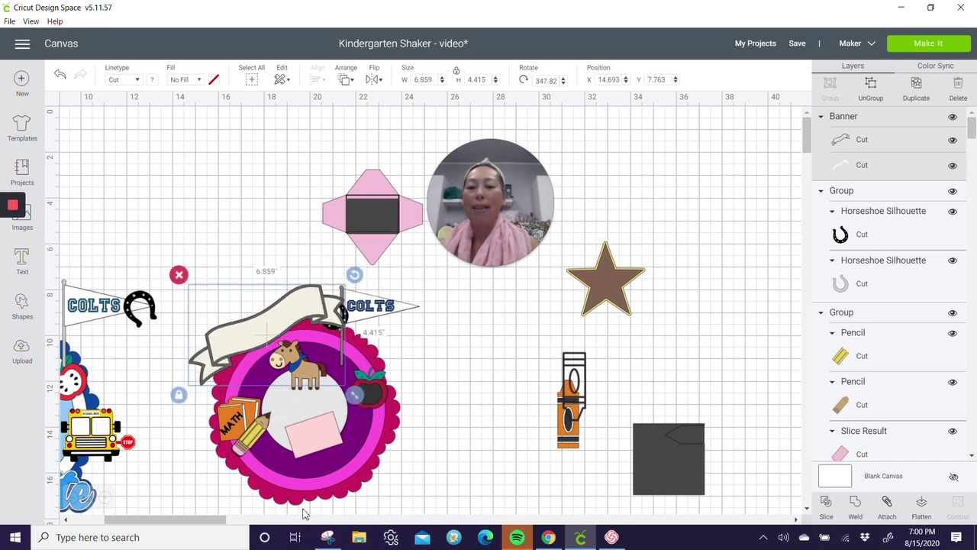
# Step: Change the banner's inner layer to white and its outline layer to dark blue
pyautogui.moveTo(203, 520); pyautogui.dragTo(170, 520)
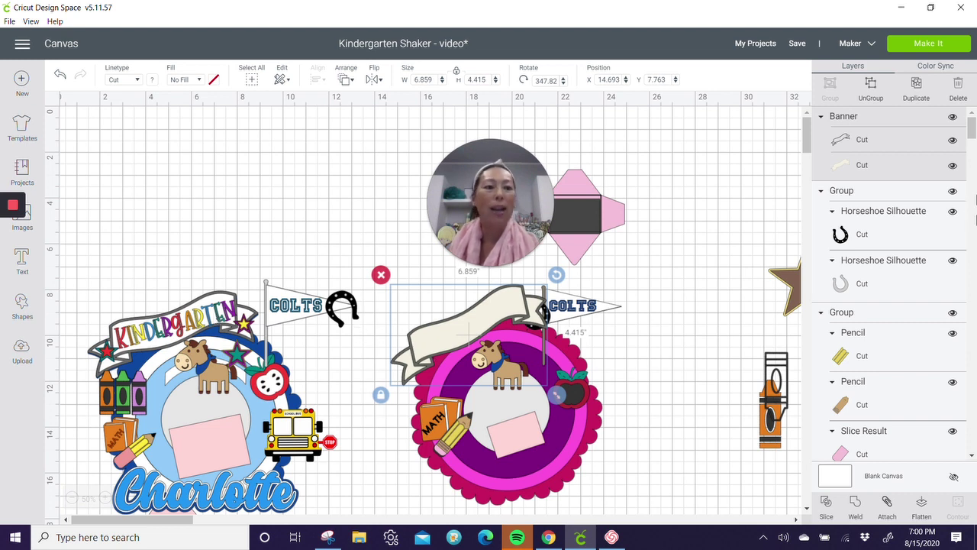
pyautogui.click(890, 166)
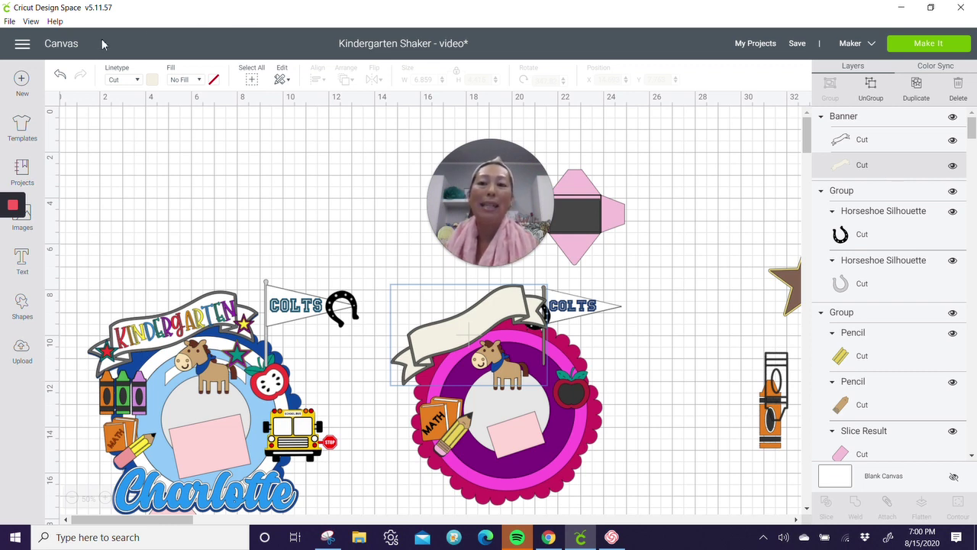
pyautogui.click(152, 83)
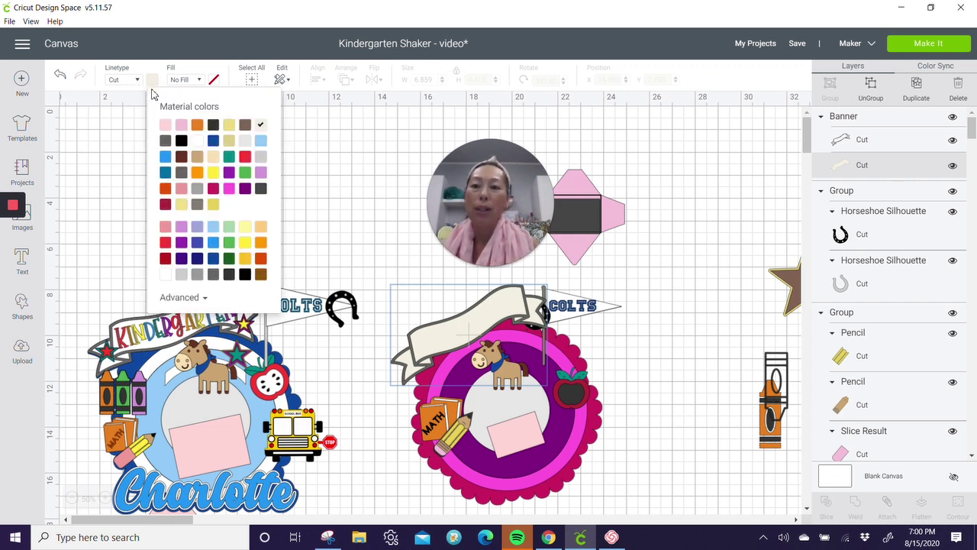
pyautogui.click(197, 140)
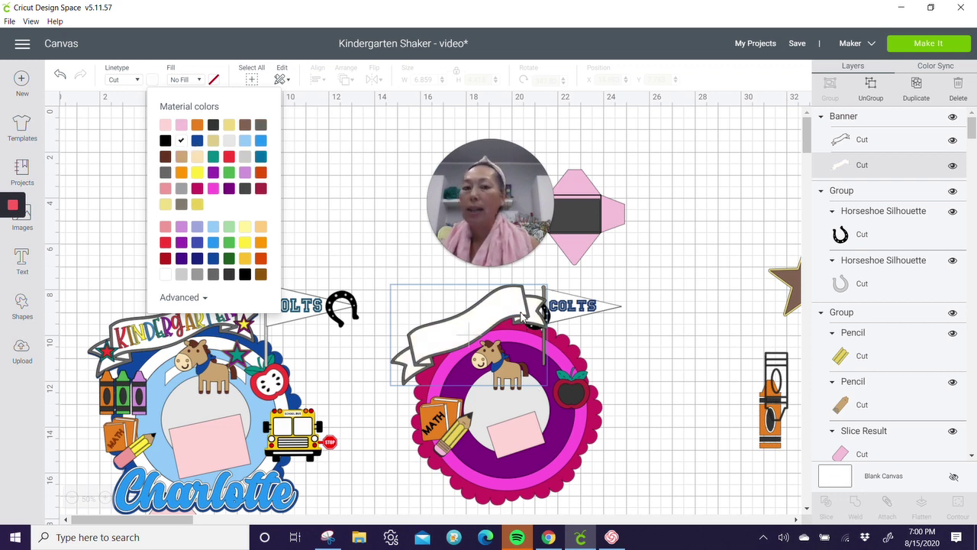
pyautogui.click(846, 142)
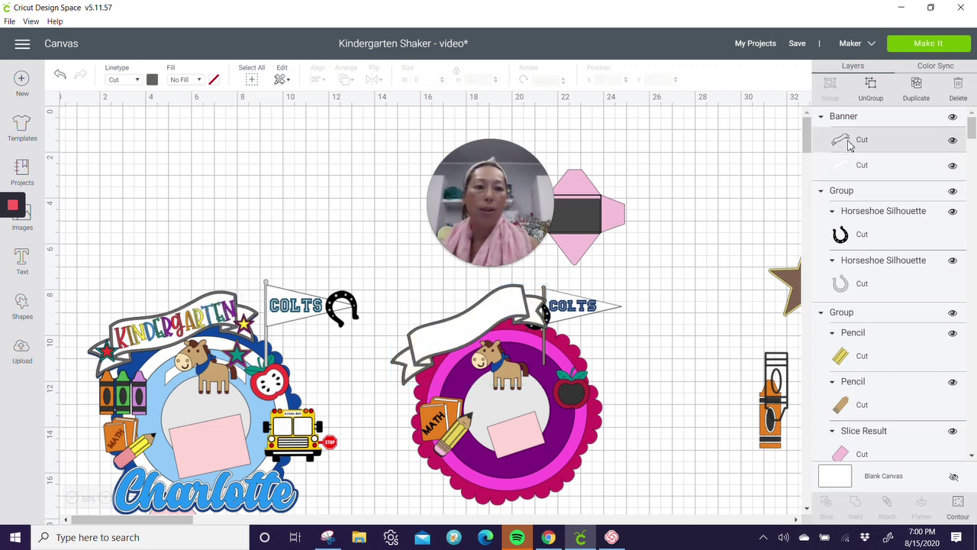
pyautogui.click(149, 82)
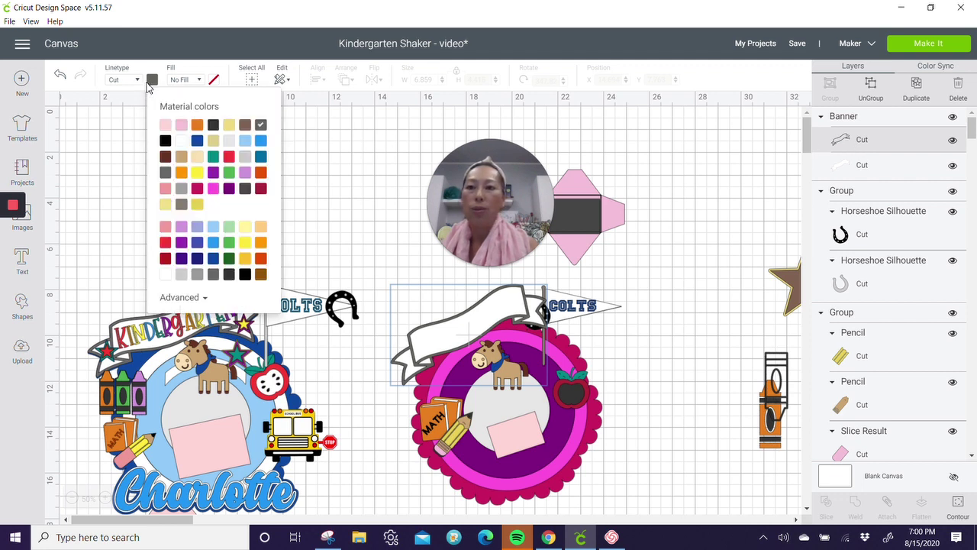
pyautogui.click(199, 142)
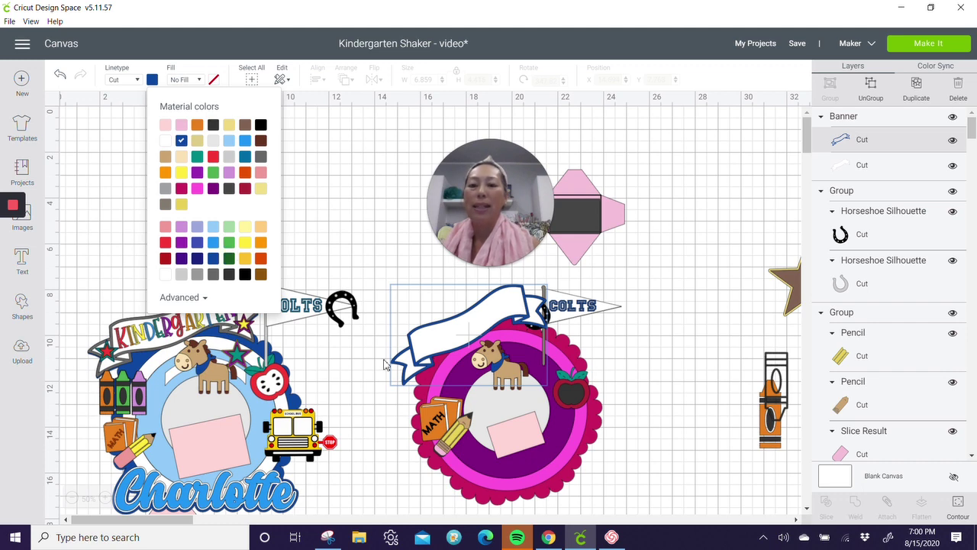
# Step: Add the text "kindergarten" in the Happy Popcorn font
pyautogui.click(35, 273)
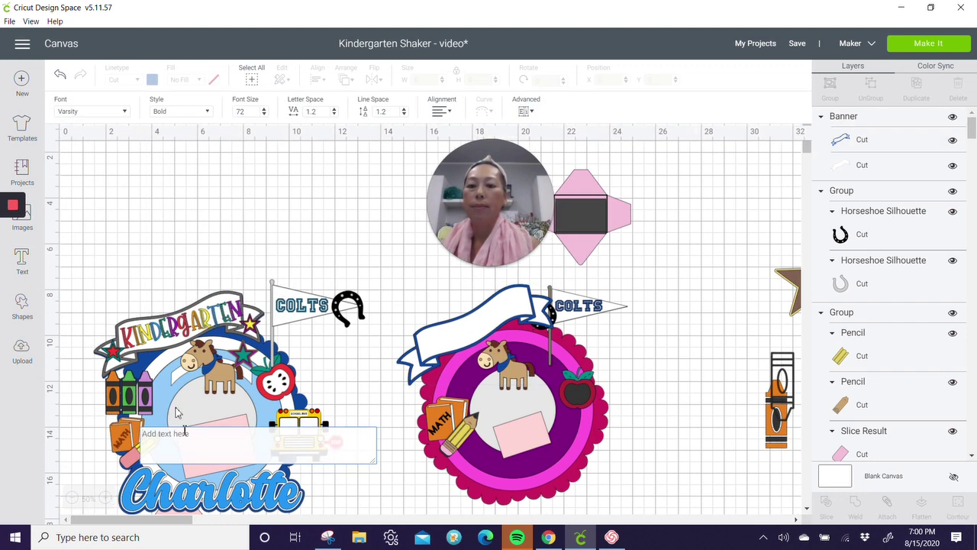
pyautogui.click(110, 115)
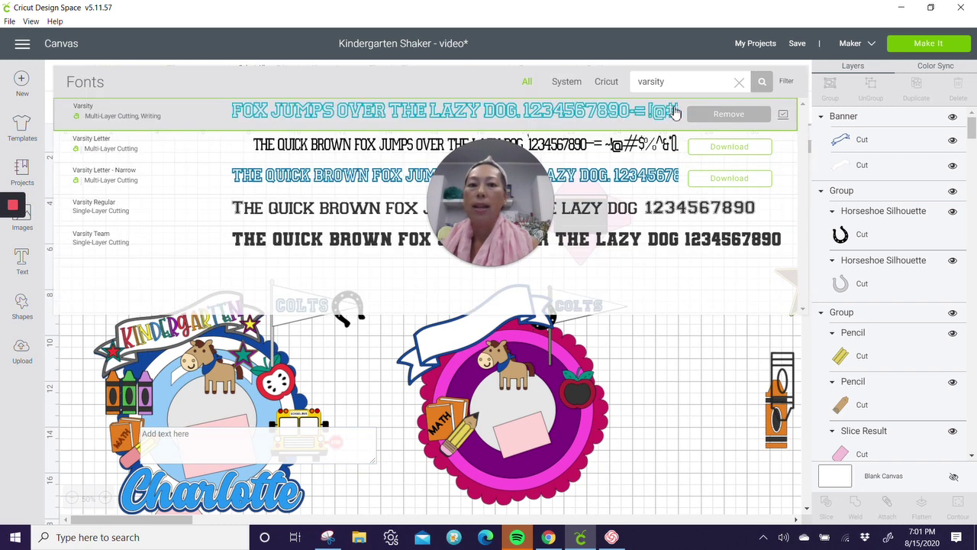
pyautogui.doubleClick(689, 84)
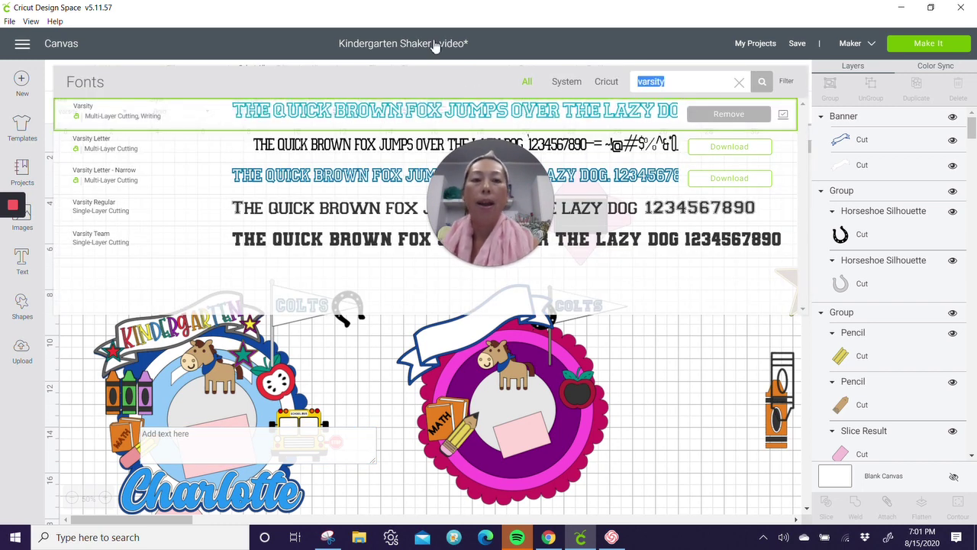
pyautogui.write('happy')
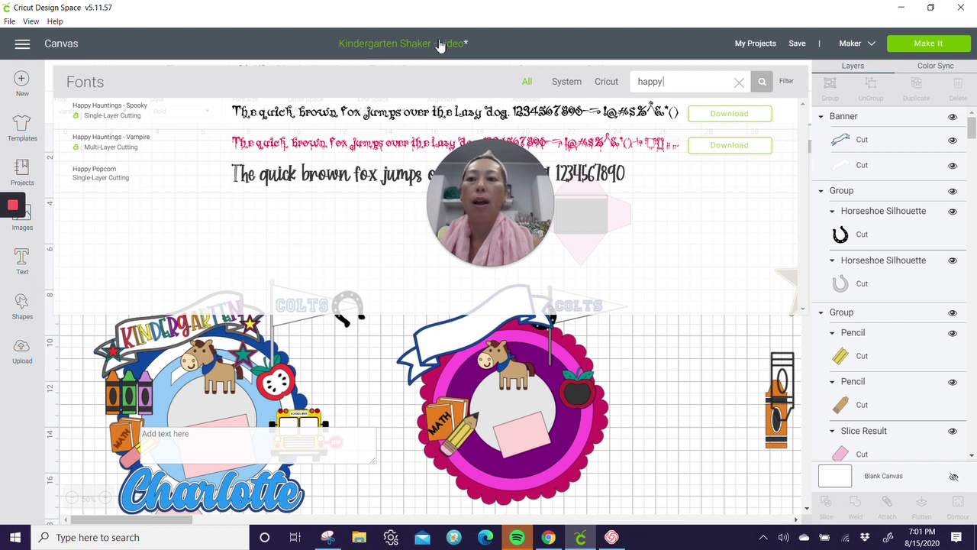
pyautogui.click(325, 170)
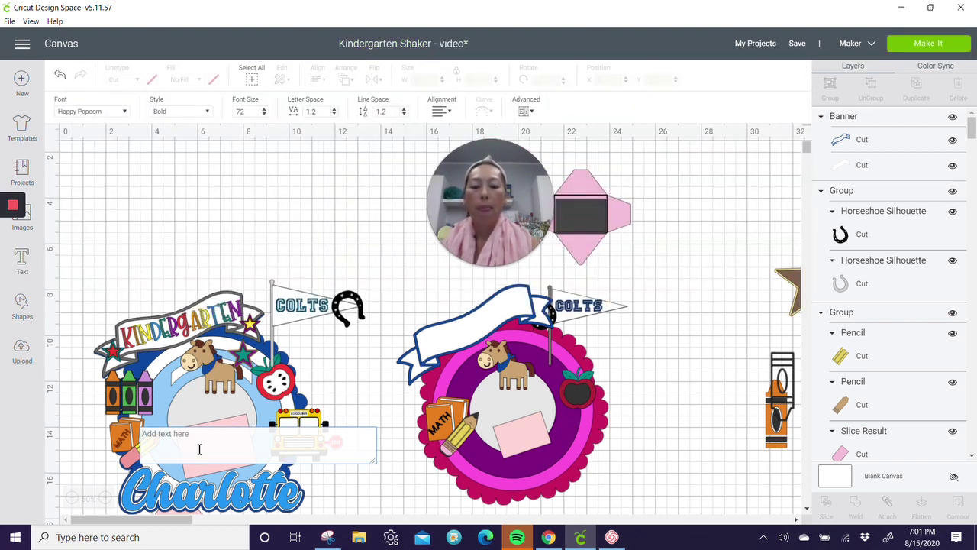
pyautogui.write('K')
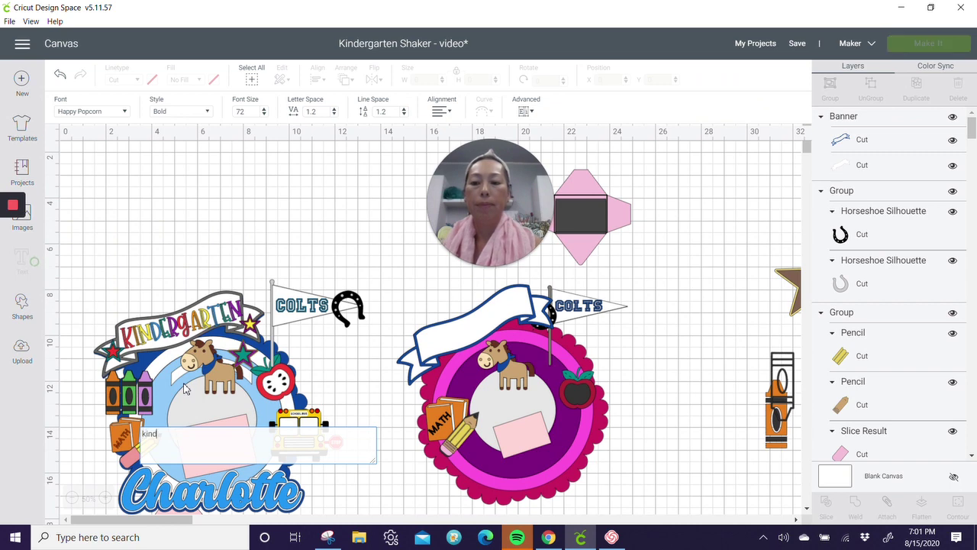
pyautogui.write('indergarten')
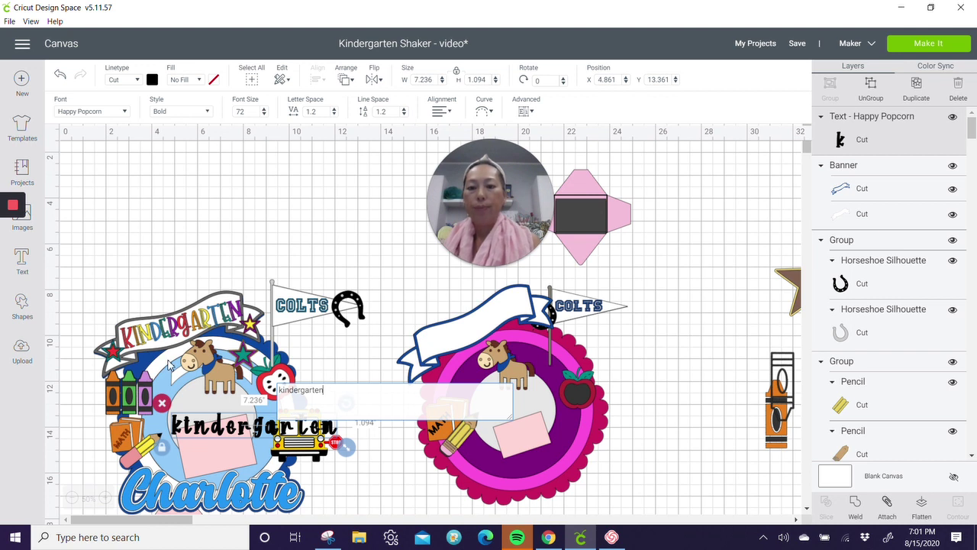
# Step: Rewrite the text in capitals as "KINDERGARTEN" and move it into the clear space above the two shakers
pyautogui.doubleClick(280, 393)
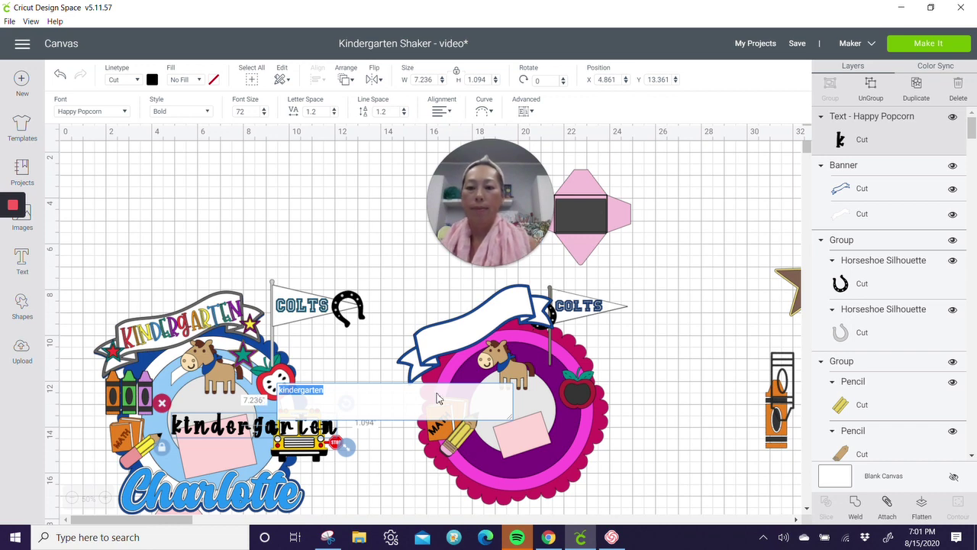
pyautogui.write('KINDERGARTEN')
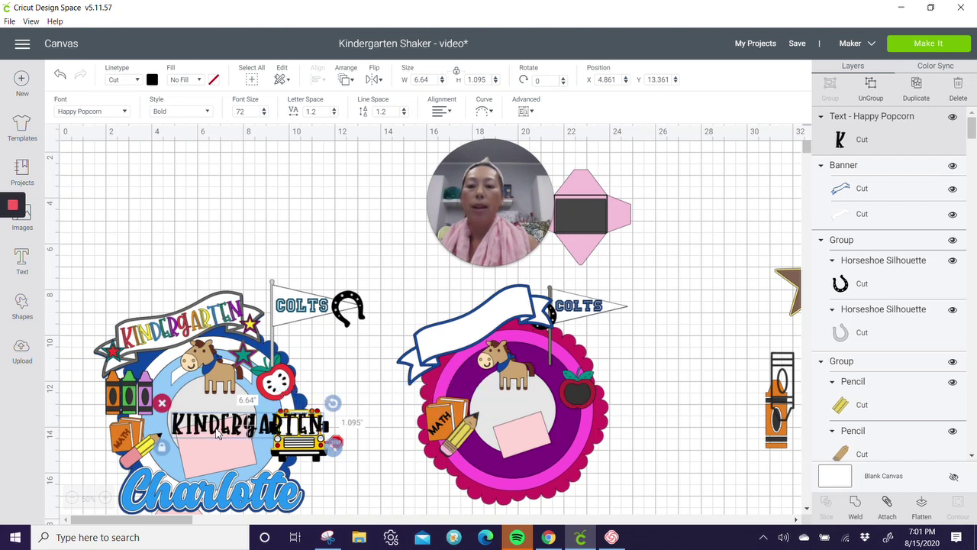
pyautogui.moveTo(225, 425); pyautogui.dragTo(310, 229)
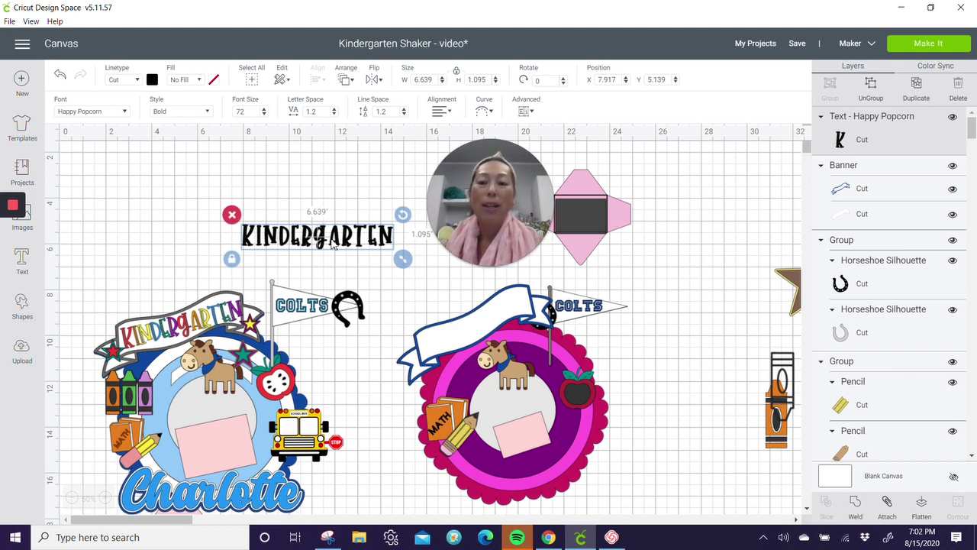
# Step: Rotate the banner to about 12° so it lies nearly level, and place the KINDERGARTEN text over it
pyautogui.moveTo(369, 239); pyautogui.dragTo(517, 279)
pyautogui.click(518, 322)
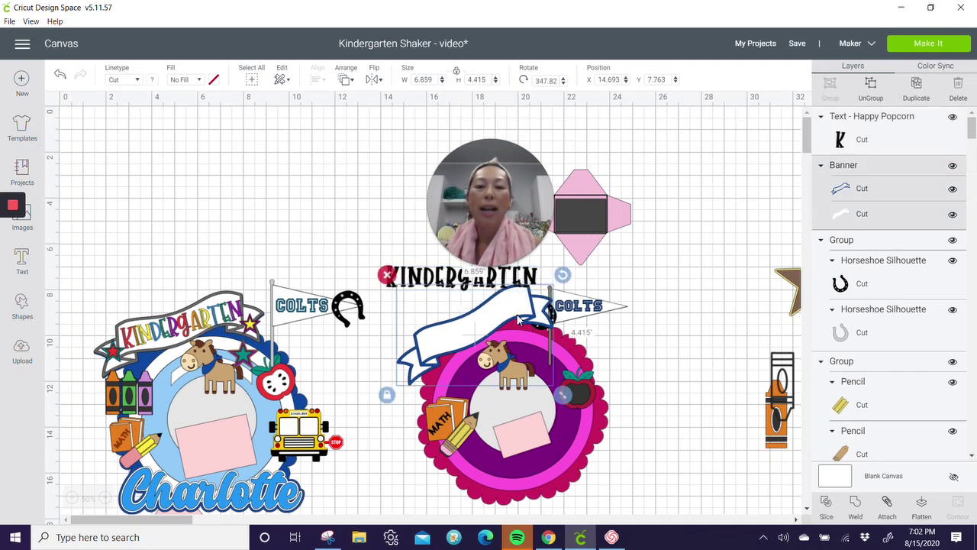
pyautogui.moveTo(563, 277); pyautogui.dragTo(479, 334)
pyautogui.click(439, 281)
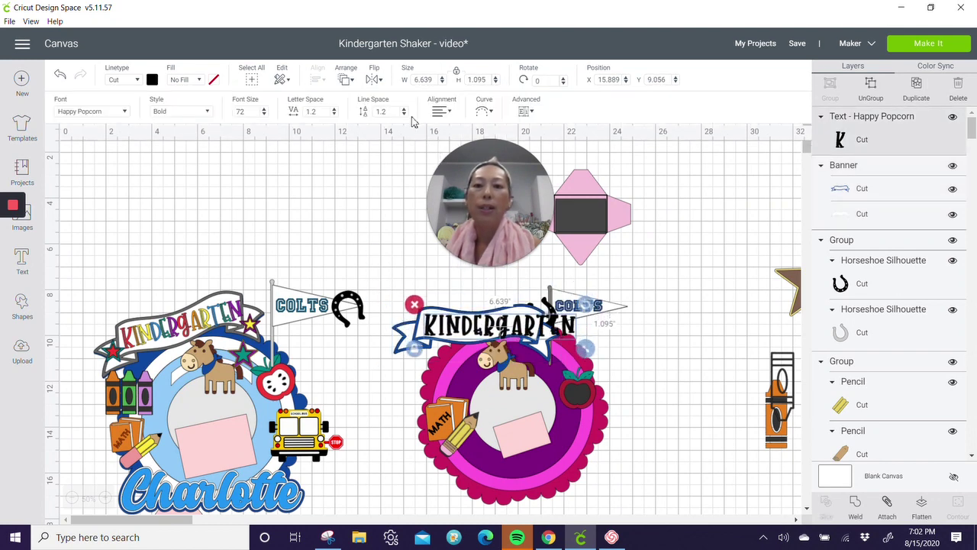
# Step: Reduce the KINDERGARTEN text's letter spacing to 0.8 and shift the text left to fit the banner
pyautogui.click(335, 114)
pyautogui.click(334, 114)
pyautogui.click(335, 114)
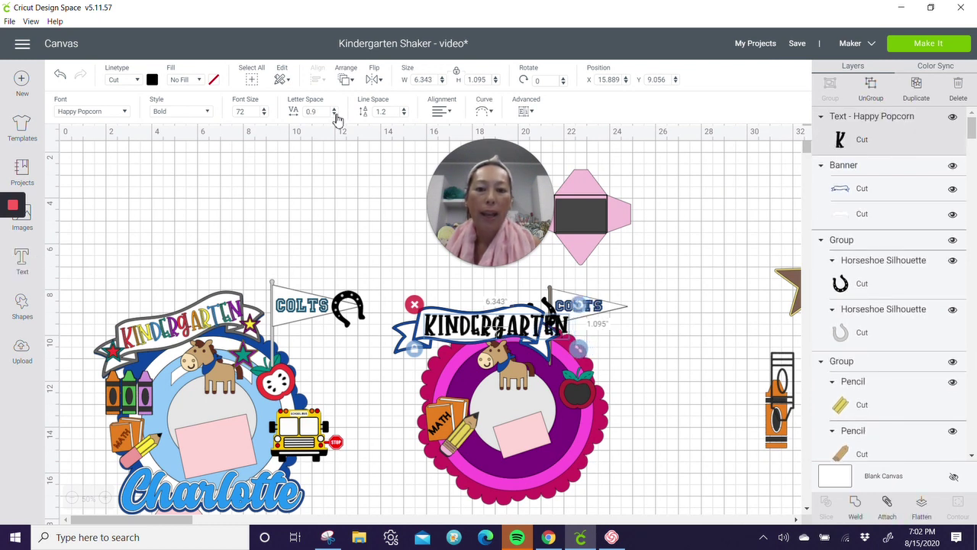
pyautogui.click(335, 114)
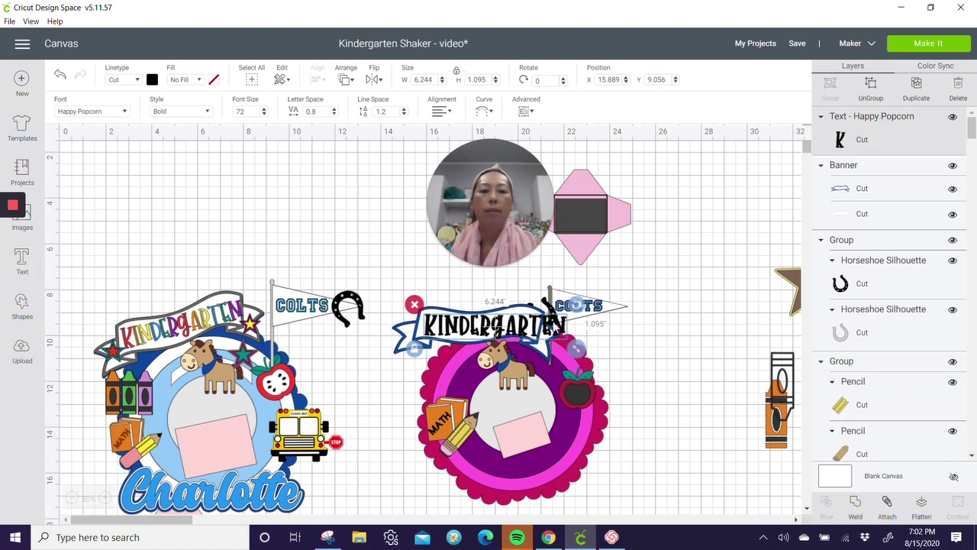
pyautogui.moveTo(551, 327); pyautogui.dragTo(540, 327)
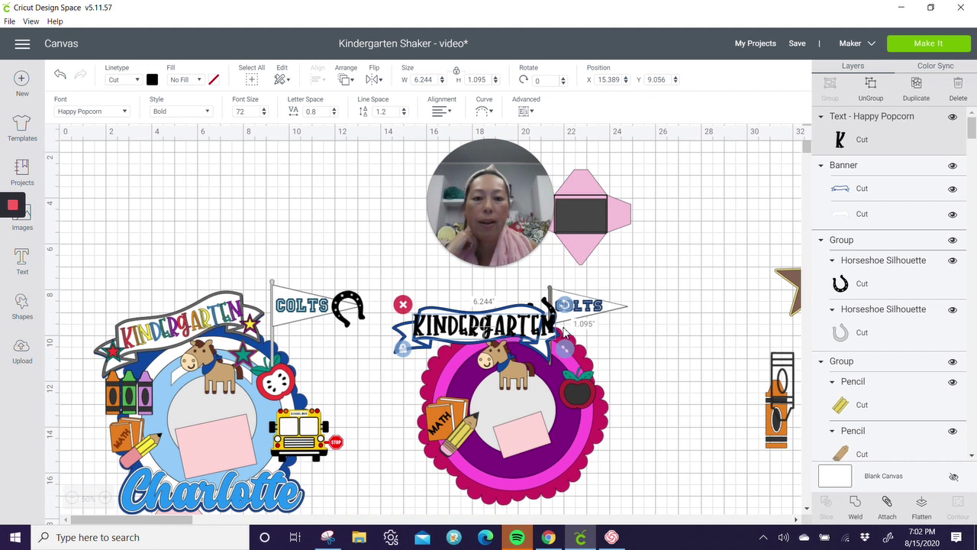
# Step: Unlock the banner's proportions, stretch it to about 8.2 in wide, and adjust its position and tilt behind the text
pyautogui.click(397, 333)
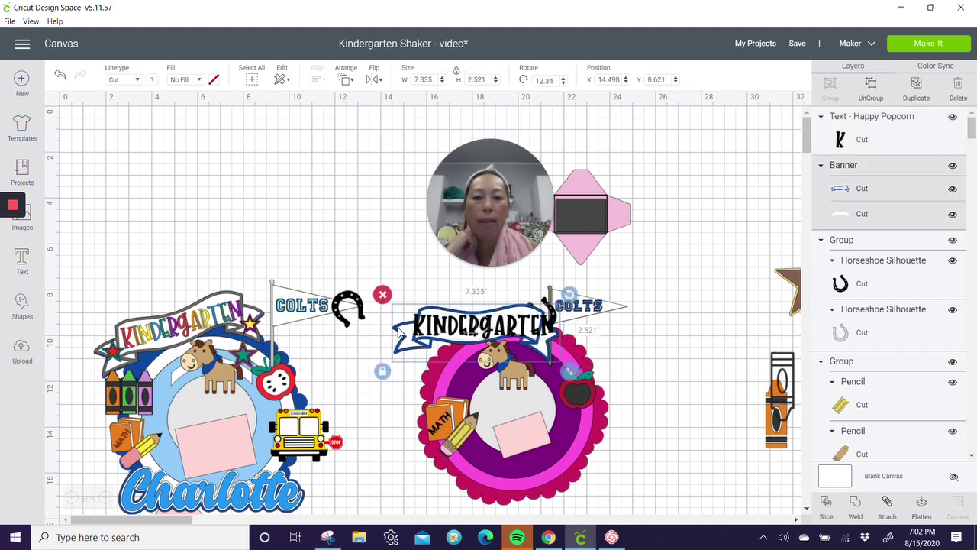
pyautogui.click(384, 373)
pyautogui.moveTo(569, 378); pyautogui.dragTo(589, 372)
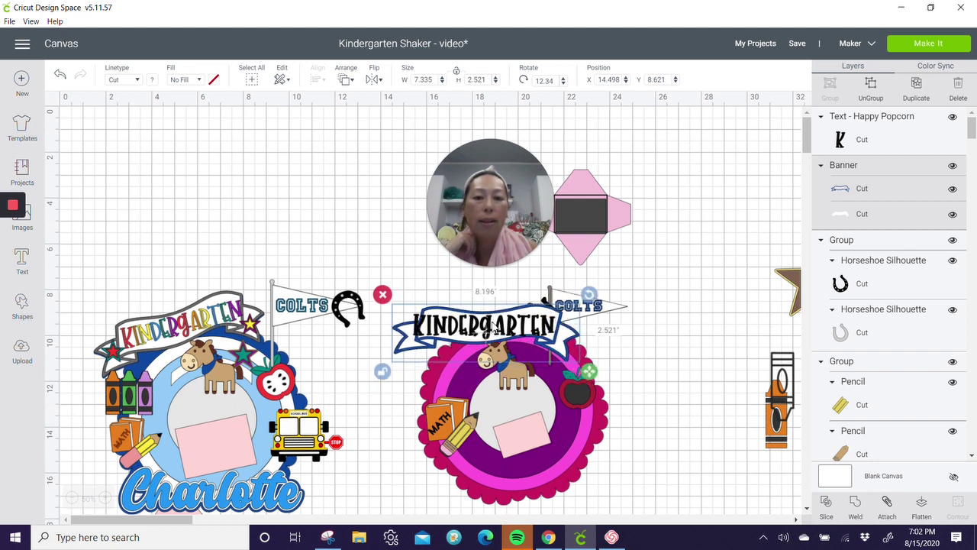
pyautogui.click(494, 326)
pyautogui.moveTo(496, 327)
pyautogui.mouseDown()
pyautogui.moveTo(509, 328)
pyautogui.moveTo(496, 326)
pyautogui.mouseUp()
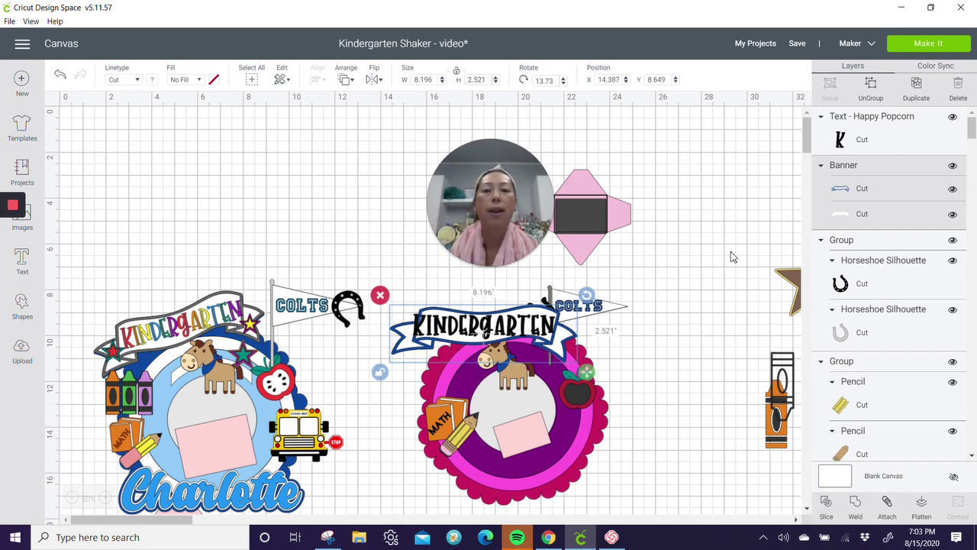
# Step: Ungroup the banner's layers and send the KINDERGARTEN text to the front of the banner
pyautogui.click(871, 90)
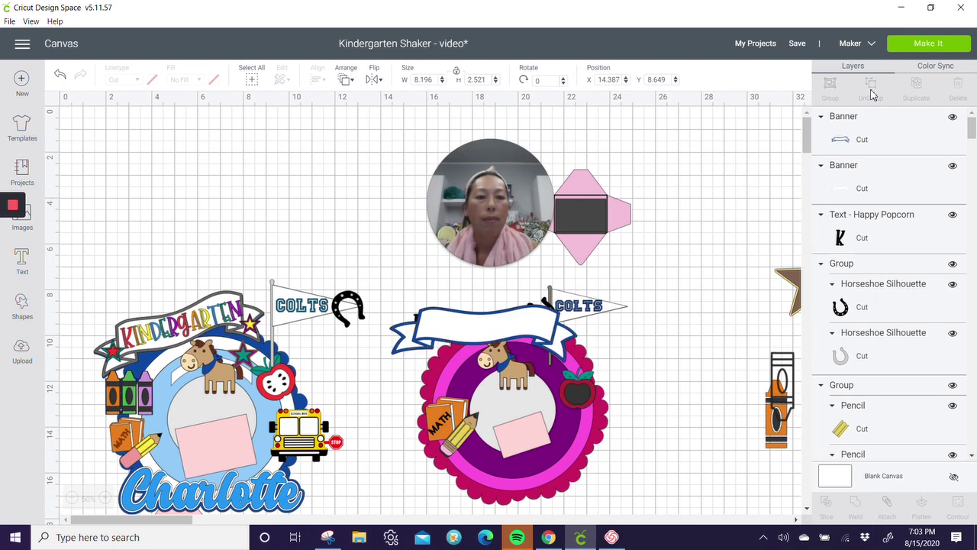
pyautogui.click(899, 238)
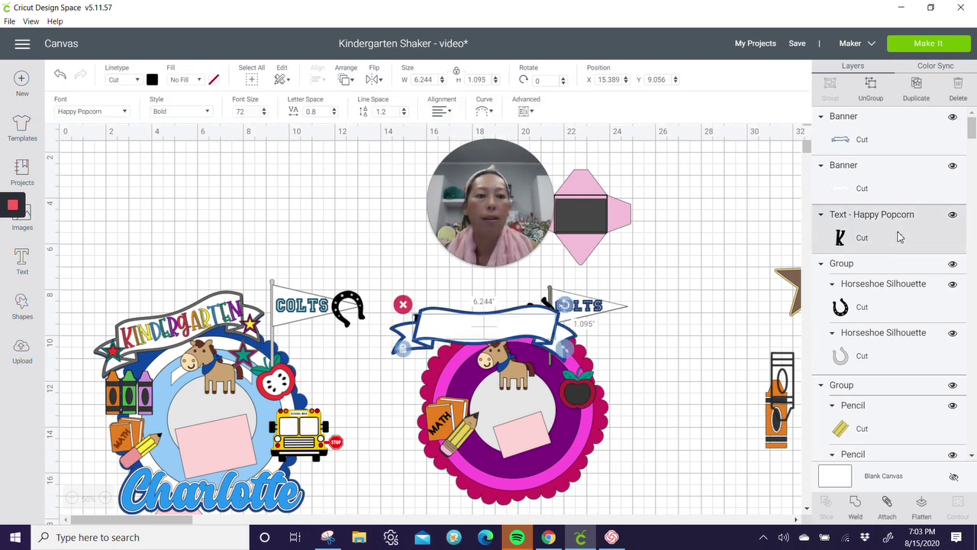
pyautogui.click(345, 80)
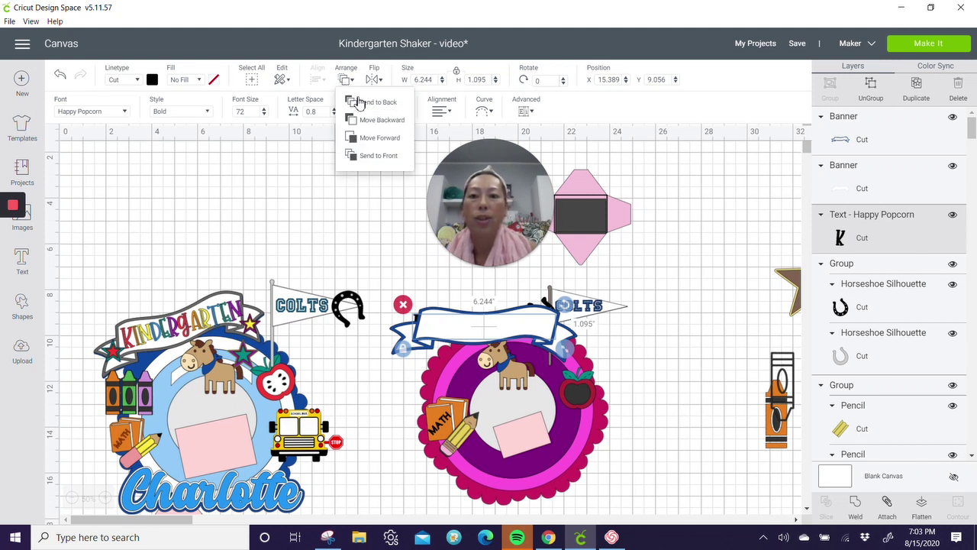
pyautogui.click(364, 157)
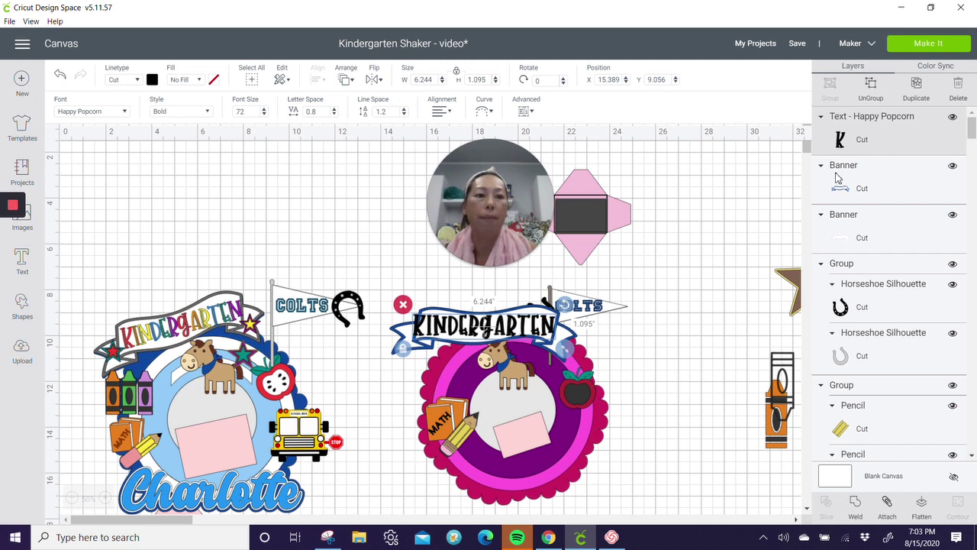
# Step: Ungroup the KINDERGARTEN text into separate letters and recolor the letter K red
pyautogui.click(870, 87)
pyautogui.click(703, 280)
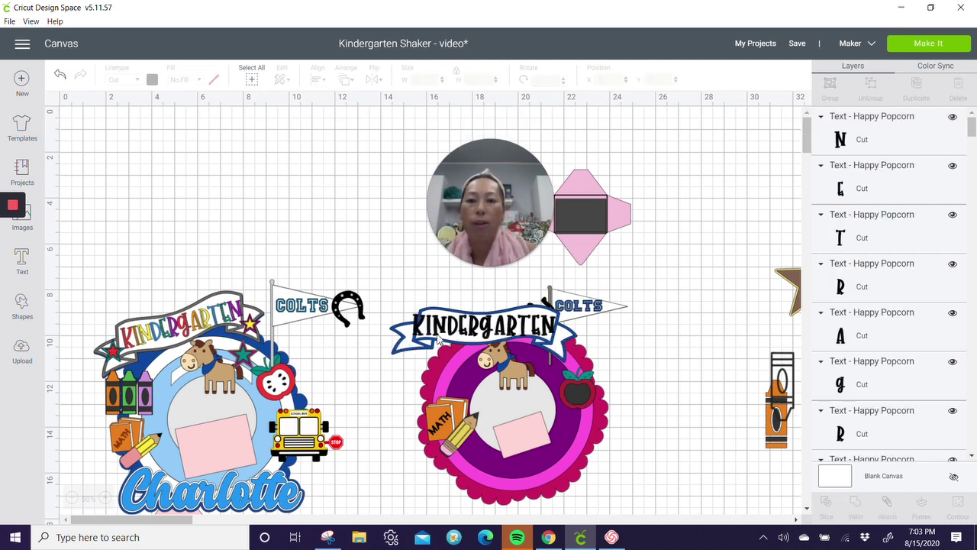
pyautogui.scroll(-5, 874, 359)
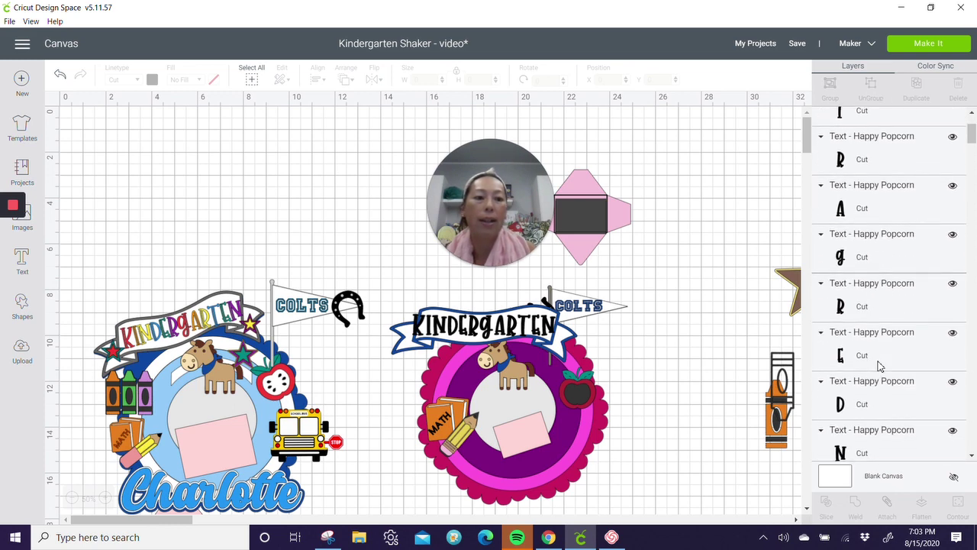
pyautogui.click(858, 425)
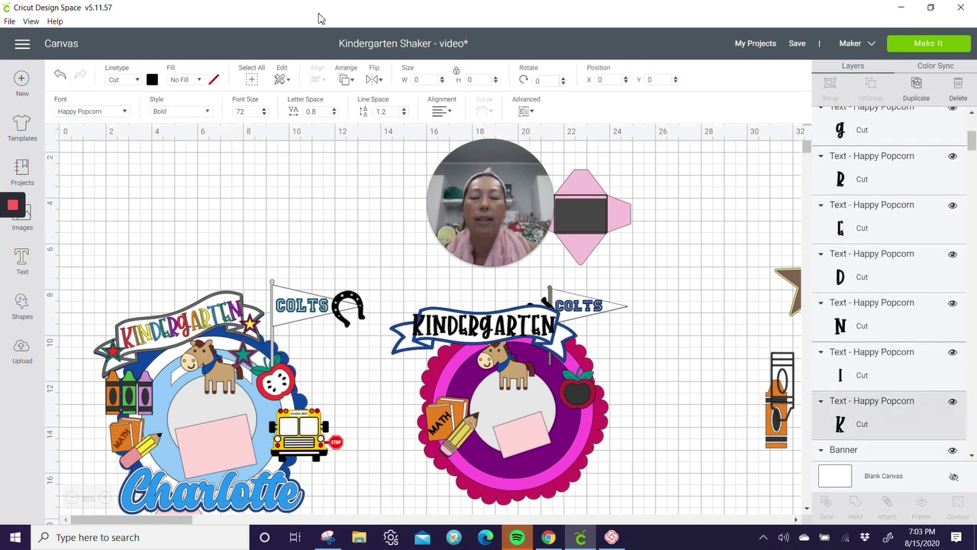
pyautogui.click(154, 80)
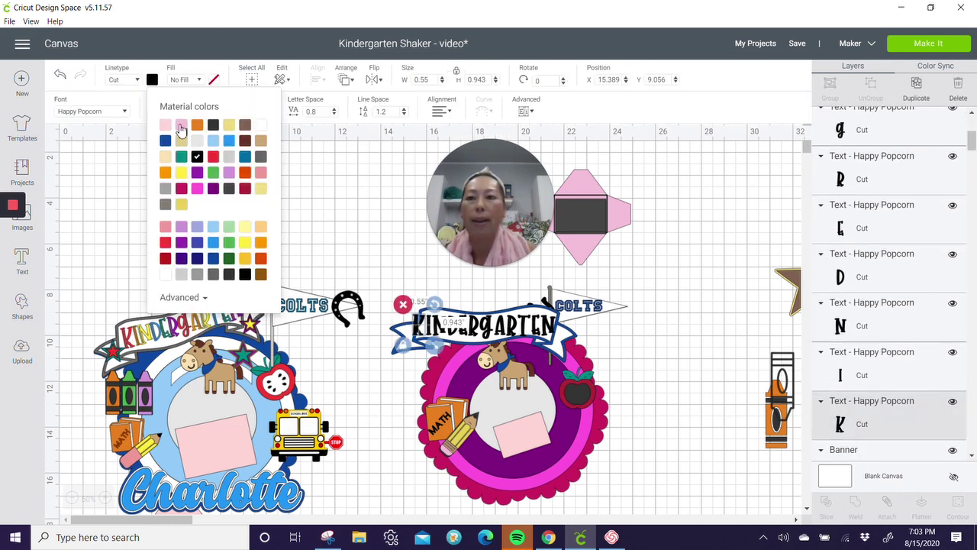
pyautogui.click(213, 156)
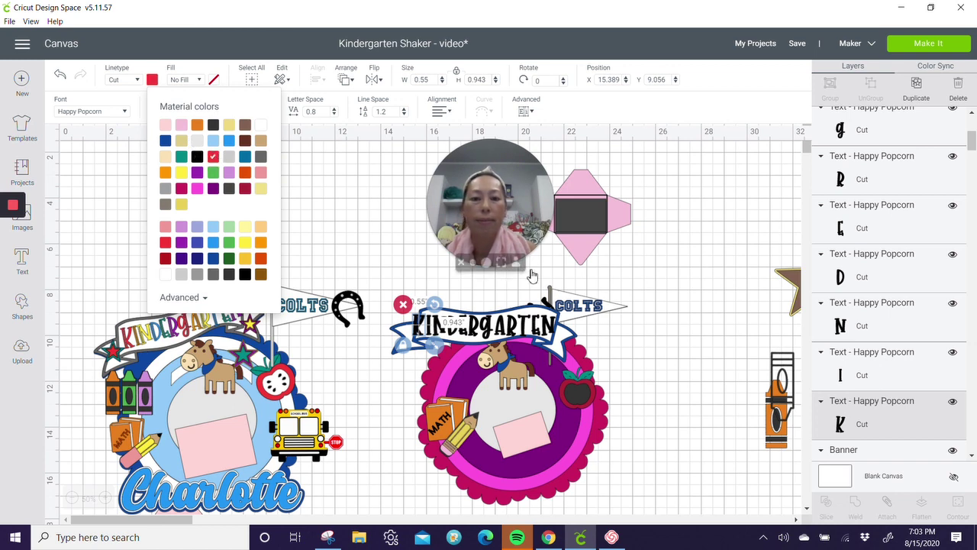
pyautogui.click(855, 369)
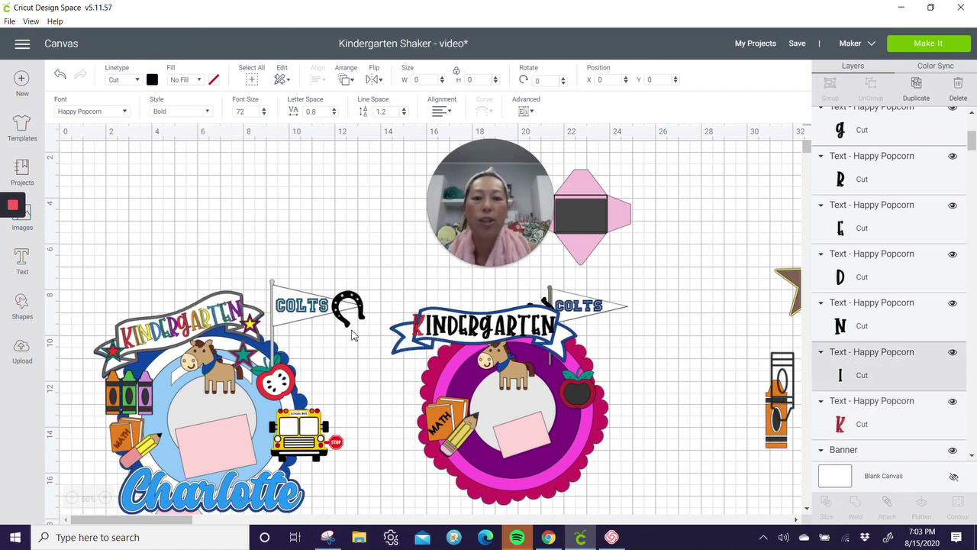
pyautogui.click(657, 336)
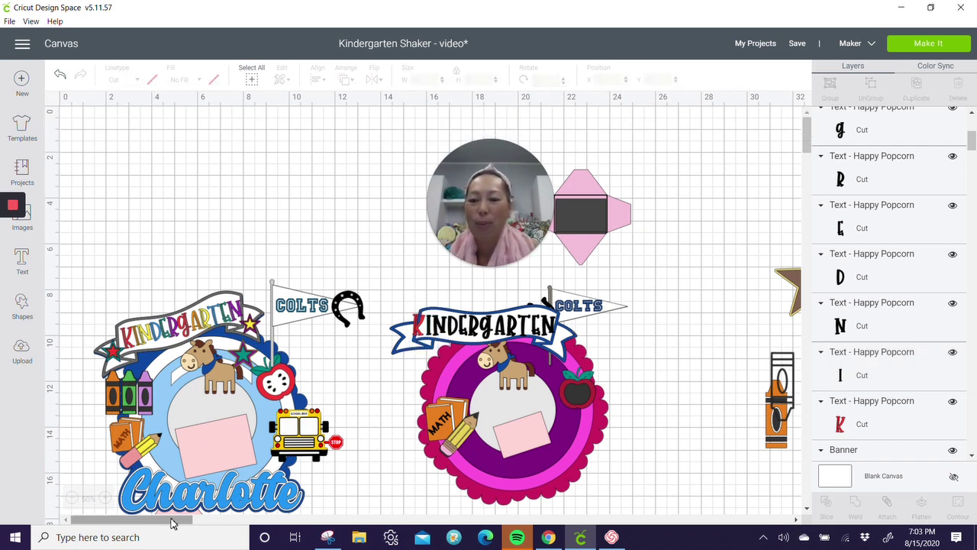
# Step: Delete the leftover dark square together with the slice results stacked on it
pyautogui.moveTo(172, 522); pyautogui.dragTo(216, 519)
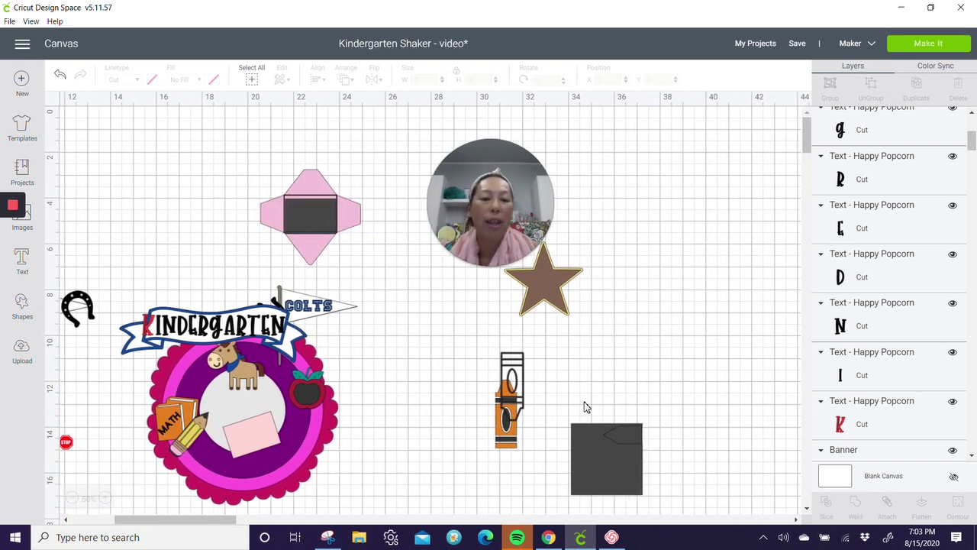
pyautogui.moveTo(622, 442); pyautogui.dragTo(652, 464)
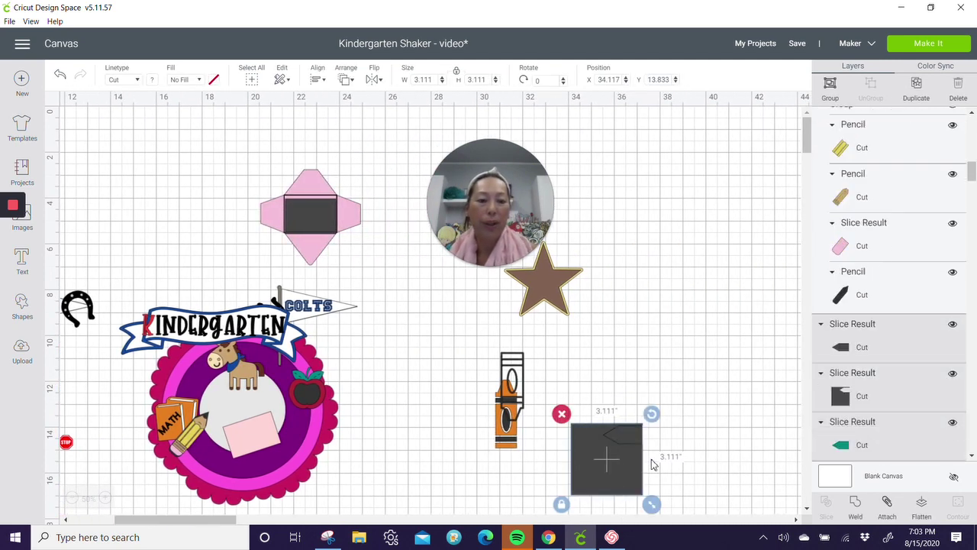
pyautogui.press('Delete')
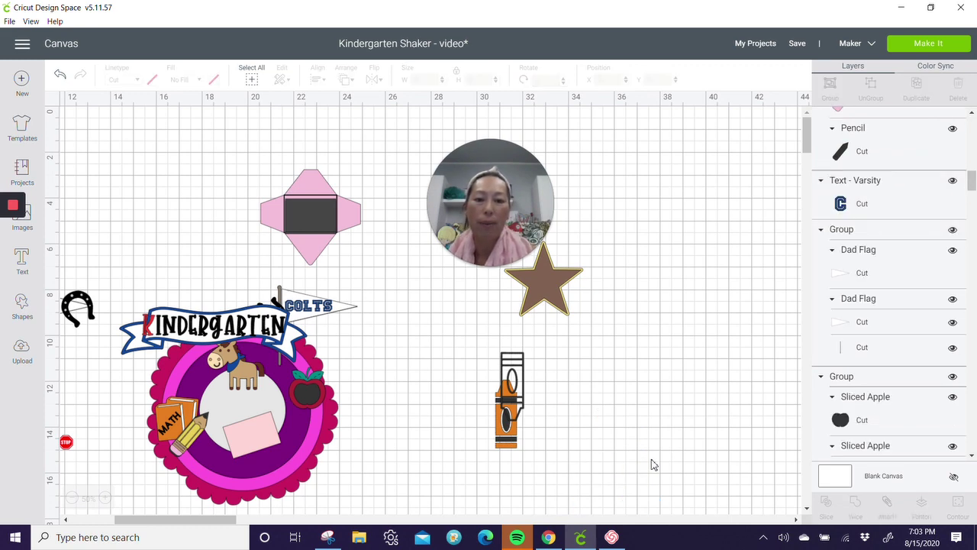
# Step: Rotate the outline crayon to about 180° so it points up, and move it clear of the orange crayon
pyautogui.click(516, 395)
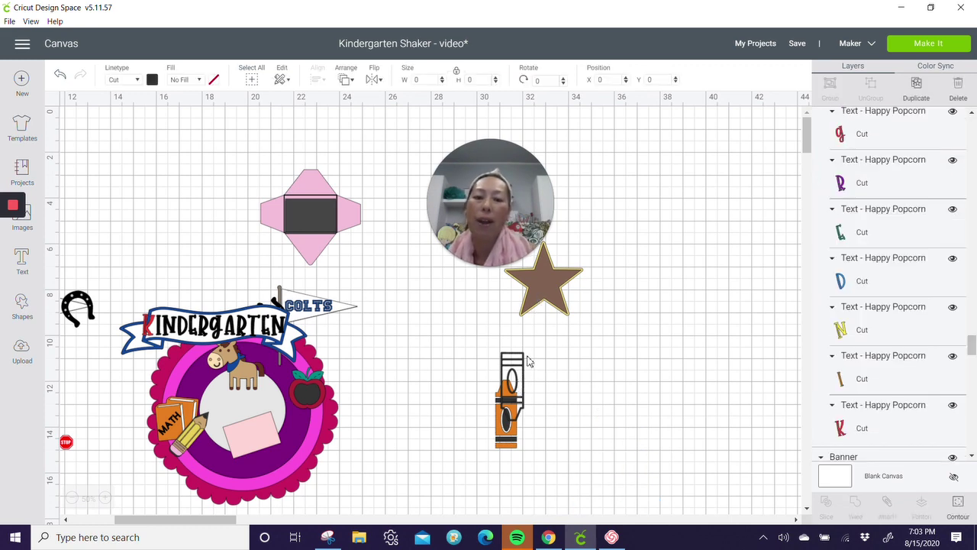
pyautogui.moveTo(532, 343); pyautogui.dragTo(471, 464)
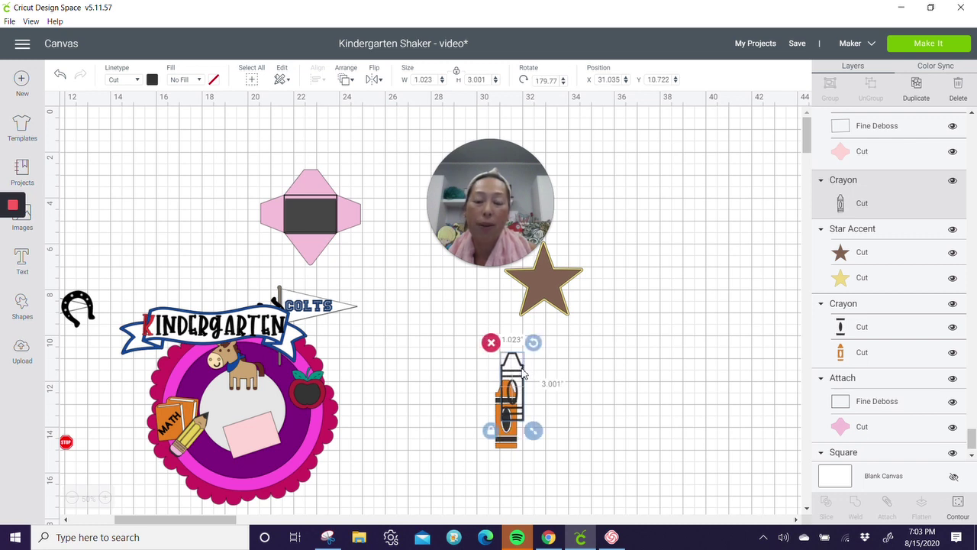
pyautogui.moveTo(523, 378); pyautogui.dragTo(607, 403)
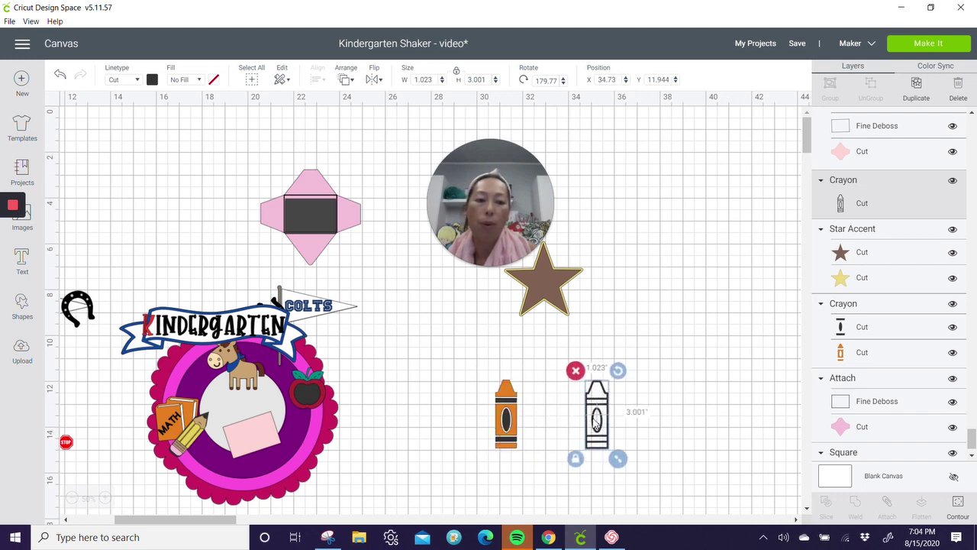
# Step: Hide all contours of the outline crayon to turn it into a solid silhouette
pyautogui.click(960, 506)
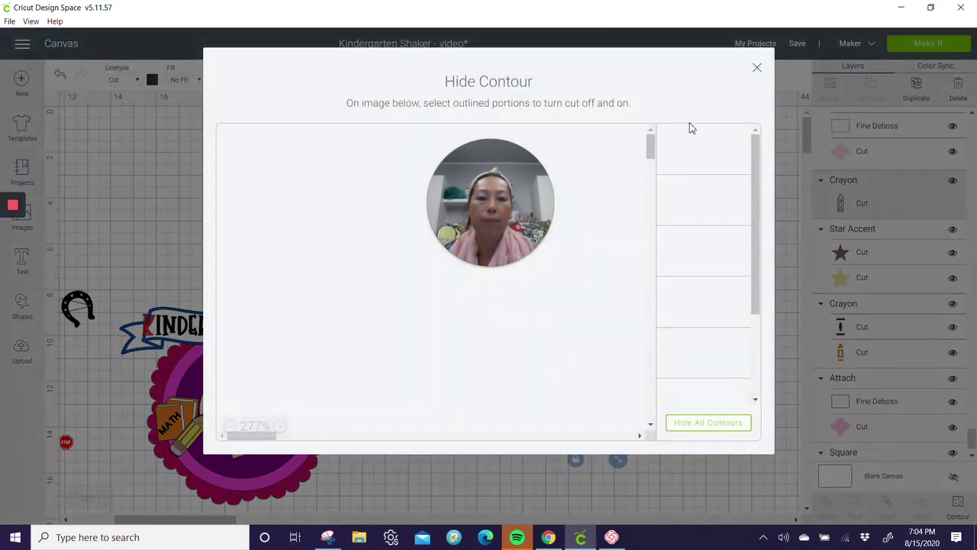
pyautogui.click(678, 424)
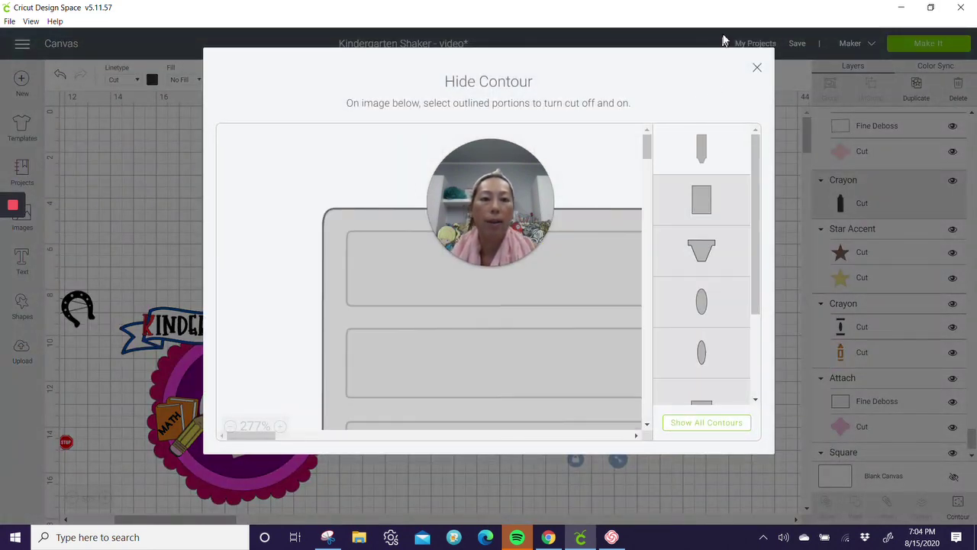
pyautogui.click(756, 70)
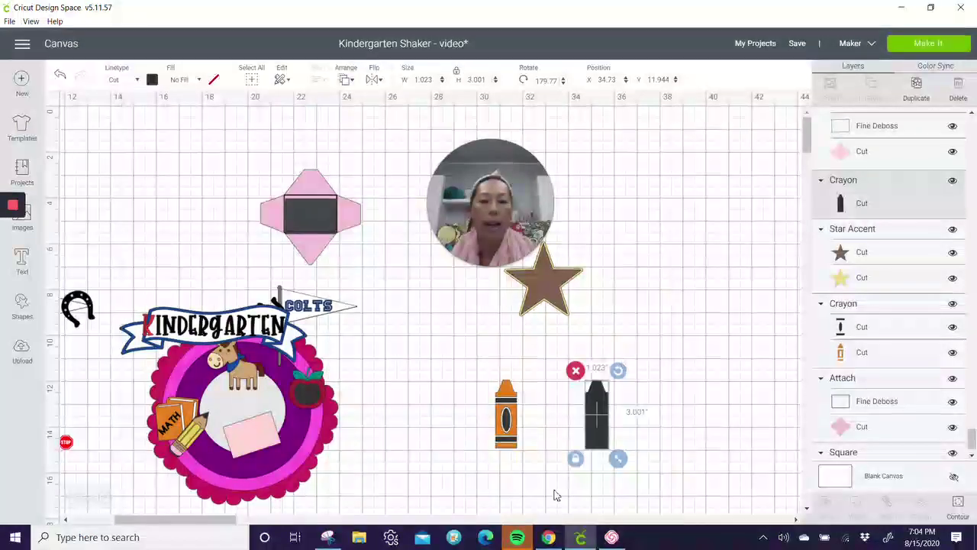
# Step: Delete the orange crayon's dark detail layer and place the remaining orange layer over the solid crayon silhouette
pyautogui.click(507, 412)
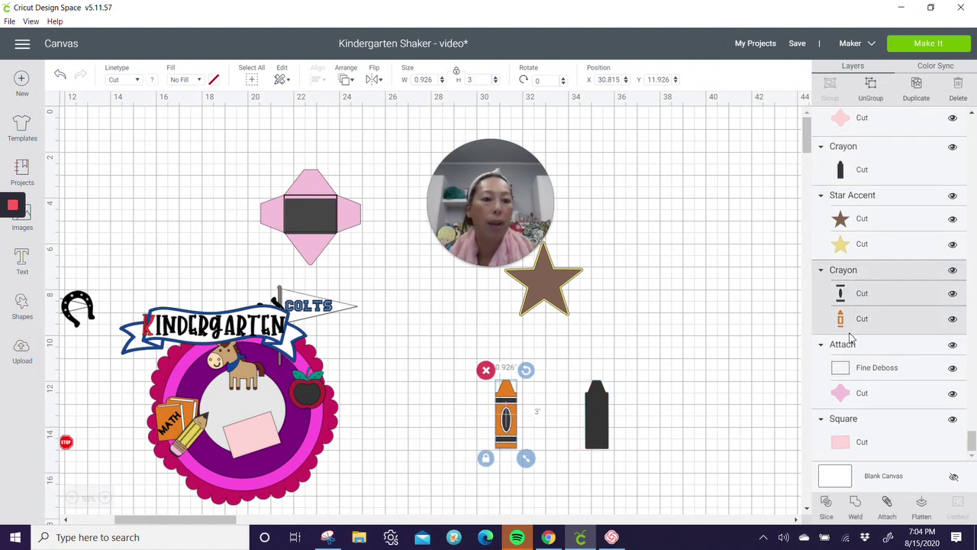
pyautogui.click(862, 295)
pyautogui.press('Delete')
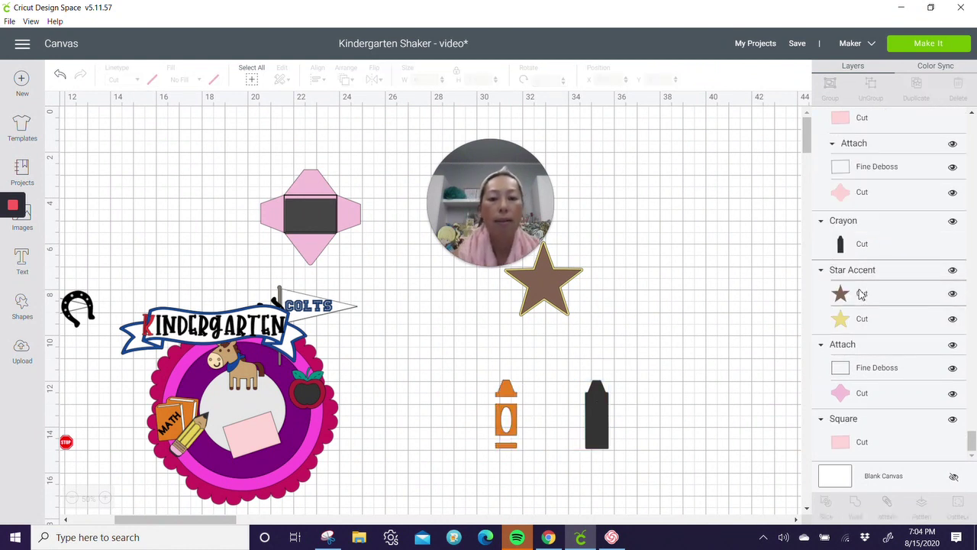
pyautogui.moveTo(515, 418); pyautogui.dragTo(608, 419)
pyautogui.click(555, 408)
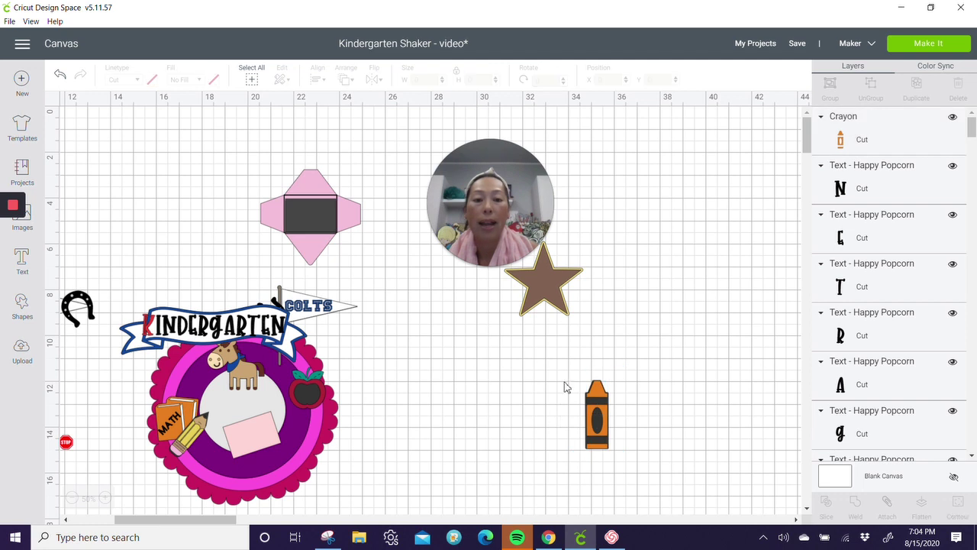
# Step: Duplicate the orange crayon with its dark backing, place the copy beside the original, and recolor its top layer purple
pyautogui.moveTo(564, 379); pyautogui.dragTo(658, 466)
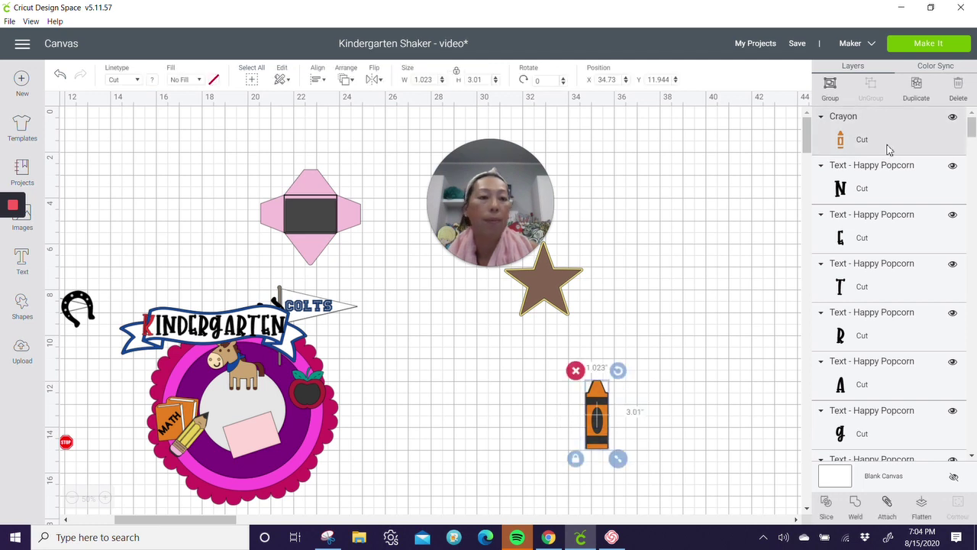
pyautogui.click(916, 85)
pyautogui.moveTo(615, 427); pyautogui.dragTo(625, 414)
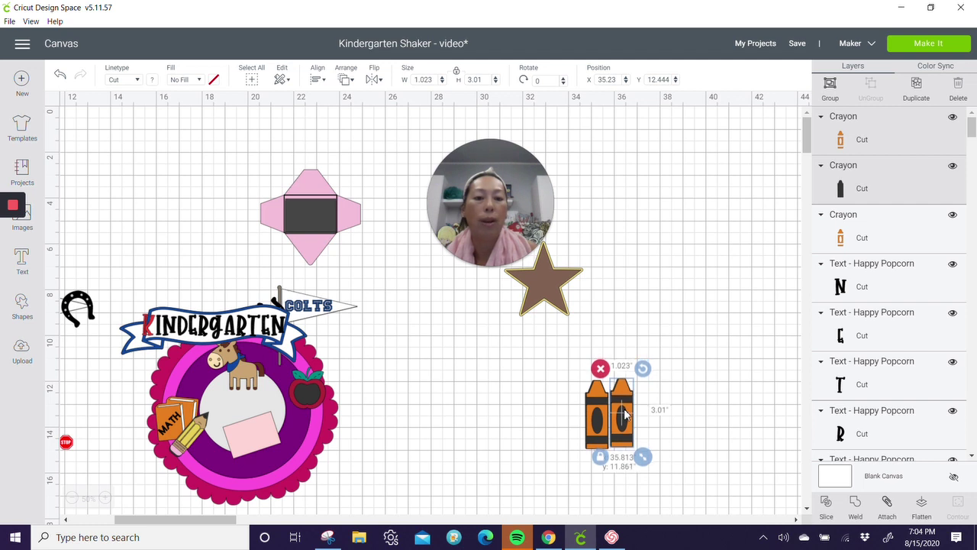
pyautogui.click(871, 145)
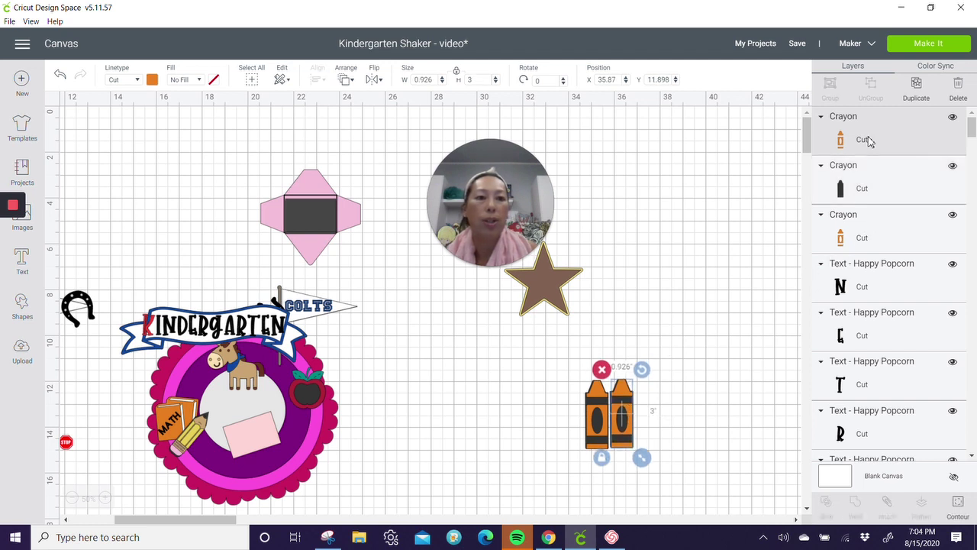
pyautogui.click(151, 80)
pyautogui.click(181, 172)
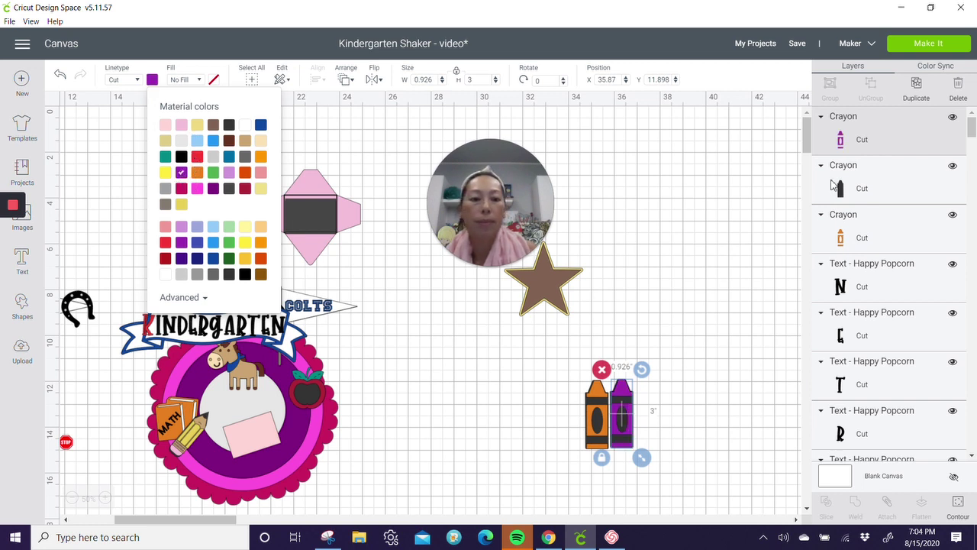
# Step: Duplicate the orange crayon with its backing again, place the copy beside the purple crayon, and recolor its top layer teal
pyautogui.click(914, 93)
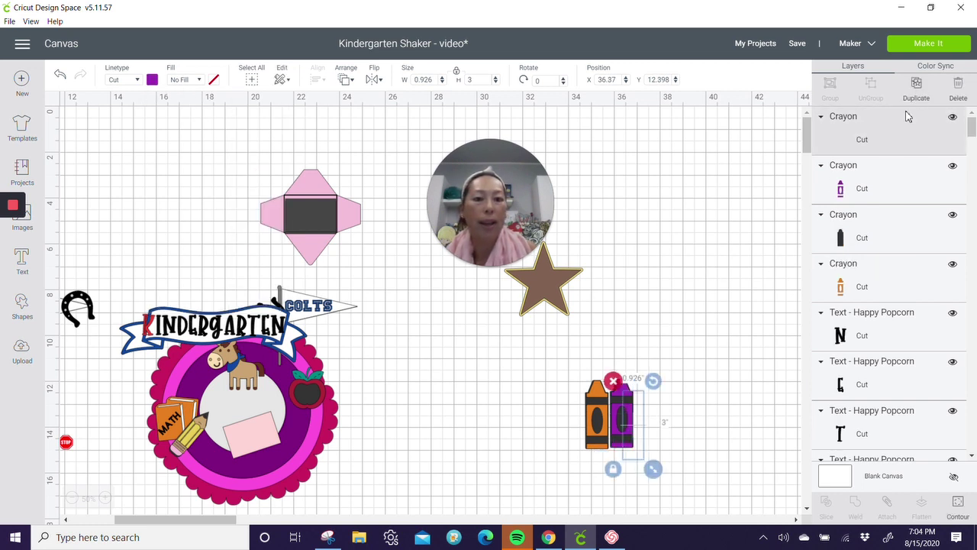
pyautogui.click(62, 77)
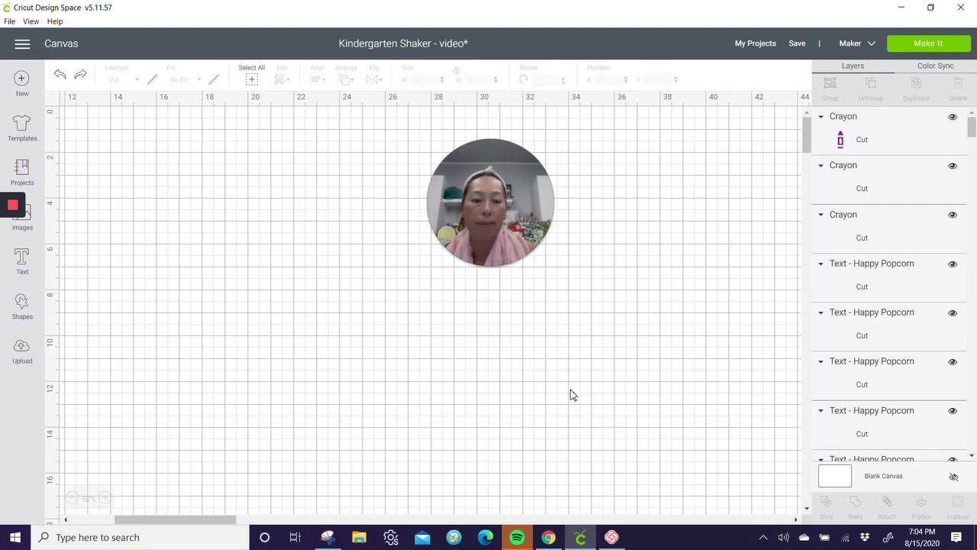
pyautogui.moveTo(573, 392); pyautogui.dragTo(602, 441)
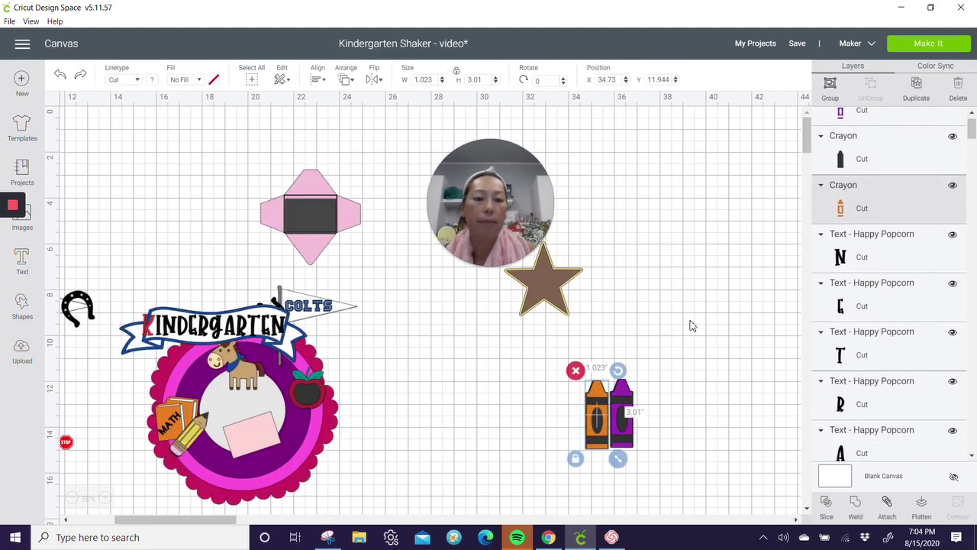
pyautogui.click(917, 86)
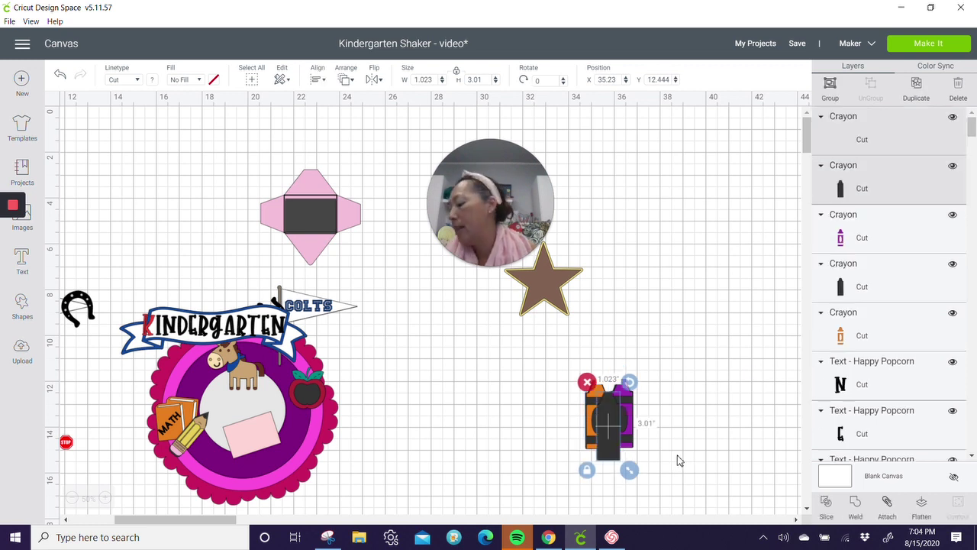
pyautogui.moveTo(608, 436); pyautogui.dragTo(648, 426)
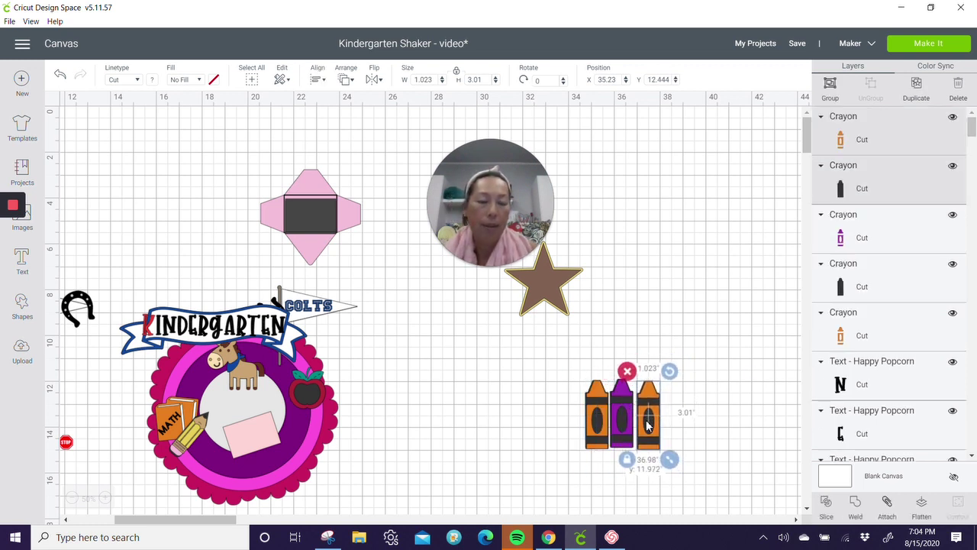
pyautogui.click(866, 130)
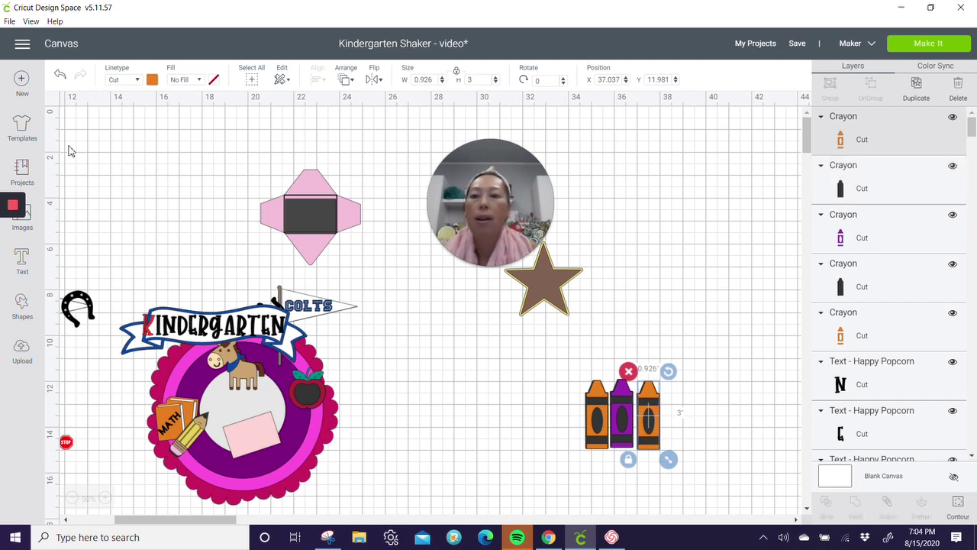
pyautogui.click(153, 79)
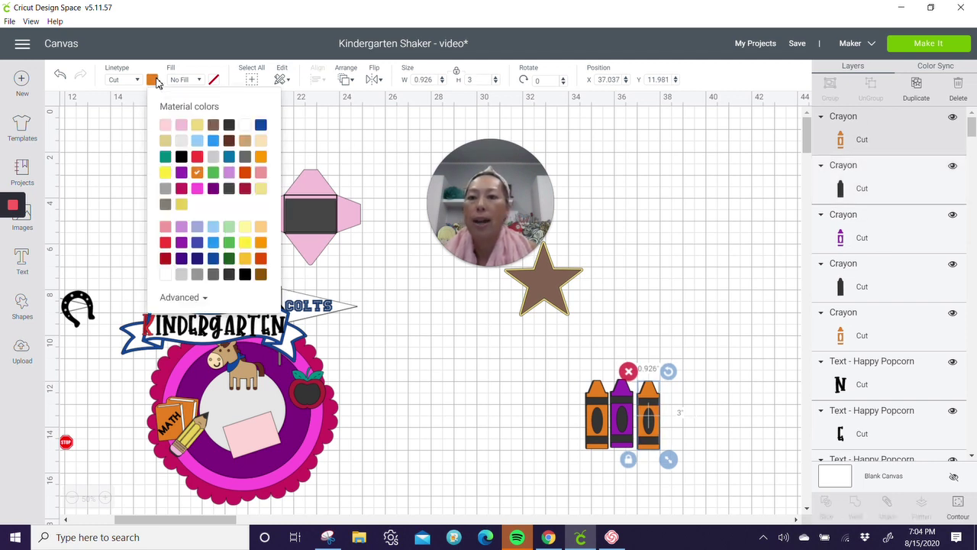
pyautogui.click(165, 157)
pyautogui.click(539, 412)
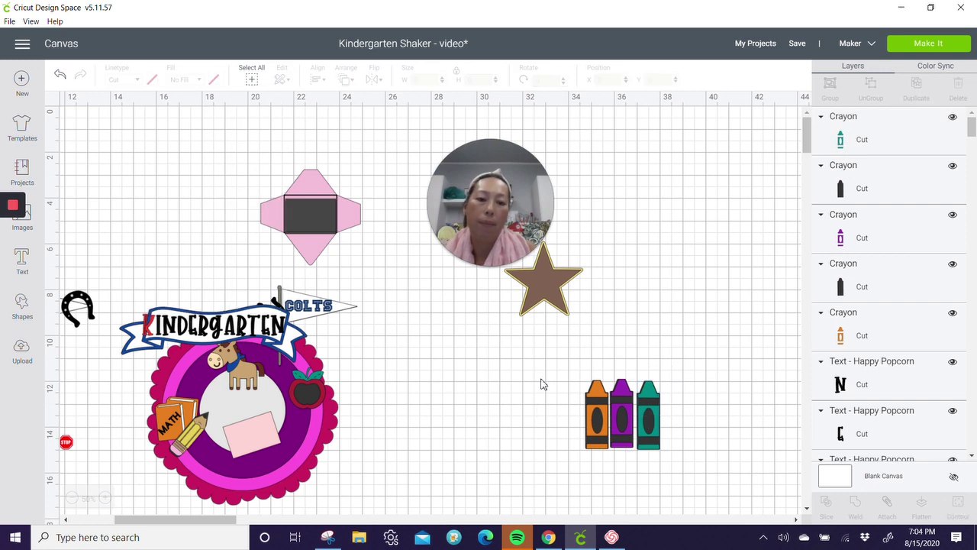
# Step: Align the orange, purple and teal crayons along their bottom edges and group them
pyautogui.moveTo(541, 380); pyautogui.dragTo(687, 462)
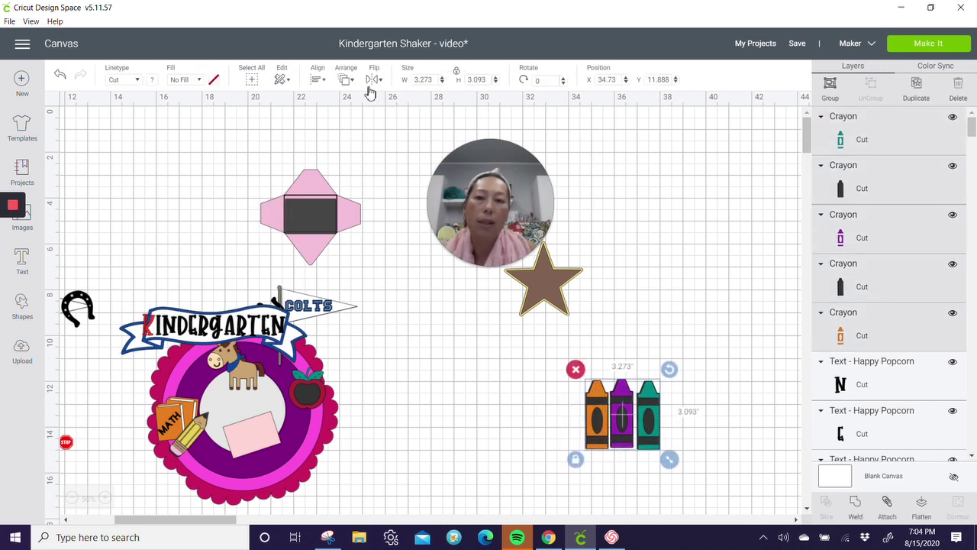
pyautogui.click(325, 81)
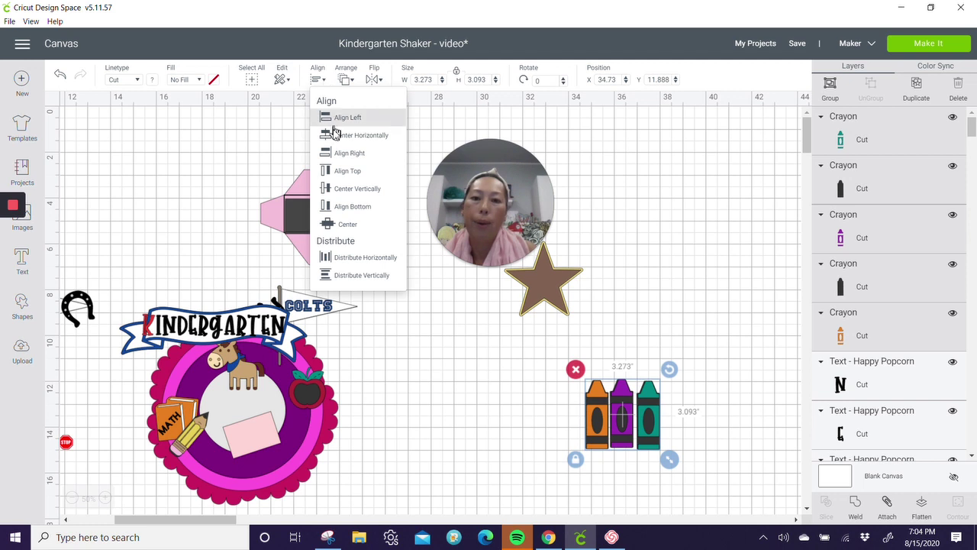
pyautogui.click(343, 207)
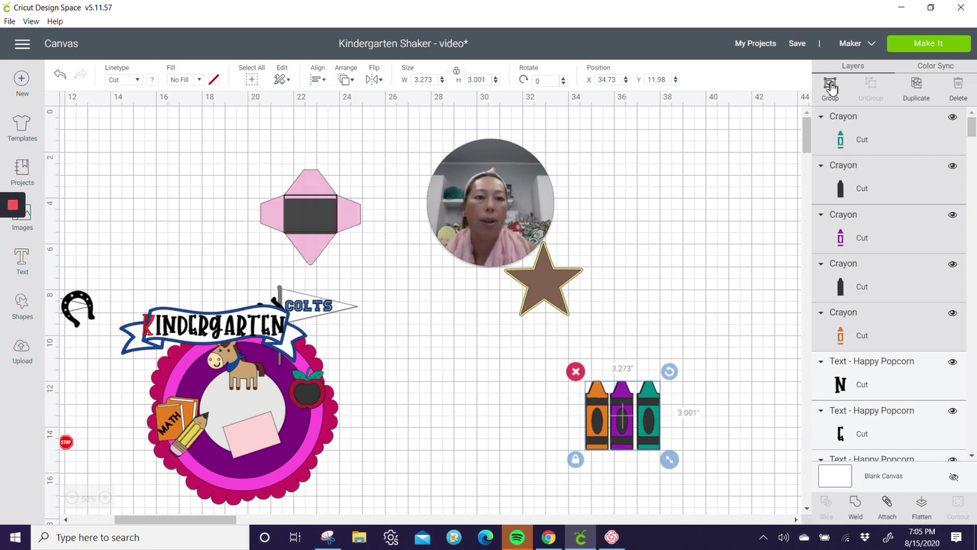
pyautogui.hotkey('ctrl', 'g')
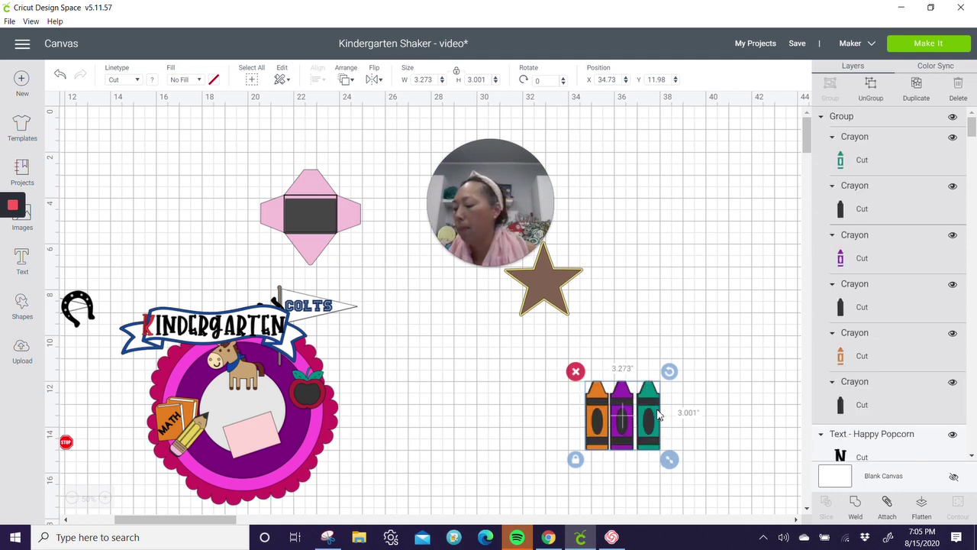
# Step: Shrink the crayon group to about 2.05 in wide and place it slightly tilted above the MATH book on the circle's edge
pyautogui.moveTo(660, 414); pyautogui.dragTo(397, 395)
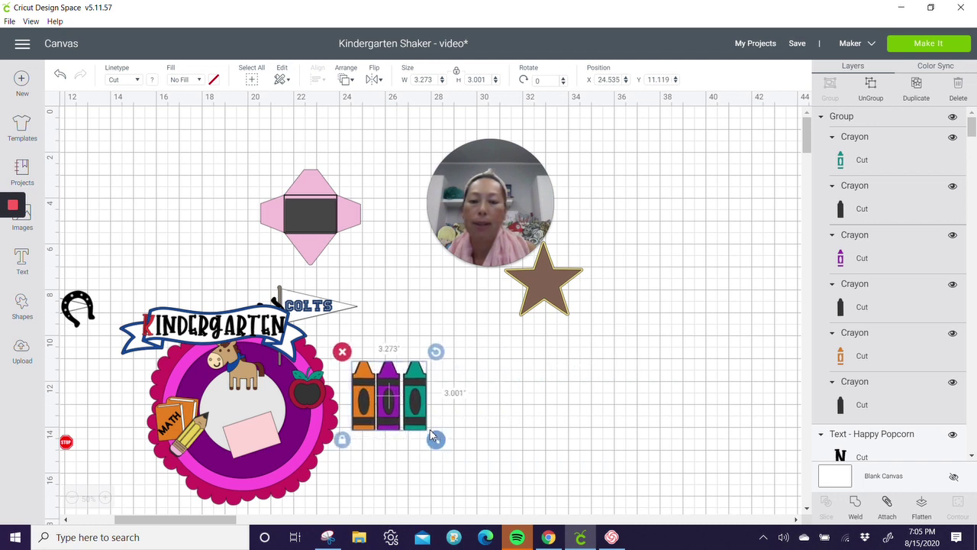
pyautogui.moveTo(436, 440); pyautogui.dragTo(412, 419)
pyautogui.moveTo(354, 386); pyautogui.dragTo(169, 380)
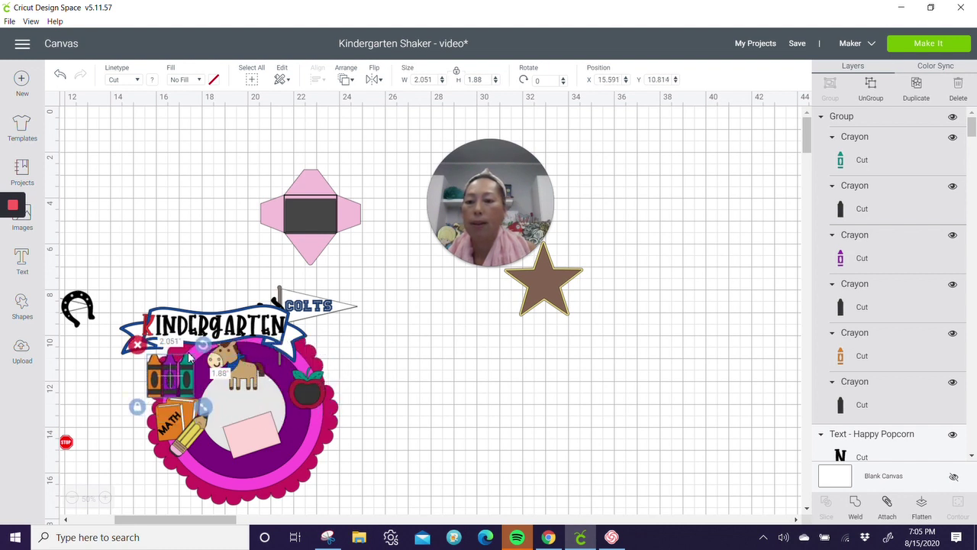
pyautogui.moveTo(205, 344); pyautogui.dragTo(208, 330)
pyautogui.click(633, 449)
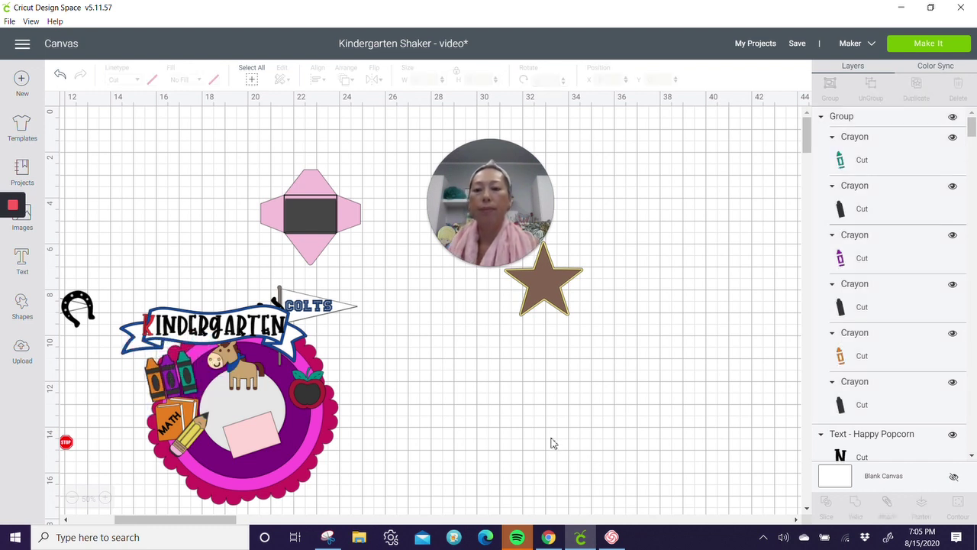
# Step: Duplicate the star, shrink the copy to about 2.3 in wide and center it on the original star
pyautogui.click(570, 291)
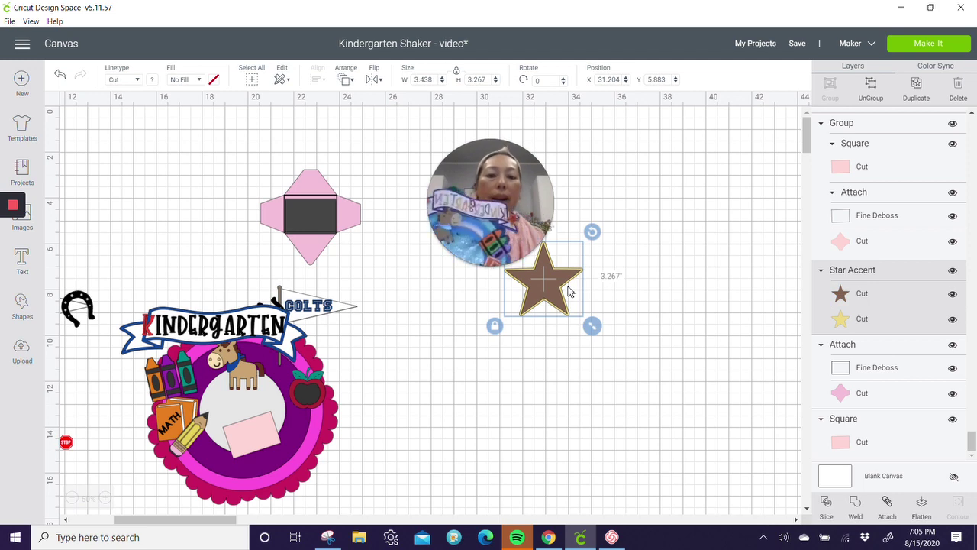
pyautogui.moveTo(553, 281); pyautogui.dragTo(567, 317)
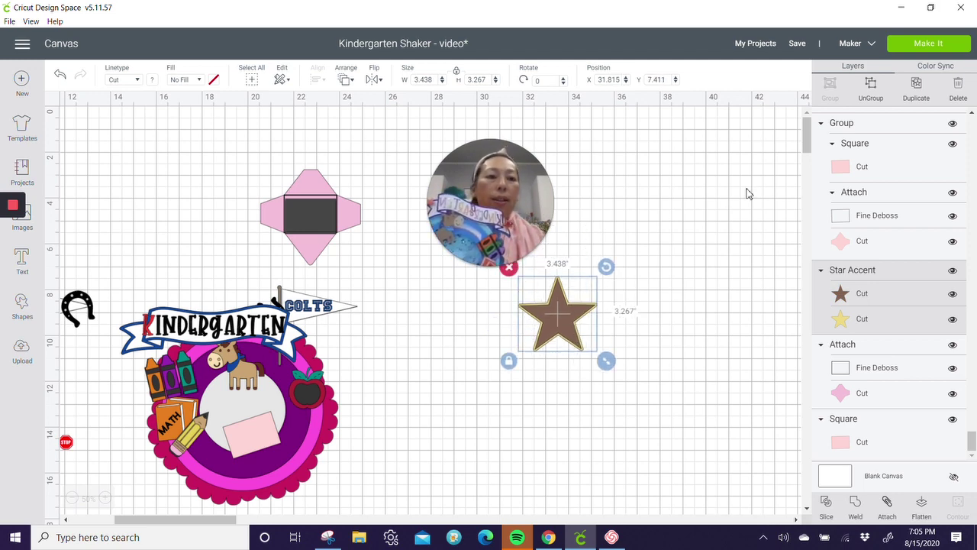
pyautogui.click(917, 85)
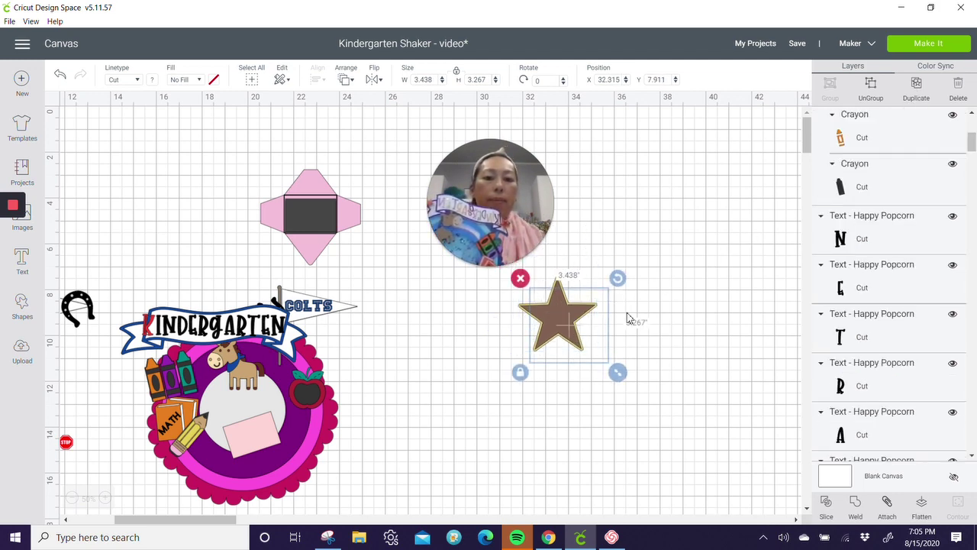
pyautogui.moveTo(619, 372); pyautogui.dragTo(597, 353)
pyautogui.click(561, 325)
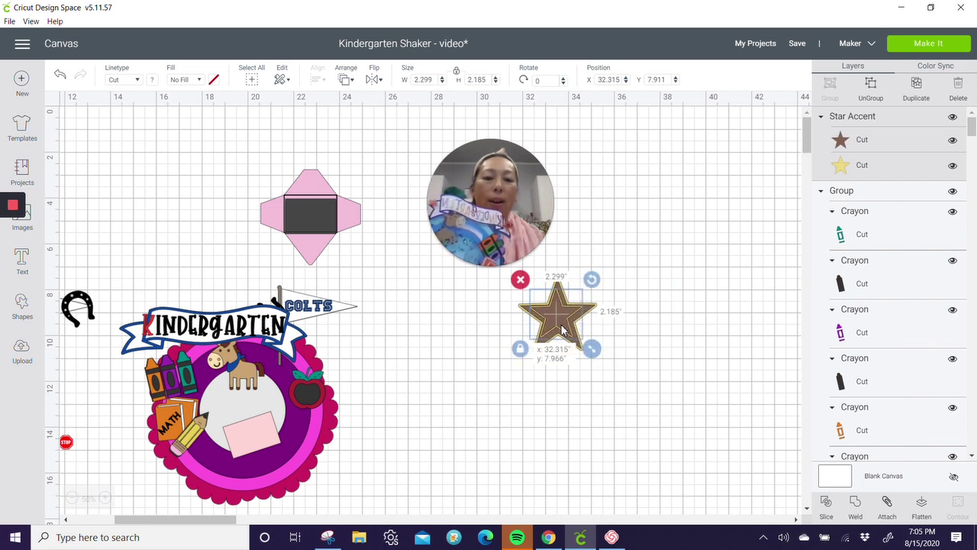
pyautogui.moveTo(562, 324); pyautogui.dragTo(563, 327)
pyautogui.click(563, 420)
# Step: Duplicate the nested star pair and place the copy beside the original, shrunk to about 1.94 in wide
pyautogui.moveTo(619, 381); pyautogui.dragTo(493, 291)
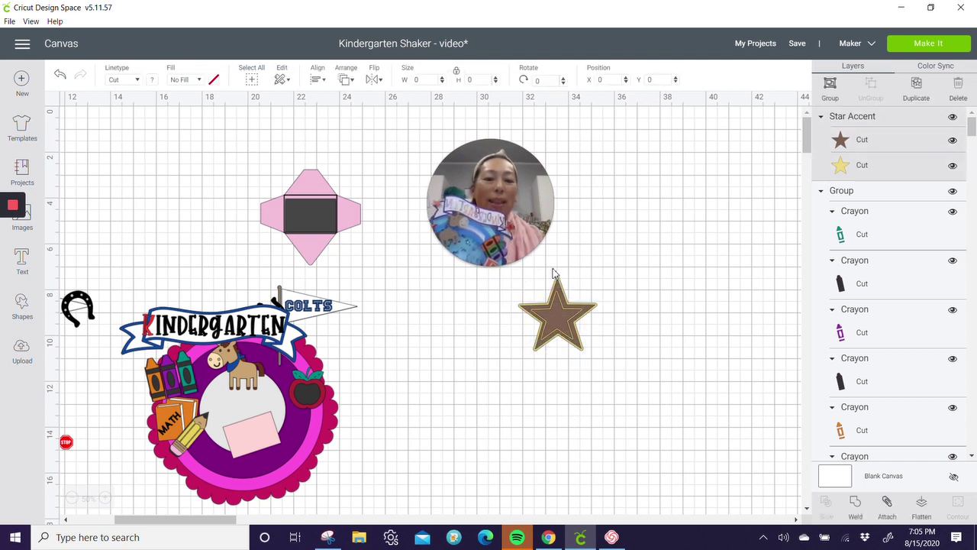
pyautogui.click(915, 90)
pyautogui.moveTo(570, 326); pyautogui.dragTo(667, 334)
pyautogui.moveTo(699, 374); pyautogui.dragTo(664, 340)
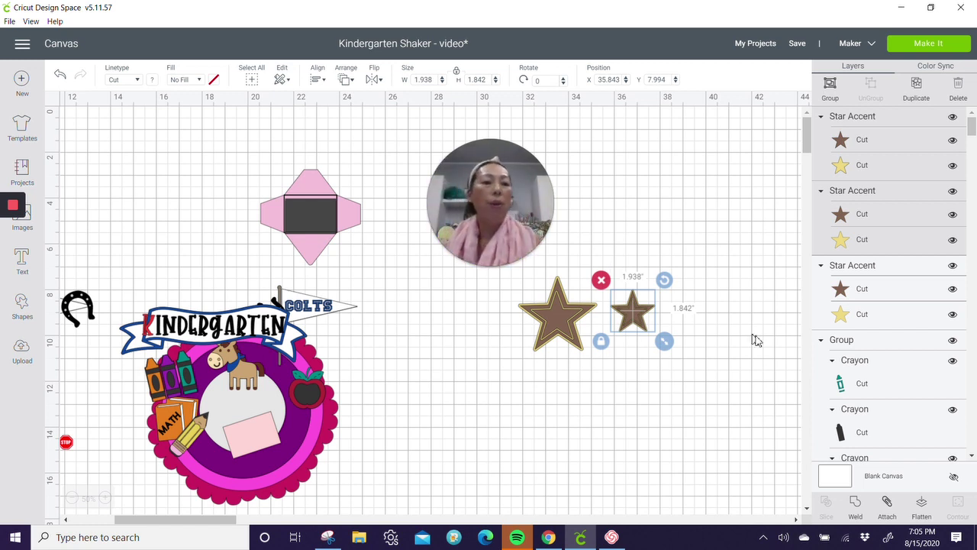
# Step: Duplicate the smaller nested star pair and place the copy below, grouped and shrunk to about 1.33 in wide
pyautogui.click(863, 140)
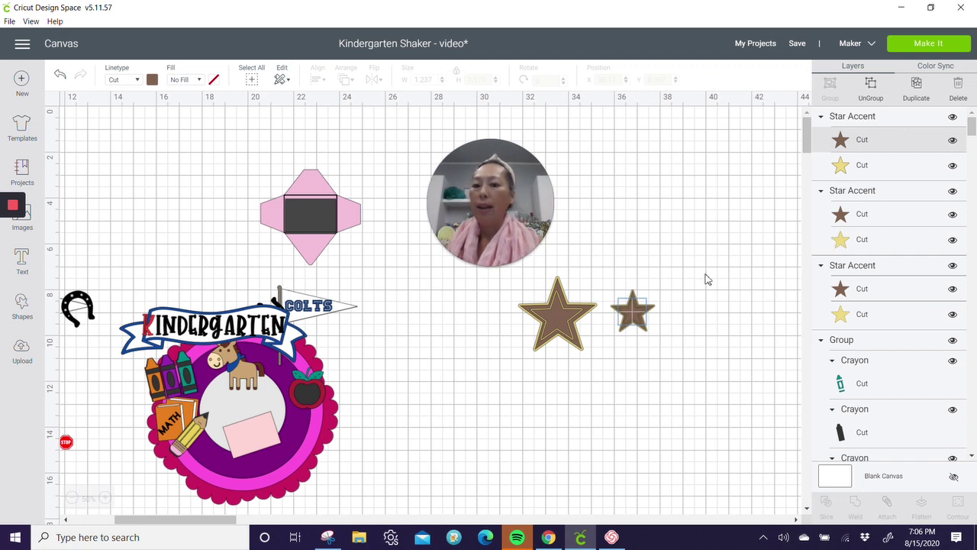
pyautogui.click(552, 378)
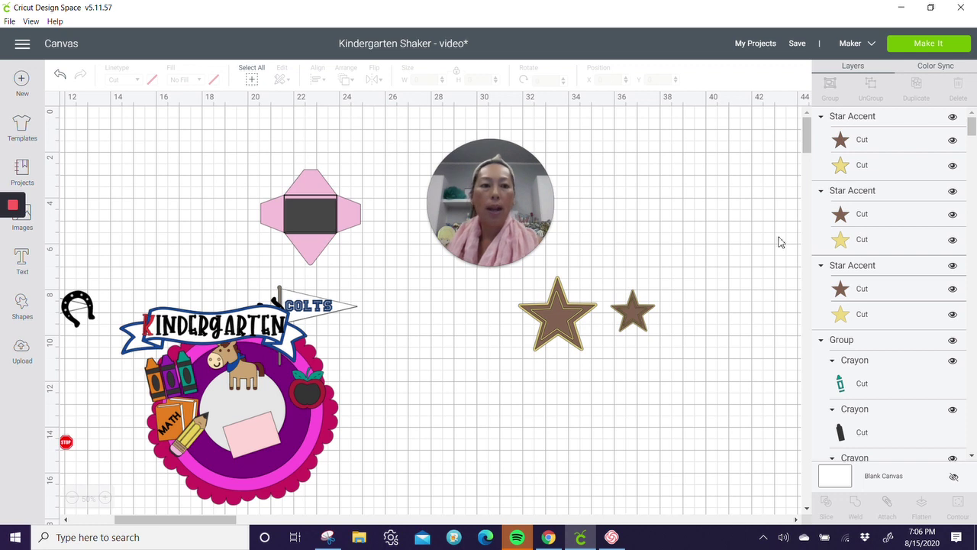
pyautogui.click(620, 308)
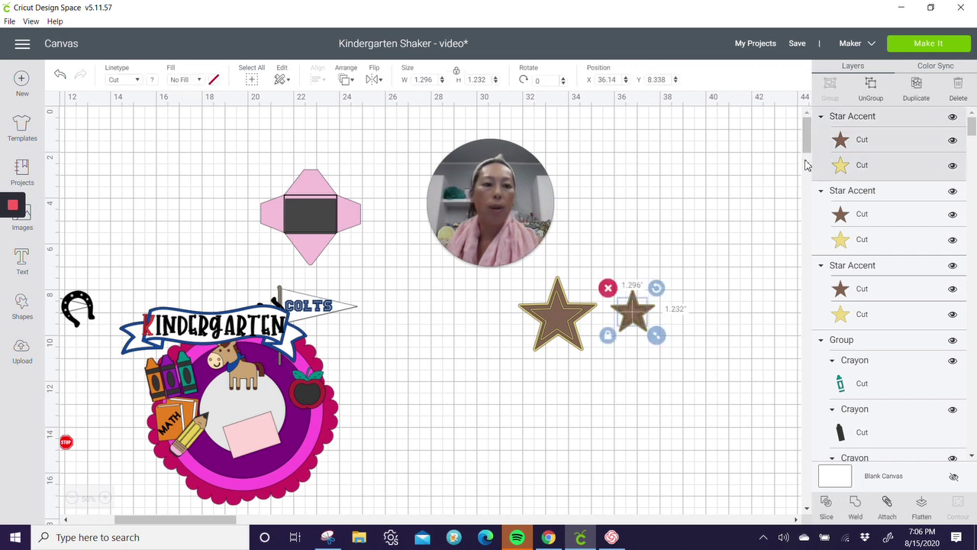
pyautogui.moveTo(648, 357); pyautogui.dragTo(622, 262)
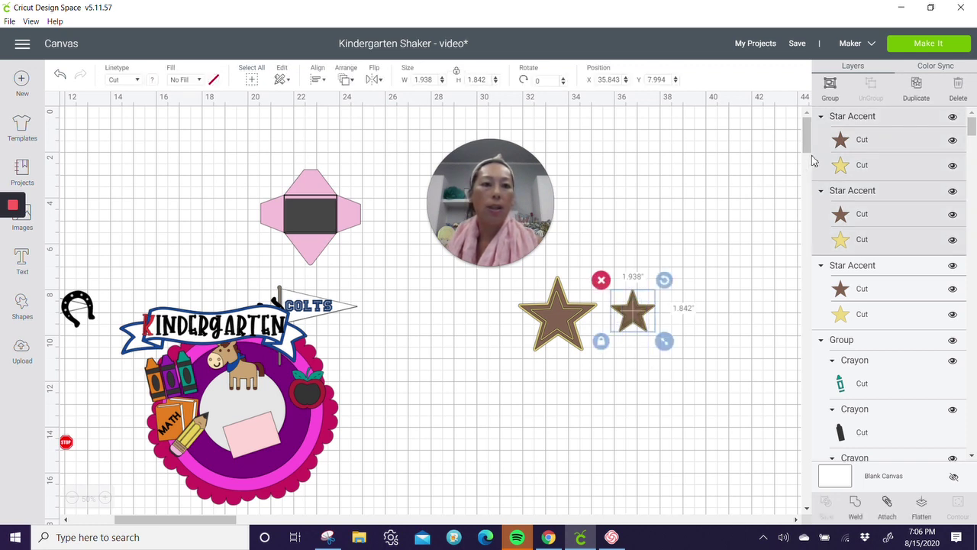
pyautogui.click(919, 86)
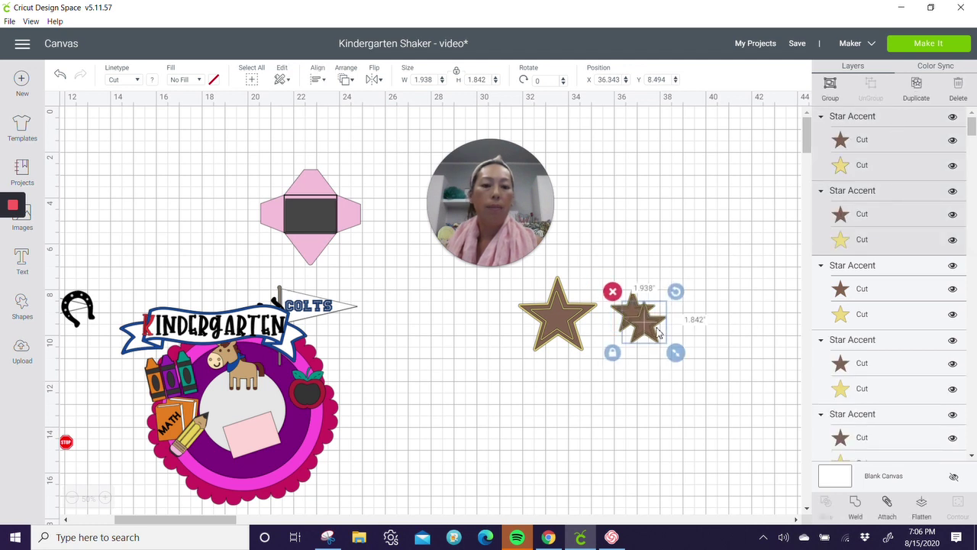
pyautogui.moveTo(656, 333); pyautogui.dragTo(632, 415)
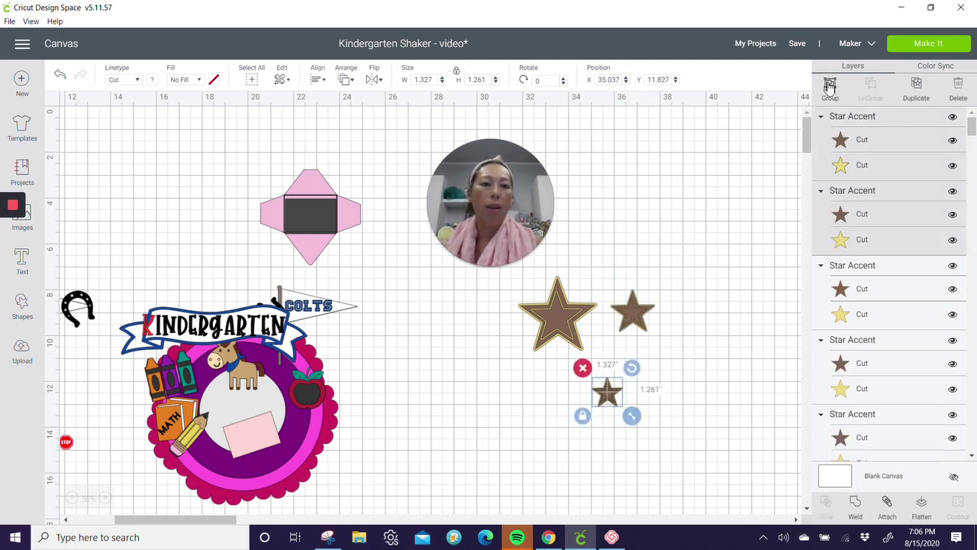
pyautogui.click(830, 85)
# Step: Group the two layered stars of the largest pair and shrink the group to about 1.91 in wide
pyautogui.click(559, 316)
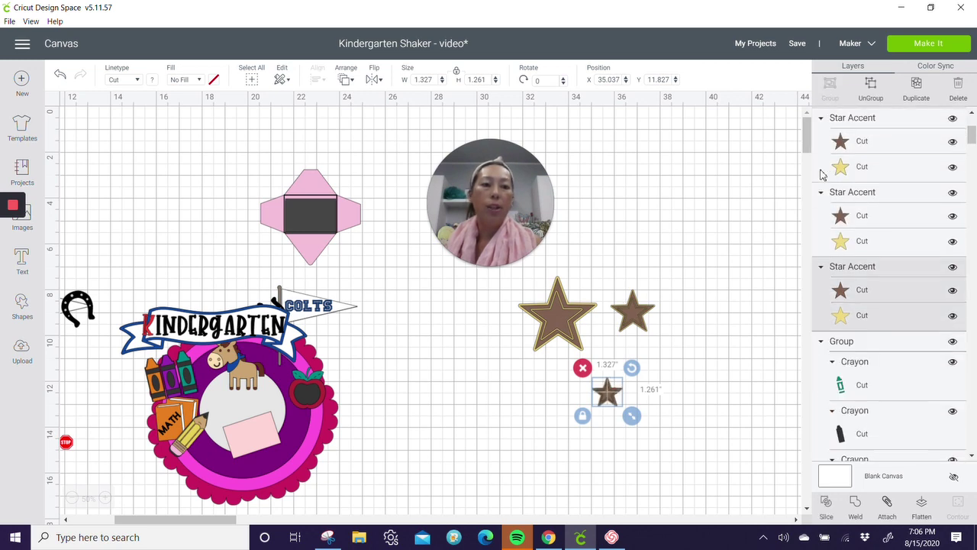
pyautogui.click(544, 364)
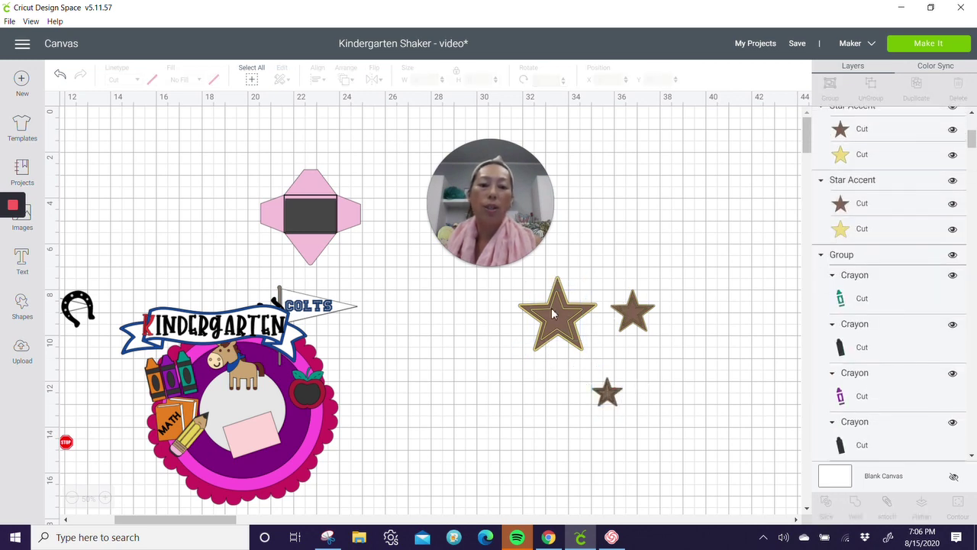
pyautogui.moveTo(542, 358); pyautogui.dragTo(564, 273)
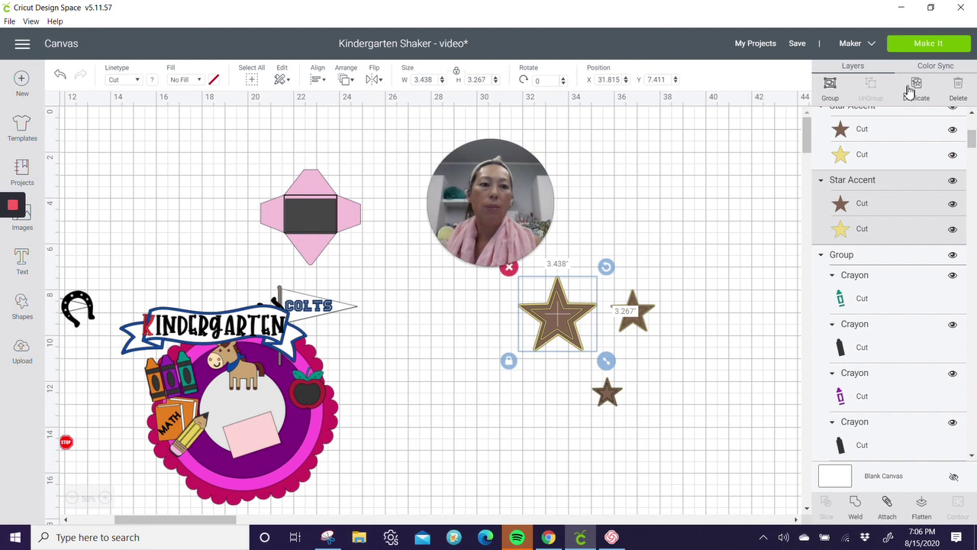
pyautogui.click(830, 84)
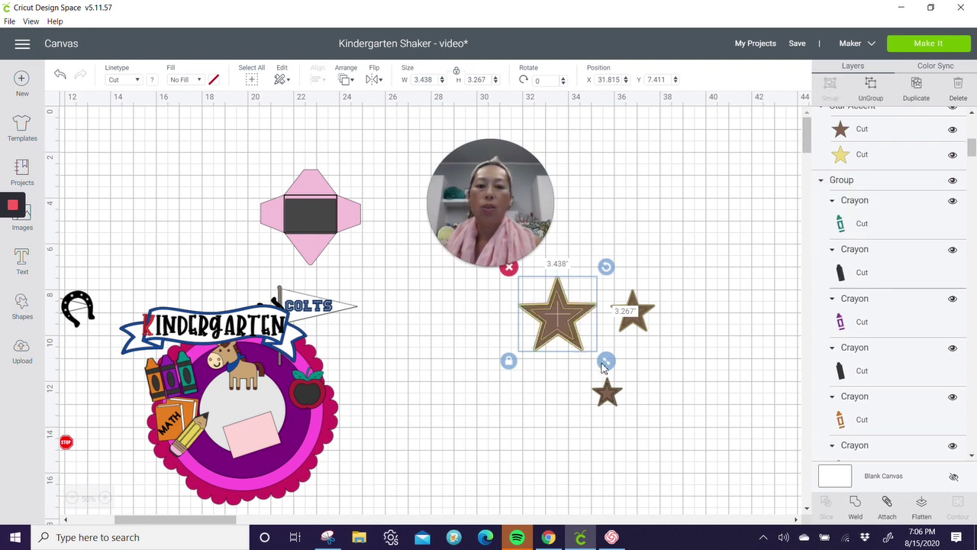
pyautogui.moveTo(604, 364); pyautogui.dragTo(571, 328)
# Step: Group the two layered stars of the middle pair and shrink the group to about 1.38 in wide
pyautogui.click(633, 311)
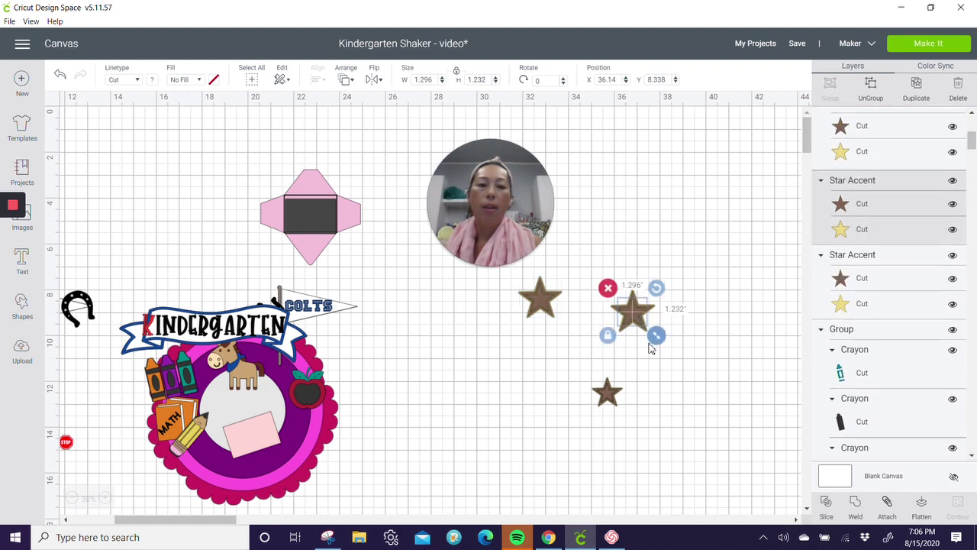
pyautogui.click(675, 351)
pyautogui.moveTo(681, 352); pyautogui.dragTo(611, 265)
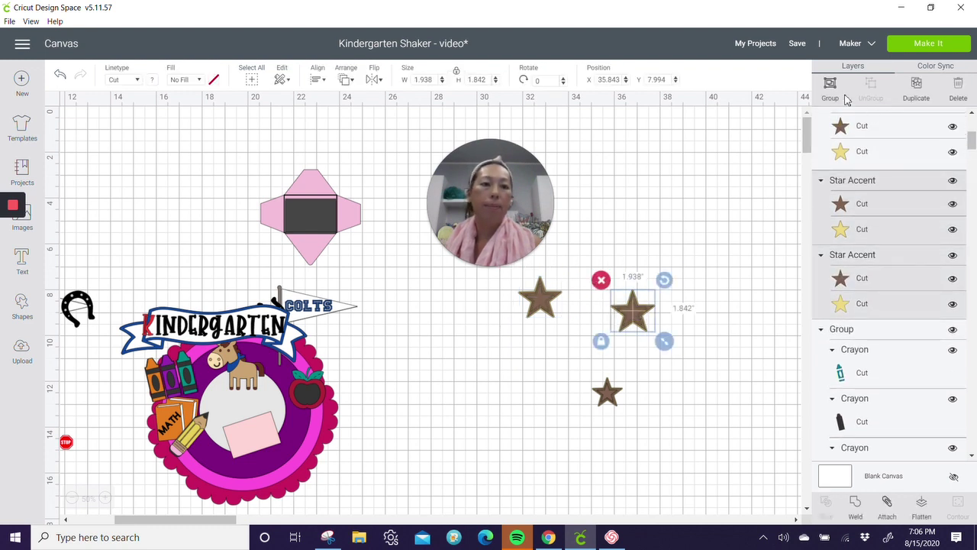
pyautogui.click(829, 85)
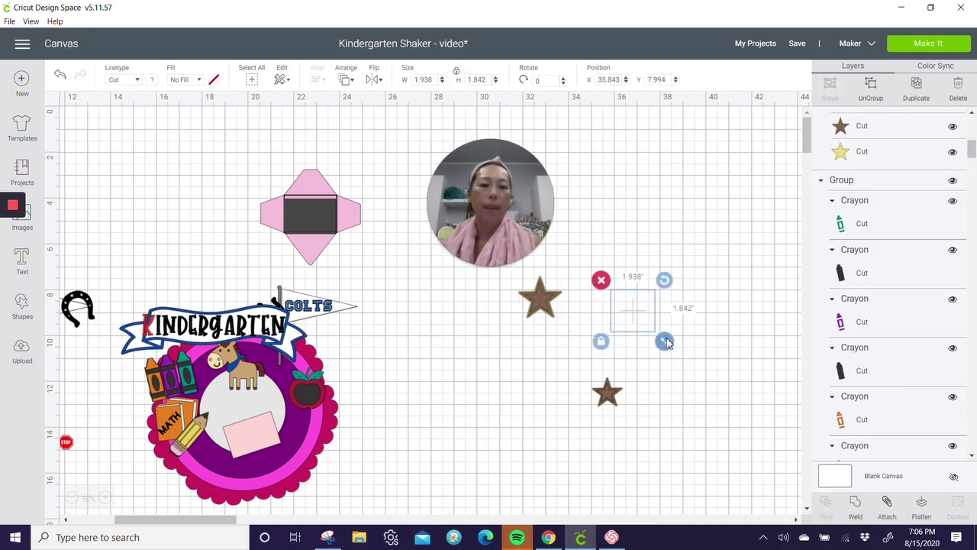
pyautogui.moveTo(664, 342); pyautogui.dragTo(665, 345)
# Step: Place the largest star group over the banner's left tail, just above the crayons
pyautogui.hotkey('ctrl', 'c')
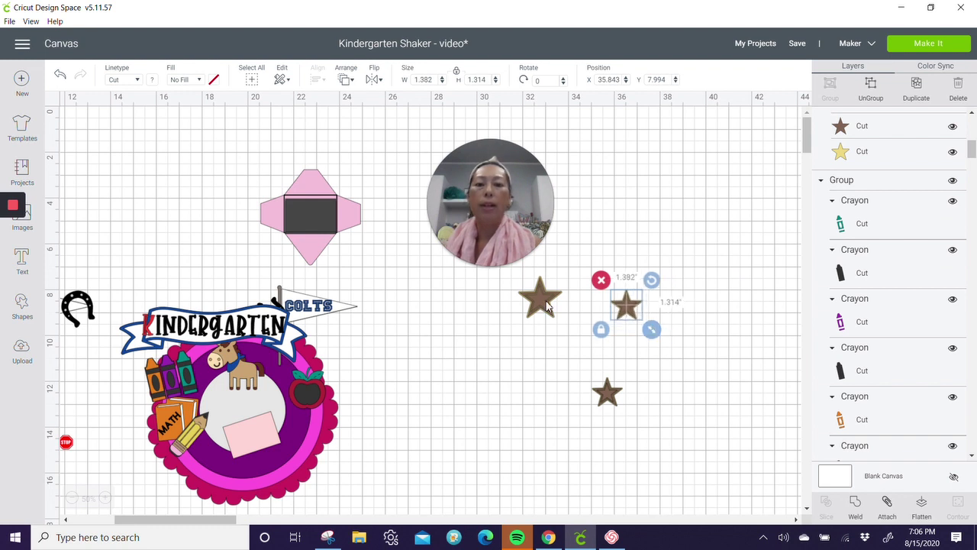
pyautogui.hotkey('ctrl', 'v')
pyautogui.moveTo(632, 309); pyautogui.dragTo(162, 347)
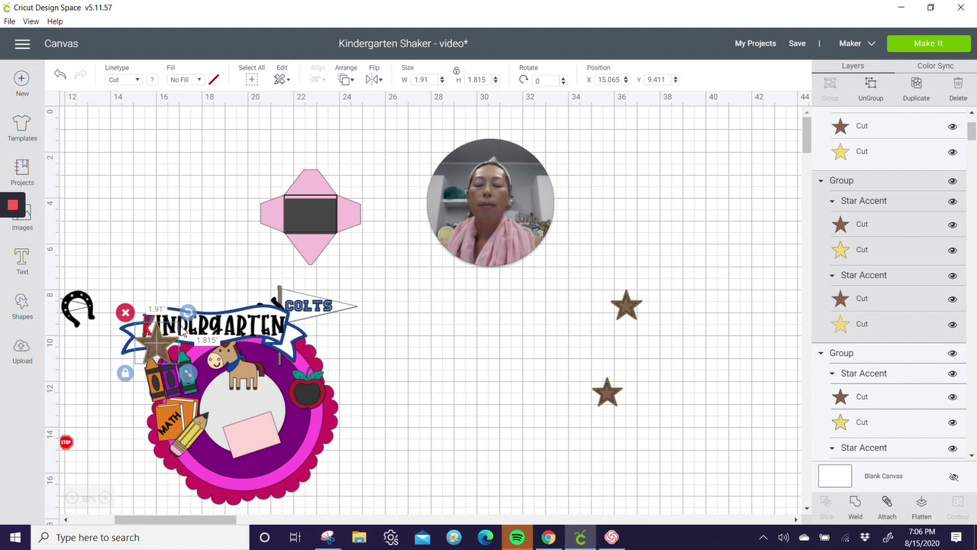
# Step: Try rotating only the blue banner outline counterclockwise, and undo the rotation
pyautogui.click(280, 337)
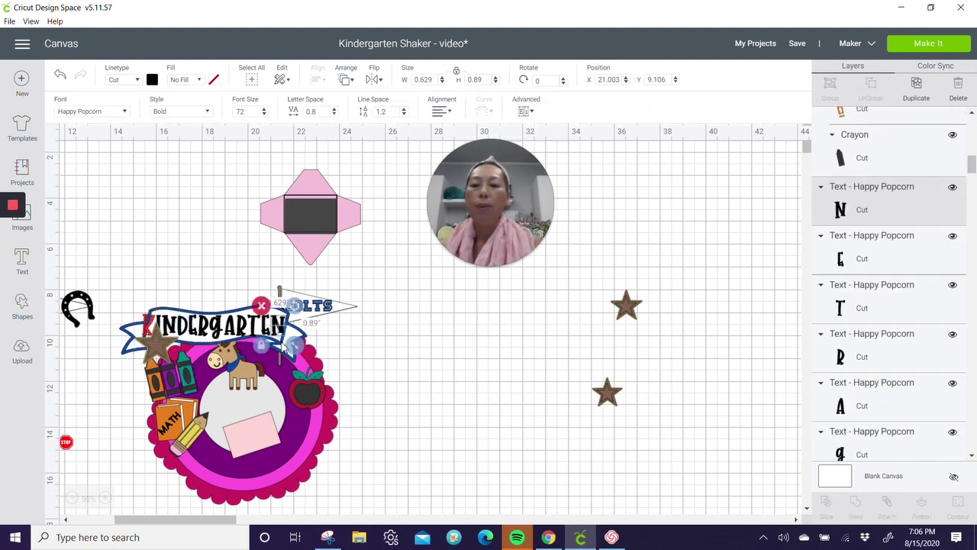
pyautogui.click(287, 352)
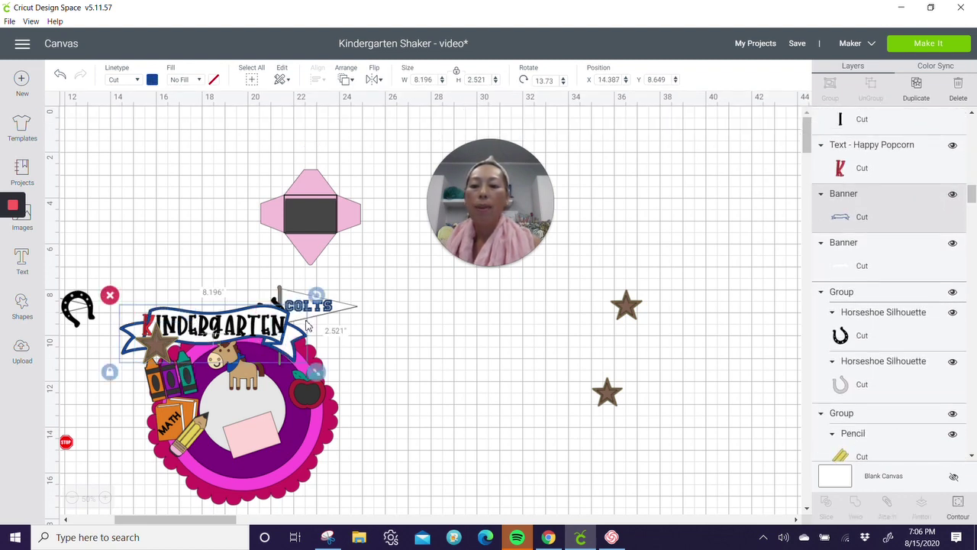
pyautogui.moveTo(311, 275)
pyautogui.mouseDown()
pyautogui.moveTo(273, 240)
pyautogui.moveTo(312, 276)
pyautogui.mouseUp()
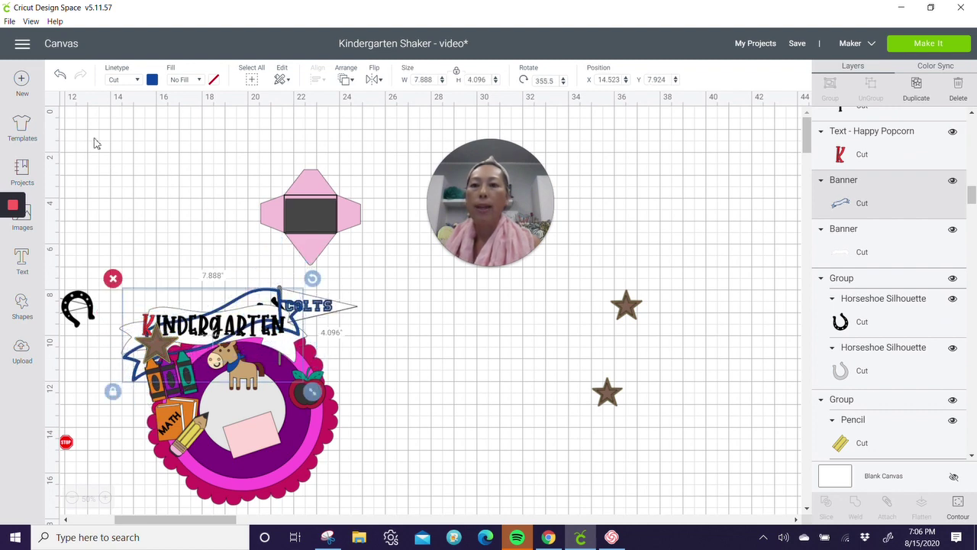
pyautogui.click(60, 78)
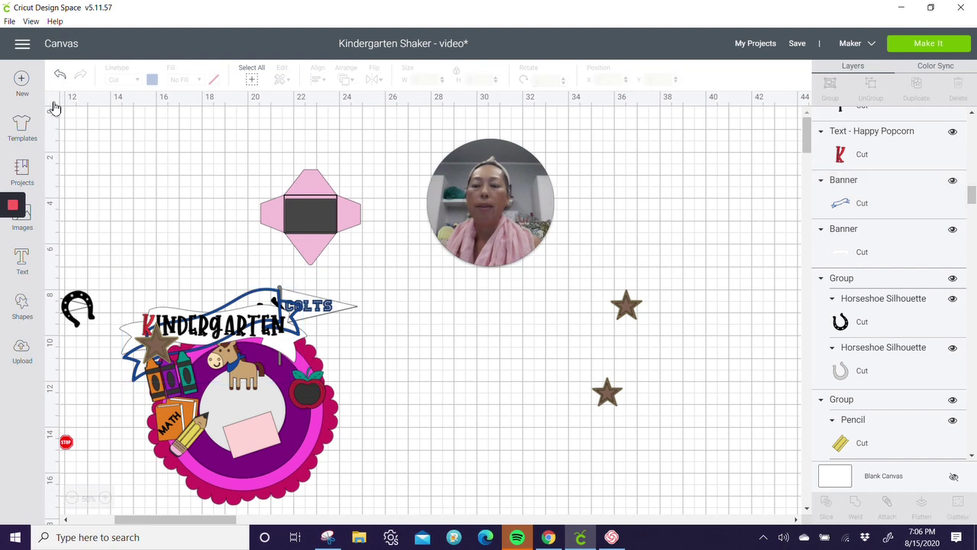
# Step: Group the blue and white banner layers and rotate the banner counterclockwise so that its right end tilts upward
pyautogui.click(869, 196)
pyautogui.keyDown('shift'); pyautogui.click(867, 245); pyautogui.keyUp('shift')
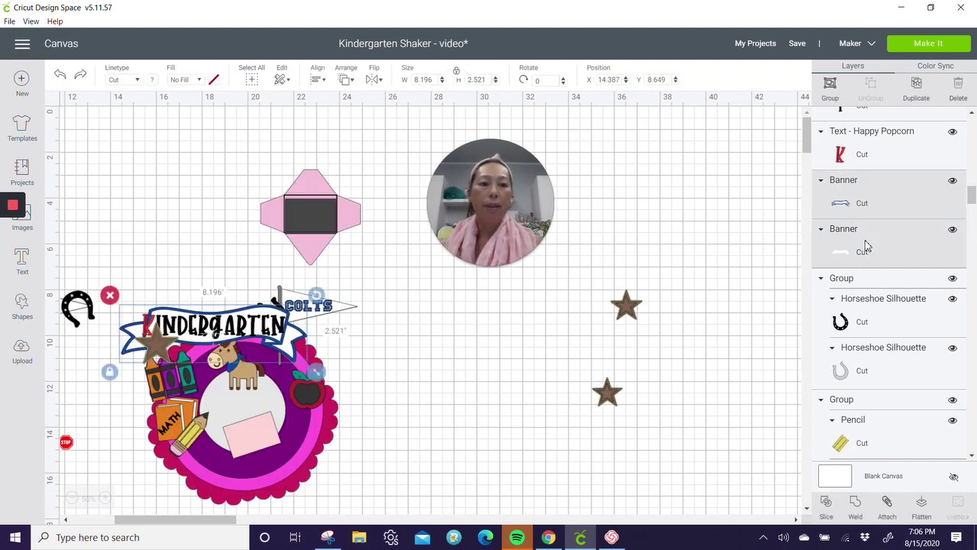
pyautogui.click(833, 89)
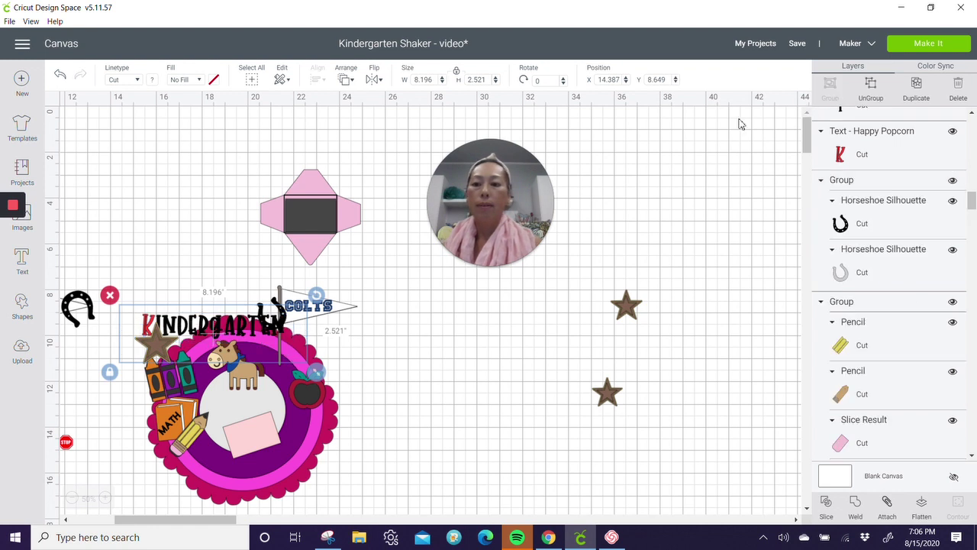
pyautogui.moveTo(316, 294); pyautogui.dragTo(304, 263)
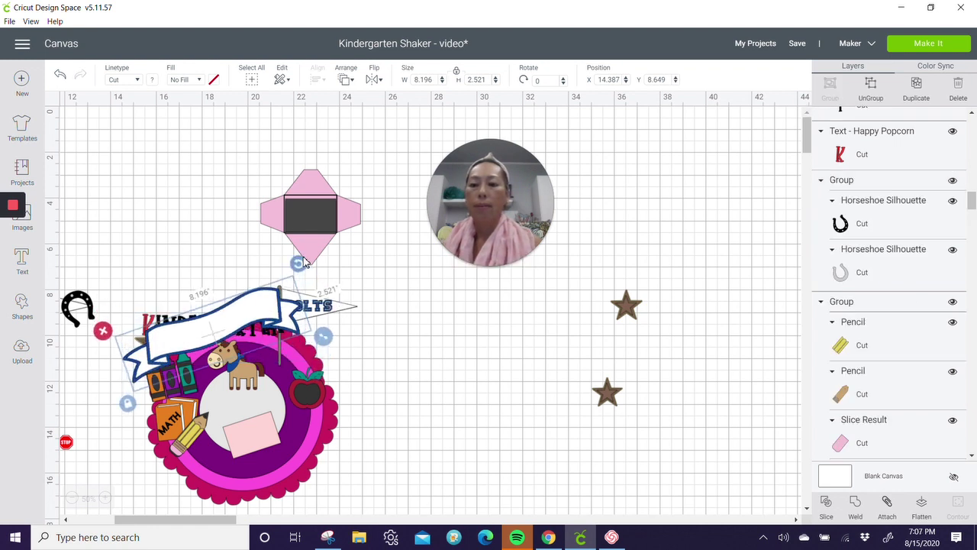
# Step: Place the 1.38 in star group at the banner's right tail and the remaining star group just above the apple
pyautogui.click(491, 349)
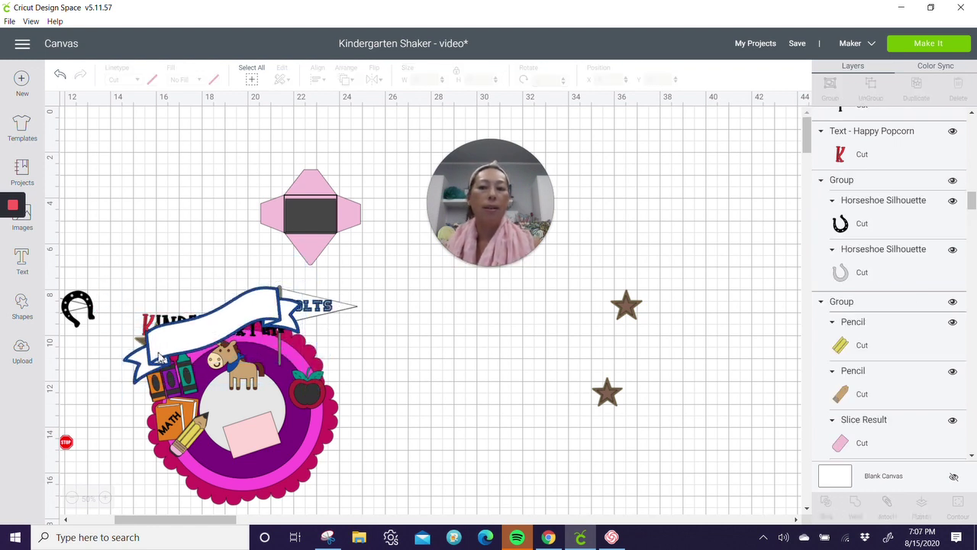
pyautogui.moveTo(633, 307); pyautogui.dragTo(268, 323)
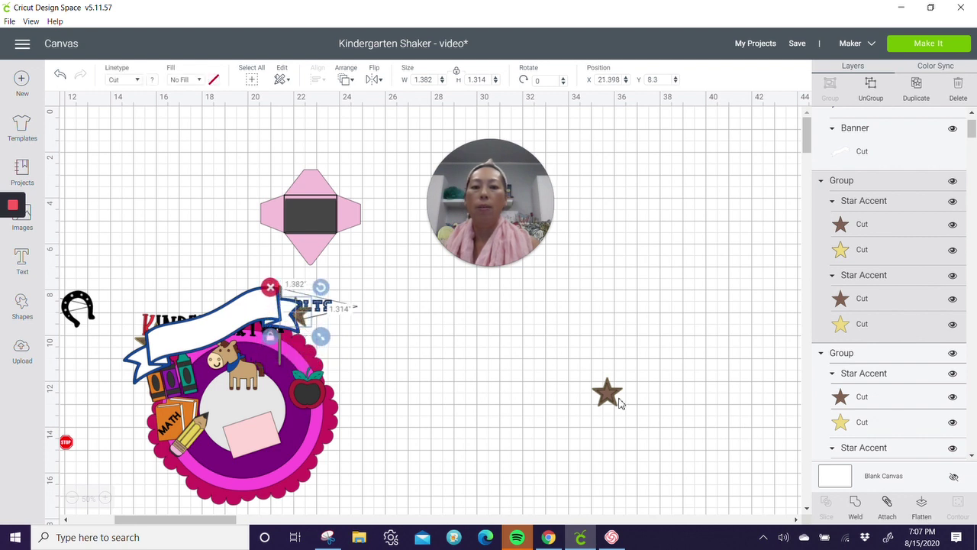
pyautogui.moveTo(596, 398); pyautogui.dragTo(293, 368)
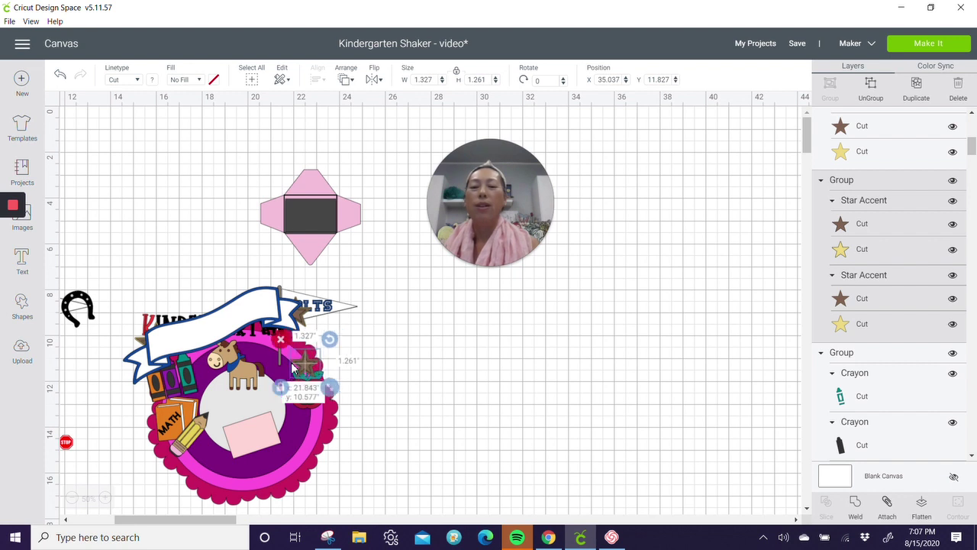
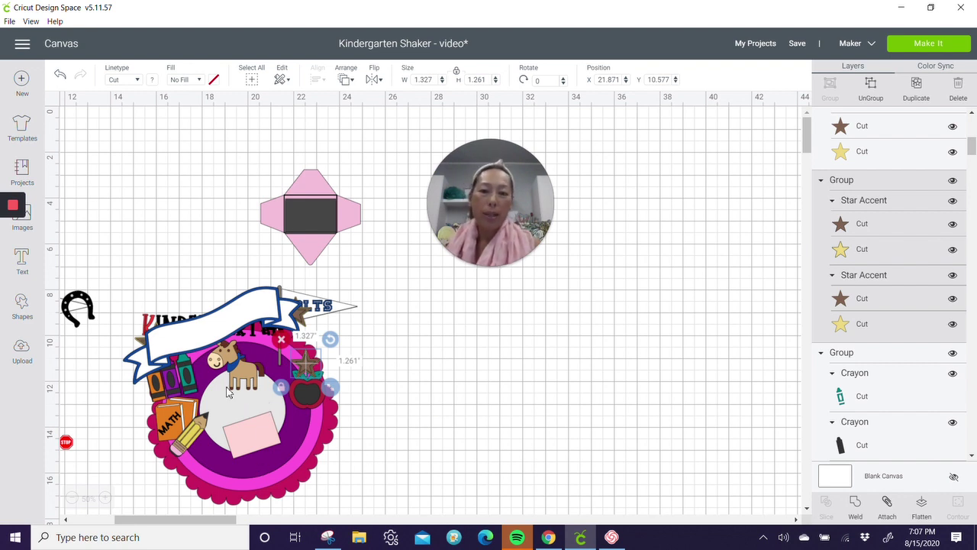
# Step: Search the image library for "school bus" and insert the front-view yellow School Bus print image
pyautogui.click(27, 218)
pyautogui.moveTo(368, 115); pyautogui.dragTo(204, 122)
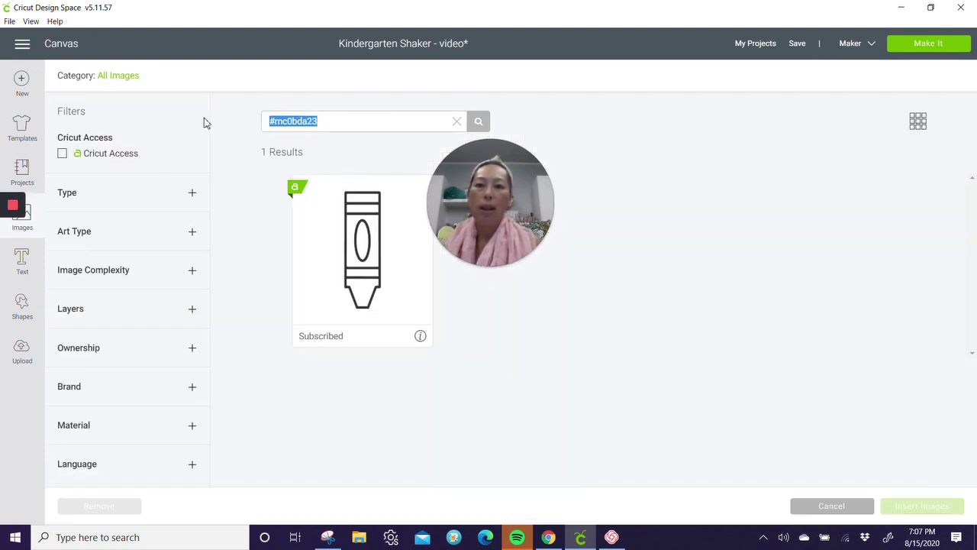
pyautogui.write('school')
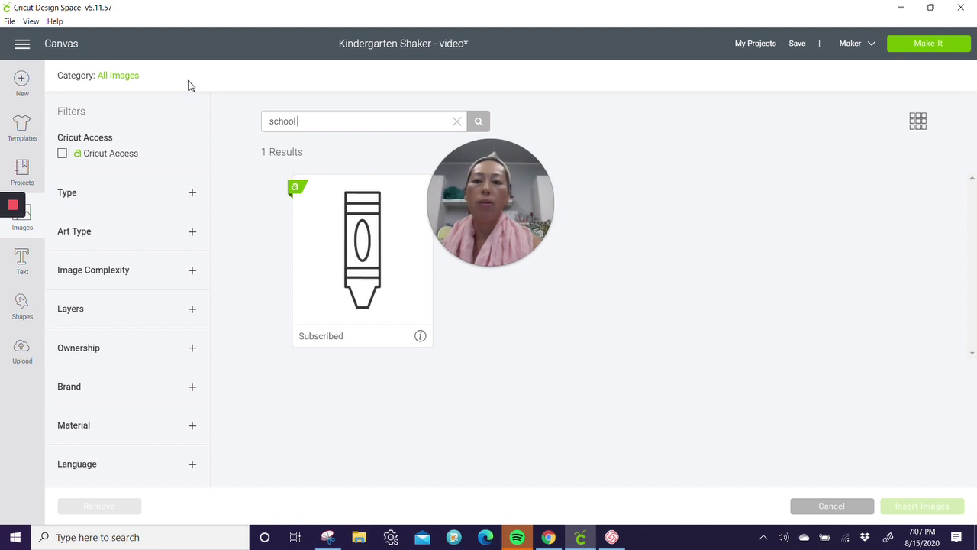
pyautogui.write(' bus')
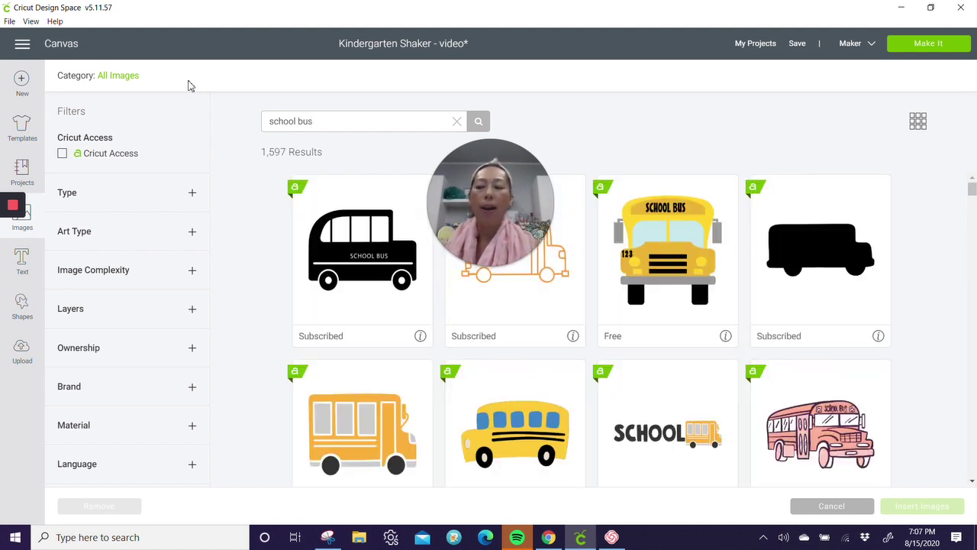
pyautogui.scroll(-3, 465, 291)
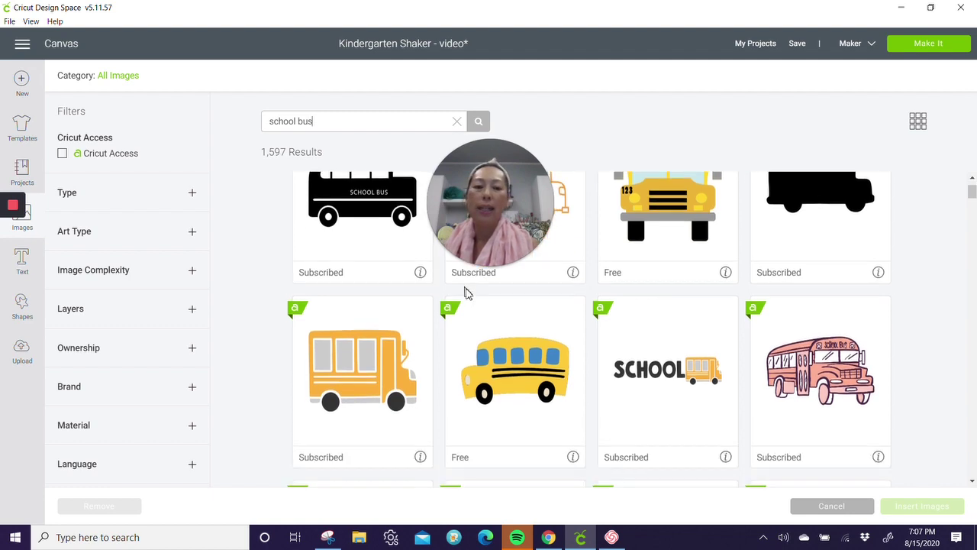
pyautogui.scroll(-4, 470, 294)
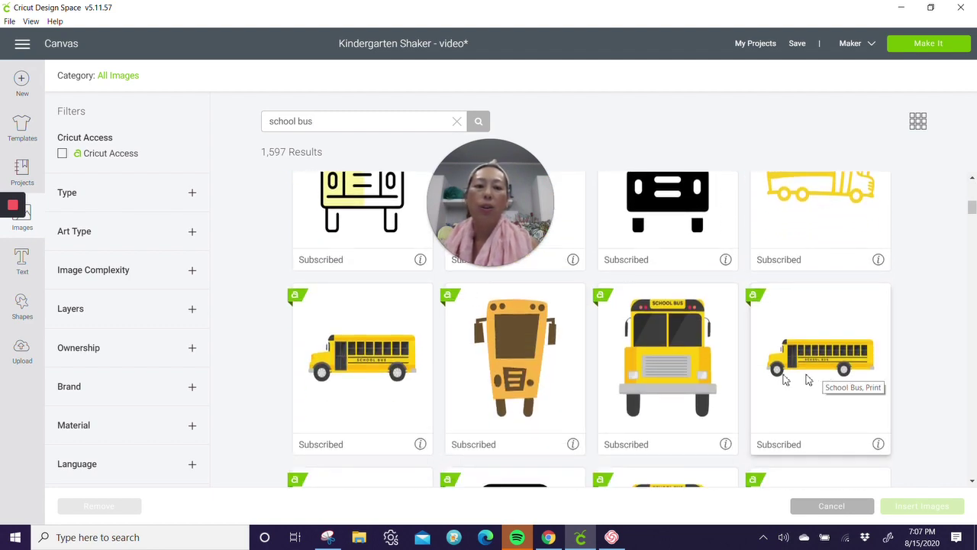
pyautogui.click(678, 346)
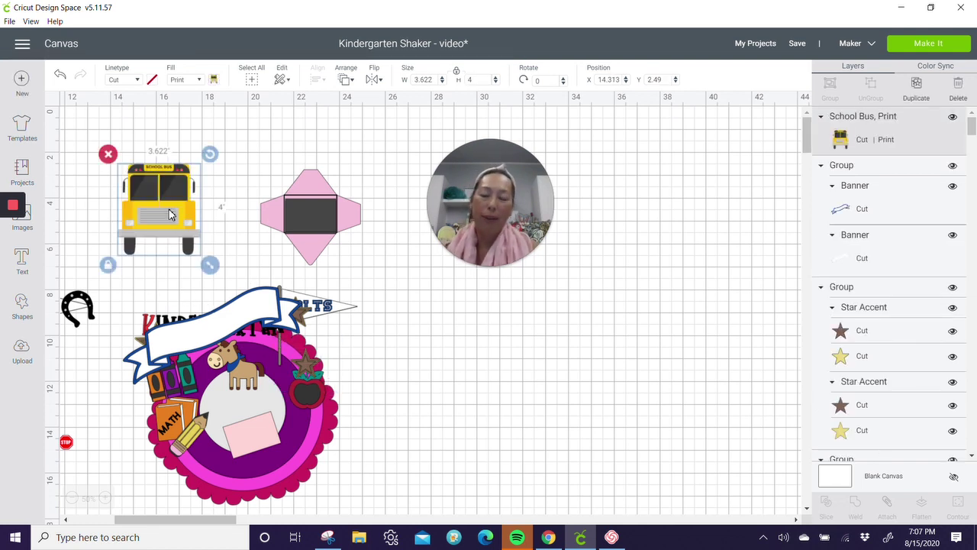
# Step: Shrink the school bus to about 1.81 in wide and 2 in tall and place it below the apple
pyautogui.moveTo(170, 215); pyautogui.dragTo(481, 402)
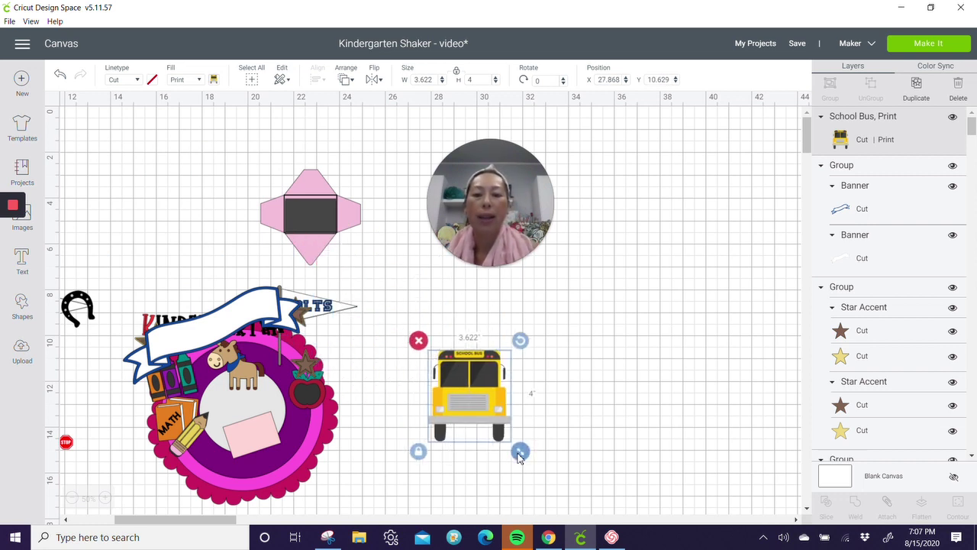
pyautogui.moveTo(517, 454); pyautogui.dragTo(477, 407)
pyautogui.moveTo(457, 373); pyautogui.dragTo(327, 433)
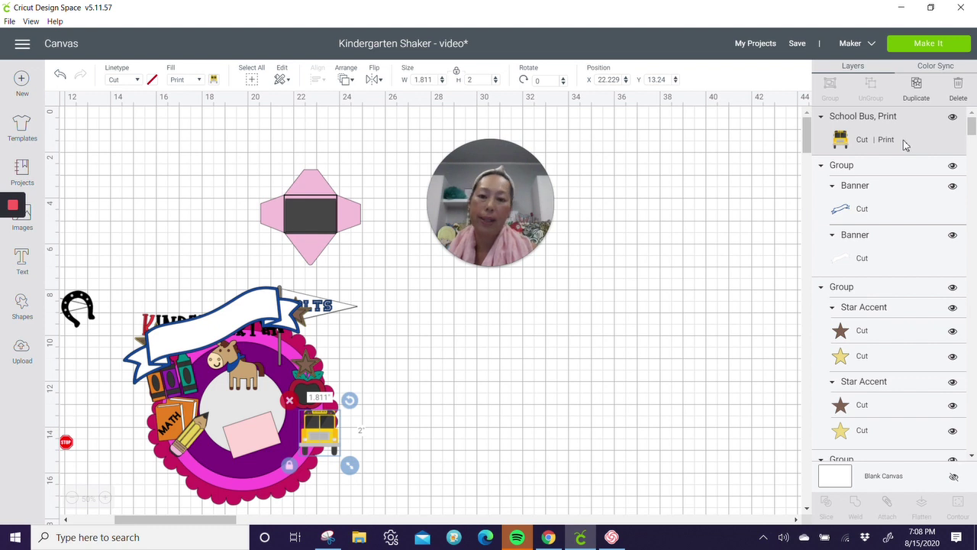
# Step: Move the bus onto empty canvas, duplicate it, and turn the copy into a white cut layer with No Fill
pyautogui.moveTo(310, 440); pyautogui.dragTo(495, 430)
pyautogui.click(919, 87)
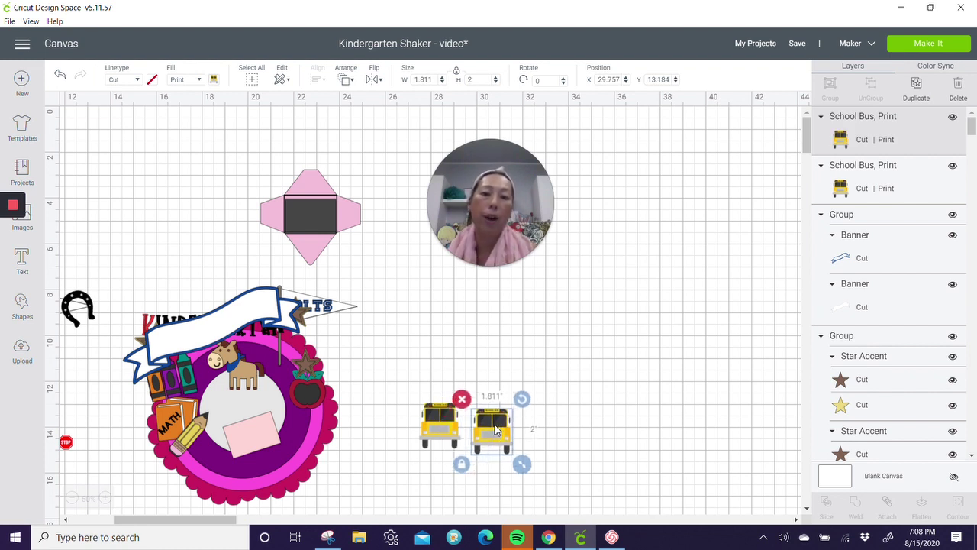
pyautogui.click(197, 81)
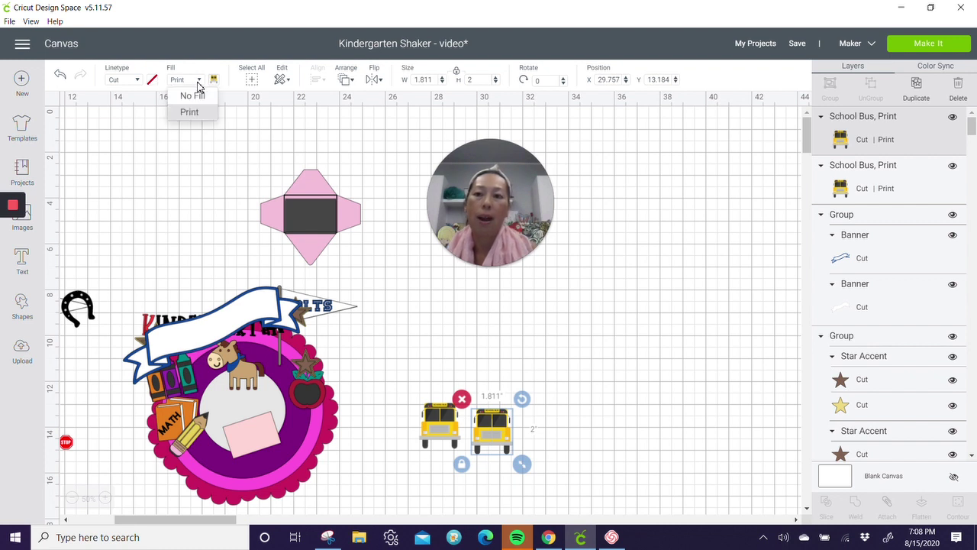
pyautogui.click(193, 96)
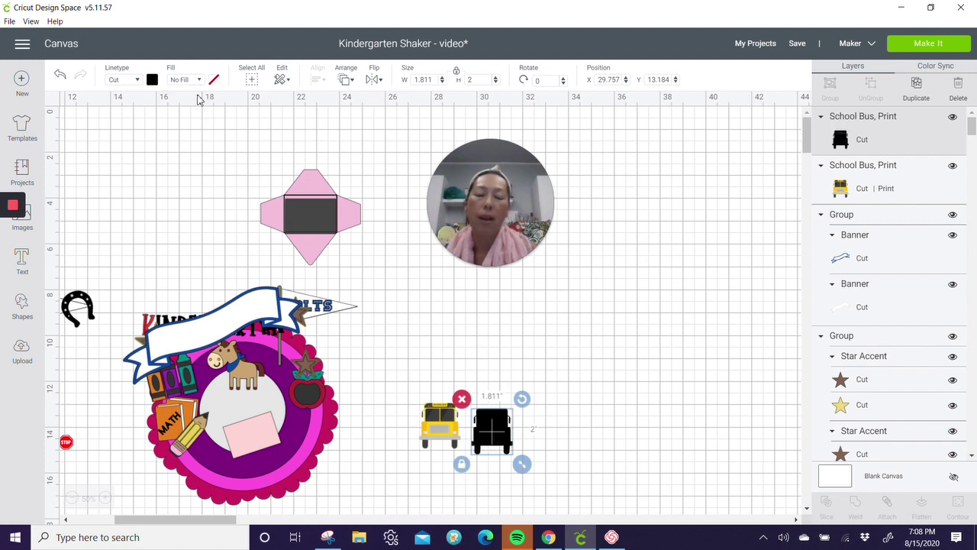
pyautogui.click(151, 80)
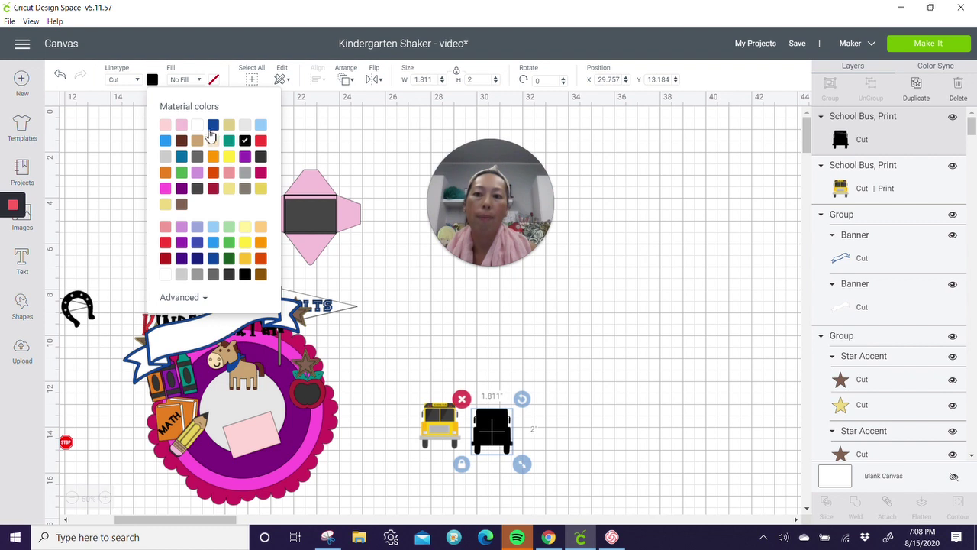
pyautogui.click(197, 126)
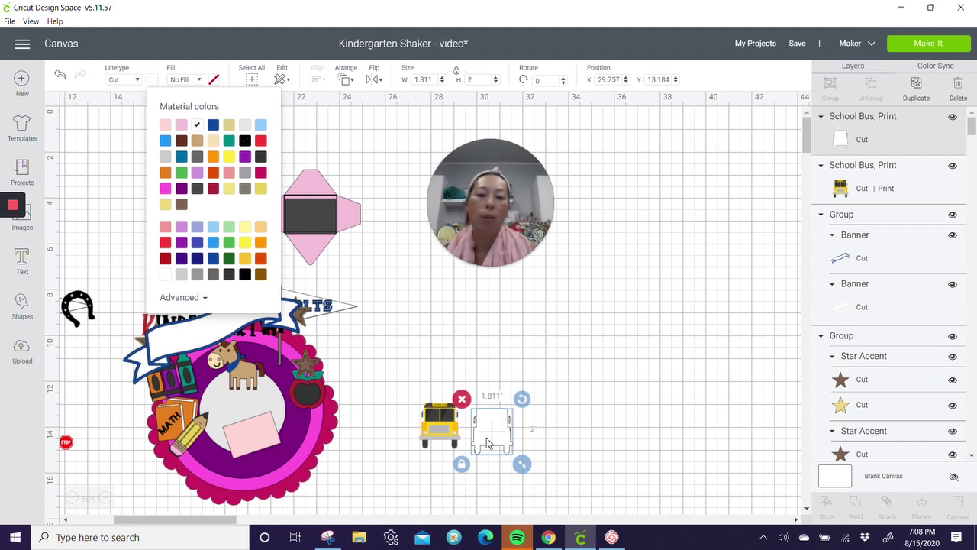
# Step: Send the printed school bus to the front and position it over its white copy
pyautogui.moveTo(449, 425); pyautogui.dragTo(482, 420)
pyautogui.click(348, 81)
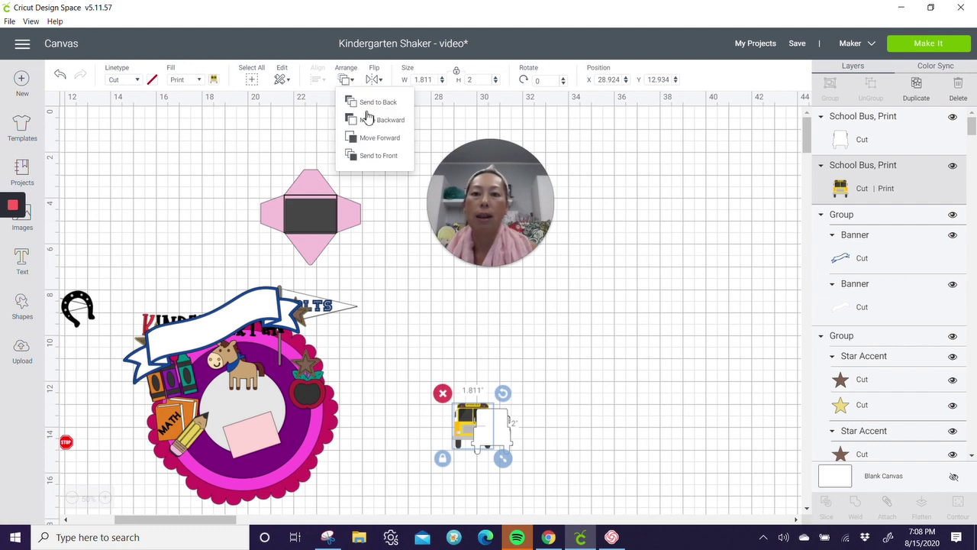
pyautogui.click(380, 156)
pyautogui.moveTo(489, 437)
pyautogui.mouseDown()
pyautogui.moveTo(504, 437)
pyautogui.moveTo(495, 437)
pyautogui.mouseUp()
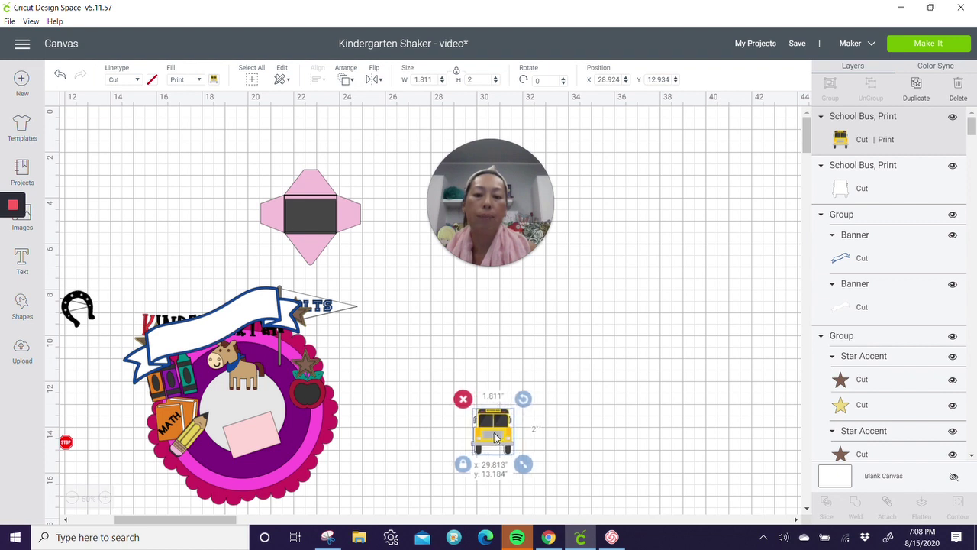
pyautogui.click(440, 433)
# Step: Center-align and group the two bus layers, and place the group below the apple at the circle's edge
pyautogui.moveTo(434, 414); pyautogui.dragTo(550, 454)
pyautogui.click(320, 79)
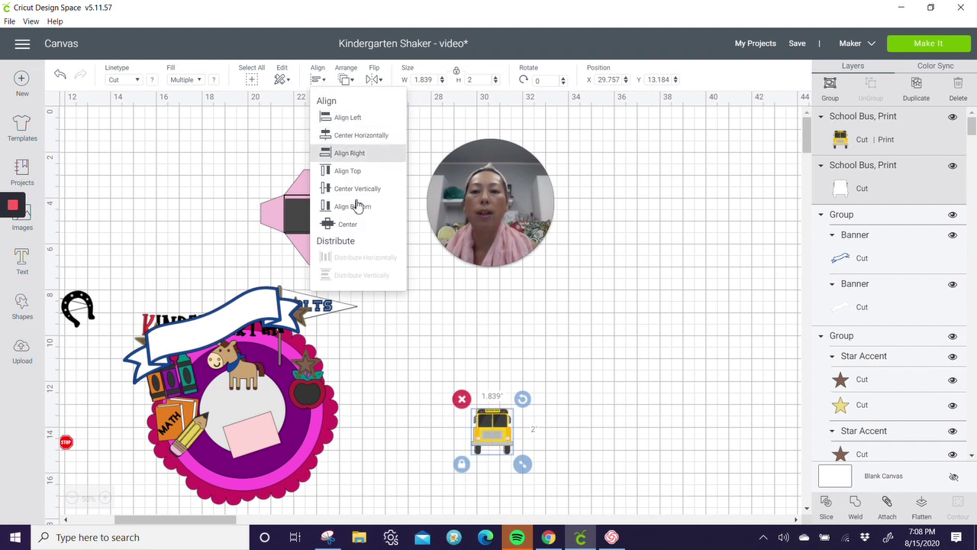
pyautogui.click(828, 84)
pyautogui.moveTo(482, 437); pyautogui.dragTo(308, 437)
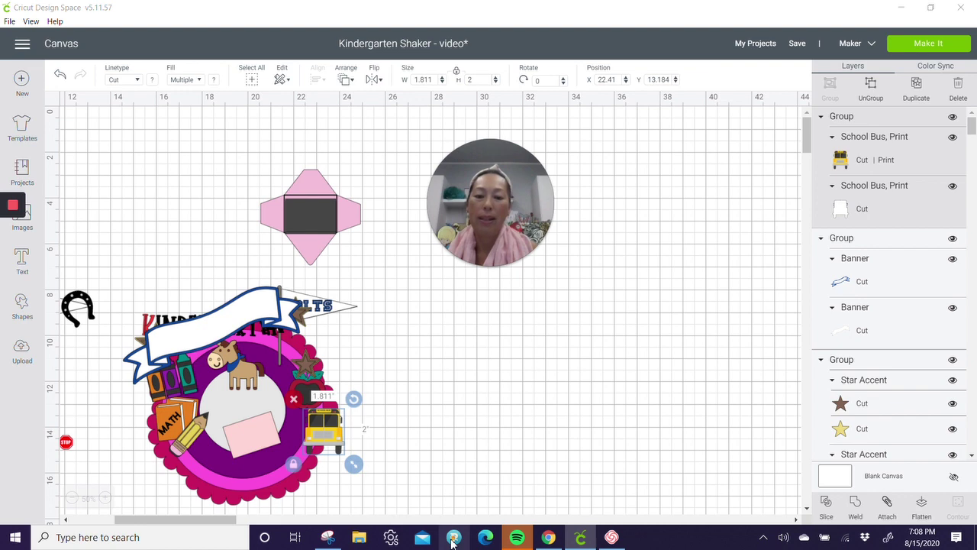
# Step: Switch to FontLab Pad by finding it in the Windows search and opening it
pyautogui.click(163, 537)
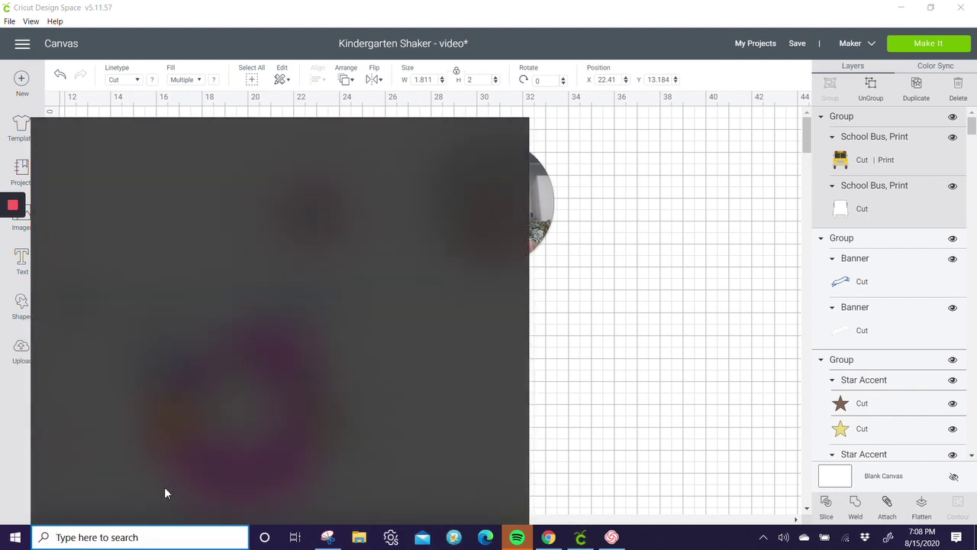
pyautogui.write('font')
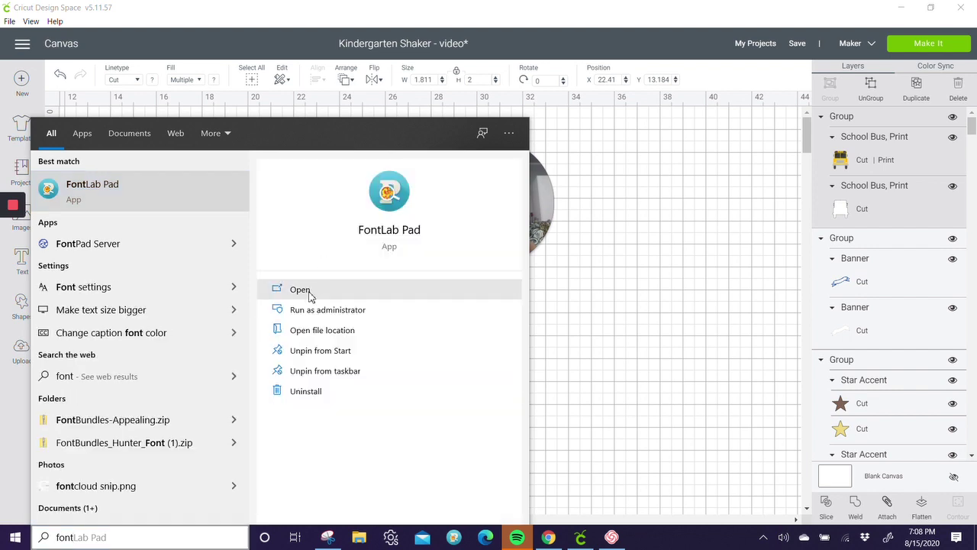
pyautogui.click(313, 293)
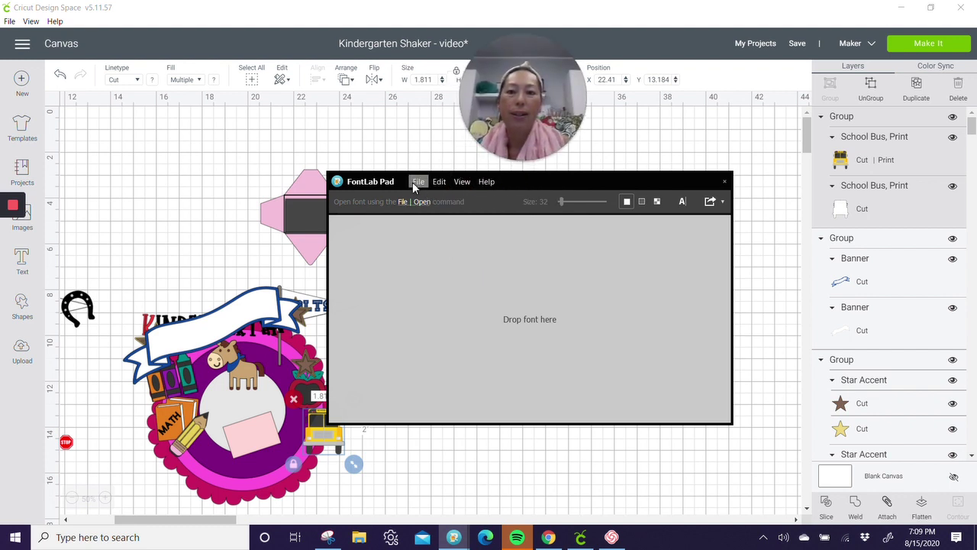
# Step: Load the Feelin Sweet font from the recent feelin_sweet.zip and replace the sample text with the child's first name
pyautogui.click(416, 183)
pyautogui.moveTo(453, 223)
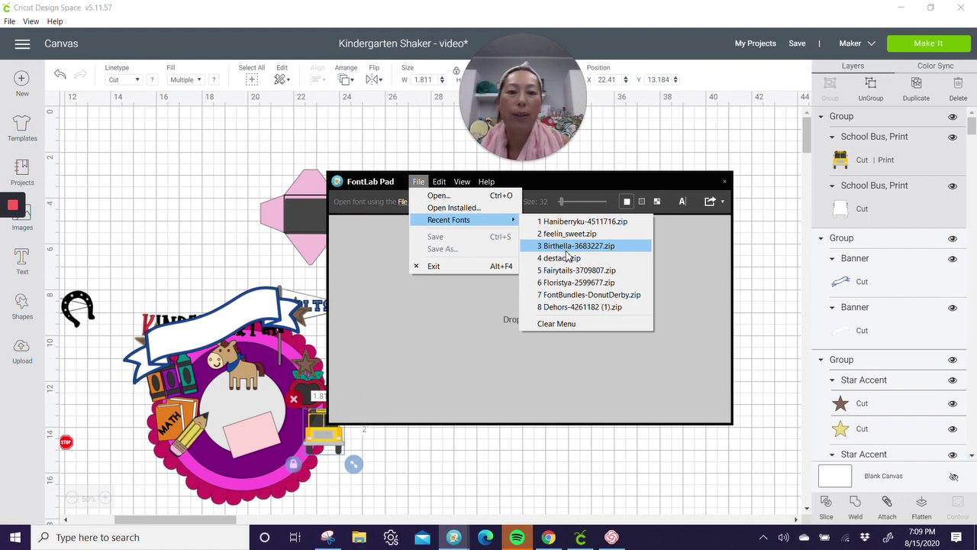
pyautogui.click(572, 238)
pyautogui.click(671, 223)
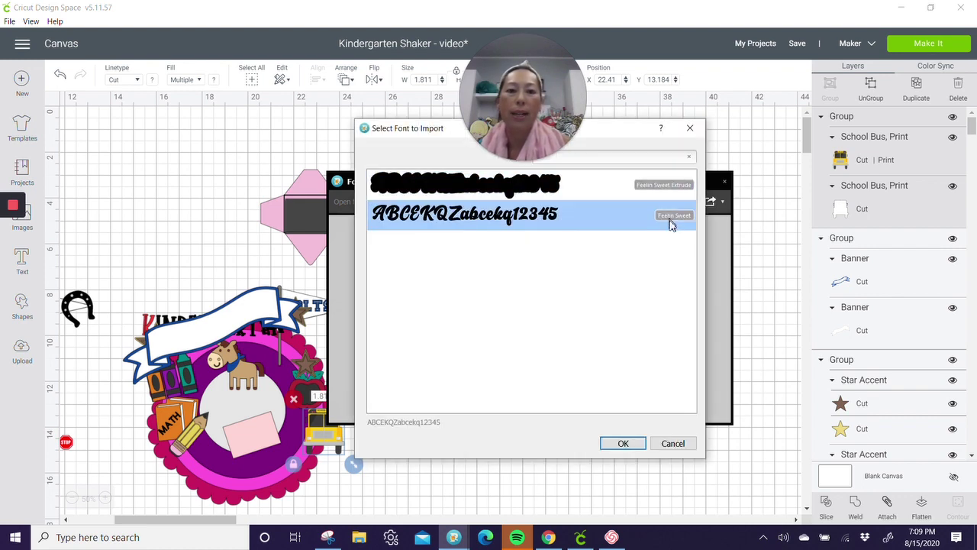
pyautogui.click(624, 444)
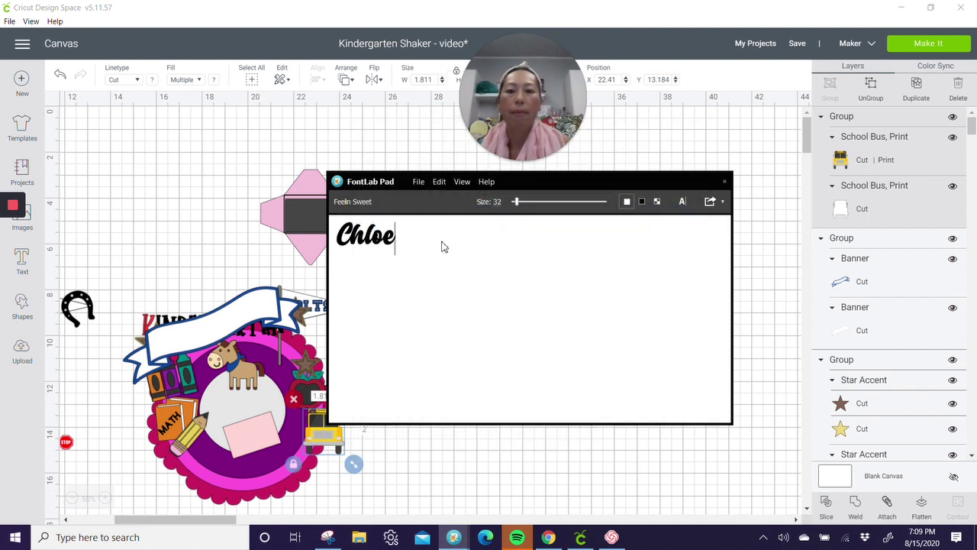
pyautogui.hotkey('ctrl', 'a')
pyautogui.write('C')
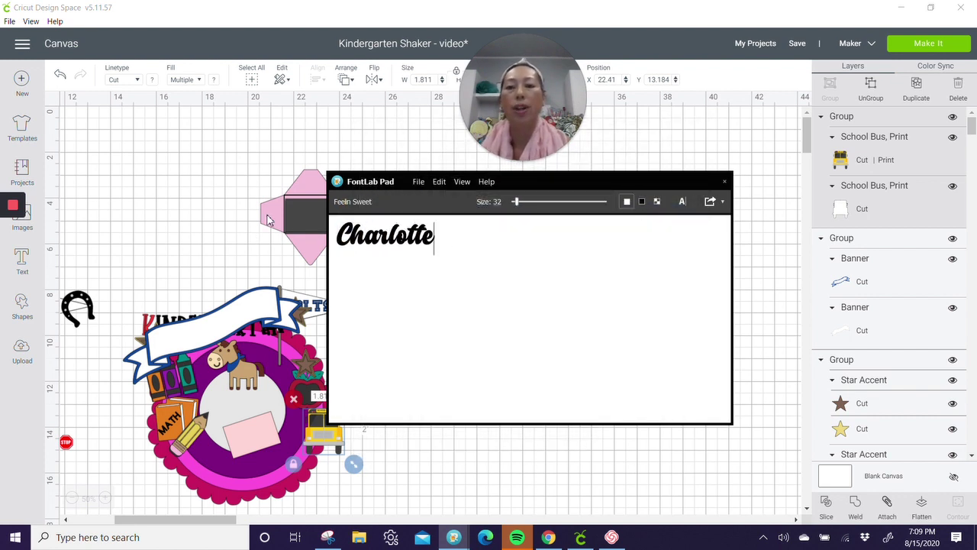
pyautogui.click(725, 206)
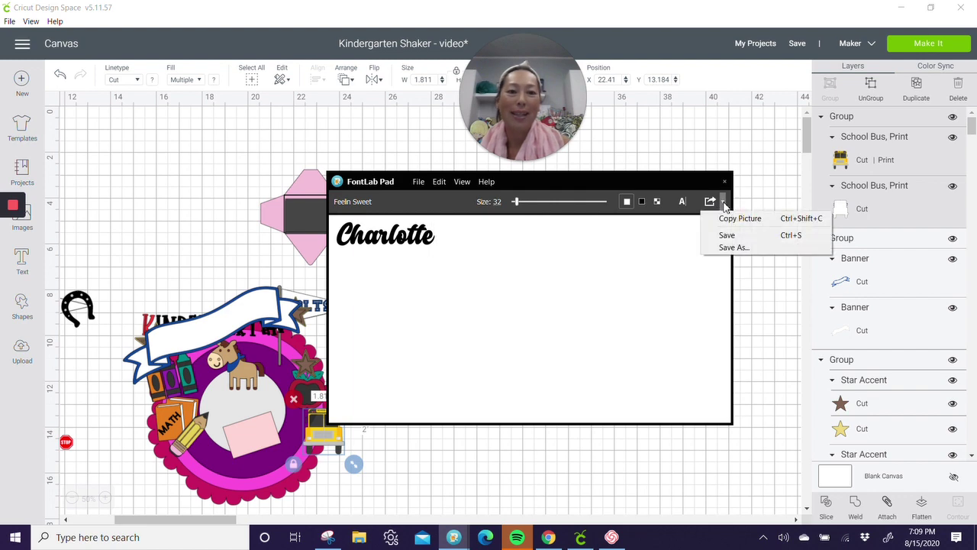
pyautogui.click(725, 252)
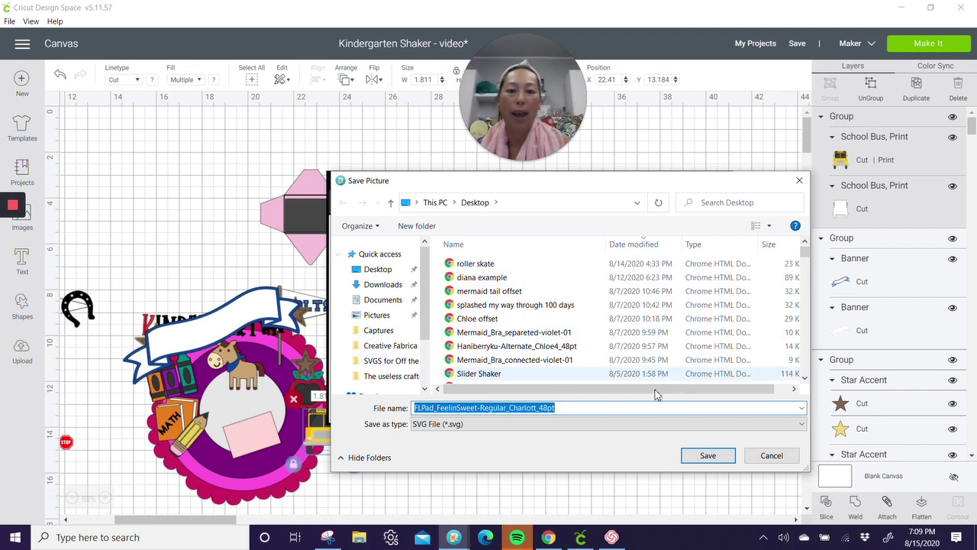
pyautogui.click(772, 458)
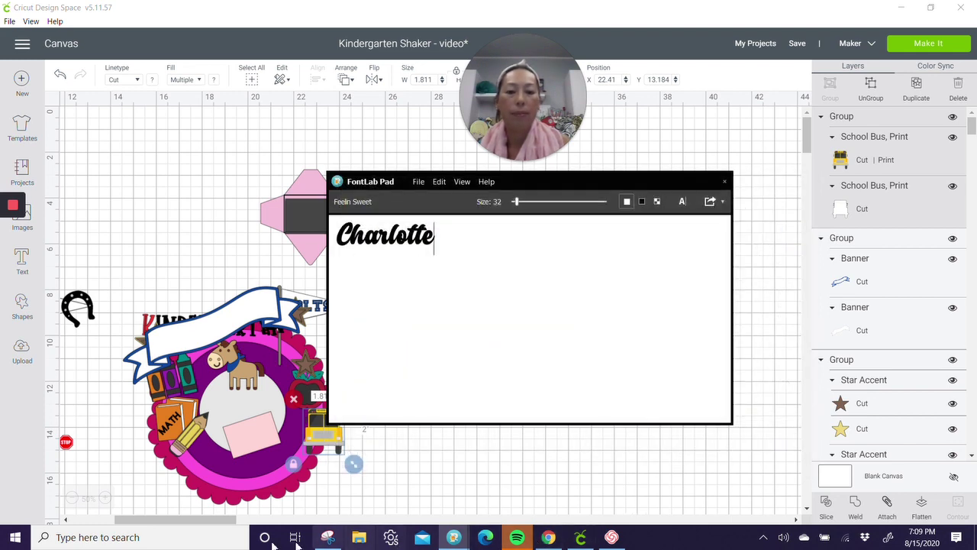
# Step: Switch to Inkscape 0.92.4 by finding it in the Windows search and opening a new document
pyautogui.click(126, 537)
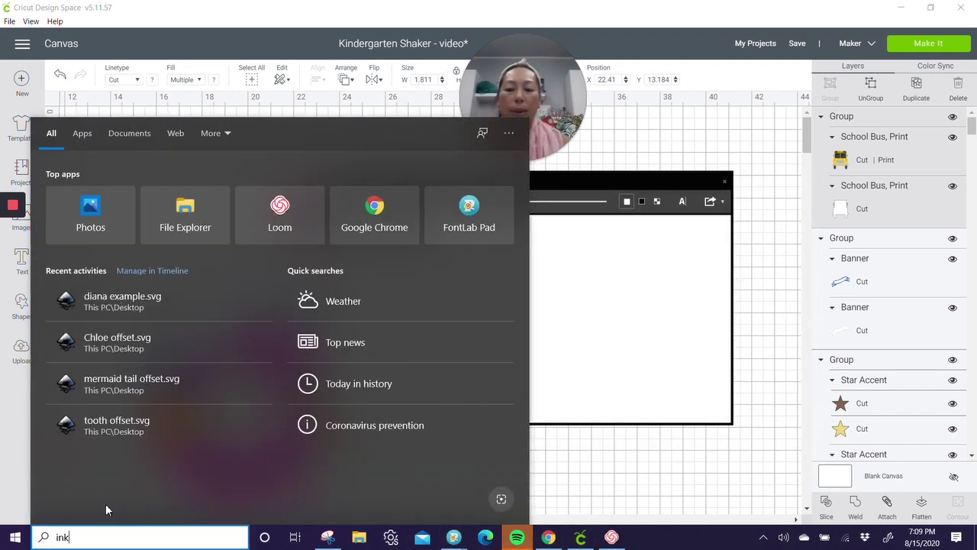
pyautogui.write('ink')
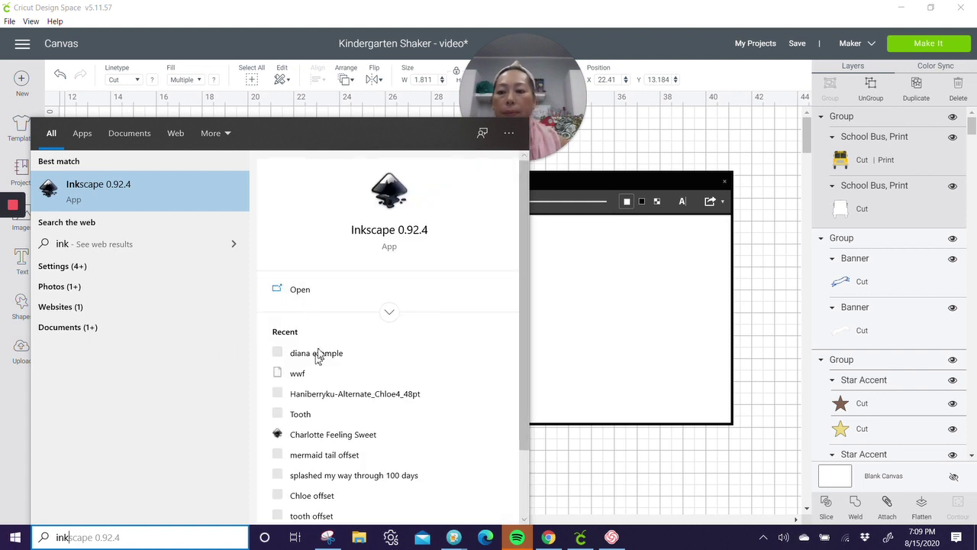
pyautogui.click(350, 290)
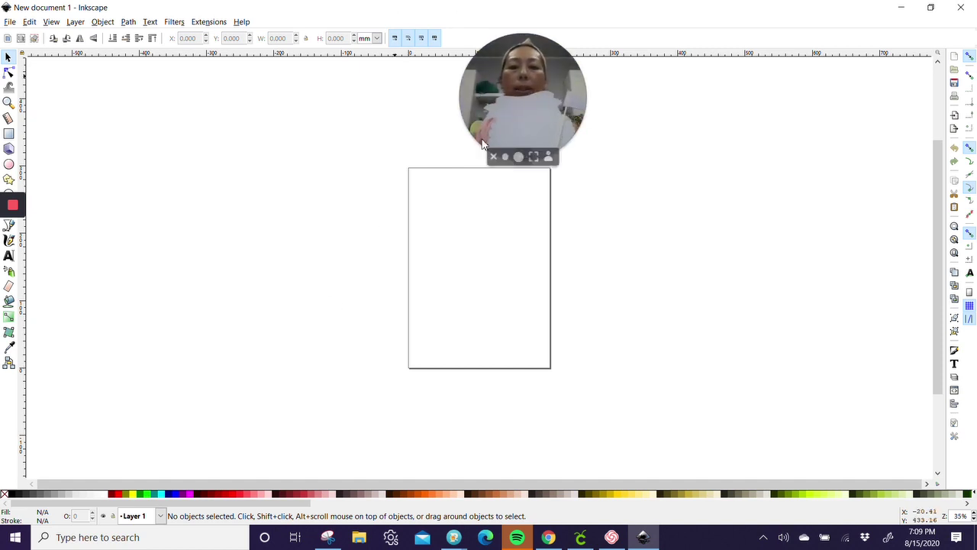
pyautogui.click(517, 158)
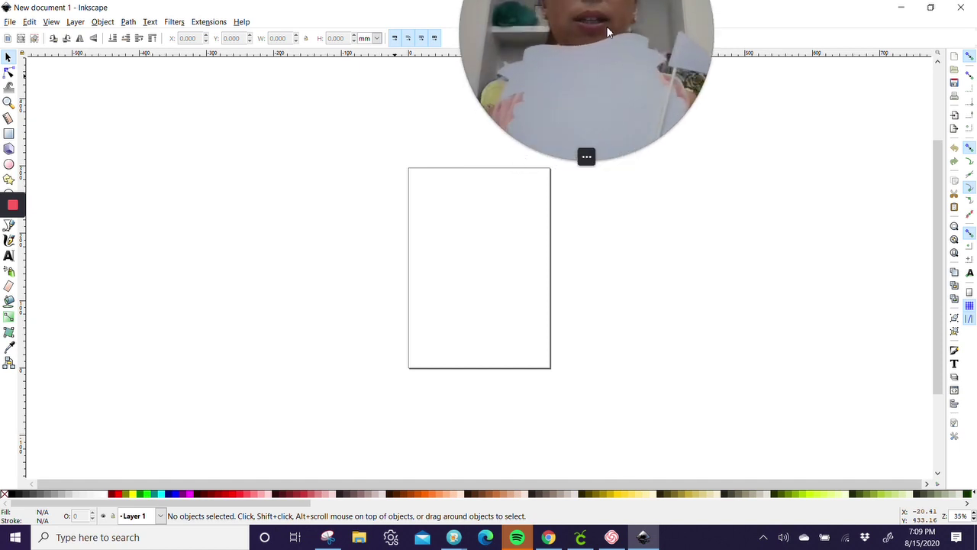
pyautogui.moveTo(596, 46); pyautogui.dragTo(557, 230)
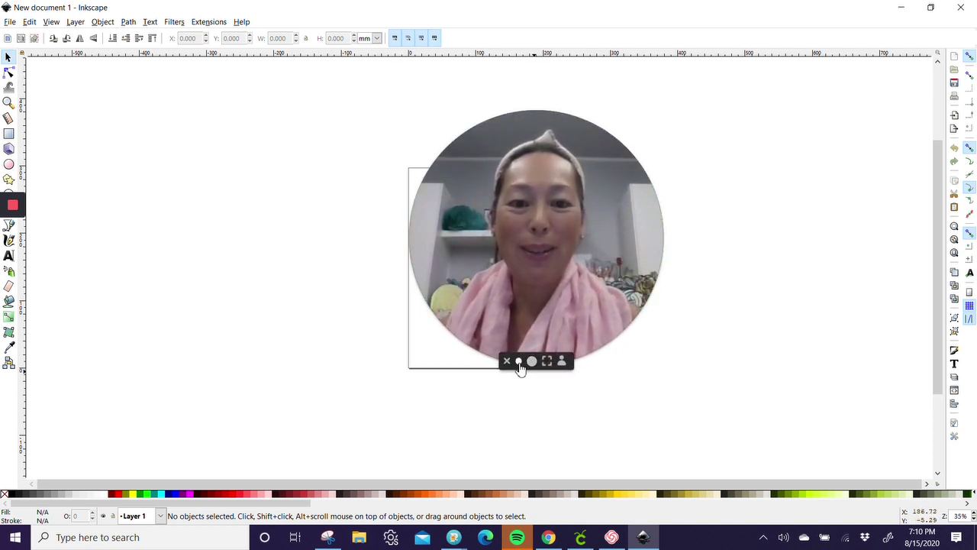
pyautogui.click(520, 361)
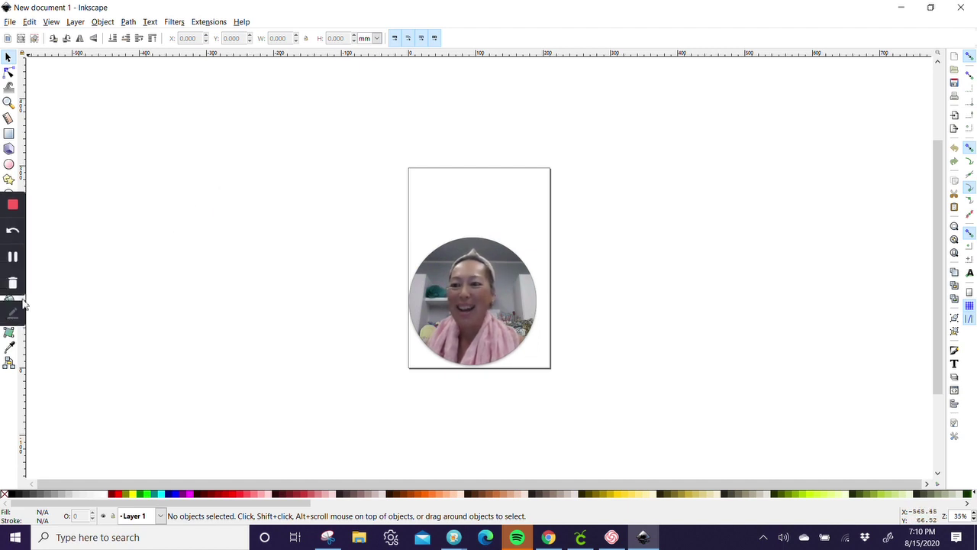
# Step: Restore the Inkscape window from full screen and enlarge it to cover most of the screen's width and its full height
pyautogui.click(930, 7)
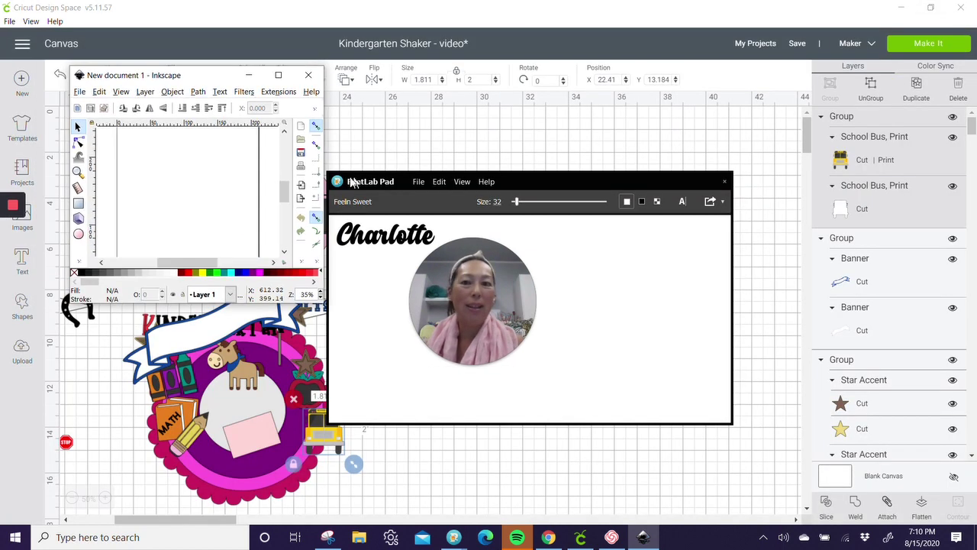
pyautogui.moveTo(324, 174); pyautogui.dragTo(975, 211)
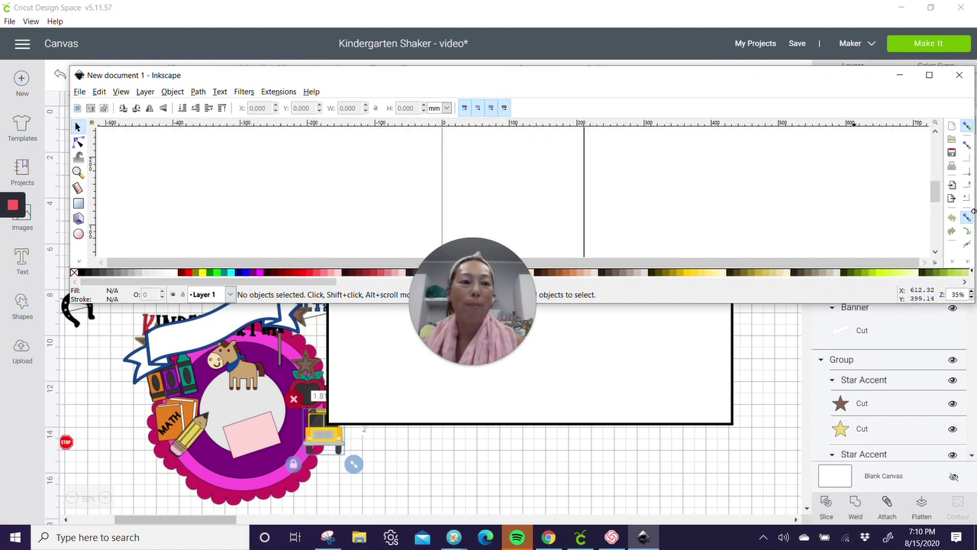
pyautogui.doubleClick(642, 305)
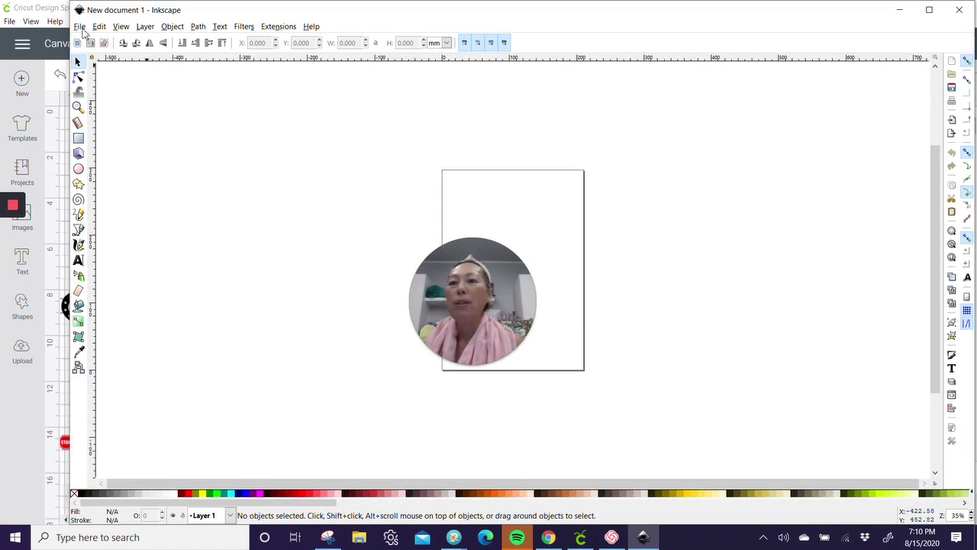
pyautogui.click(80, 27)
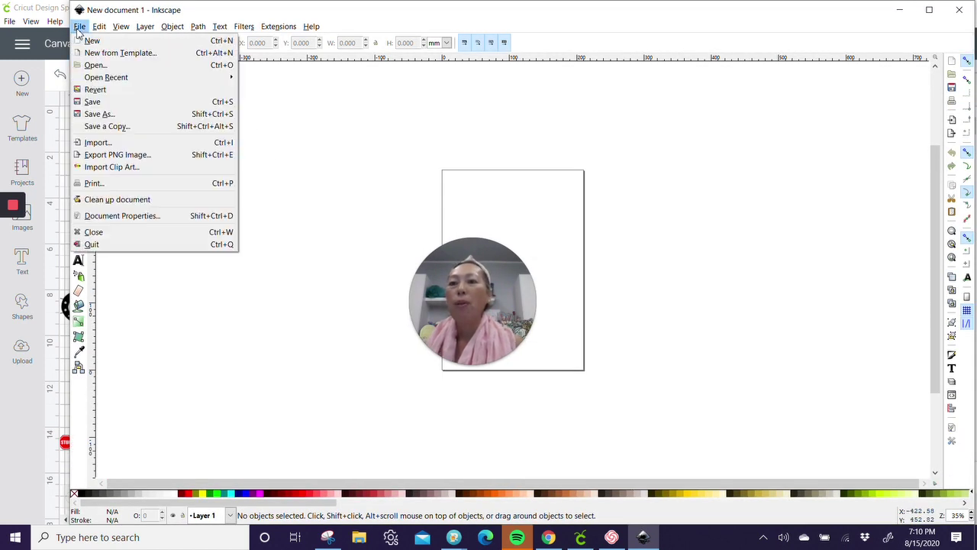
pyautogui.click(122, 144)
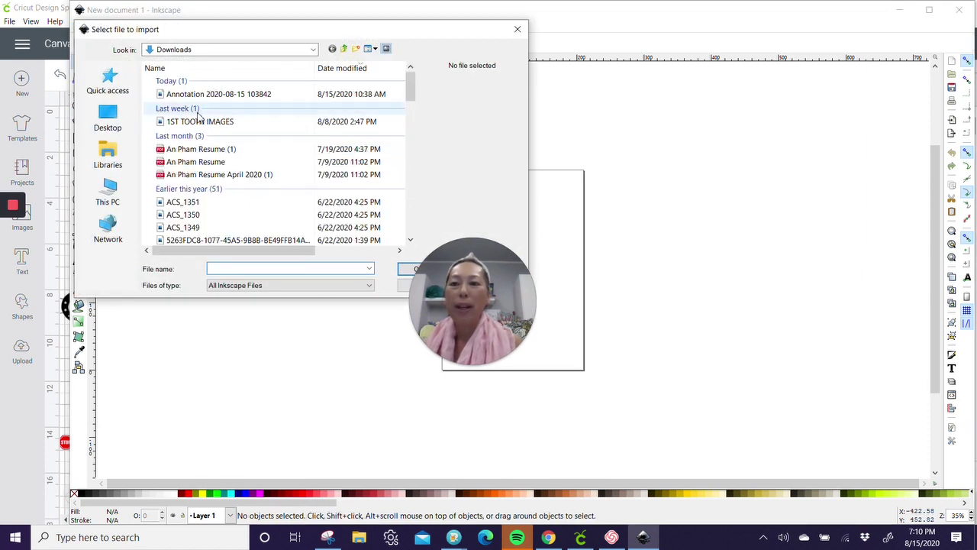
pyautogui.scroll(-2, 205, 152)
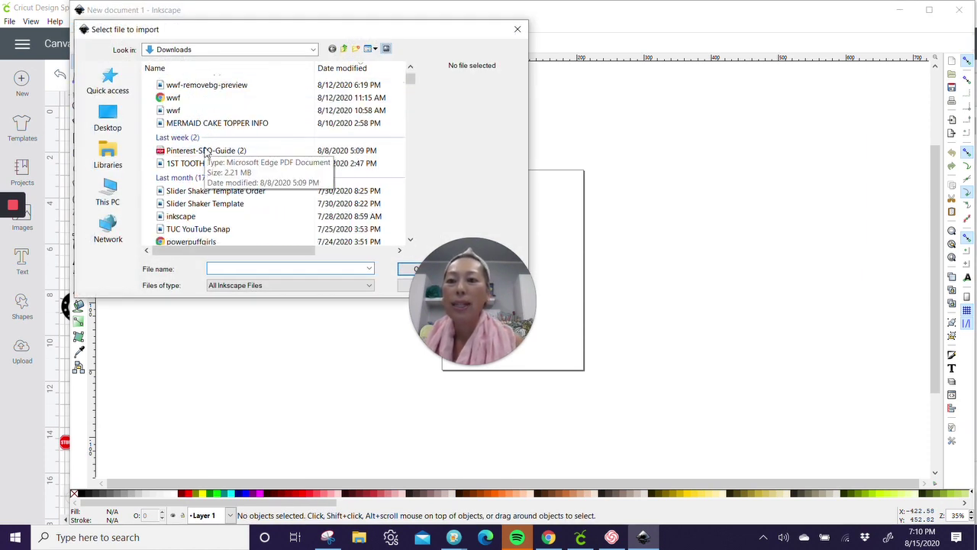
pyautogui.scroll(-3, 206, 153)
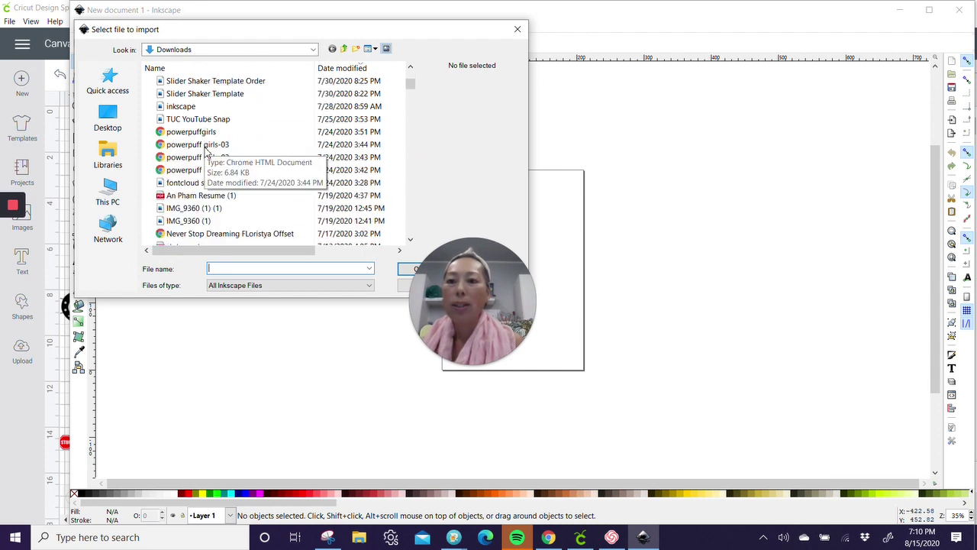
pyautogui.scroll(-3, 205, 152)
pyautogui.scroll(8, 206, 153)
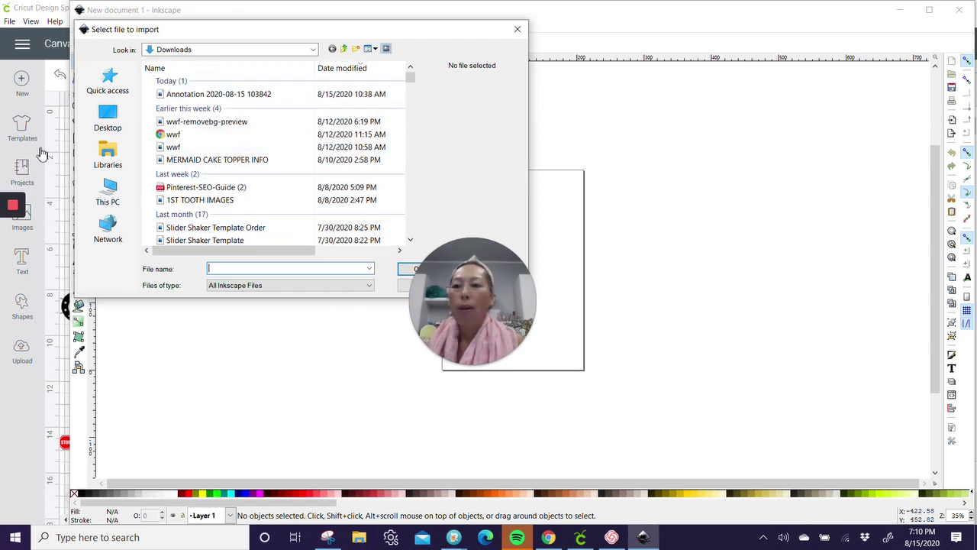
pyautogui.click(108, 118)
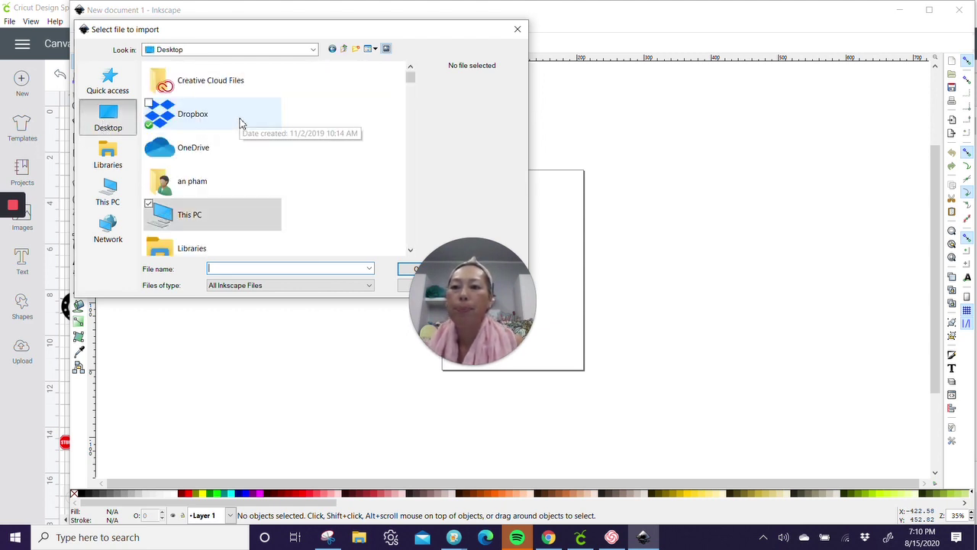
pyautogui.scroll(-8, 219, 161)
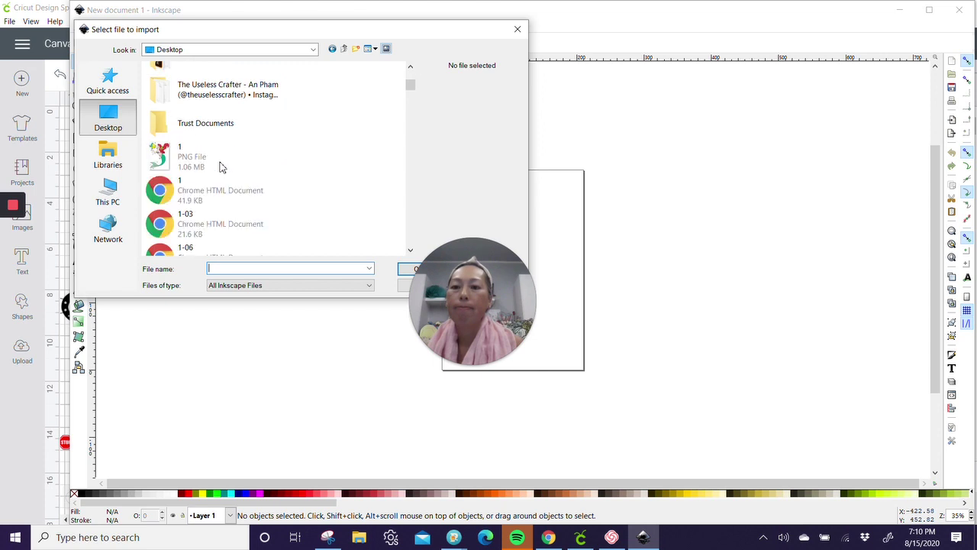
pyautogui.scroll(-10, 221, 167)
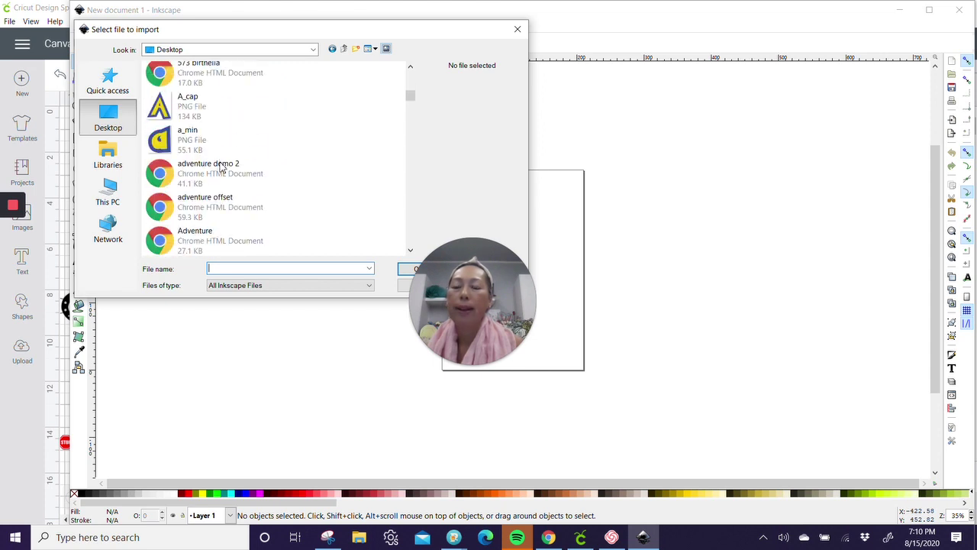
pyautogui.write('fee')
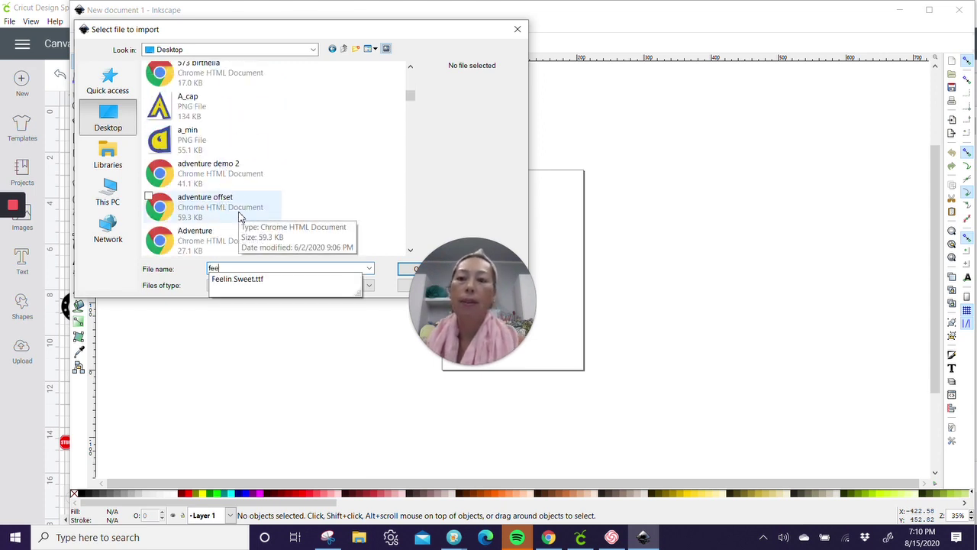
pyautogui.scroll(-5, 245, 183)
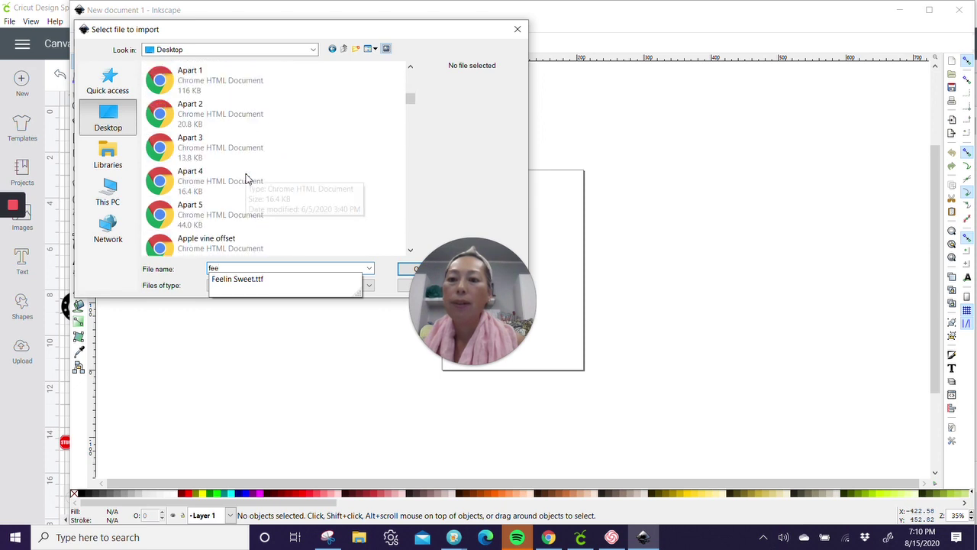
pyautogui.scroll(-1, 247, 178)
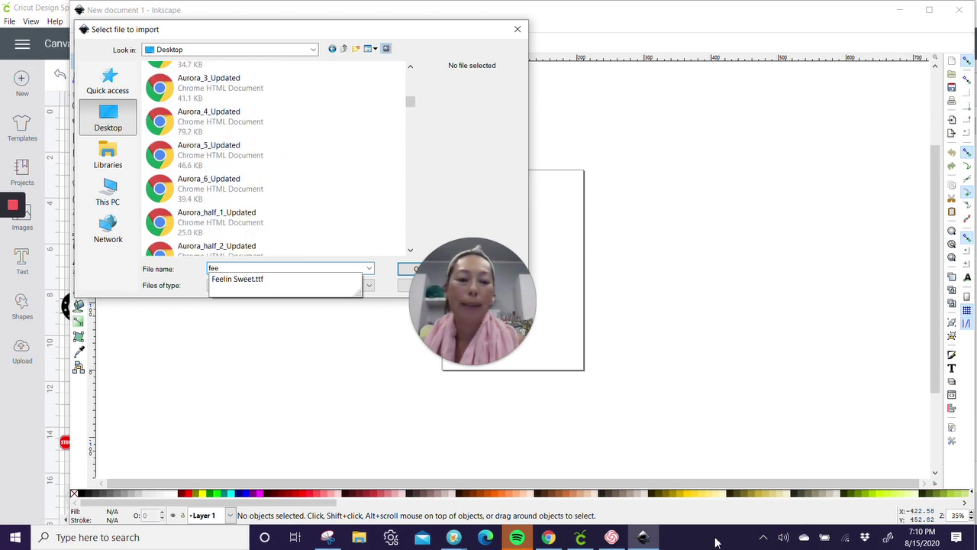
pyautogui.click(647, 537)
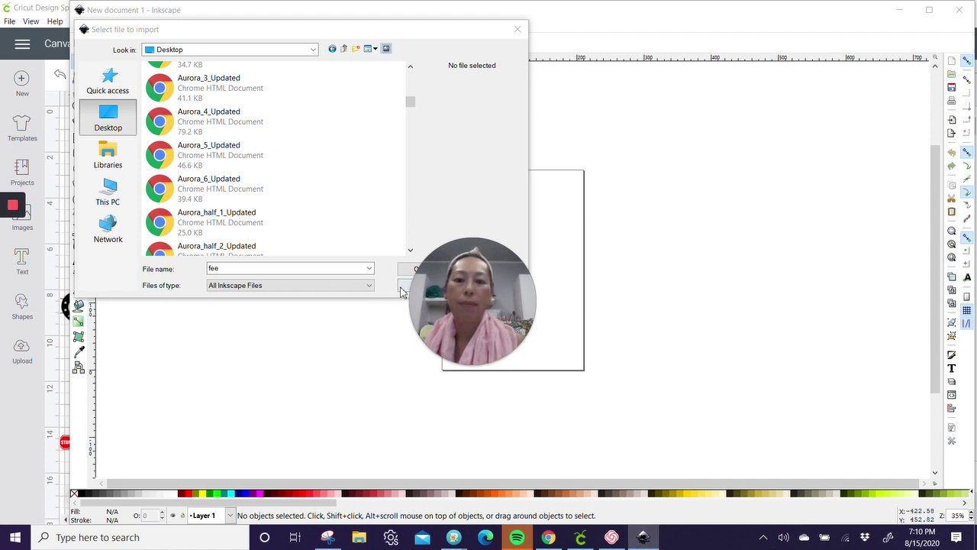
pyautogui.click(402, 292)
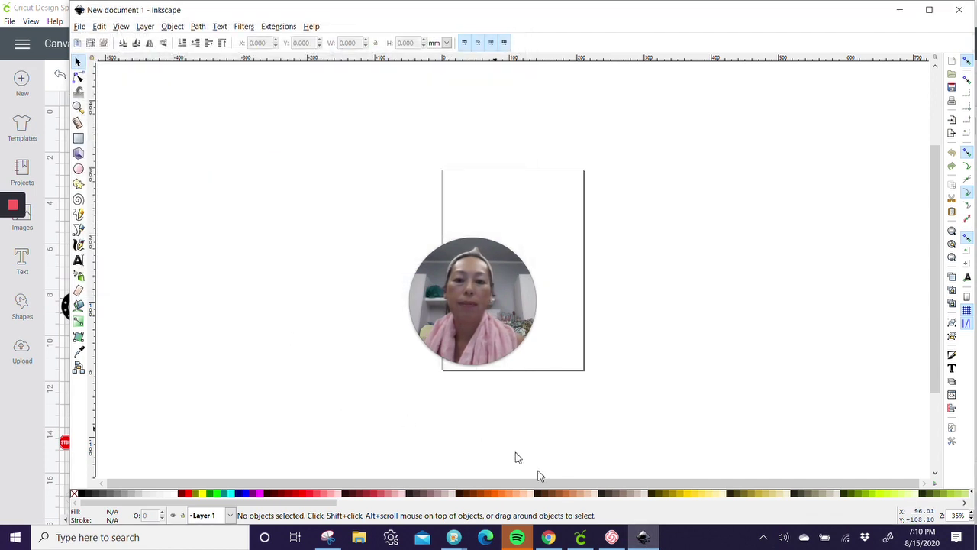
# Step: Switch to FontLab Pad and export the lettered name as an SVG file to the Desktop, adding 1 to the suggested file name
pyautogui.click(454, 537)
pyautogui.click(545, 518)
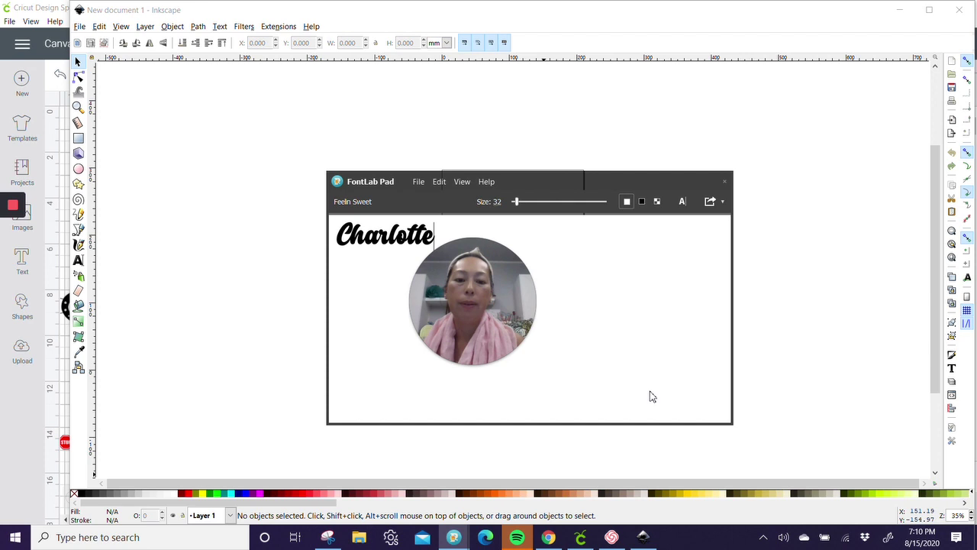
pyautogui.click(722, 201)
pyautogui.click(722, 248)
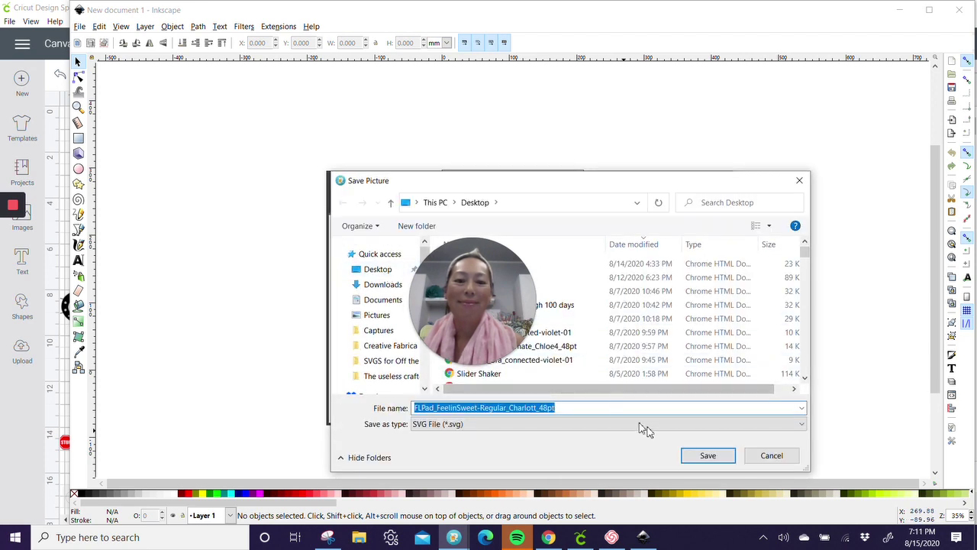
pyautogui.click(604, 411)
pyautogui.write('1')
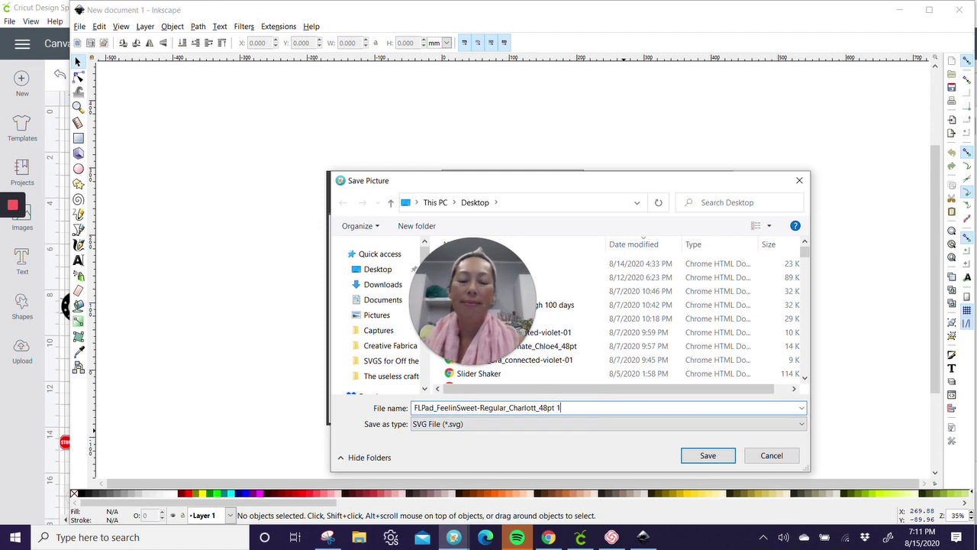
pyautogui.click(709, 458)
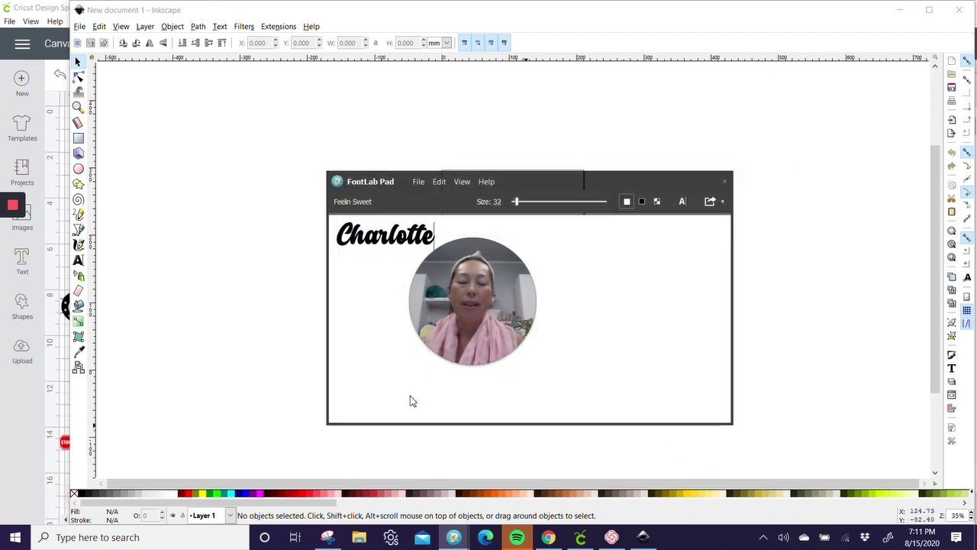
# Step: Switch to Inkscape and start importing a file from the Desktop folder
pyautogui.click(643, 544)
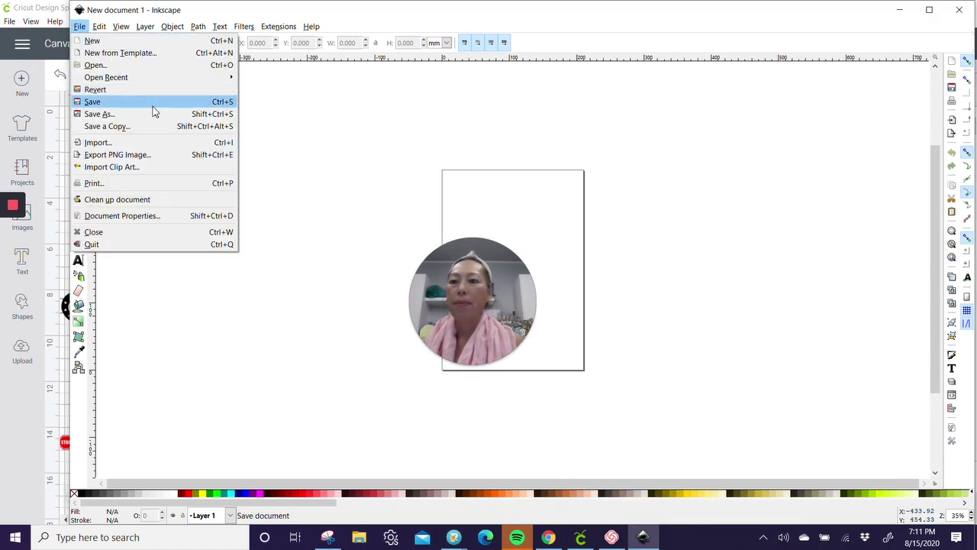
pyautogui.click(108, 145)
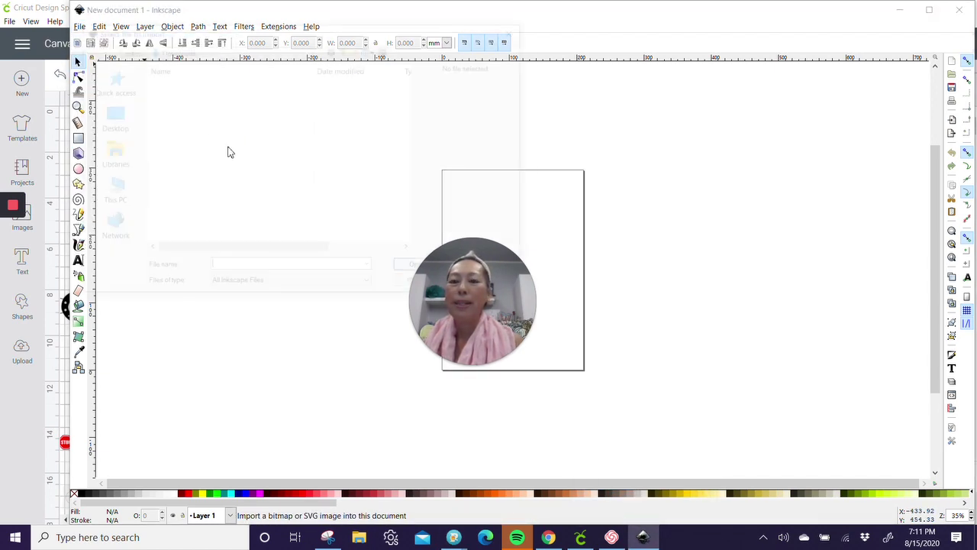
pyautogui.click(125, 125)
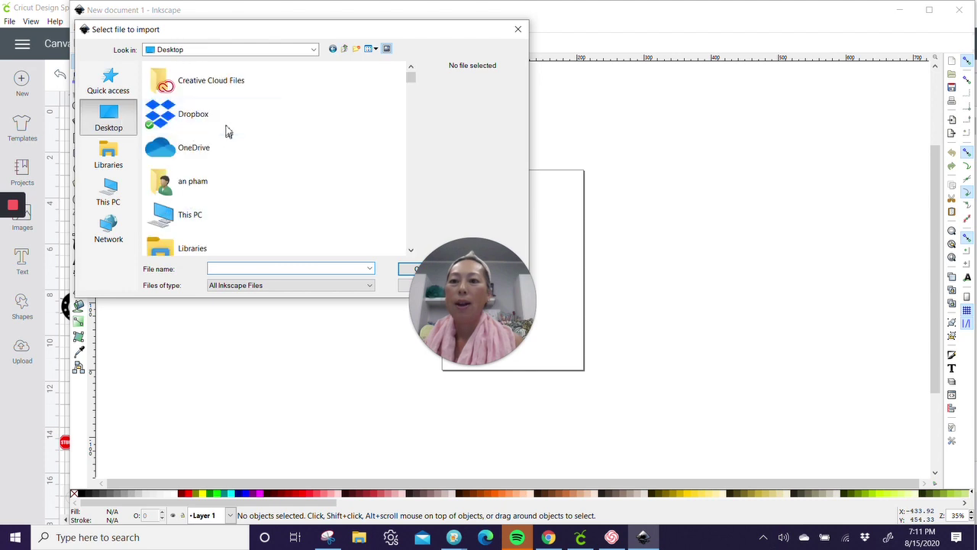
pyautogui.scroll(-10, 229, 133)
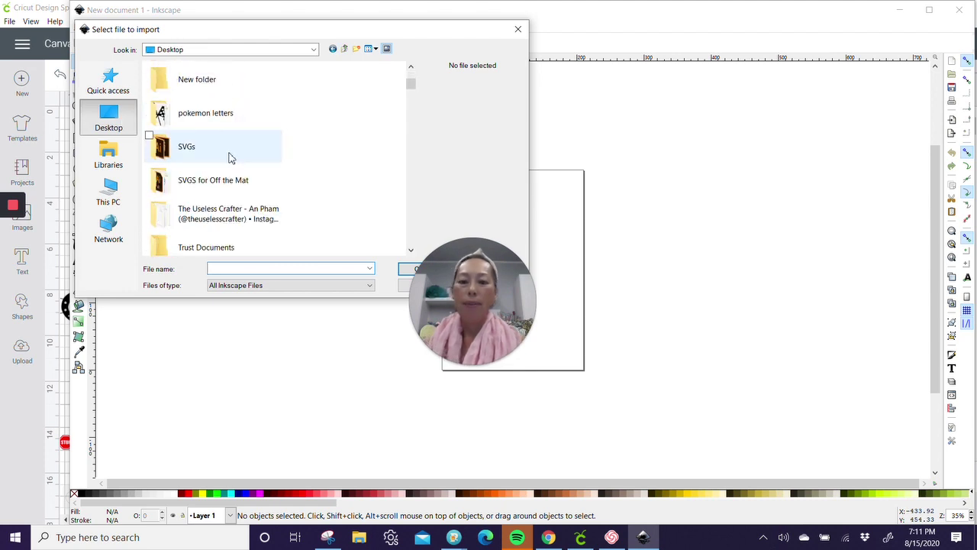
# Step: Try to import the exported lettering by entering only fl as the file name
pyautogui.write('fl')
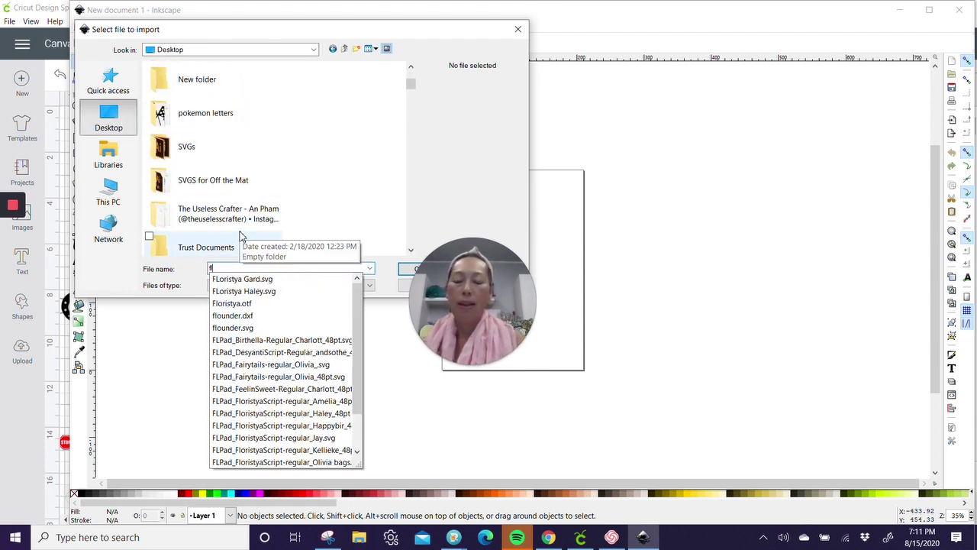
pyautogui.press('Return')
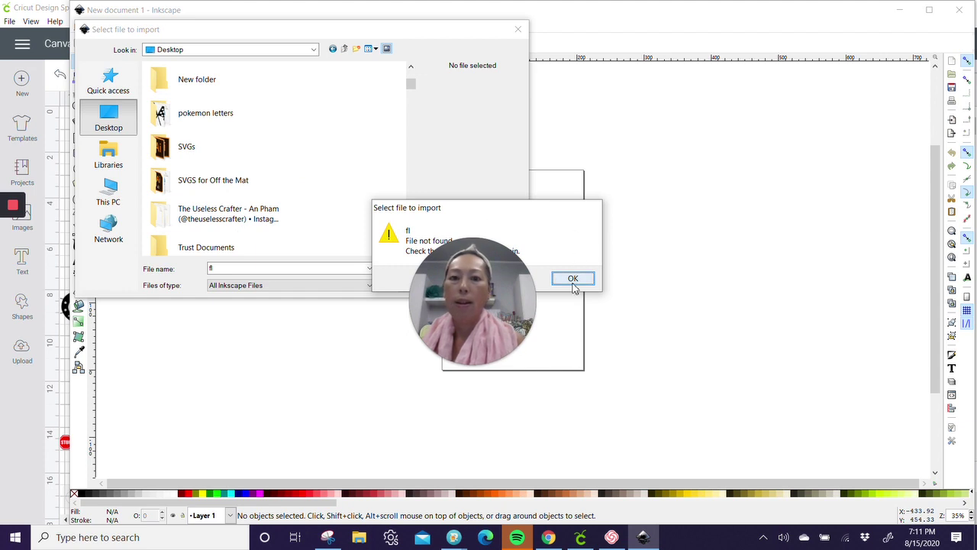
pyautogui.click(573, 280)
# Step: Find the FLPad_FeelinSweet-Regular SVG whose name ends in 48pt 1 on the Desktop and import it into the document
pyautogui.scroll(-10, 339, 162)
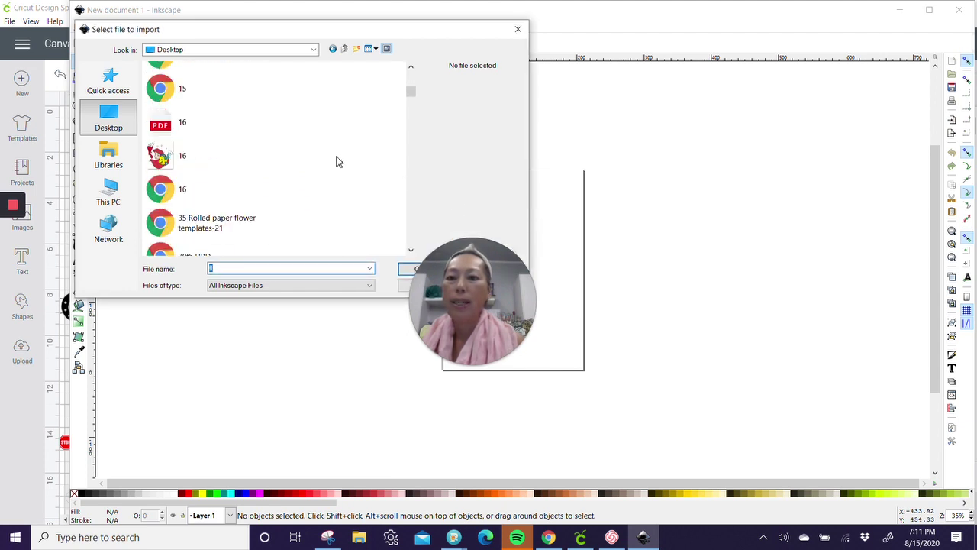
pyautogui.scroll(-20, 338, 162)
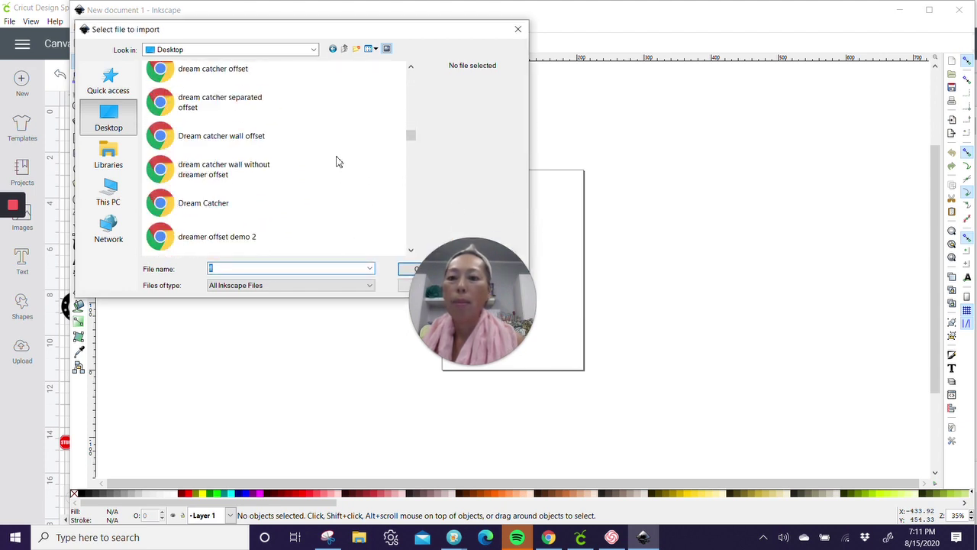
pyautogui.scroll(-20, 339, 161)
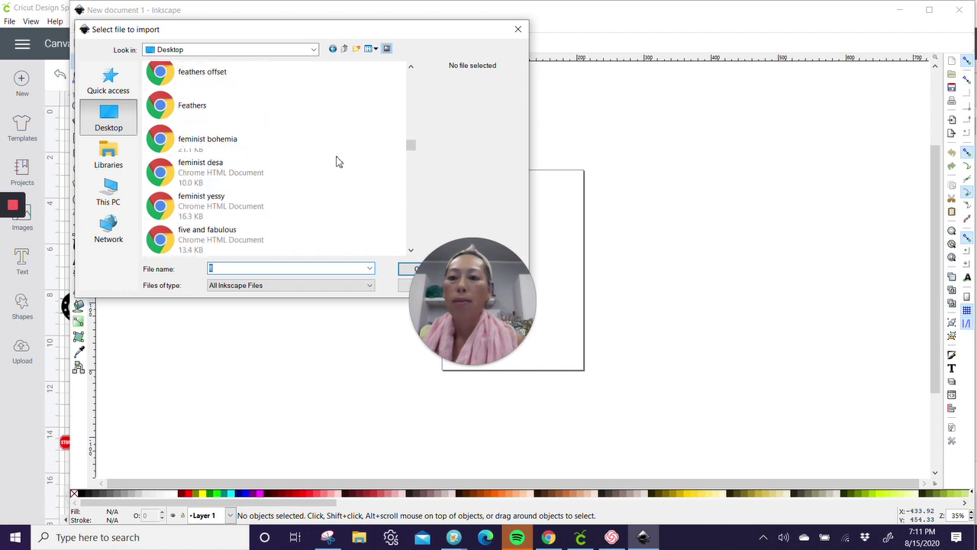
pyautogui.scroll(-3, 339, 162)
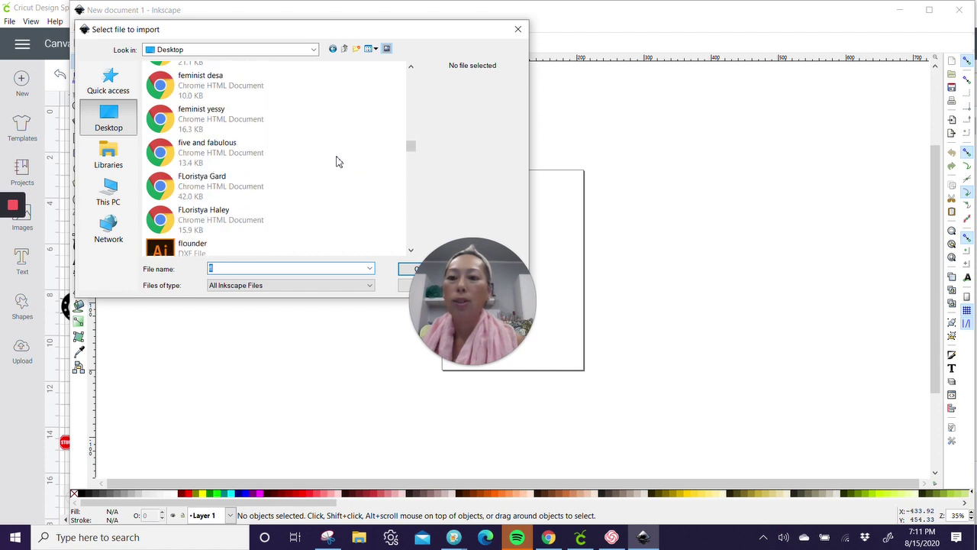
pyautogui.scroll(-1, 338, 162)
pyautogui.scroll(-3, 338, 161)
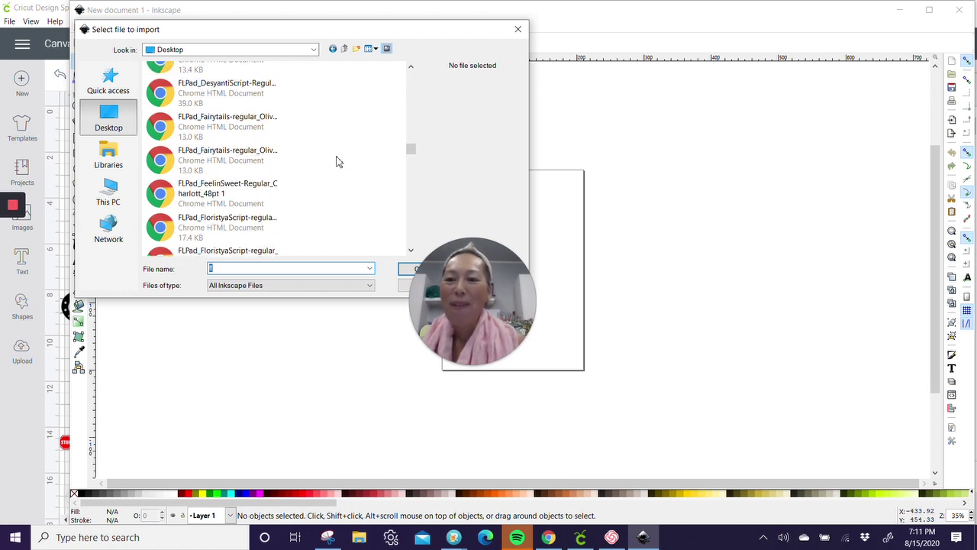
pyautogui.scroll(-2, 338, 161)
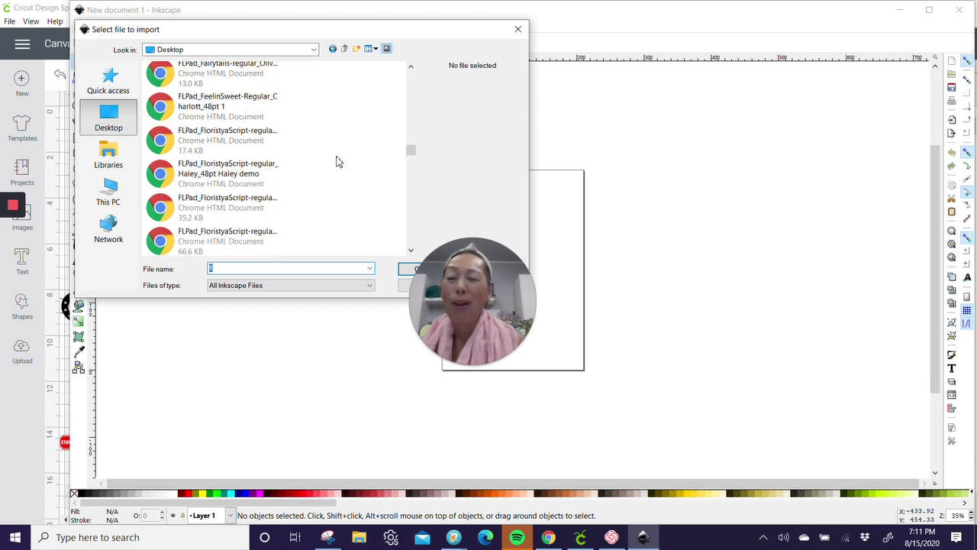
pyautogui.scroll(2, 335, 163)
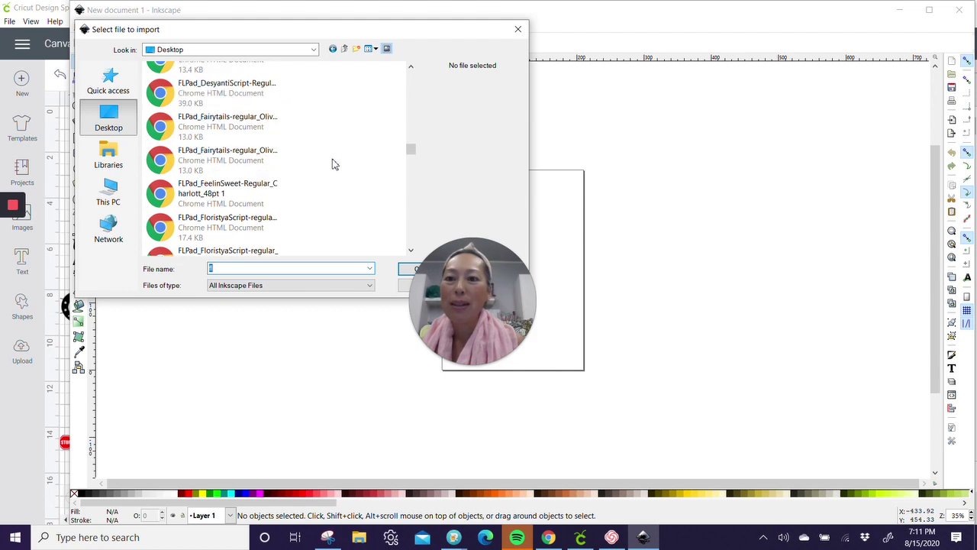
pyautogui.doubleClick(237, 191)
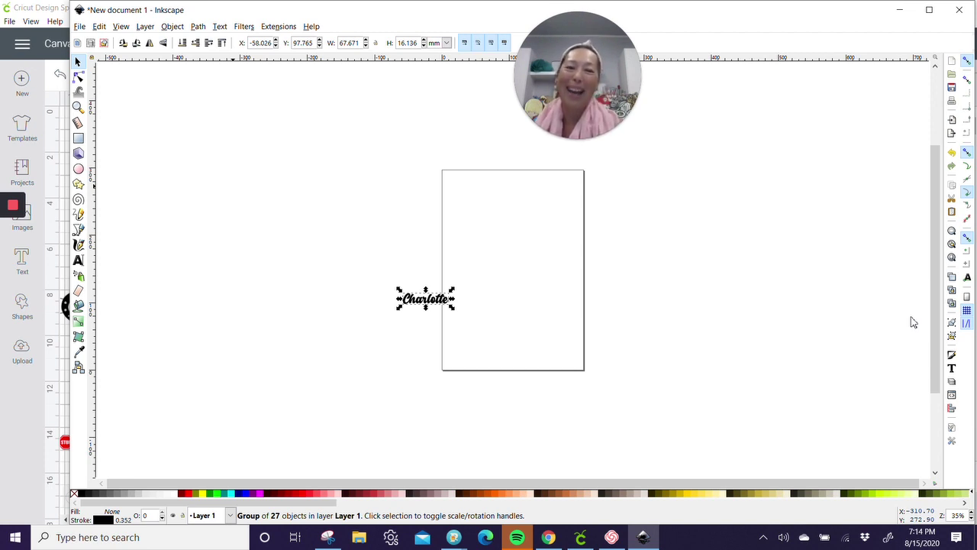
pyautogui.moveTo(10, 211)
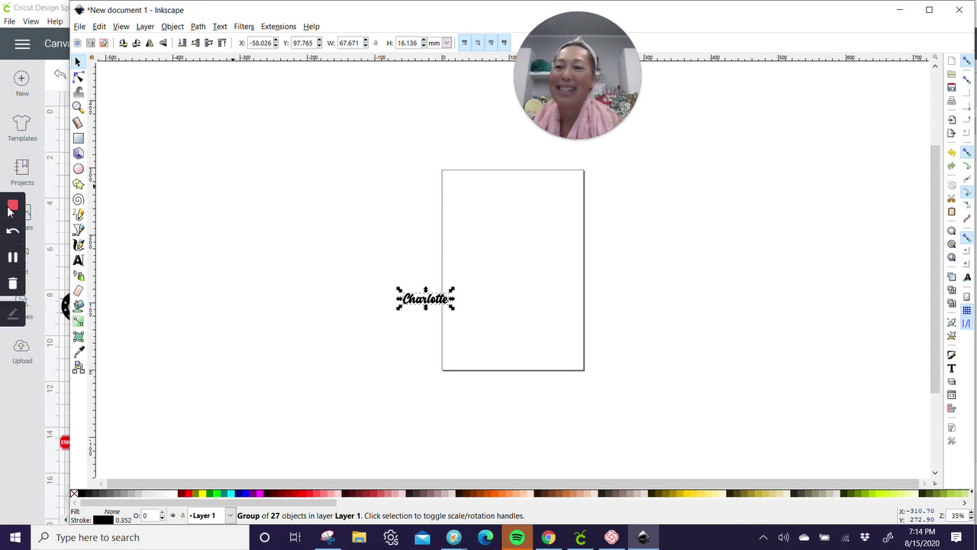